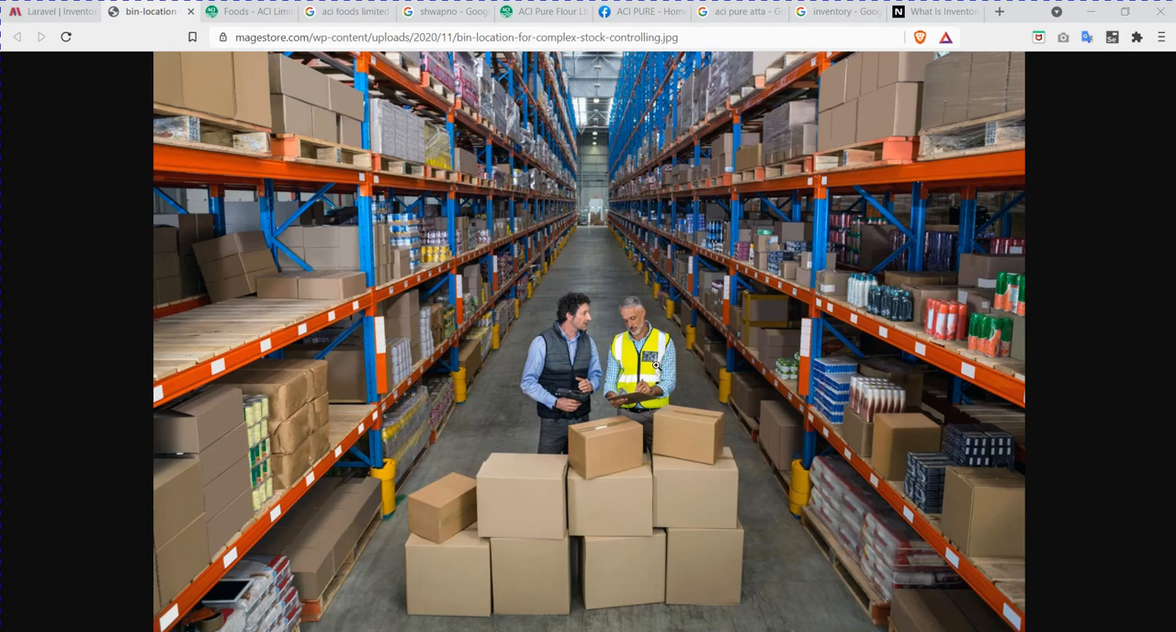
Step: Sign in to the inventory site's vendor account with the account e-mail and password
{"action": "left_click", "coordinate": [45, 13]}
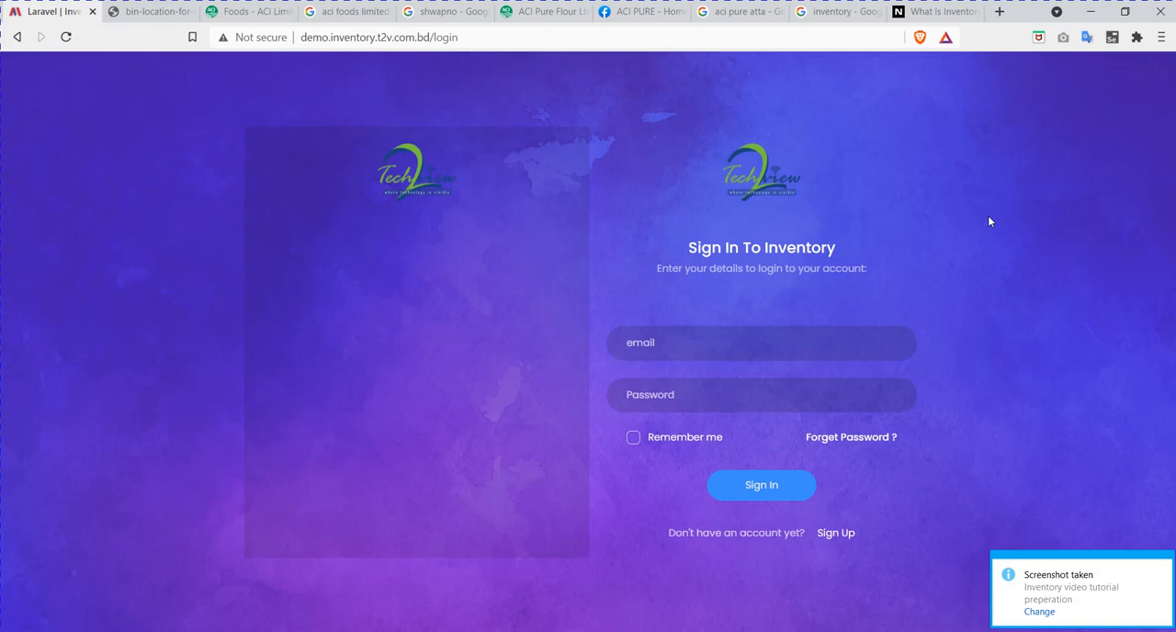
{"action": "left_click", "coordinate": [1164, 564]}
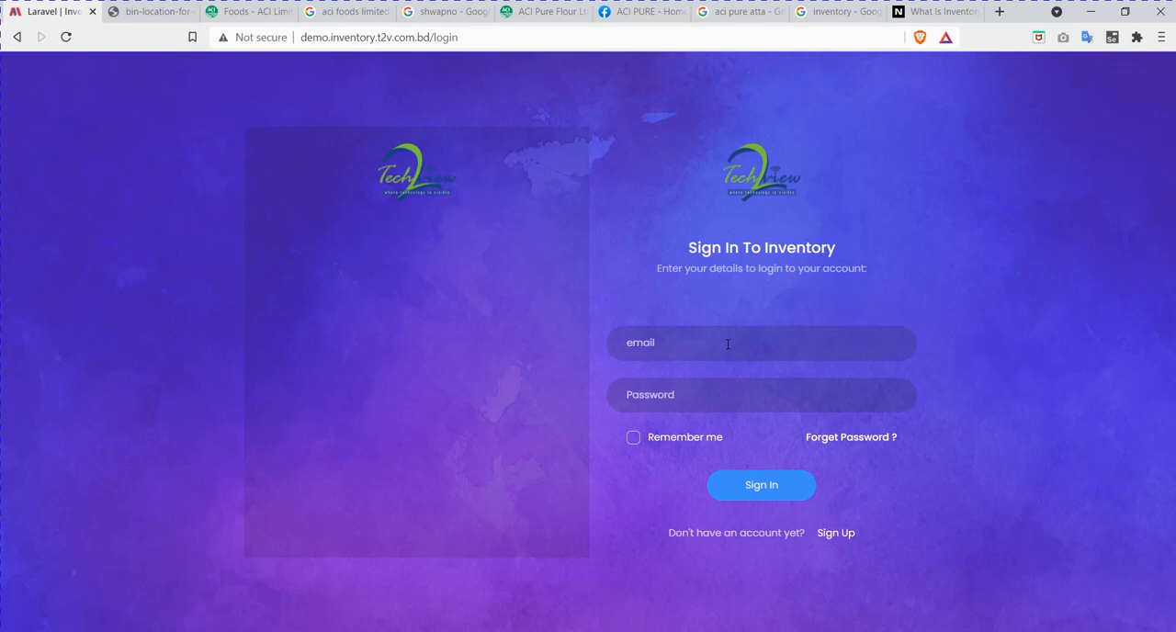
{"action": "left_click", "coordinate": [727, 345]}
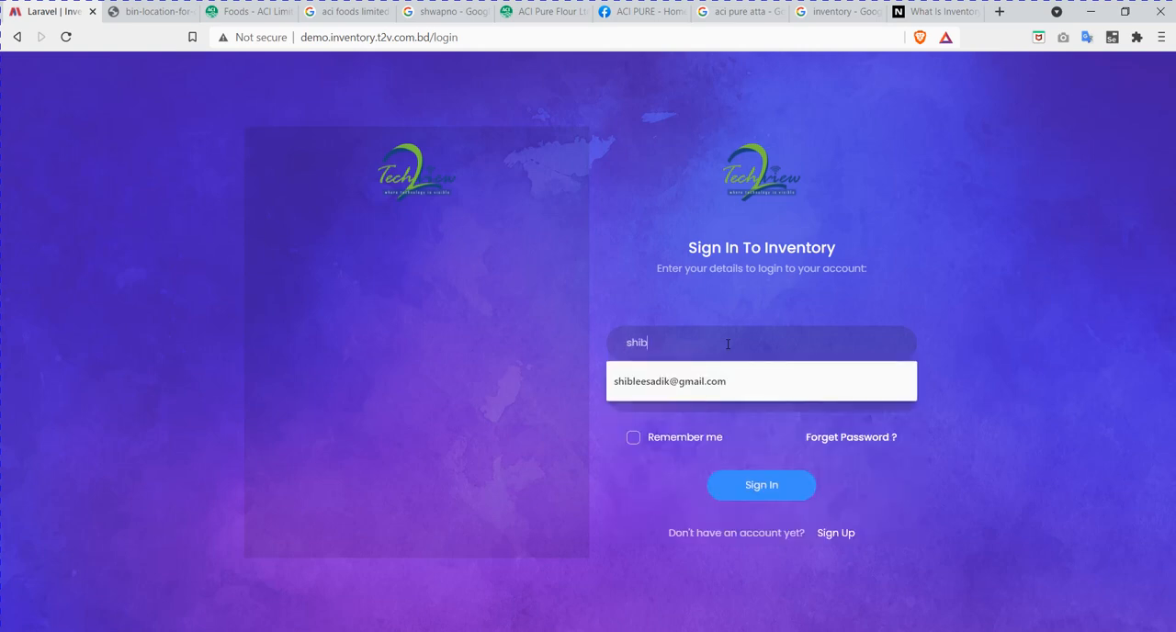
{"action": "left_click", "coordinate": [781, 388]}
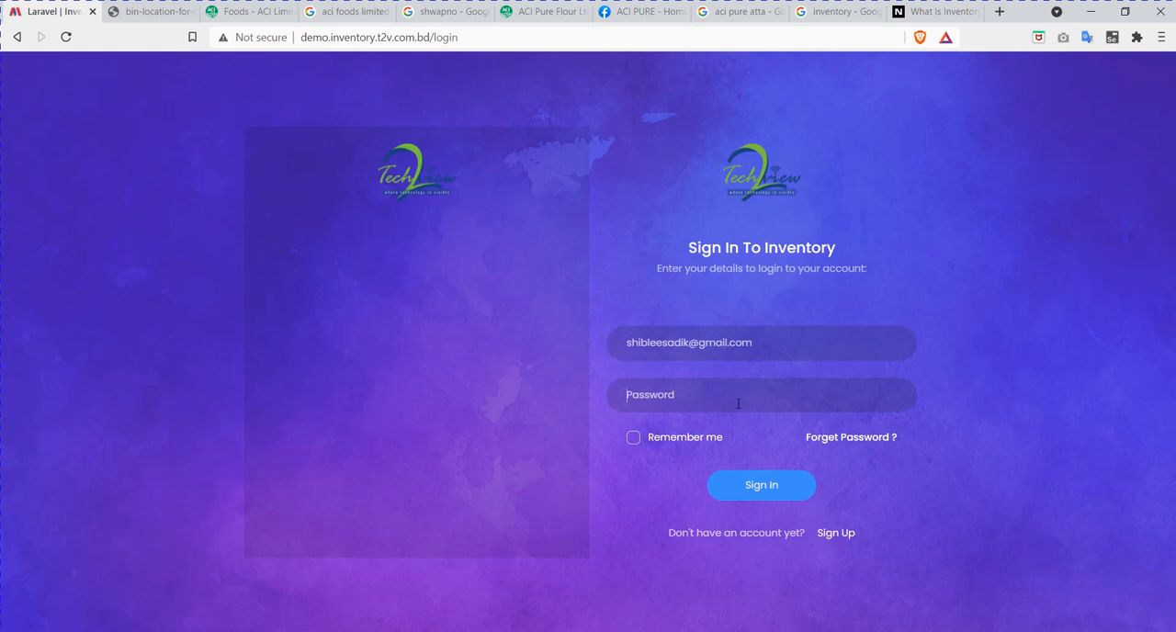
{"action": "type", "text": "******"}
{"action": "left_click", "coordinate": [768, 493]}
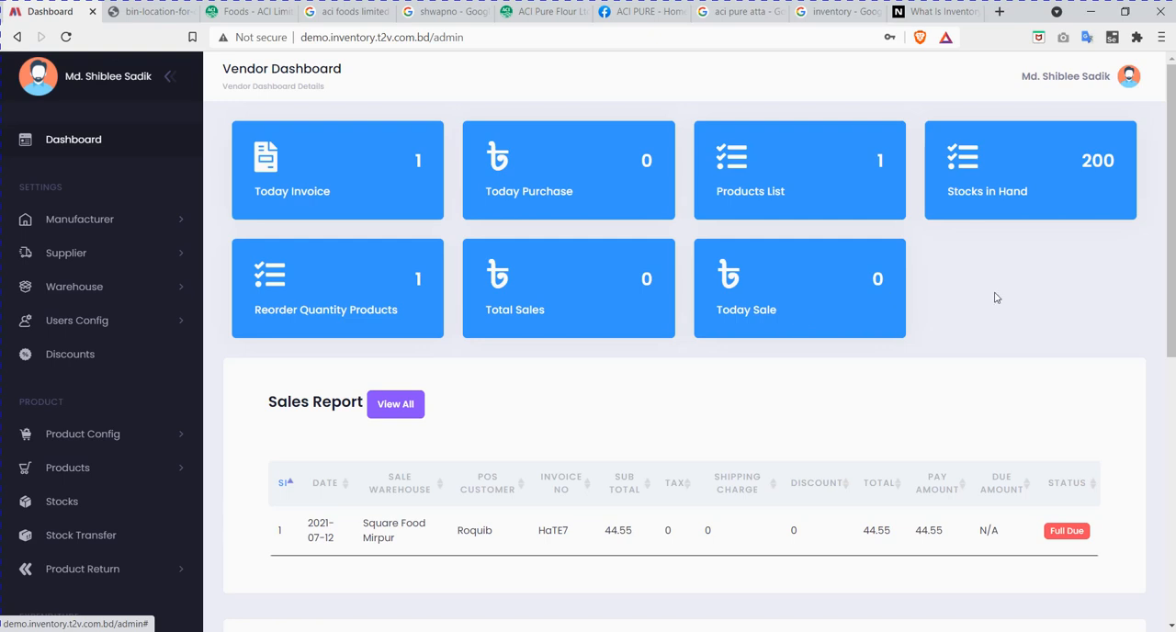
Step: Examine the Sales Report, Purchase Report and Reorder Quantity Report on the vendor dashboard
{"action": "scroll", "coordinate": [1080, 281], "scroll_direction": "down", "scroll_amount": 1}
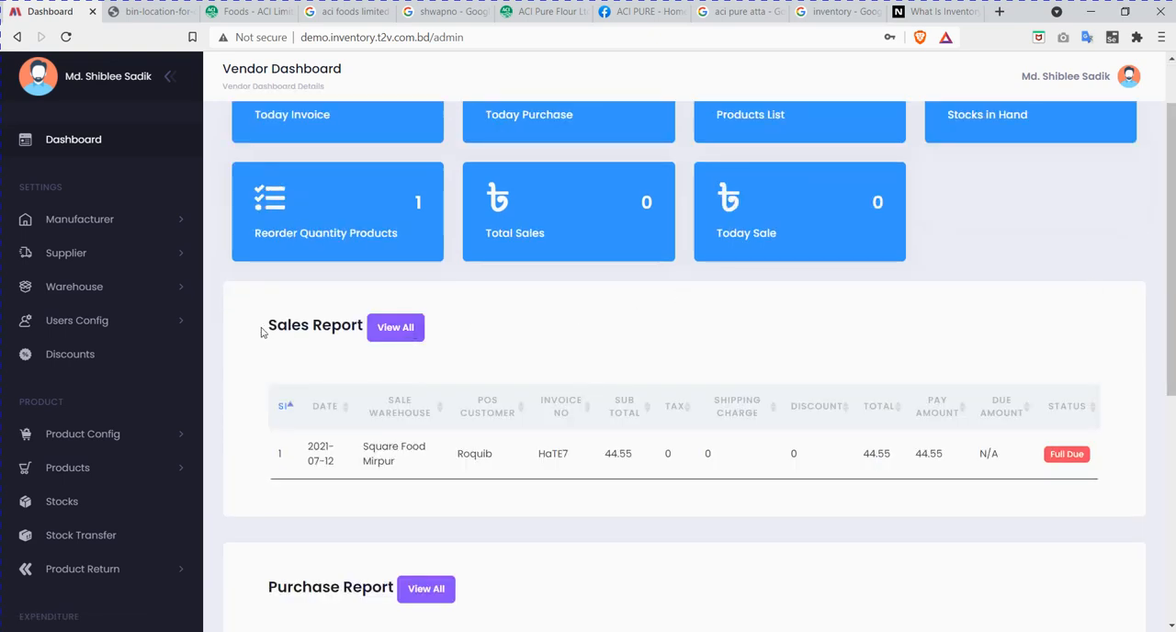
{"action": "left_click_drag", "start_coordinate": [264, 326], "coordinate": [307, 325]}
{"action": "left_click", "coordinate": [308, 323]}
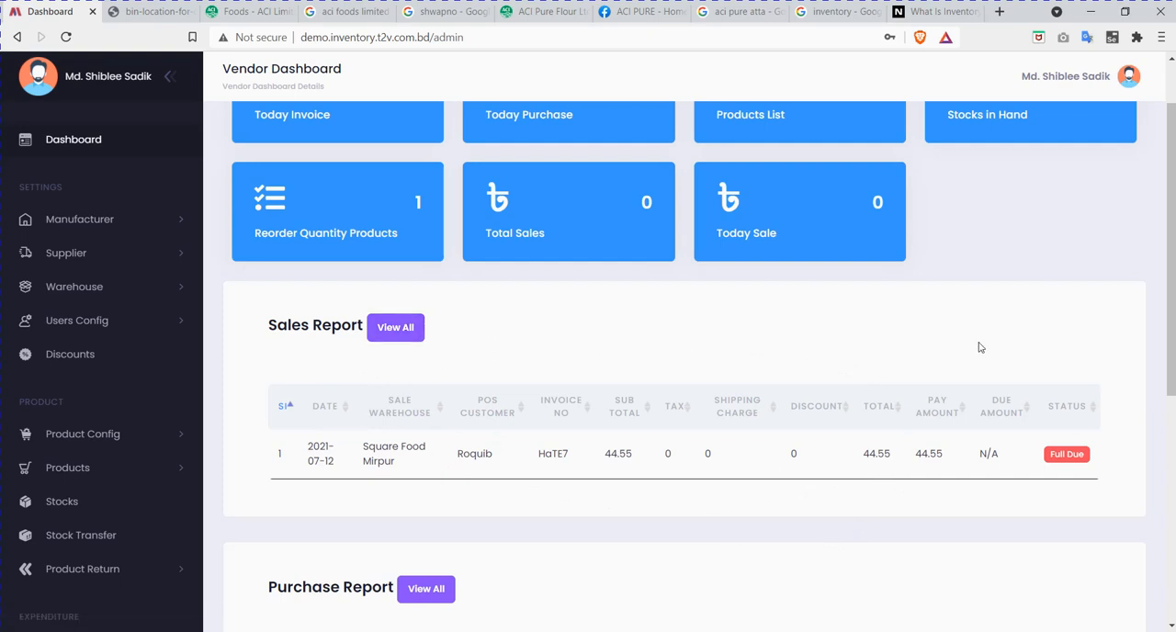
{"action": "scroll", "coordinate": [980, 345], "scroll_direction": "down", "scroll_amount": 1}
{"action": "scroll", "coordinate": [980, 345], "scroll_direction": "down", "scroll_amount": 2}
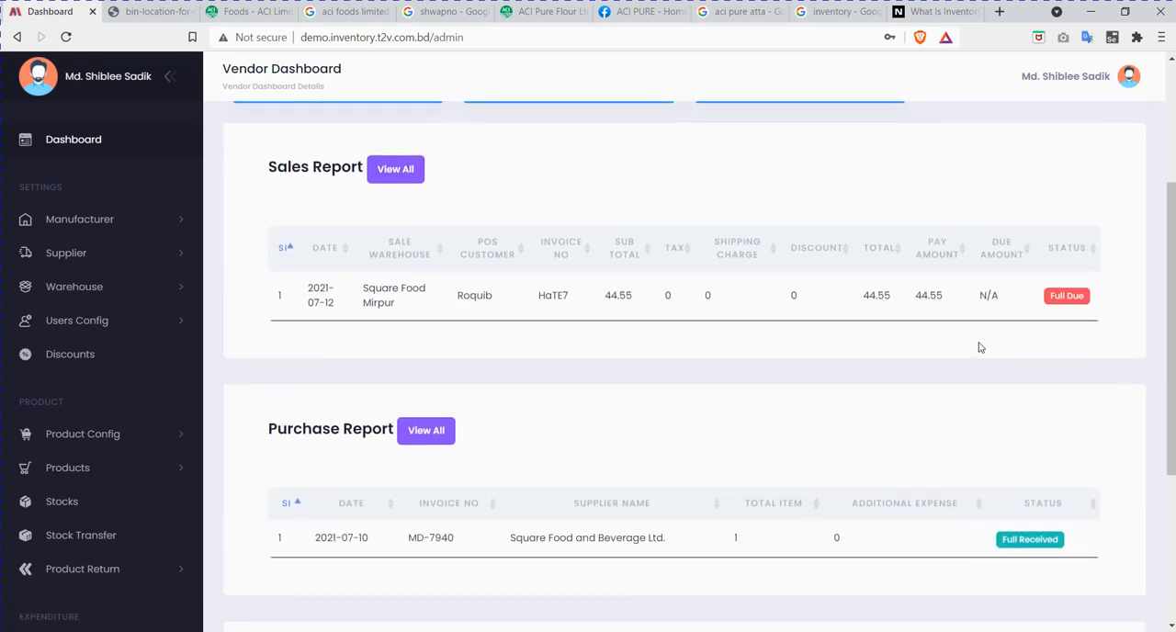
{"action": "scroll", "coordinate": [332, 374], "scroll_direction": "down", "scroll_amount": 2}
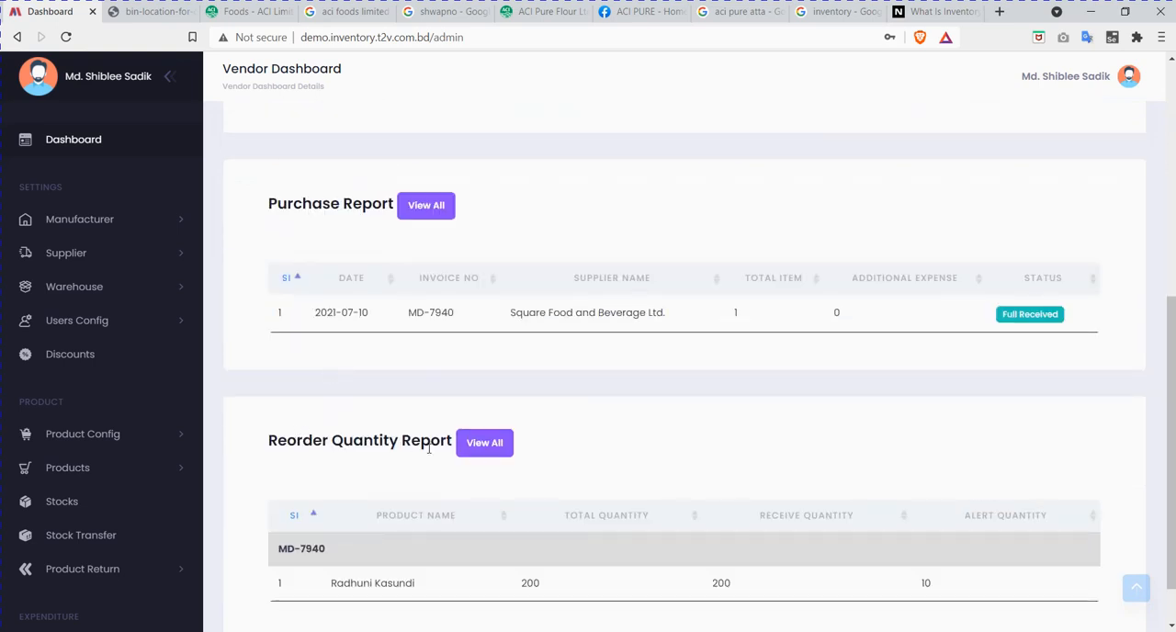
{"action": "scroll", "coordinate": [428, 450], "scroll_direction": "down", "scroll_amount": 1}
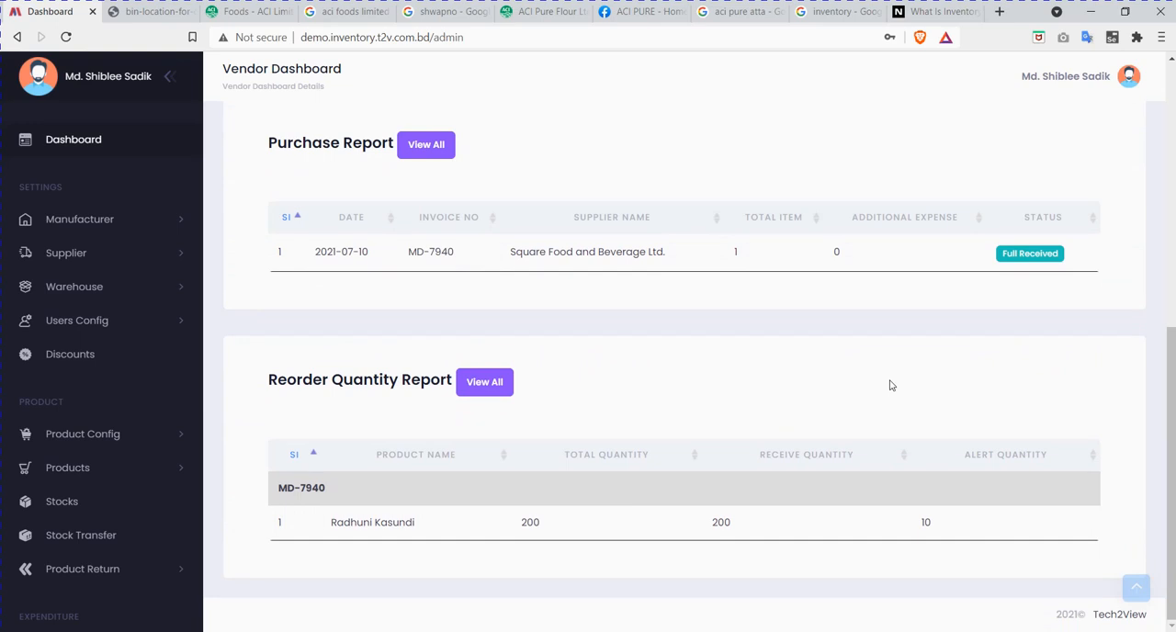
{"action": "scroll", "coordinate": [889, 386], "scroll_direction": "up", "scroll_amount": 3}
{"action": "scroll", "coordinate": [890, 386], "scroll_direction": "down", "scroll_amount": 3}
{"action": "scroll", "coordinate": [890, 386], "scroll_direction": "up", "scroll_amount": 7}
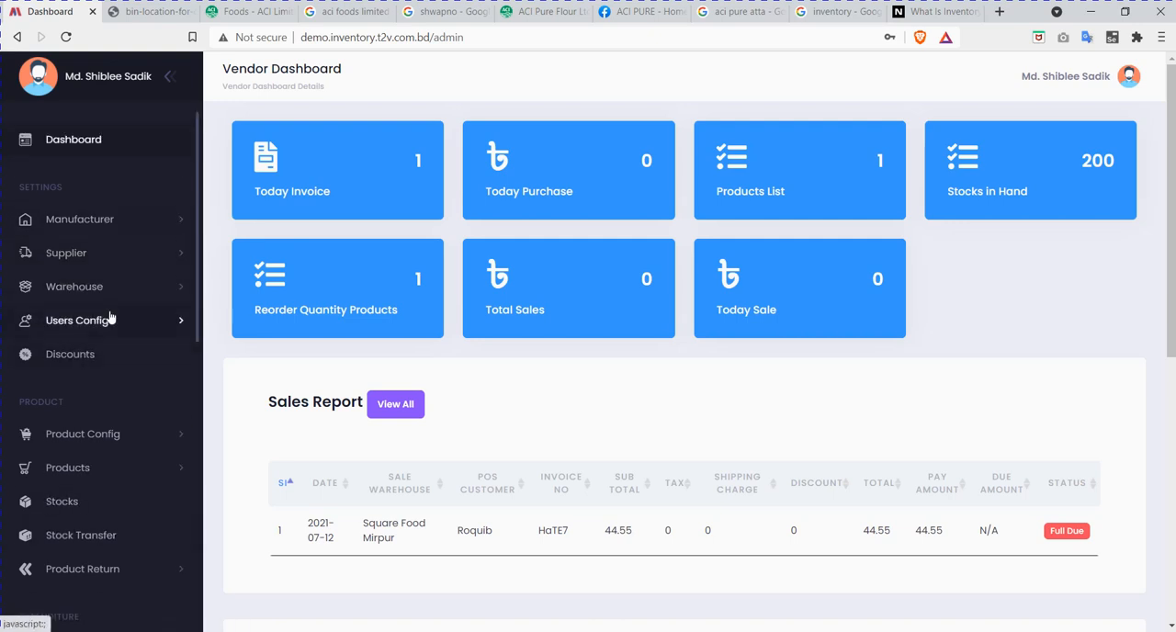
Step: Look through the navigation entries under Settings, Product, Expenditure and Reports
{"action": "scroll", "coordinate": [109, 292], "scroll_direction": "down", "scroll_amount": 4}
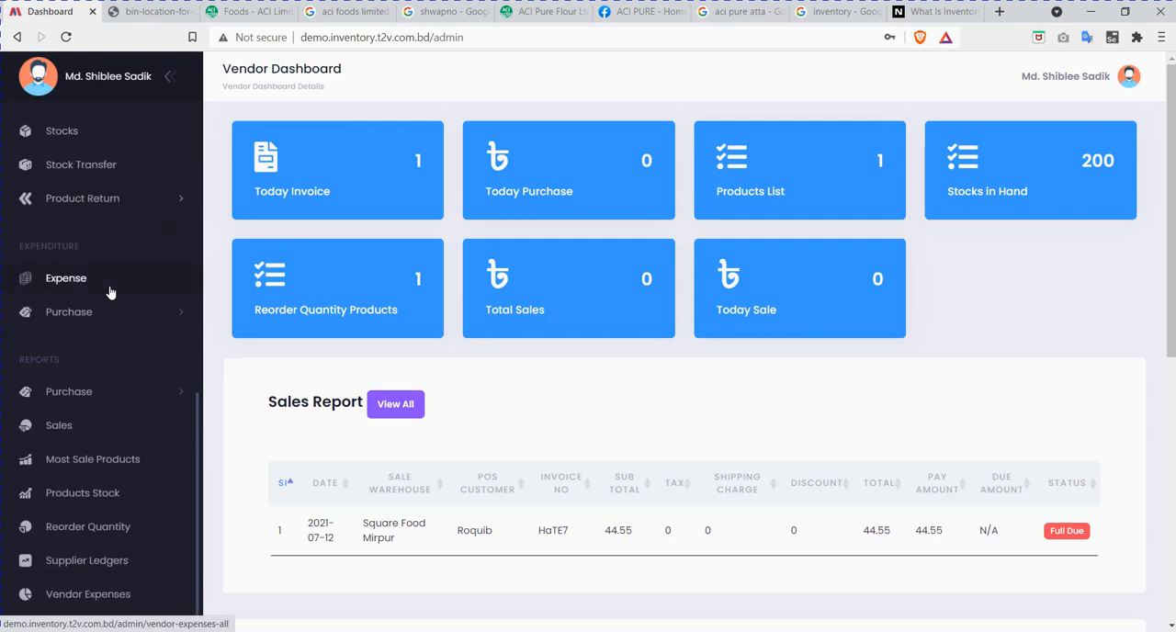
{"action": "scroll", "coordinate": [109, 291], "scroll_direction": "up", "scroll_amount": 4}
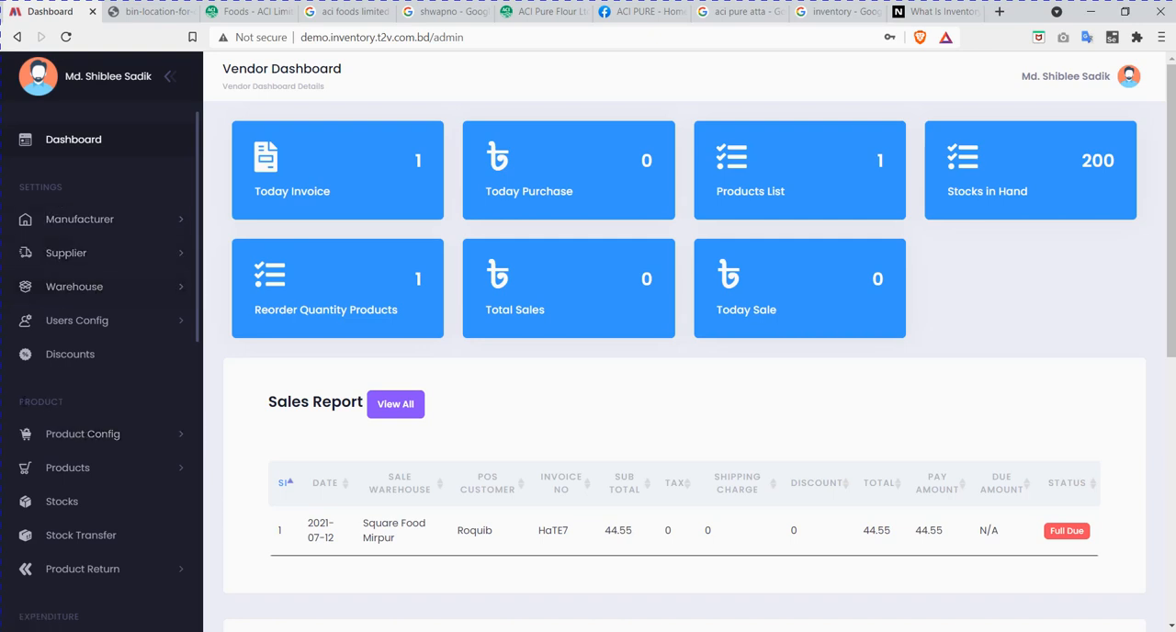
{"action": "scroll", "coordinate": [80, 403], "scroll_direction": "down", "scroll_amount": 1}
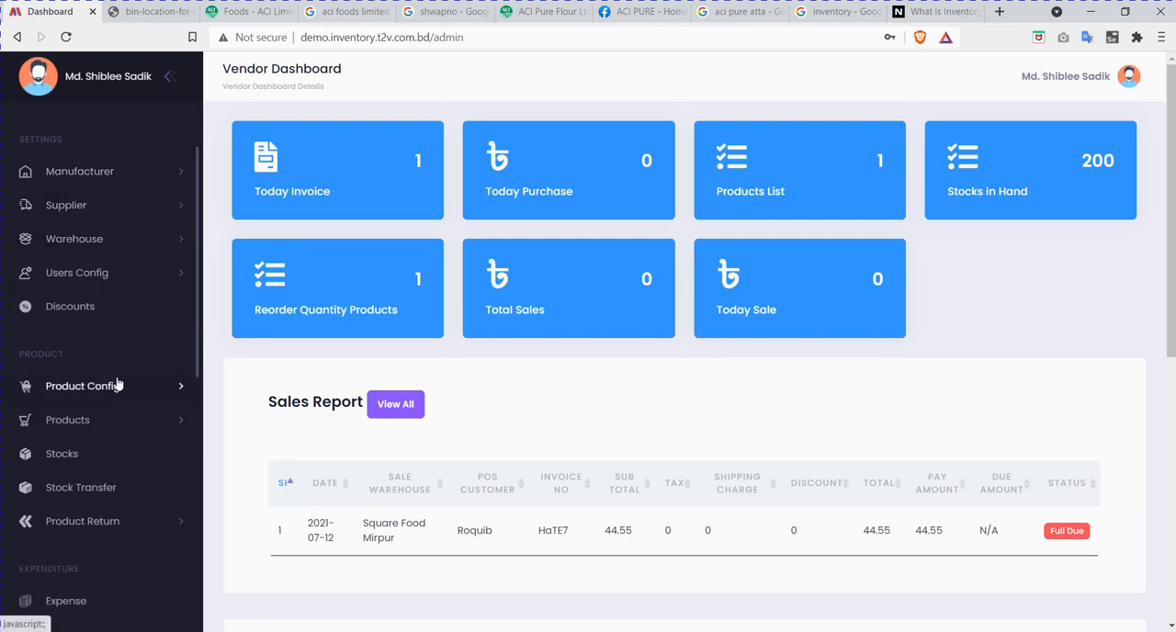
{"action": "scroll", "coordinate": [117, 383], "scroll_direction": "down", "scroll_amount": 3}
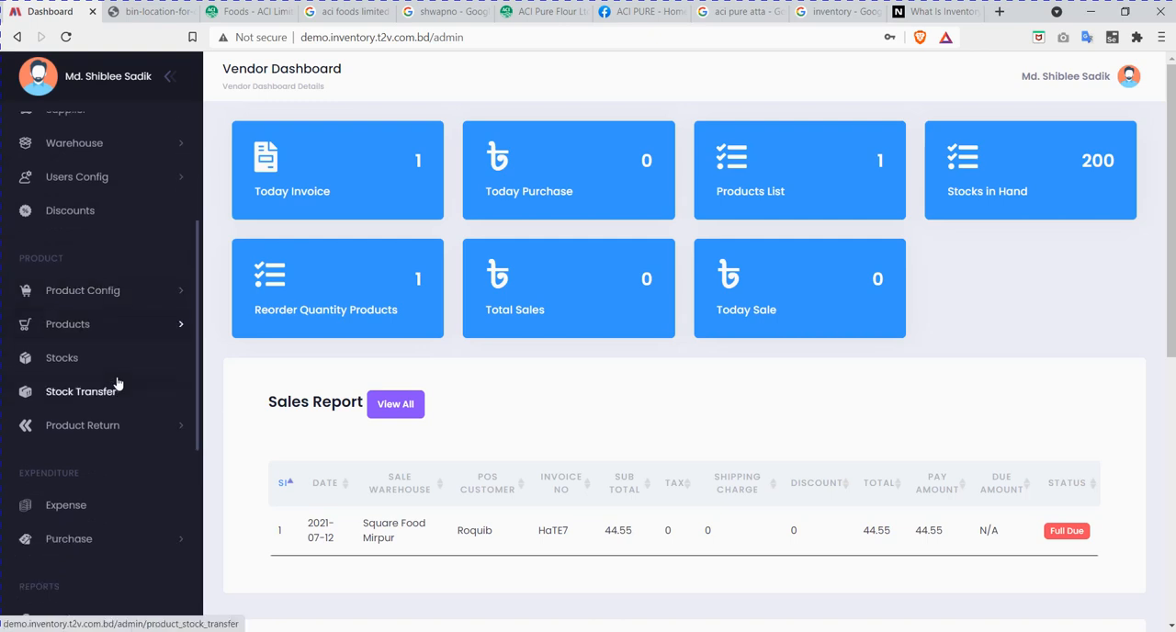
{"action": "left_click_drag", "start_coordinate": [90, 420], "coordinate": [25, 426]}
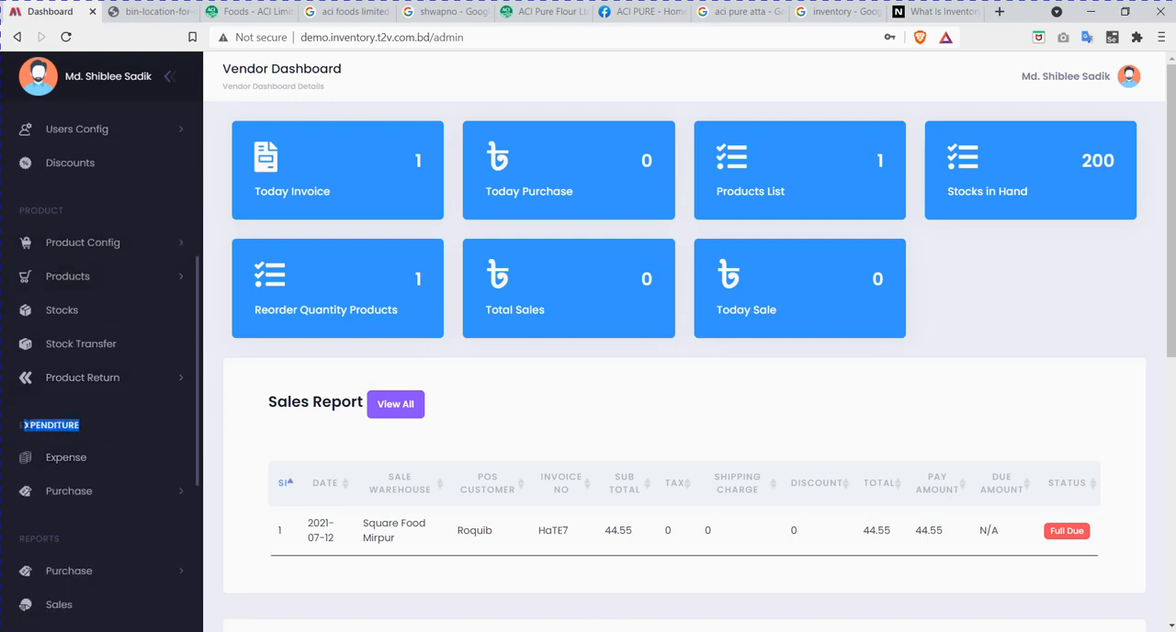
{"action": "left_click", "coordinate": [60, 425]}
{"action": "scroll", "coordinate": [135, 431], "scroll_direction": "down", "scroll_amount": 4}
{"action": "left_click_drag", "start_coordinate": [66, 361], "coordinate": [25, 360]}
{"action": "left_click", "coordinate": [45, 361]}
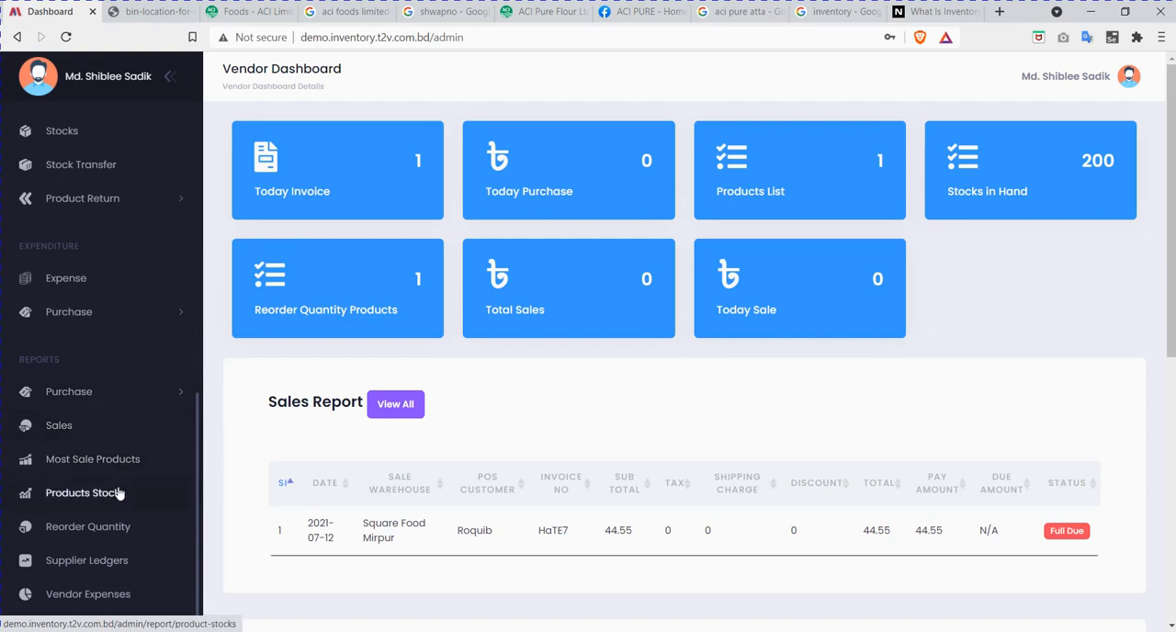
{"action": "scroll", "coordinate": [119, 494], "scroll_direction": "up", "scroll_amount": 8}
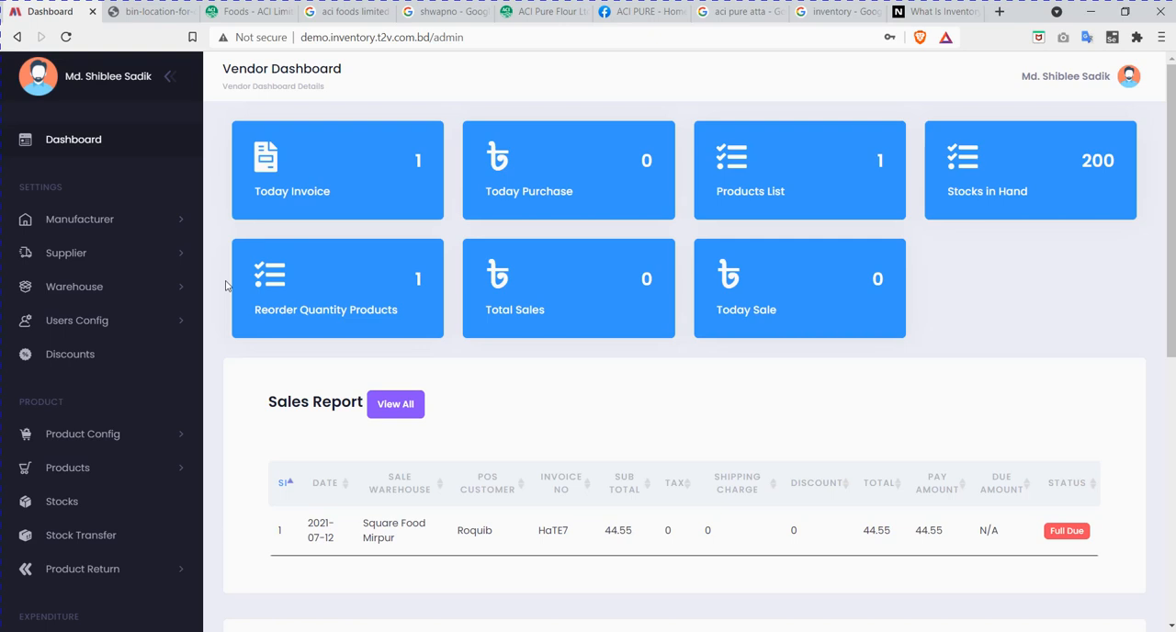
Step: Export the manufacturer list to Excel as Manufacturers (2).xlsx in Downloads and view the exported workbook
{"action": "left_click", "coordinate": [106, 221]}
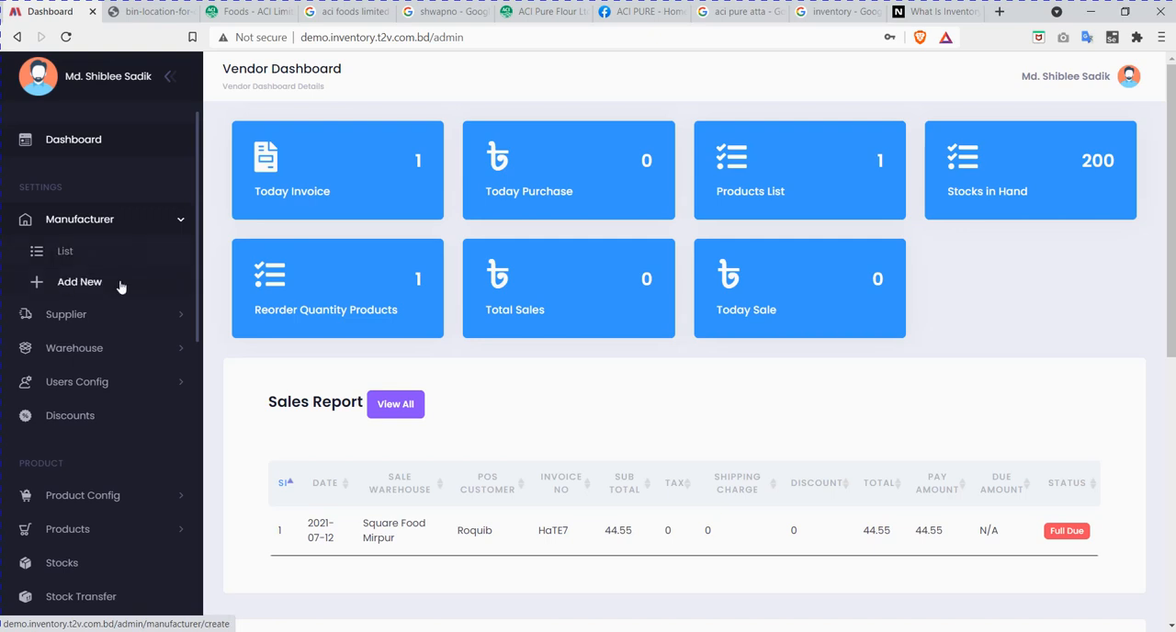
{"action": "left_click", "coordinate": [83, 260]}
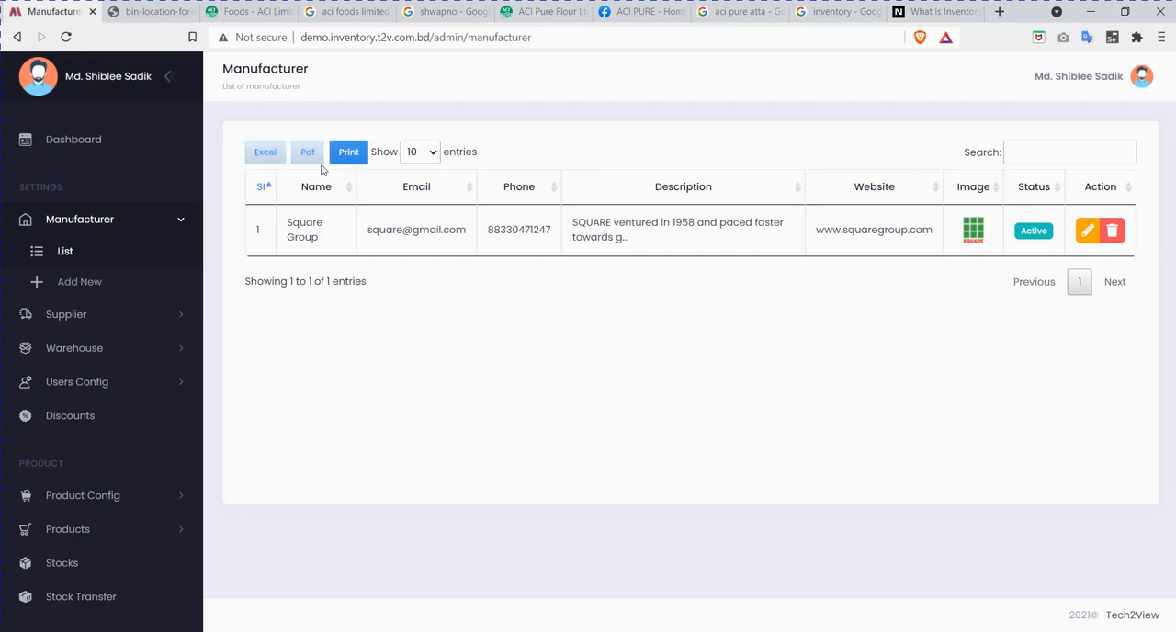
{"action": "left_click", "coordinate": [264, 153]}
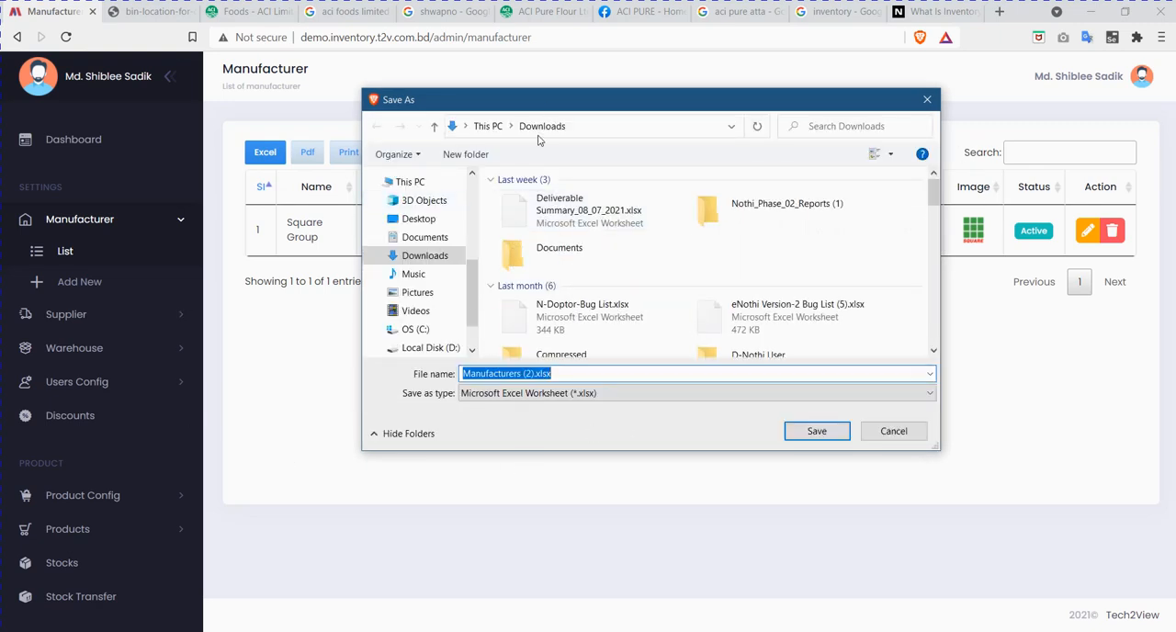
{"action": "left_click_drag", "start_coordinate": [557, 107], "coordinate": [705, 161]}
{"action": "left_click_drag", "start_coordinate": [707, 207], "coordinate": [626, 209]}
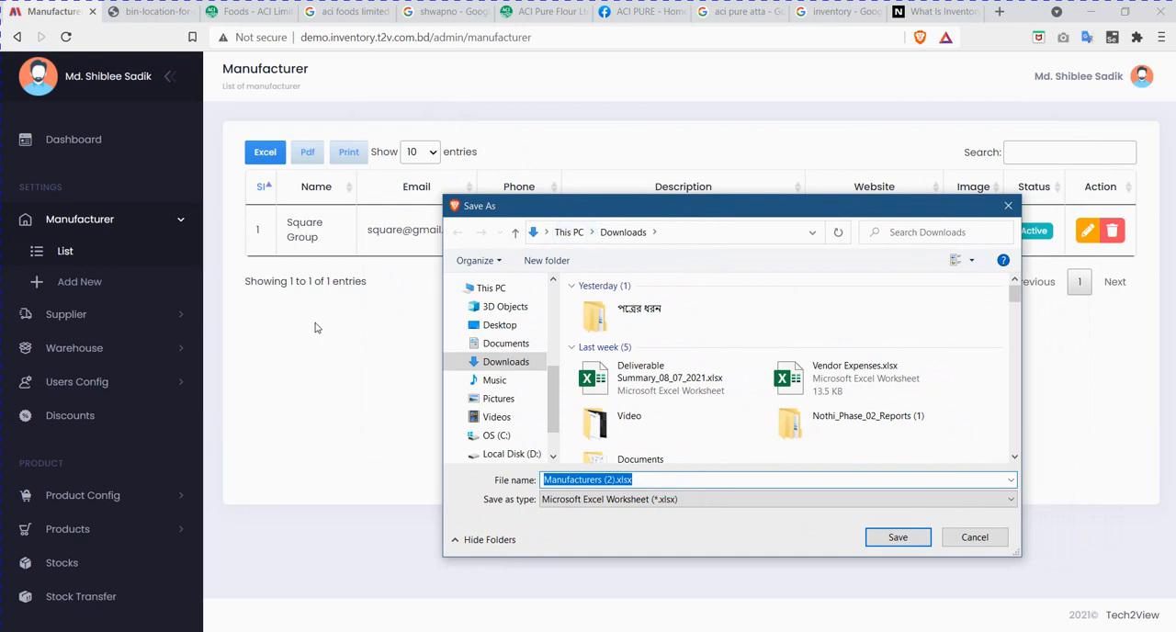
{"action": "left_click", "coordinate": [909, 543]}
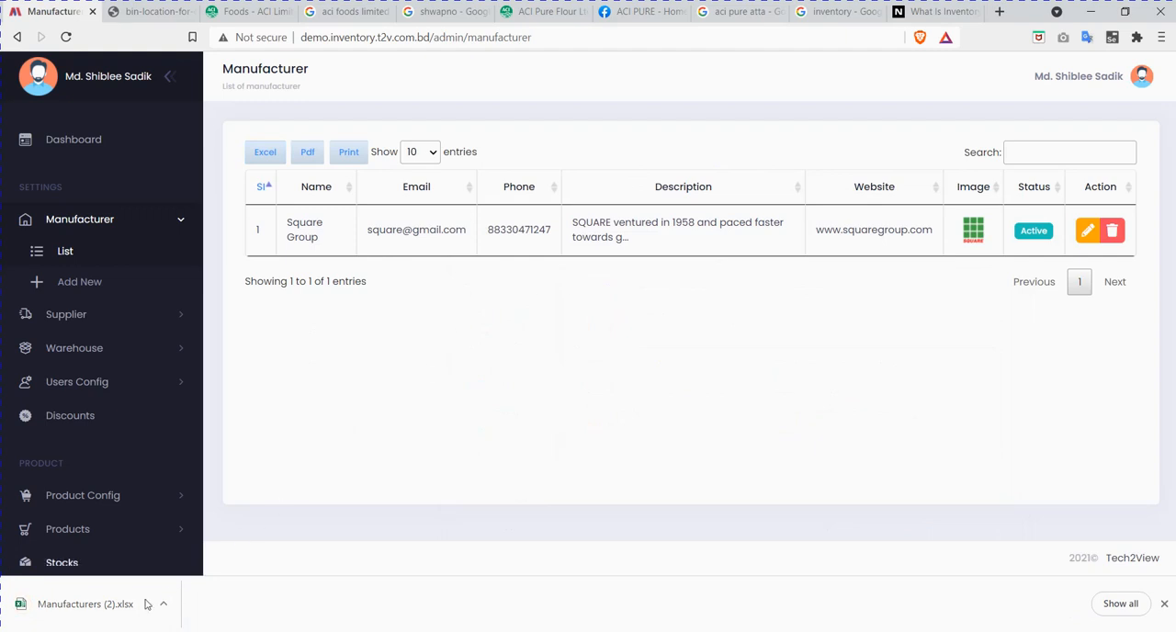
{"action": "left_click", "coordinate": [117, 608]}
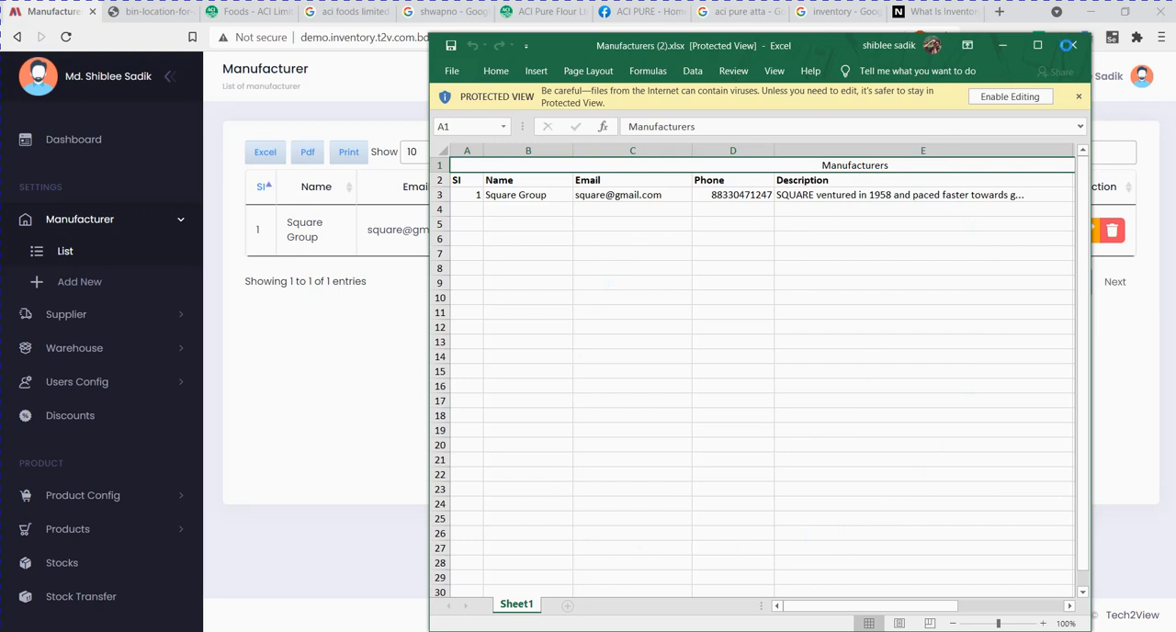
{"action": "left_click", "coordinate": [416, 309]}
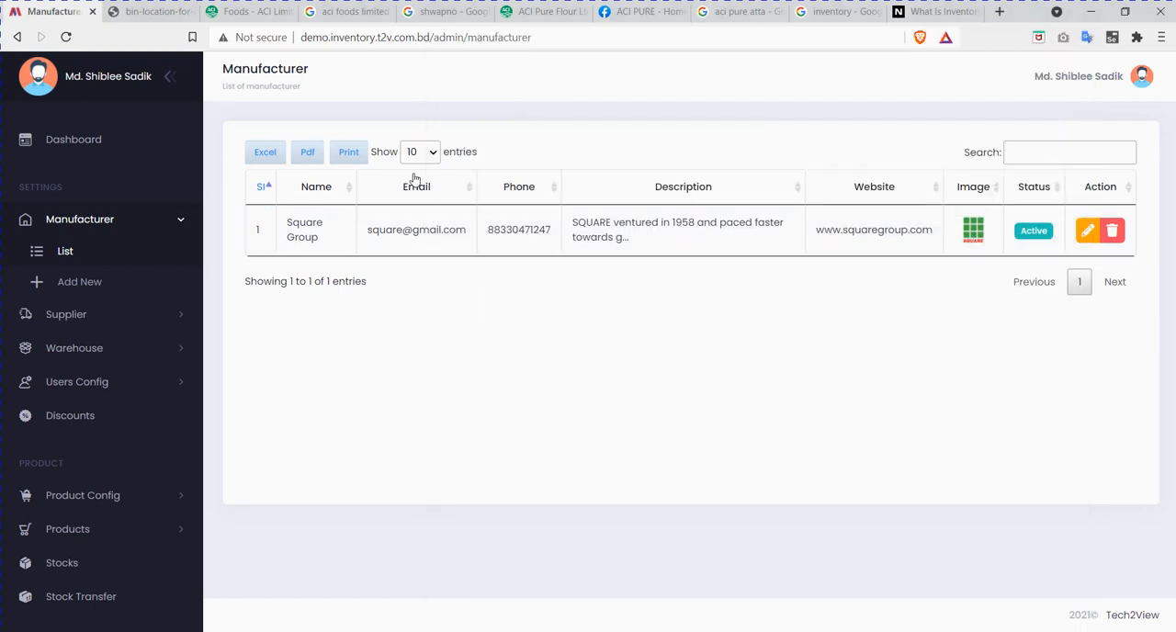
Step: Export the manufacturer list as a PDF and save it in Downloads under the suggested file name
{"action": "left_click", "coordinate": [308, 156]}
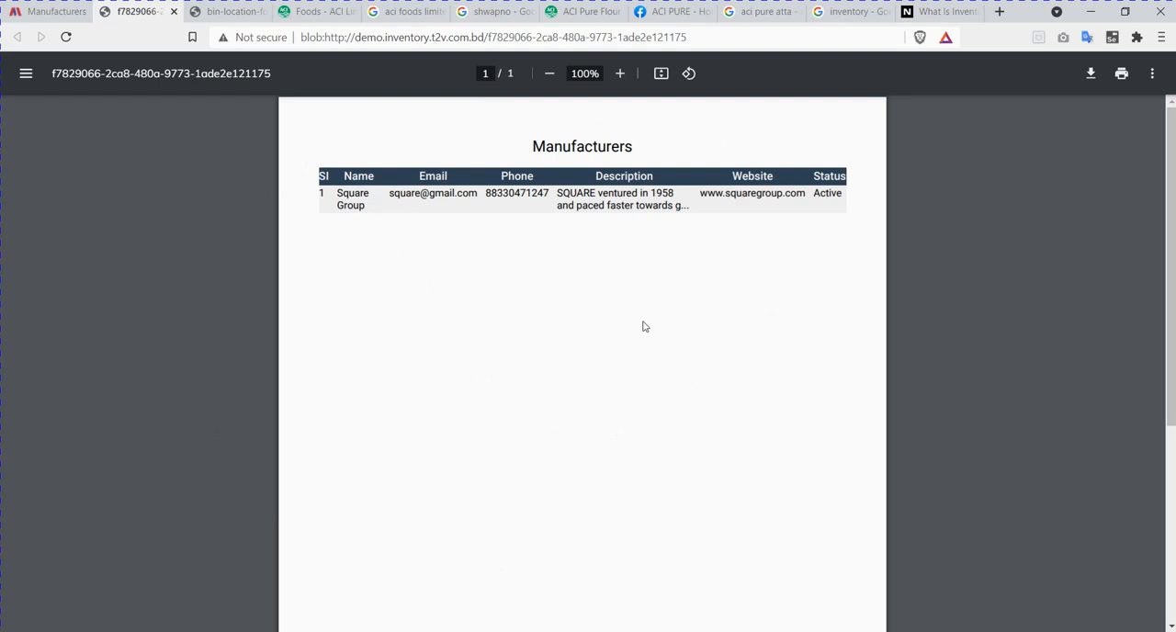
{"action": "left_click", "coordinate": [1092, 73]}
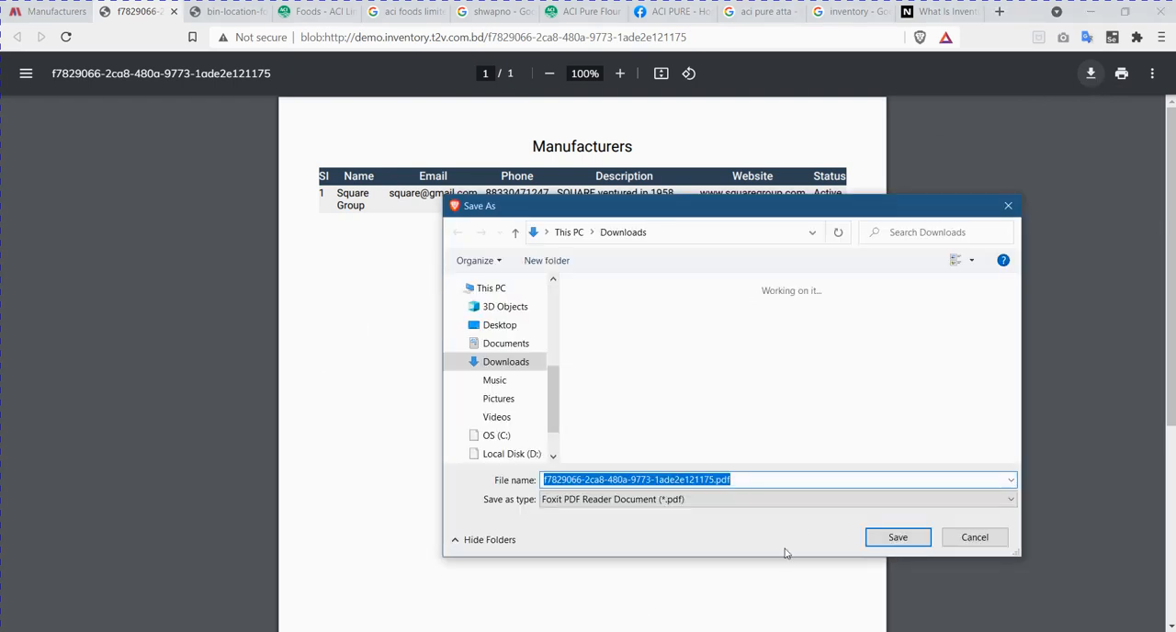
{"action": "left_click", "coordinate": [897, 540]}
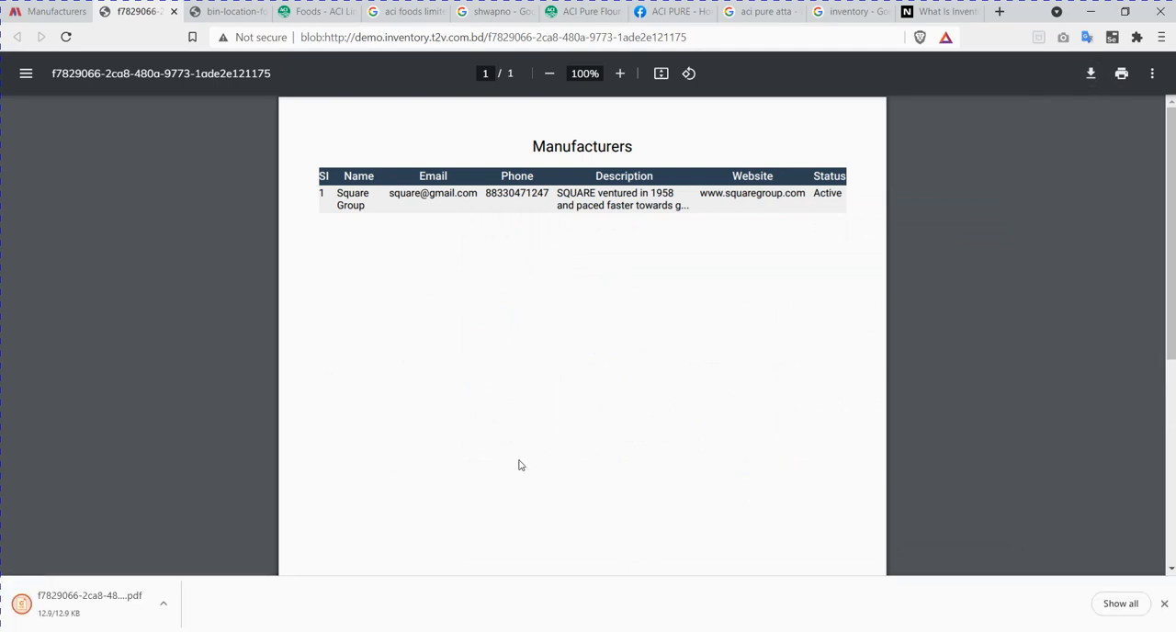
Step: Preview the printout of the manufacturer list and cancel without saving or printing
{"action": "left_click", "coordinate": [53, 13]}
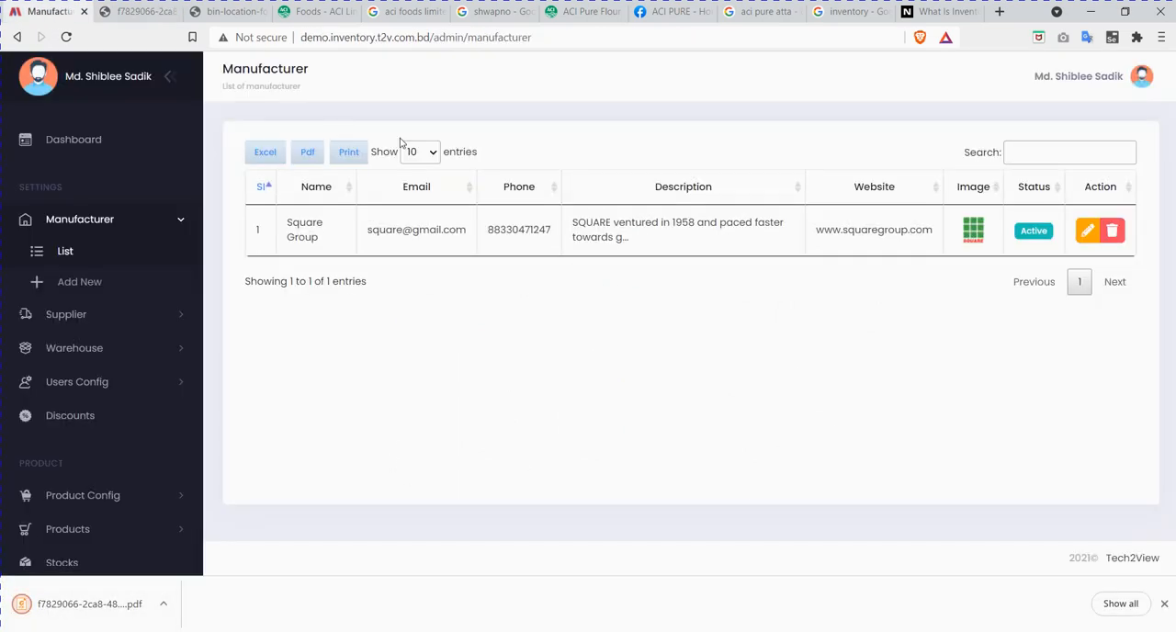
{"action": "left_click", "coordinate": [350, 156]}
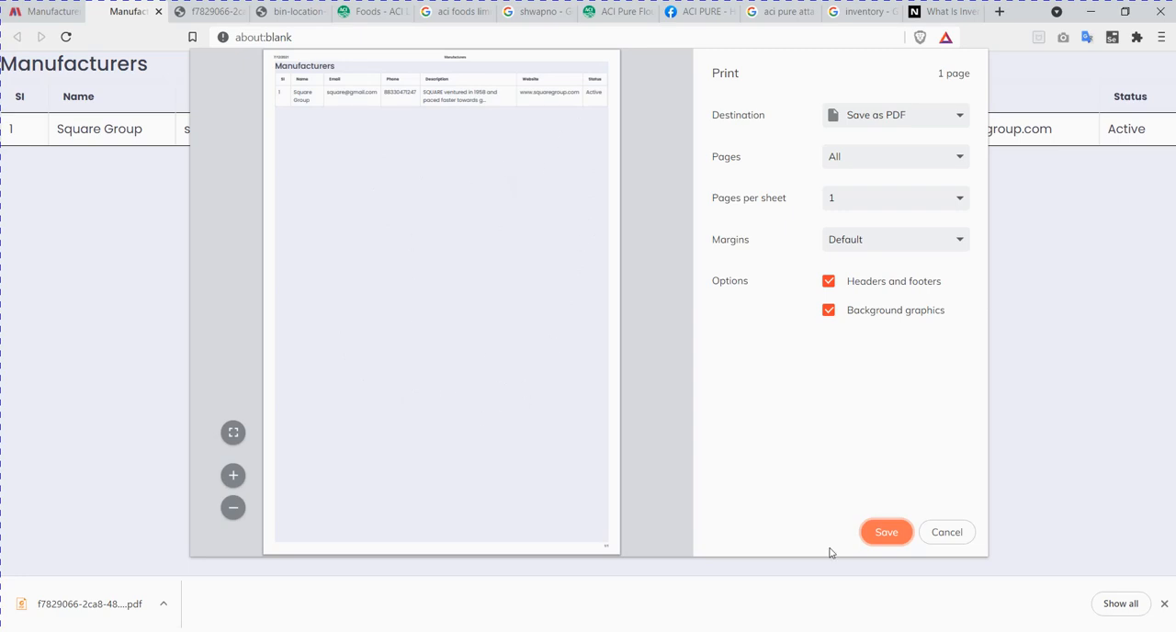
{"action": "left_click", "coordinate": [946, 532]}
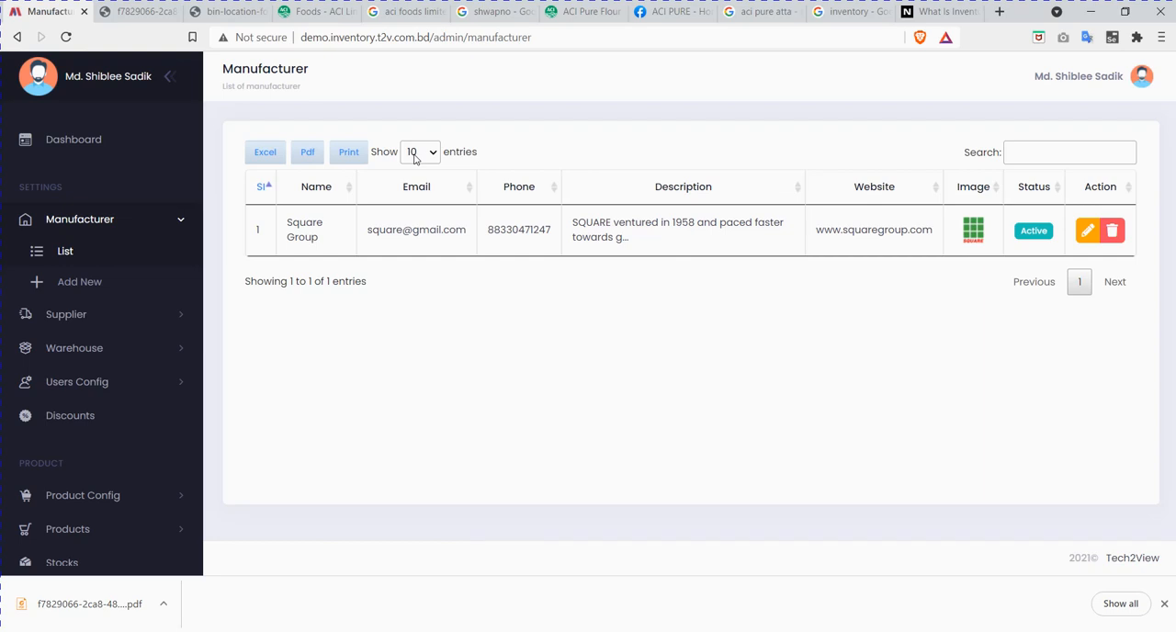
Step: Set the manufacturer list to show 100 entries per page and dismiss the download bar
{"action": "left_click", "coordinate": [414, 159]}
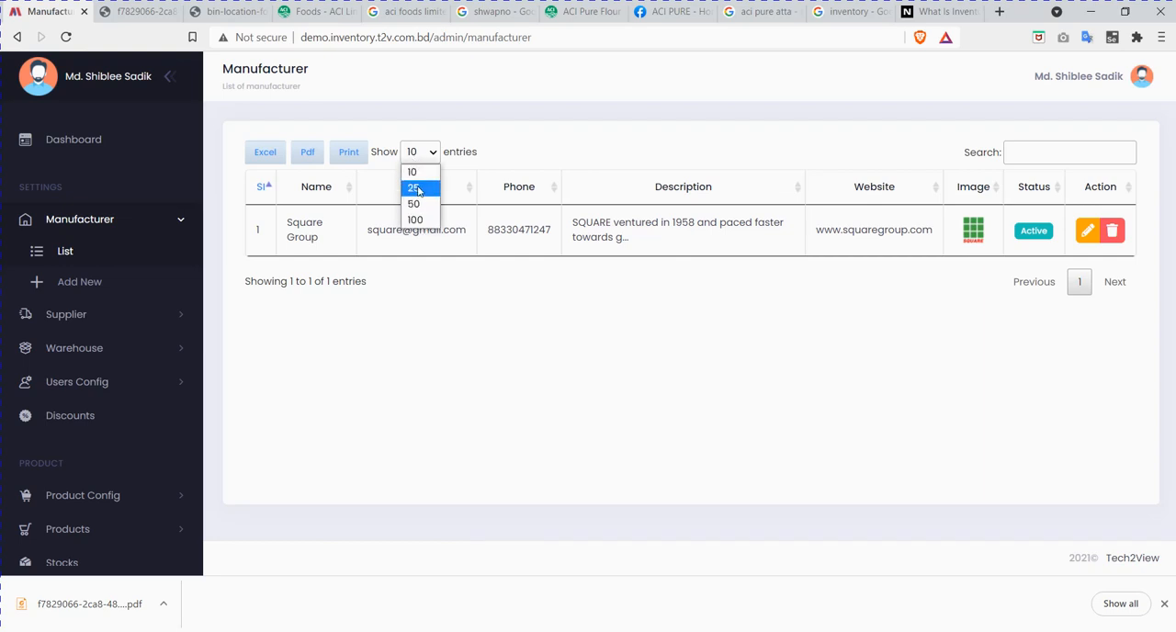
{"action": "left_click", "coordinate": [420, 220]}
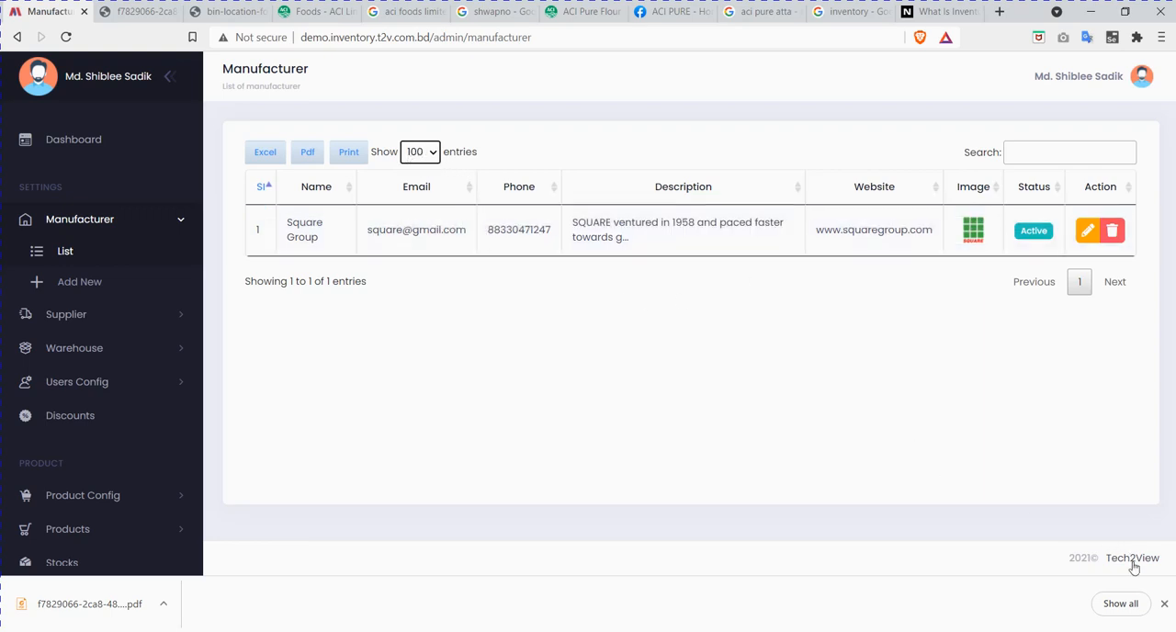
{"action": "left_click", "coordinate": [1165, 604]}
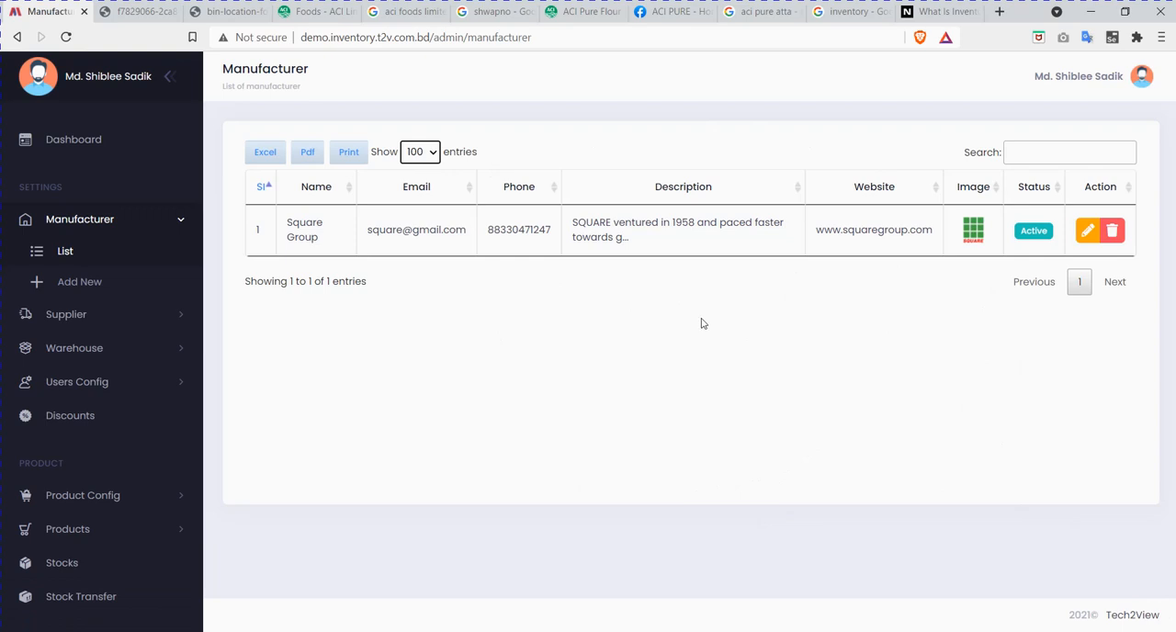
Step: Set the manufacturer list to show 10 entries per page and activate its search field
{"action": "left_click", "coordinate": [421, 157]}
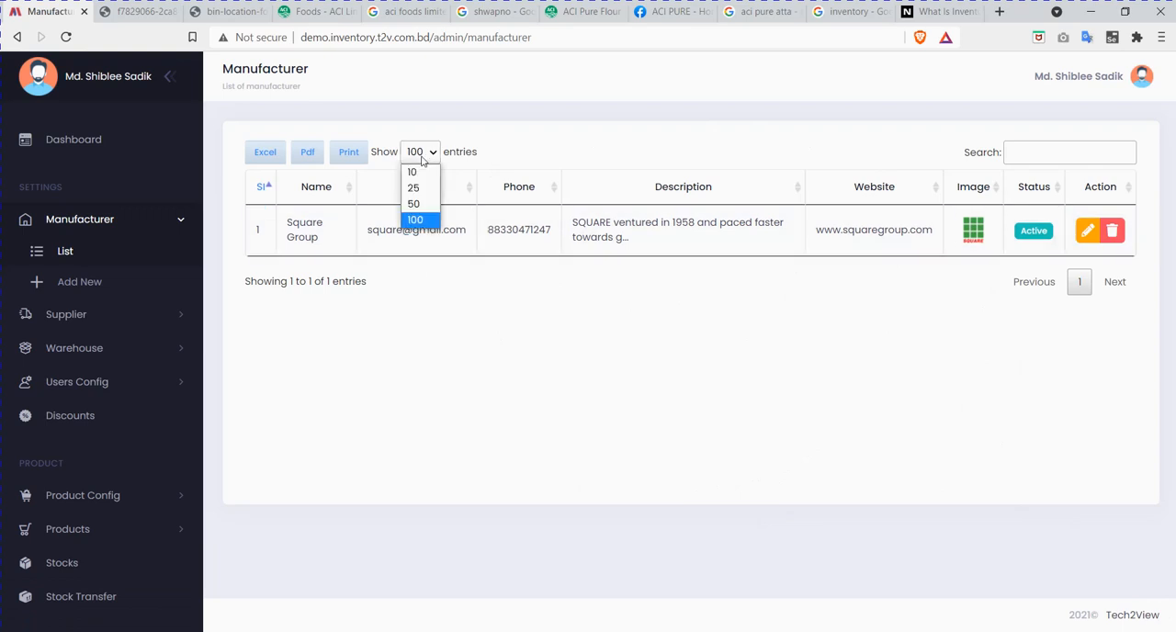
{"action": "left_click", "coordinate": [413, 173]}
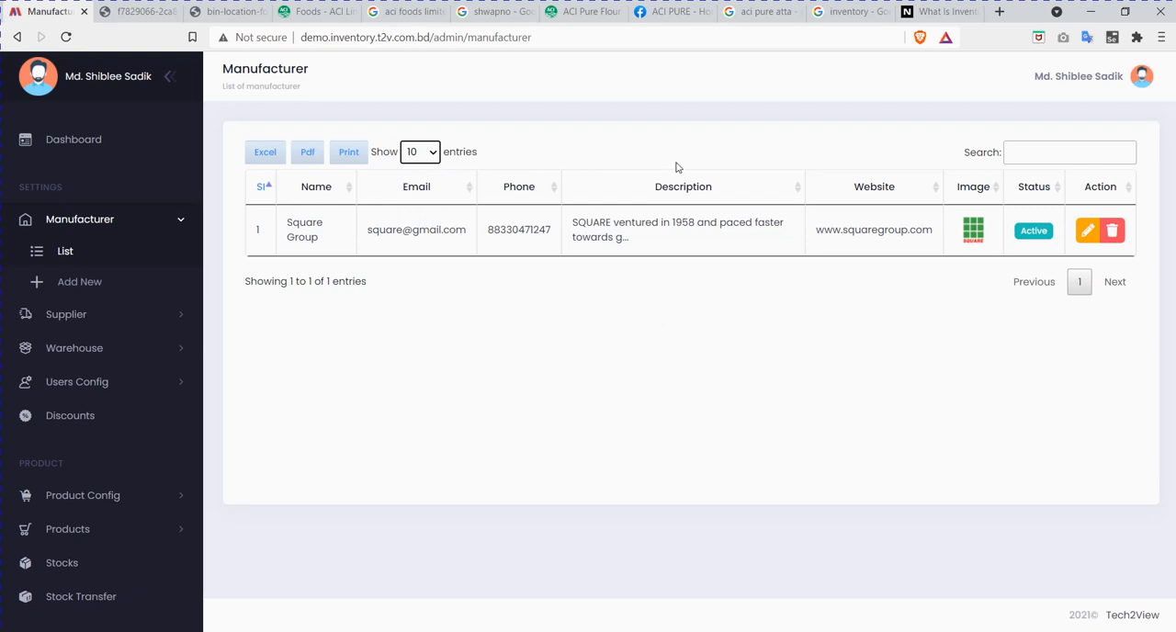
{"action": "left_click", "coordinate": [1061, 153]}
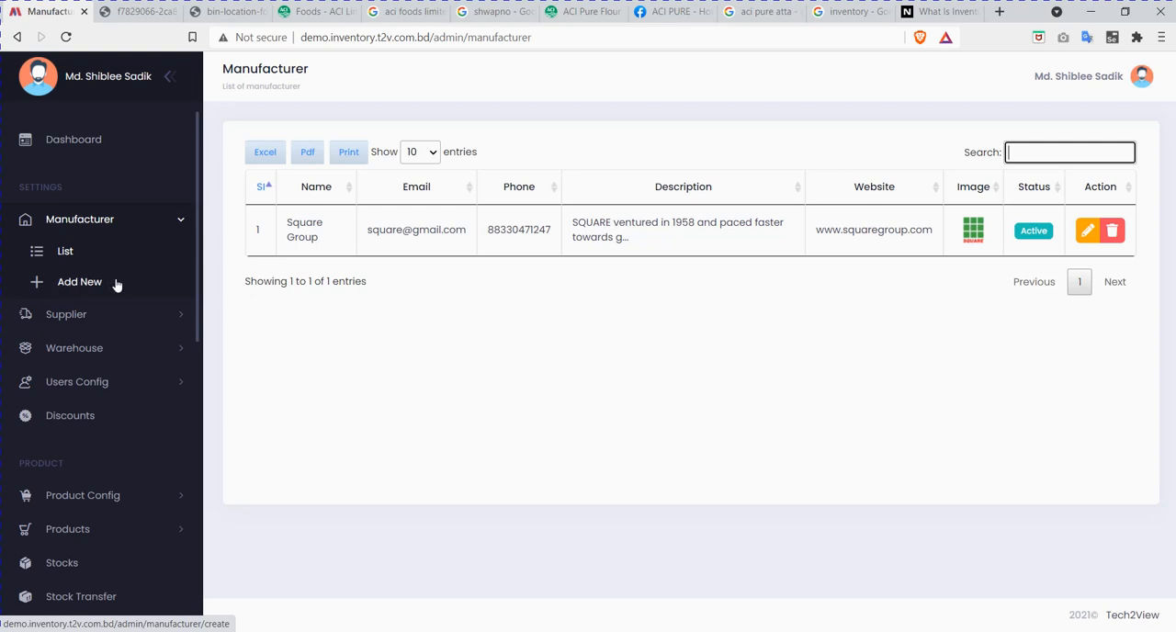
Step: Start a new manufacturer record and enter ACI Limited as its name
{"action": "left_click", "coordinate": [88, 284]}
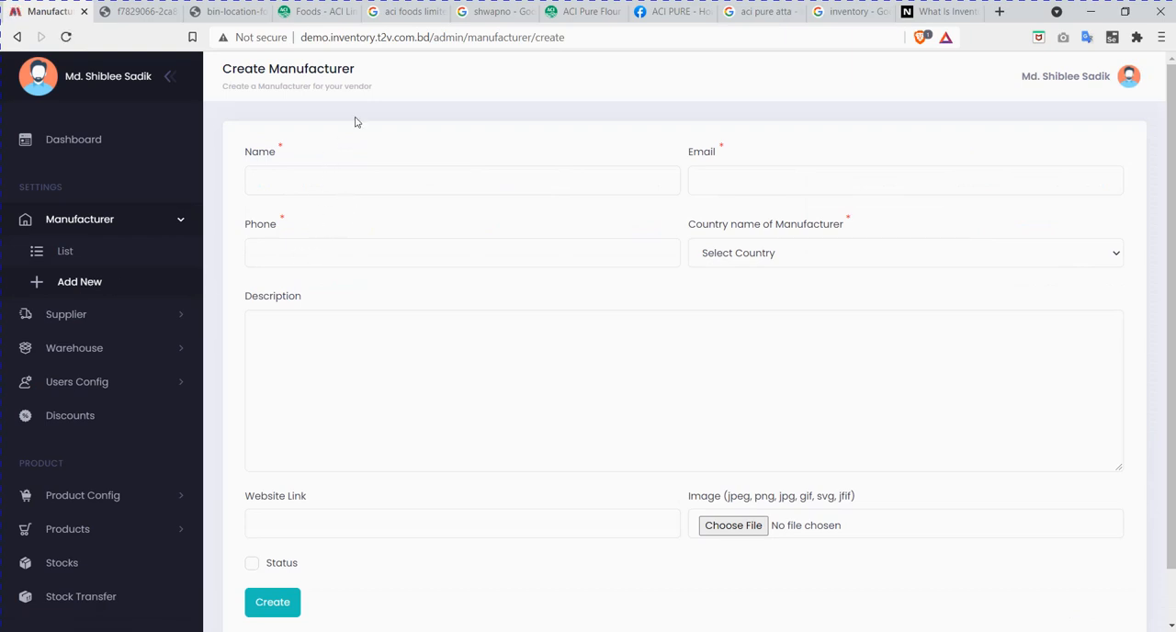
{"action": "scroll", "coordinate": [749, 313], "scroll_direction": "down", "scroll_amount": 1}
{"action": "scroll", "coordinate": [749, 313], "scroll_direction": "up", "scroll_amount": 1}
{"action": "left_click", "coordinate": [335, 181]}
{"action": "type", "text": "ACI"}
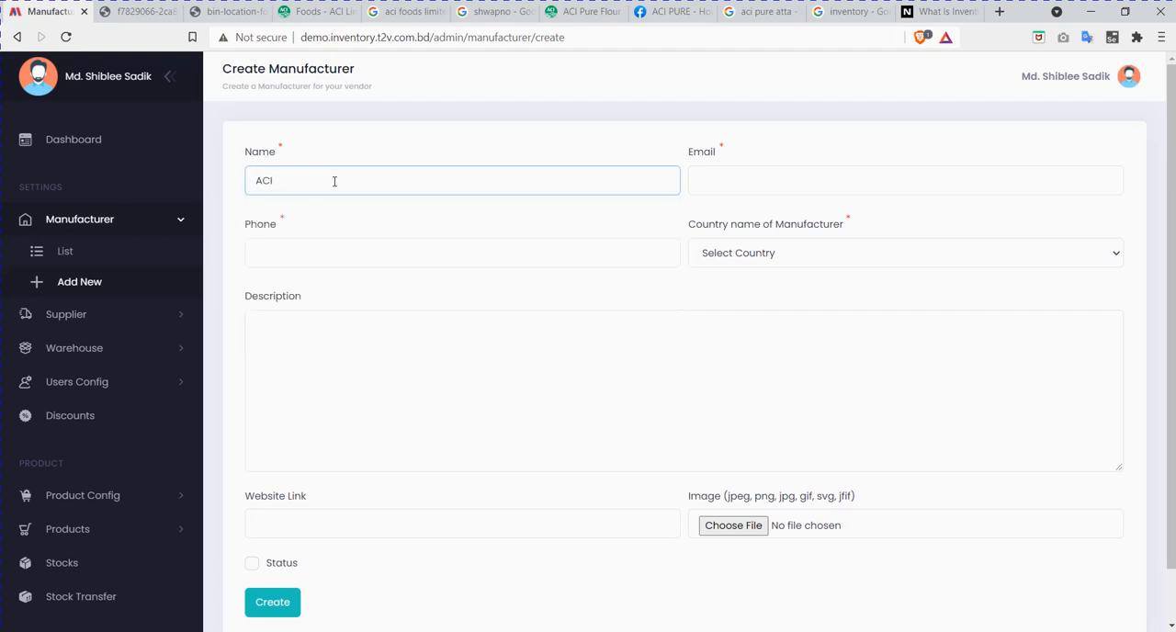
{"action": "type", "text": " Limited"}
Step: Fill in the new manufacturer's contact e-mail address
{"action": "left_click", "coordinate": [742, 188]}
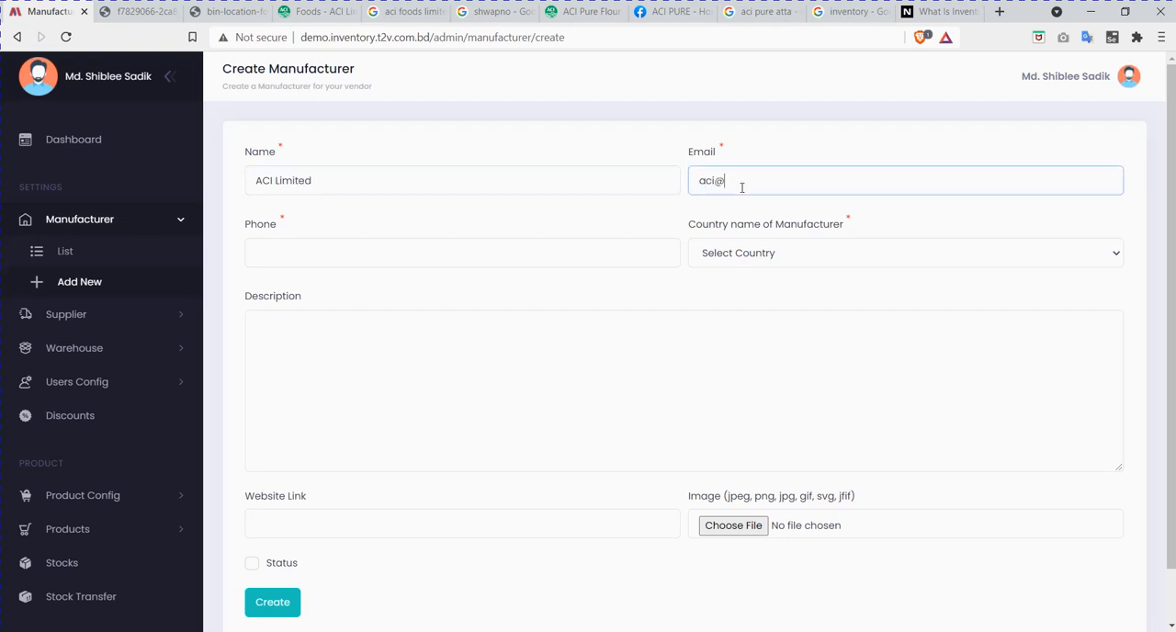
{"action": "left_click", "coordinate": [278, 149]}
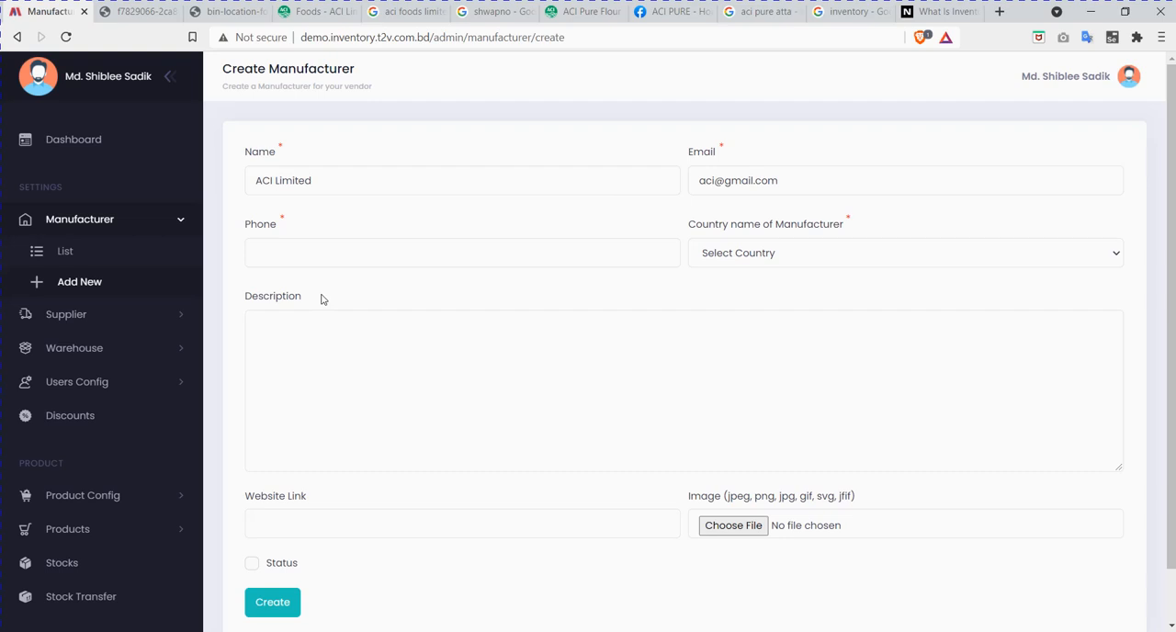
Step: Enter the manufacturer's phone number and set its country to Bangladesh
{"action": "left_click", "coordinate": [397, 251]}
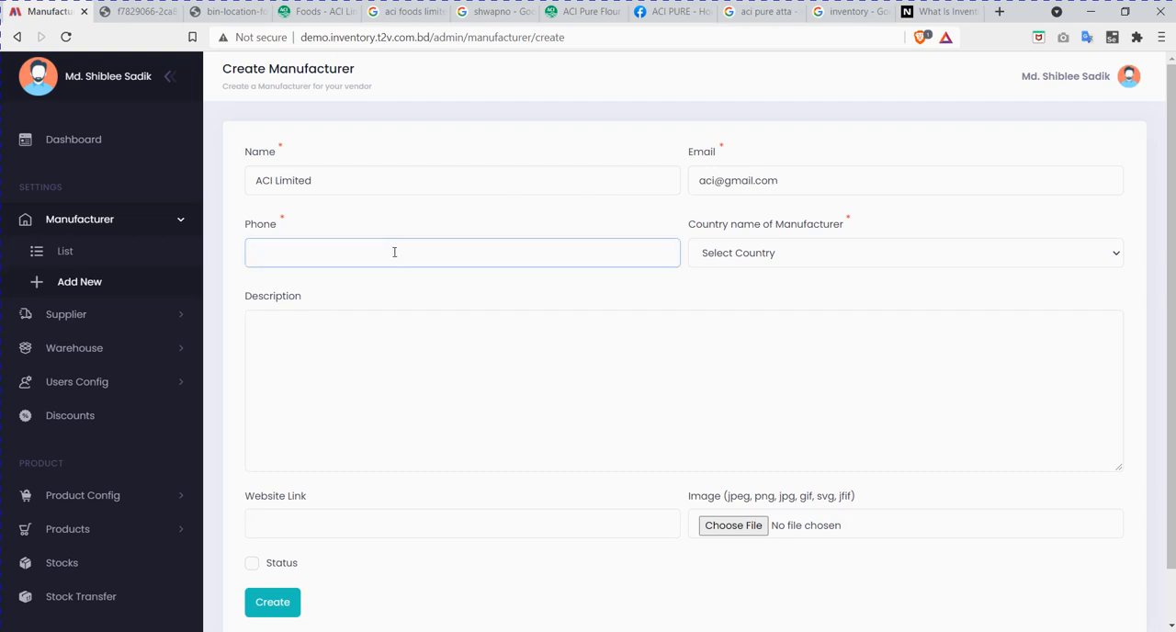
{"action": "left_click", "coordinate": [823, 253]}
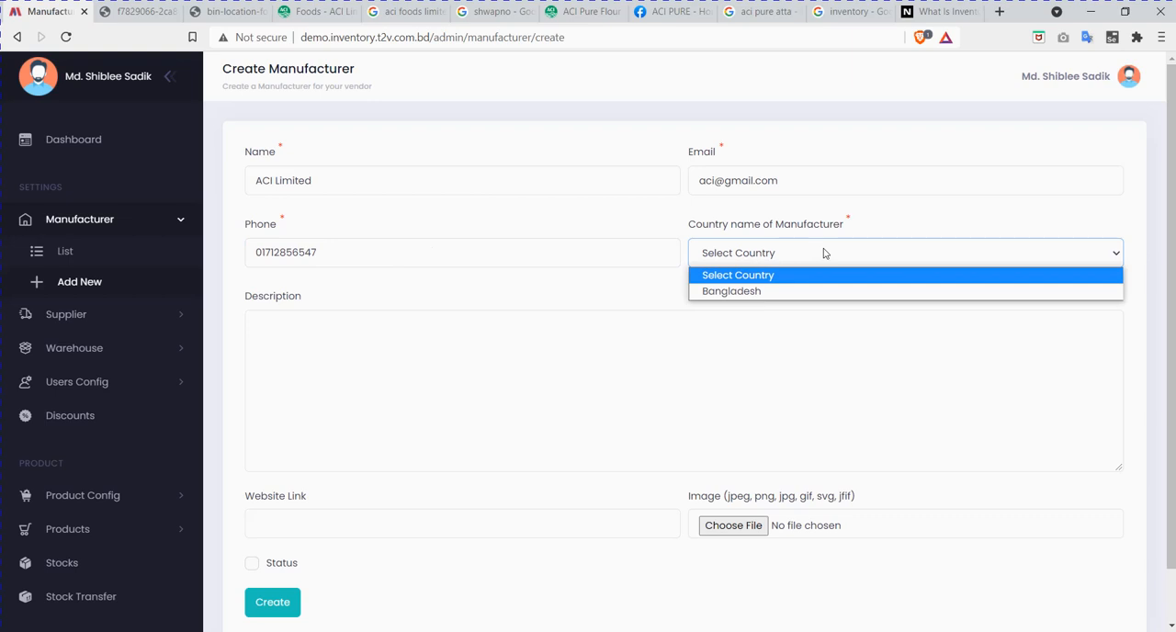
{"action": "left_click", "coordinate": [790, 292]}
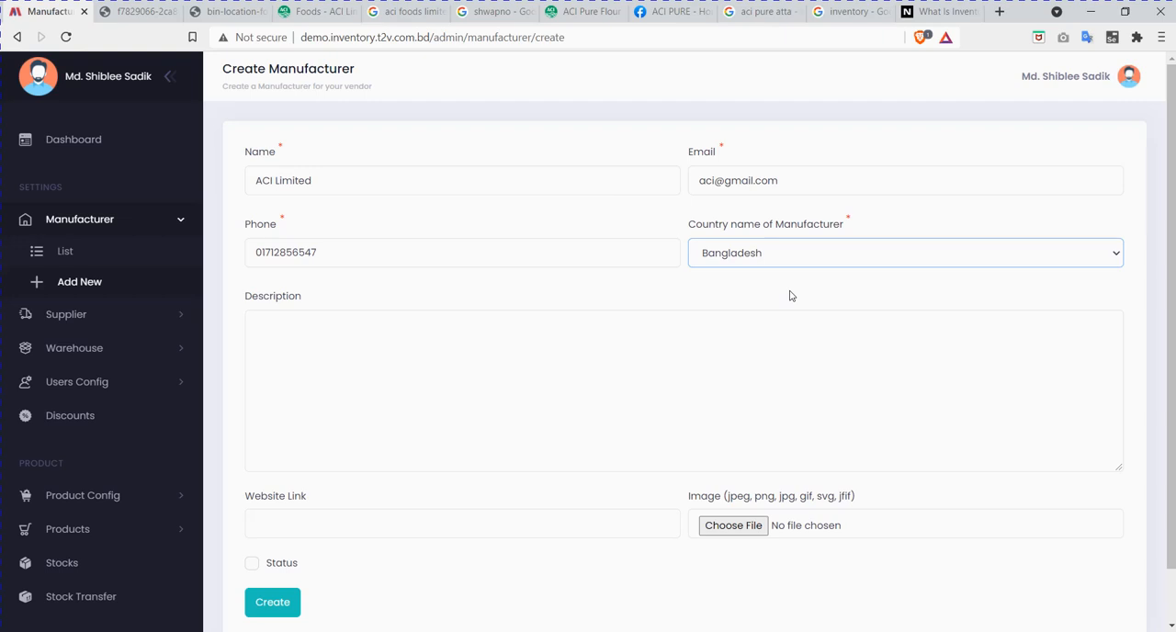
Step: Copy the Overview paragraph from the ACI Foods web page into the manufacturer's description
{"action": "left_click", "coordinate": [487, 378]}
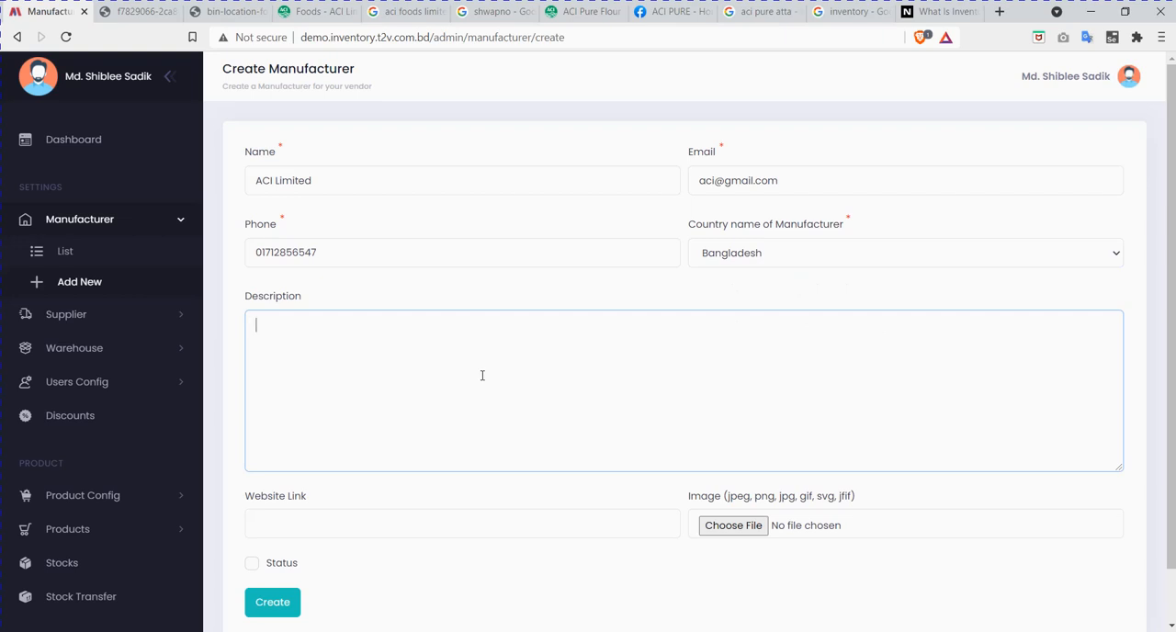
{"action": "left_click", "coordinate": [318, 12]}
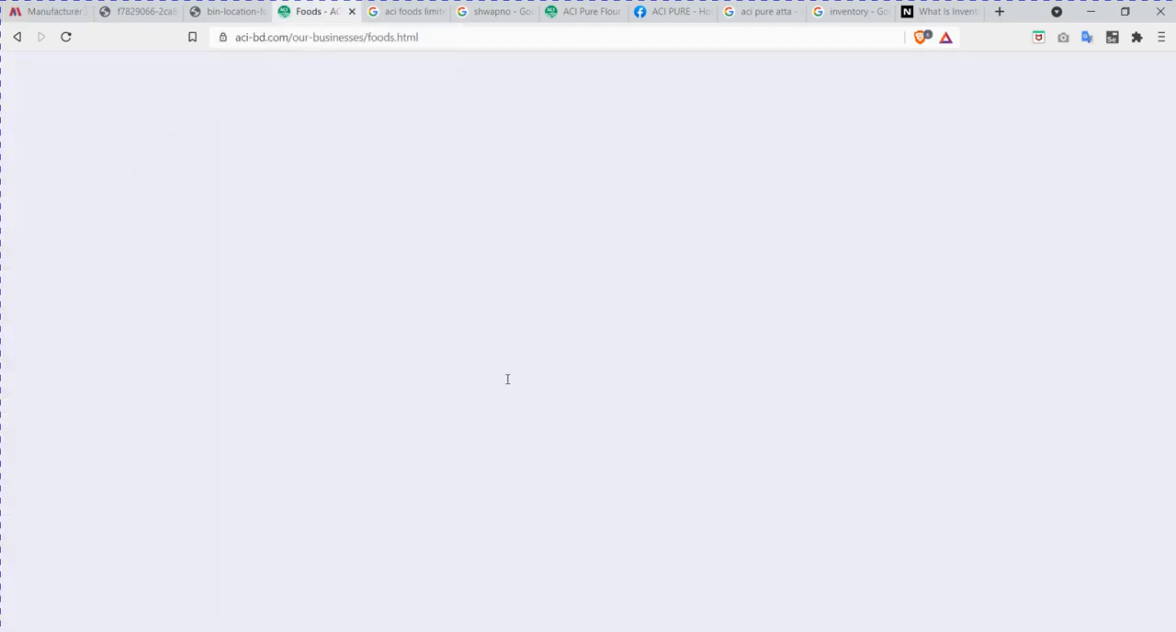
{"action": "scroll", "coordinate": [551, 313], "scroll_direction": "up", "scroll_amount": 5}
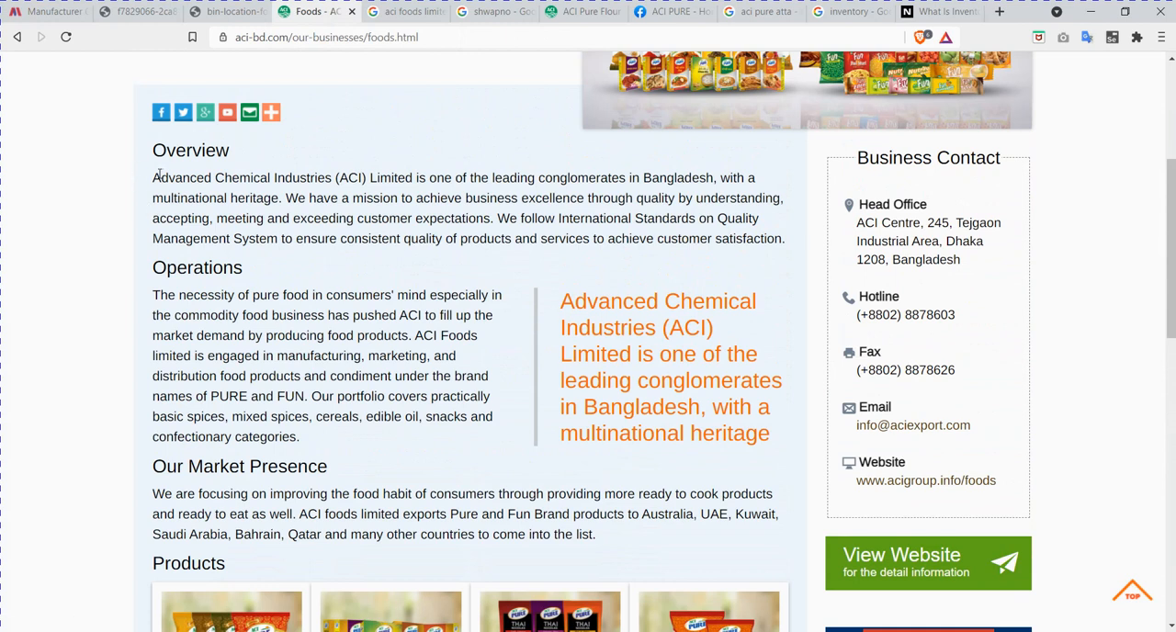
{"action": "left_click_drag", "start_coordinate": [154, 177], "coordinate": [789, 241]}
{"action": "key", "text": "ctrl+c"}
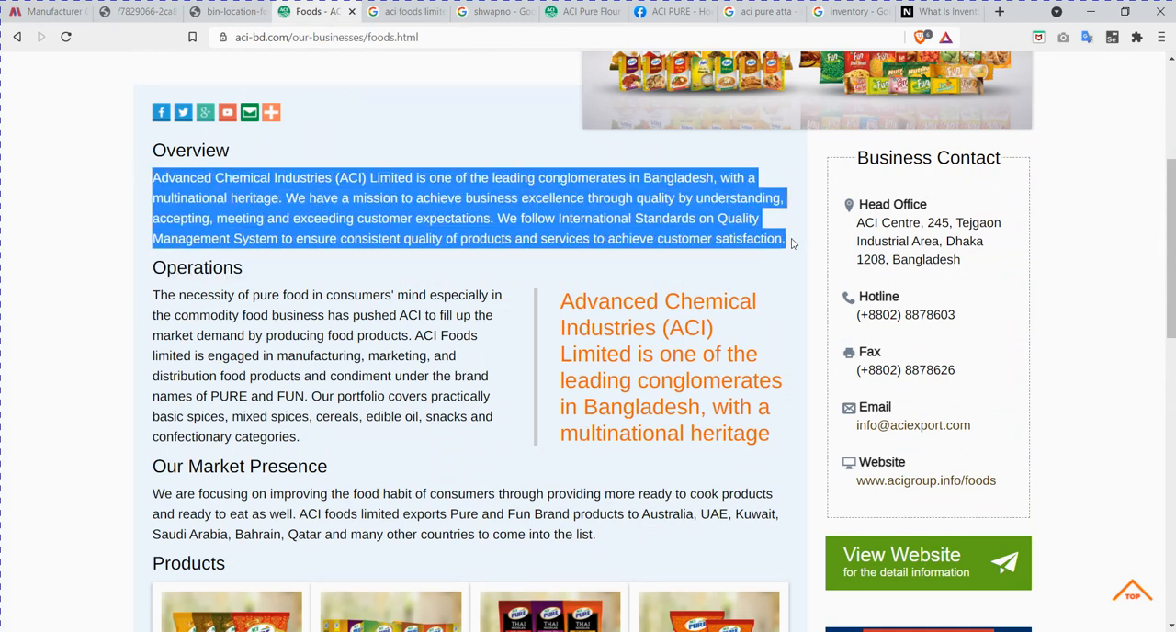
{"action": "left_click", "coordinate": [36, 11]}
{"action": "left_click", "coordinate": [396, 348]}
{"action": "key", "text": "ctrl+v"}
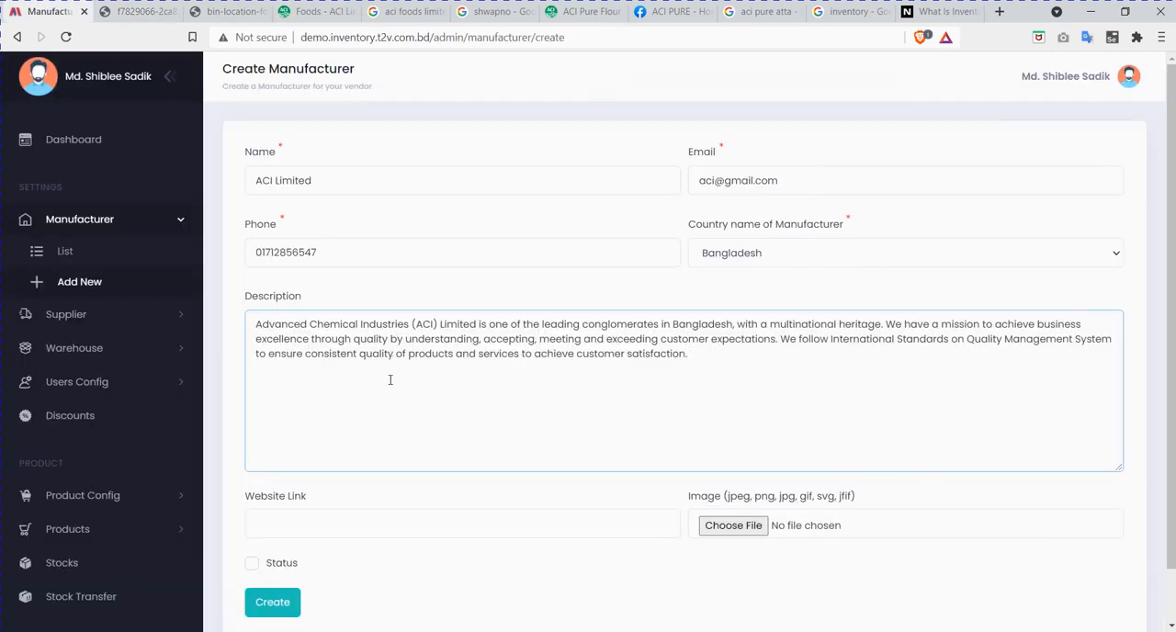
{"action": "scroll", "coordinate": [377, 422], "scroll_direction": "down", "scroll_amount": 1}
{"action": "left_click", "coordinate": [364, 471]}
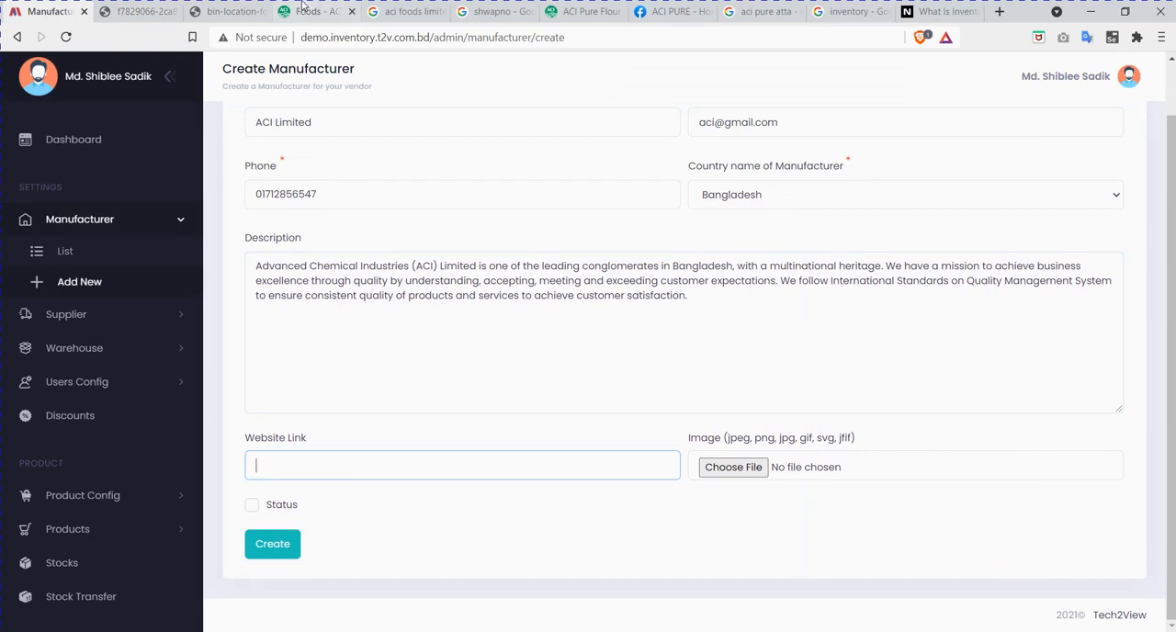
{"action": "left_click", "coordinate": [311, 11]}
{"action": "left_click", "coordinate": [292, 38]}
{"action": "left_click_drag", "start_coordinate": [293, 37], "coordinate": [58, 6]}
{"action": "key", "text": "ctrl+c"}
{"action": "left_click", "coordinate": [58, 11]}
{"action": "left_click", "coordinate": [385, 465]}
{"action": "key", "text": "ctrl+v"}
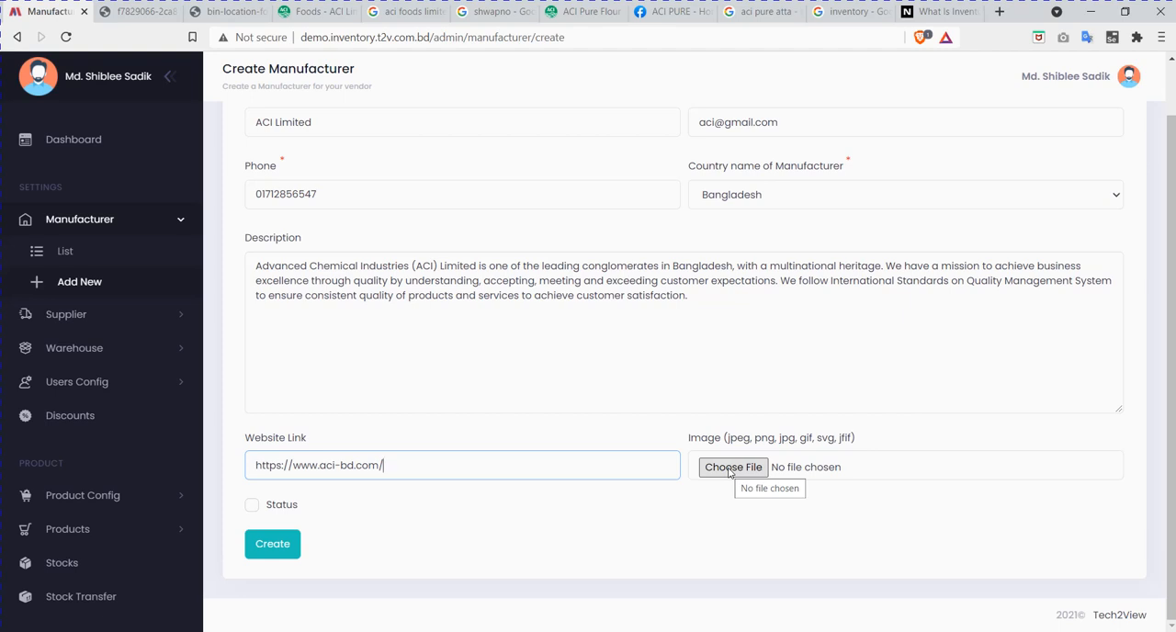
Step: Attach ACI Logo.jpg from the Downloads folder as the manufacturer's image
{"action": "left_click", "coordinate": [732, 473]}
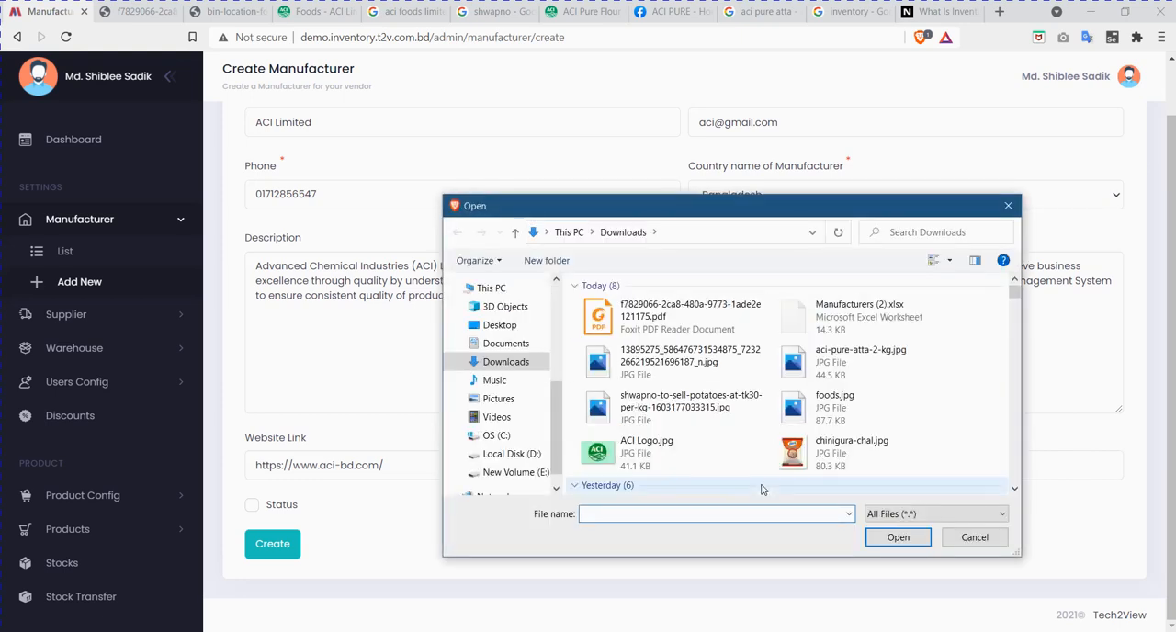
{"action": "left_click", "coordinate": [662, 459]}
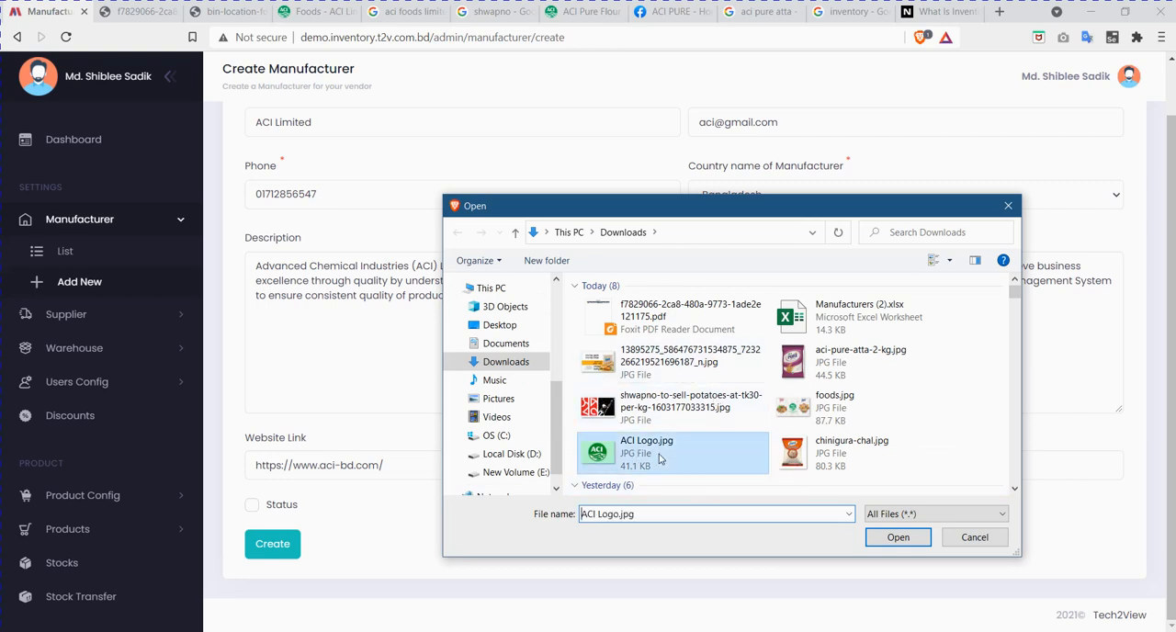
{"action": "left_click", "coordinate": [907, 540]}
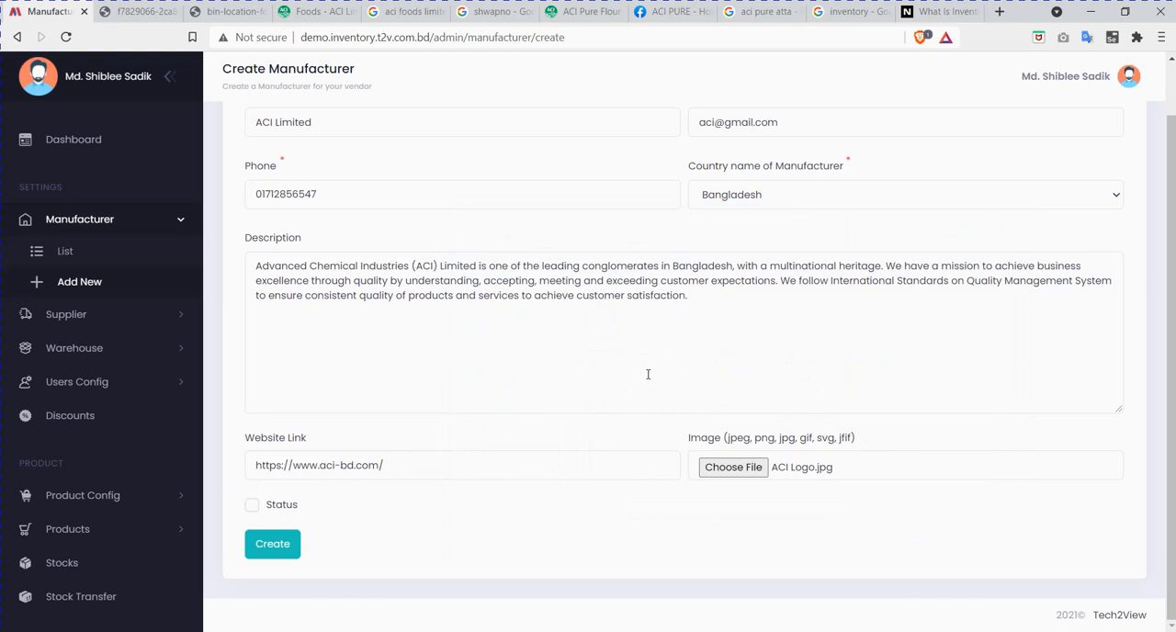
Step: Create the ACI Limited manufacturer record and switch its status to Active in the manufacturer list
{"action": "scroll", "coordinate": [648, 374], "scroll_direction": "up", "scroll_amount": 1}
{"action": "scroll", "coordinate": [647, 374], "scroll_direction": "down", "scroll_amount": 1}
{"action": "left_click", "coordinate": [252, 506]}
{"action": "left_click", "coordinate": [282, 549]}
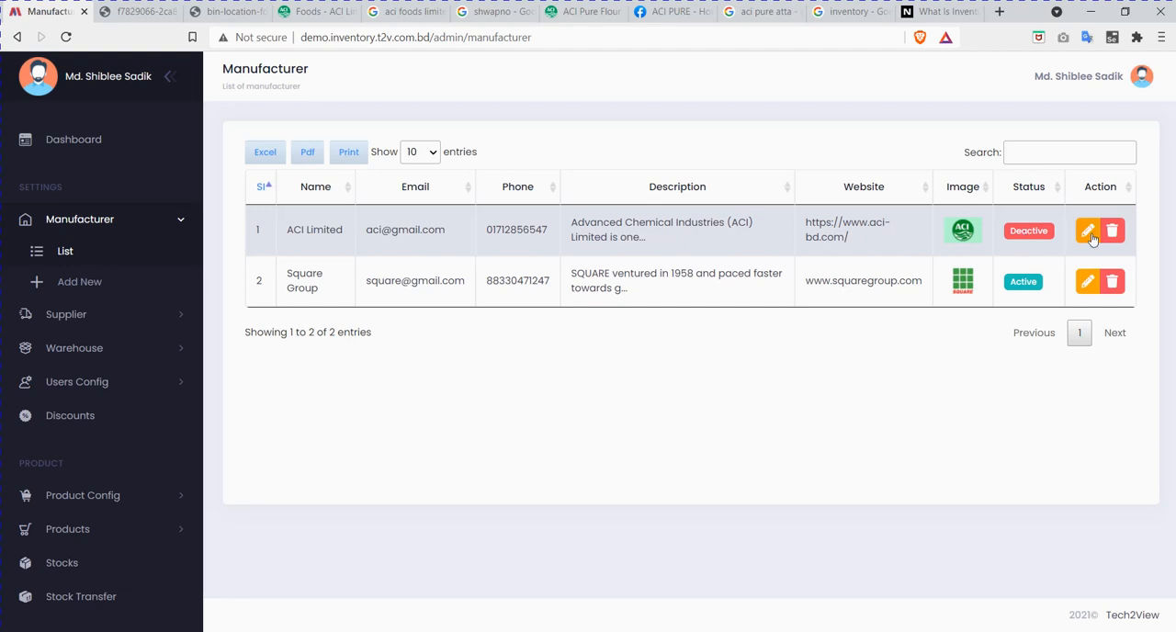
{"action": "left_click", "coordinate": [1030, 235]}
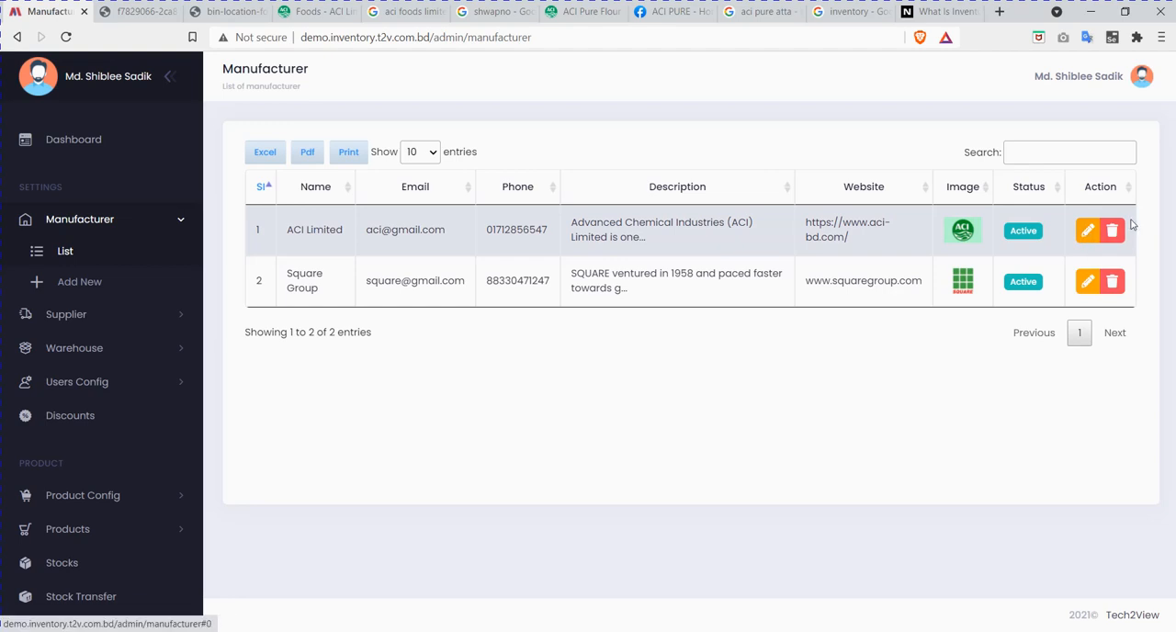
Step: Open the ACI Limited record for editing, review its fields, and return to the manufacturer list without updating
{"action": "left_click", "coordinate": [1087, 233]}
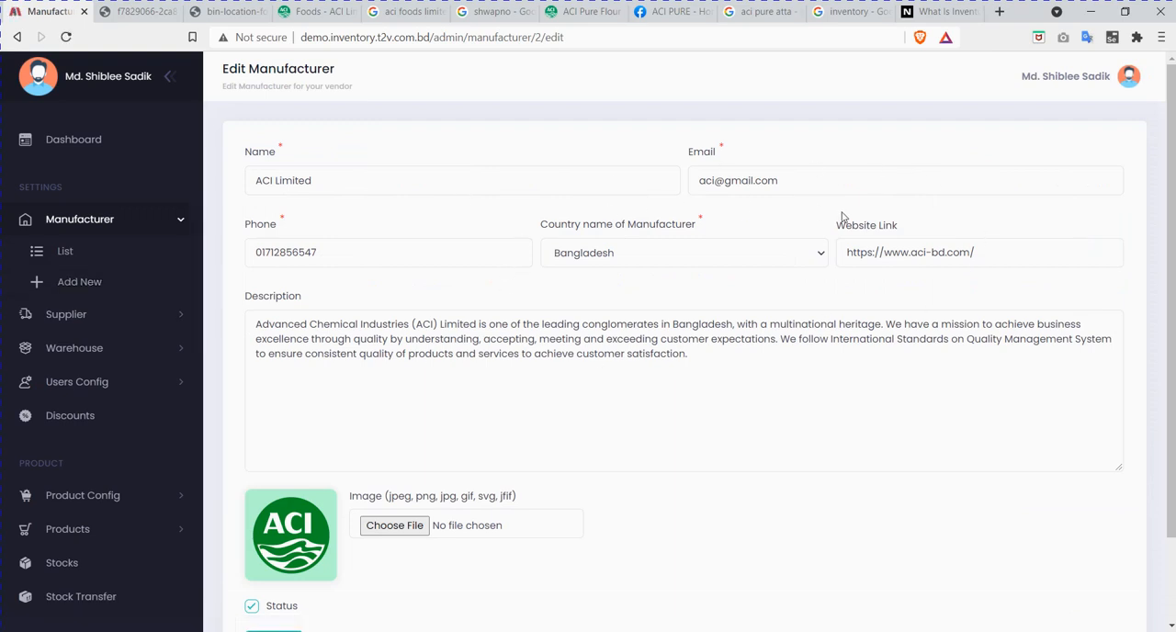
{"action": "scroll", "coordinate": [716, 326], "scroll_direction": "down", "scroll_amount": 2}
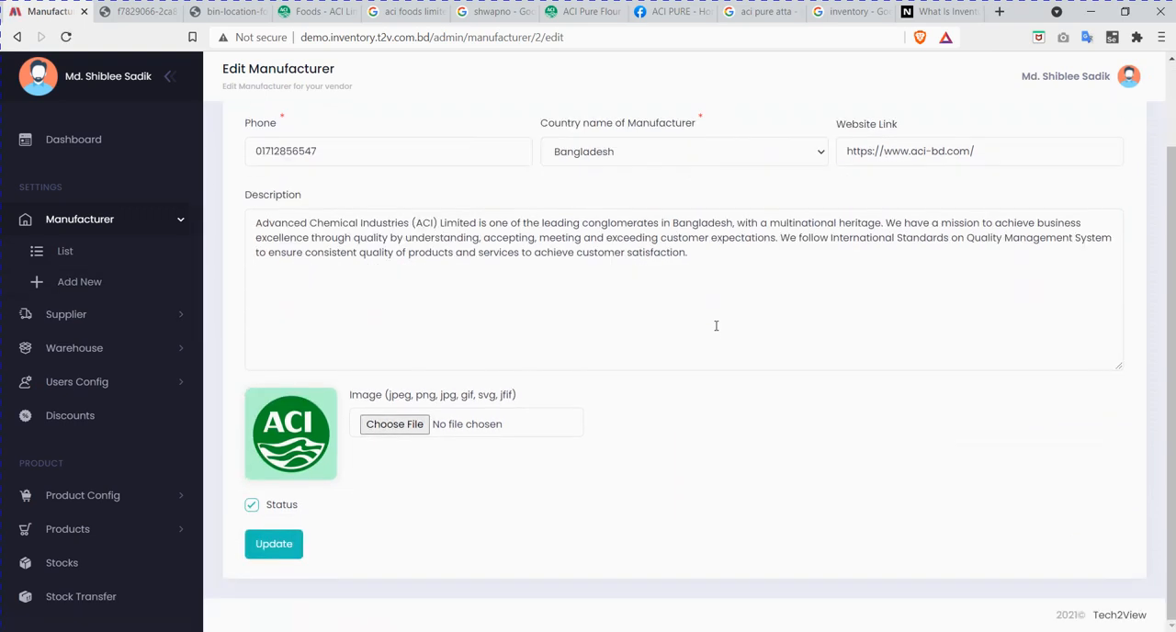
{"action": "scroll", "coordinate": [716, 325], "scroll_direction": "up", "scroll_amount": 2}
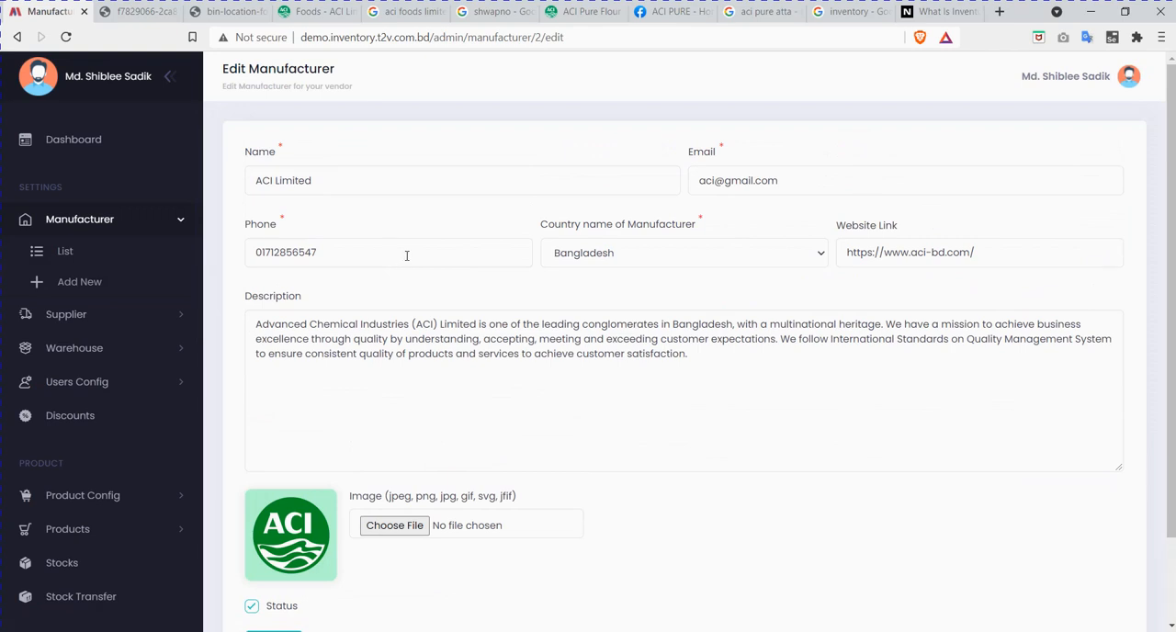
{"action": "scroll", "coordinate": [407, 254], "scroll_direction": "down", "scroll_amount": 2}
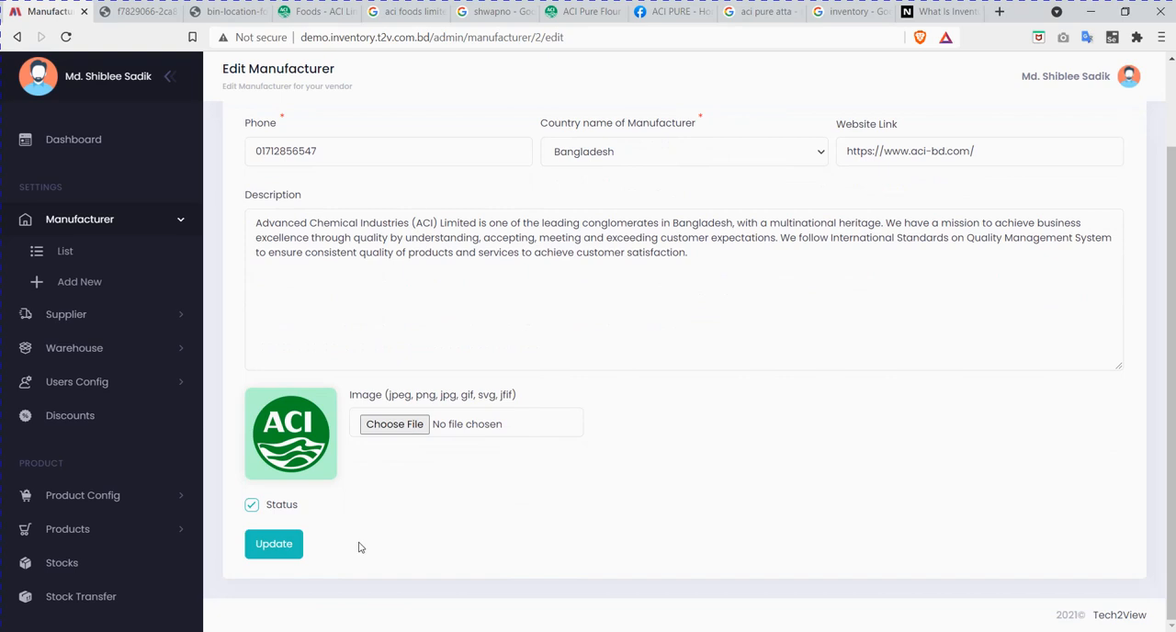
{"action": "left_click", "coordinate": [89, 257]}
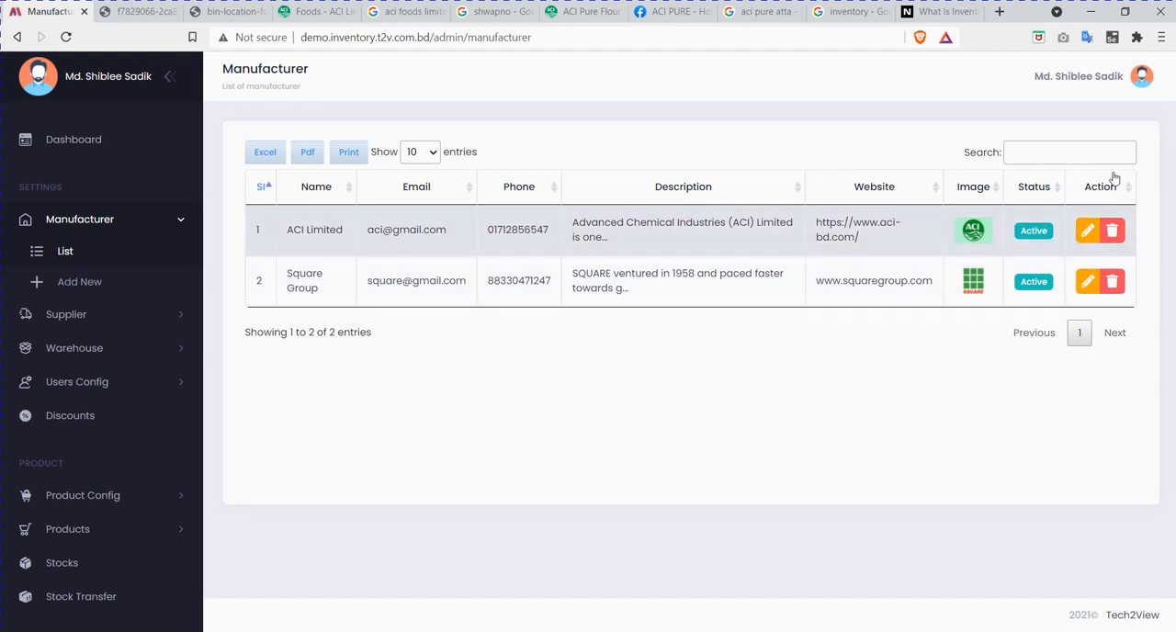
Step: Search the manufacturer list for "aci", then clear the search term
{"action": "left_click", "coordinate": [1033, 160]}
{"action": "type", "text": "aci"}
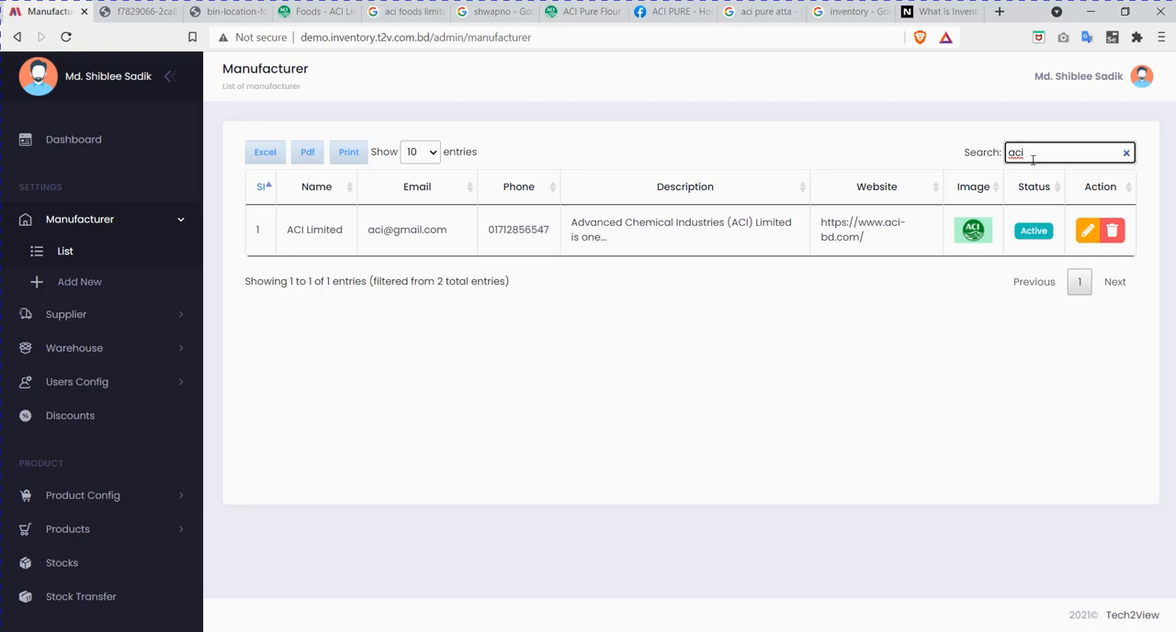
{"action": "key", "text": "BackSpace"}
{"action": "key", "text": "BackSpace"}
{"action": "key", "text": "BackSpace"}
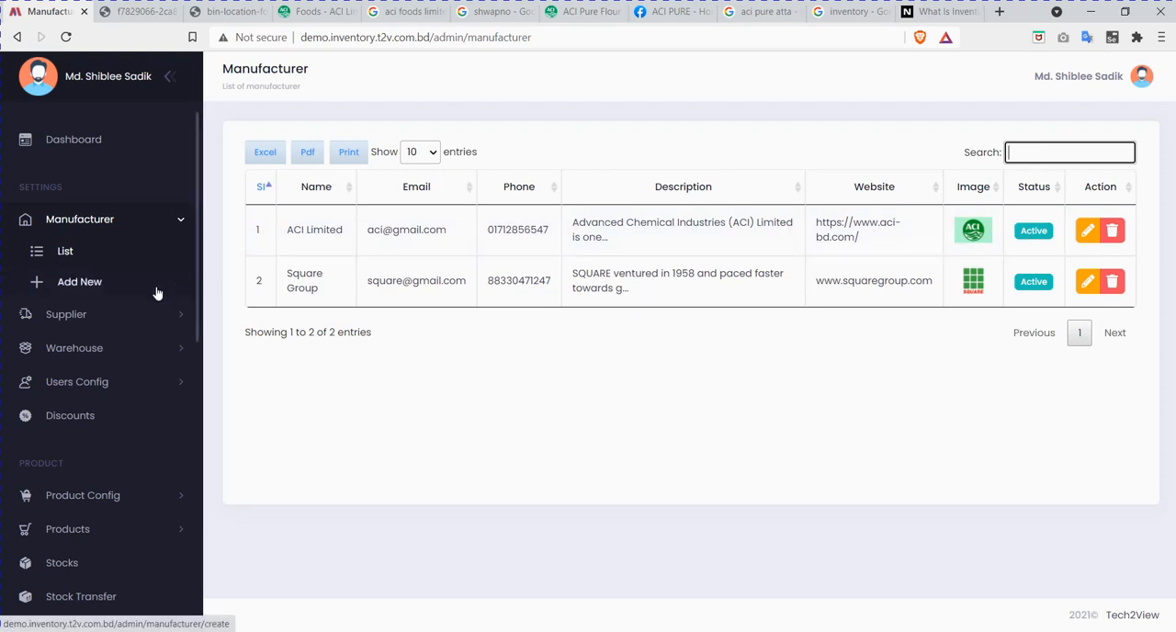
Step: Leave the manufacturer section and open the list of suppliers
{"action": "left_click", "coordinate": [158, 224]}
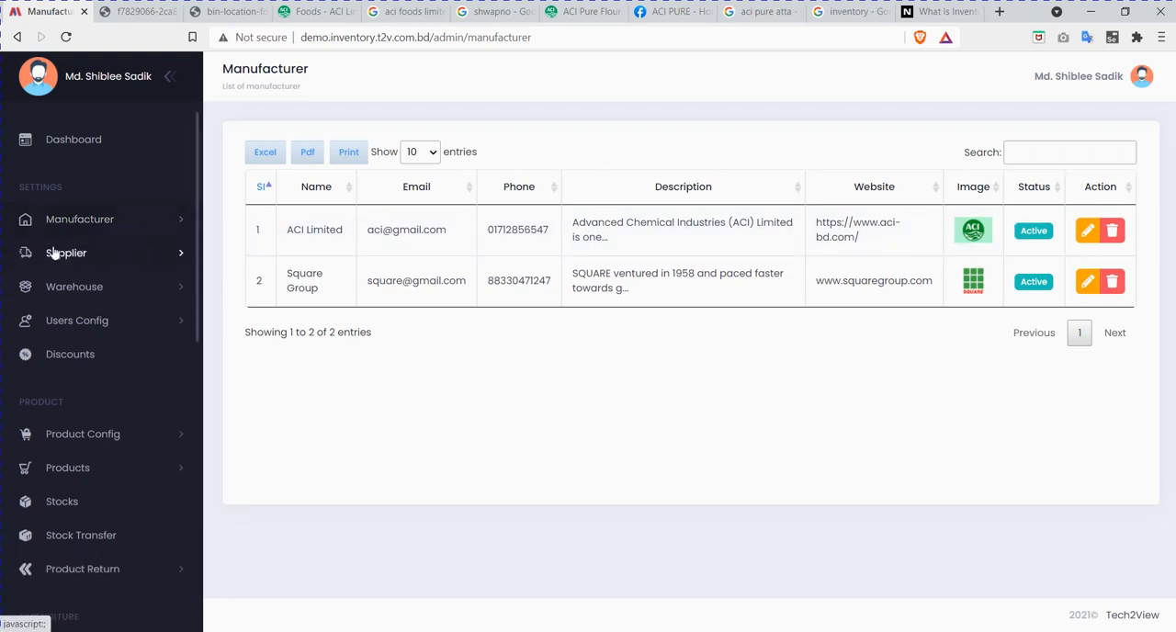
{"action": "left_click", "coordinate": [101, 262]}
{"action": "left_click", "coordinate": [88, 290]}
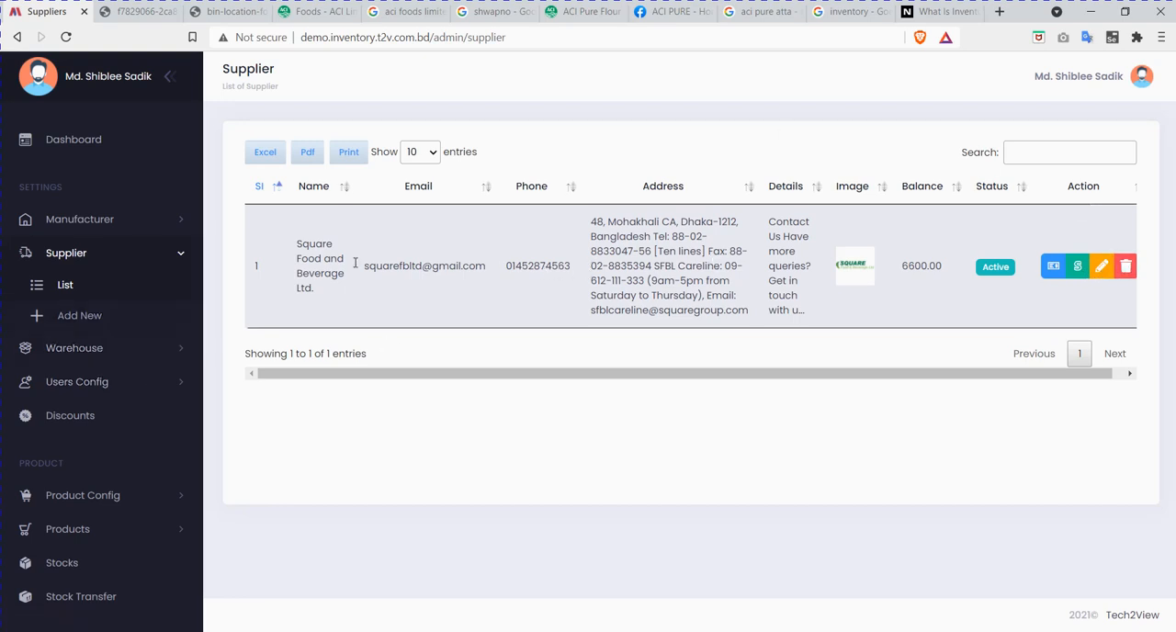
Step: Start a new supplier record and enter ACI Foods Ltd as its name
{"action": "left_click", "coordinate": [87, 317]}
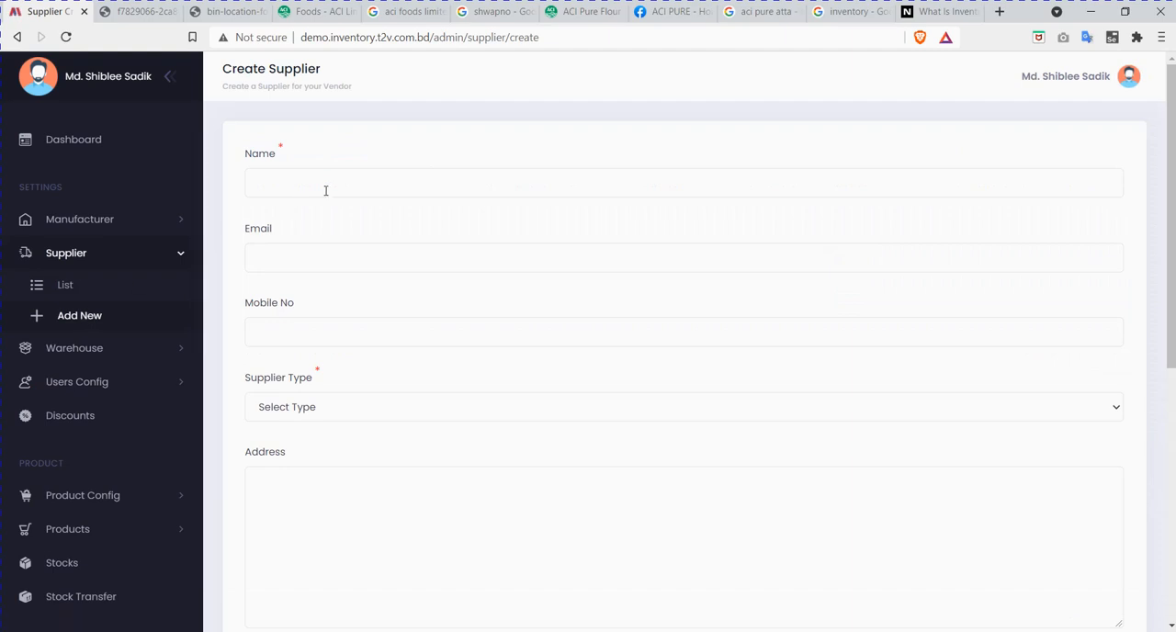
{"action": "left_click", "coordinate": [325, 190]}
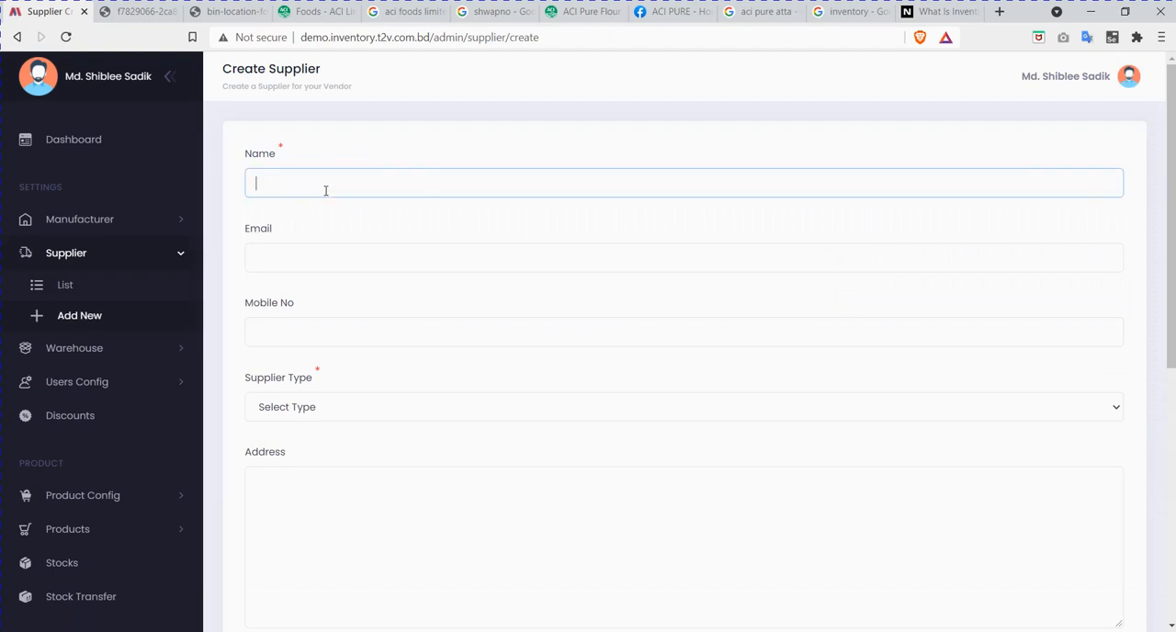
{"action": "type", "text": "ACI Foods Ltd"}
Step: Fill in the new supplier's e-mail address and mobile number
{"action": "left_click", "coordinate": [320, 250]}
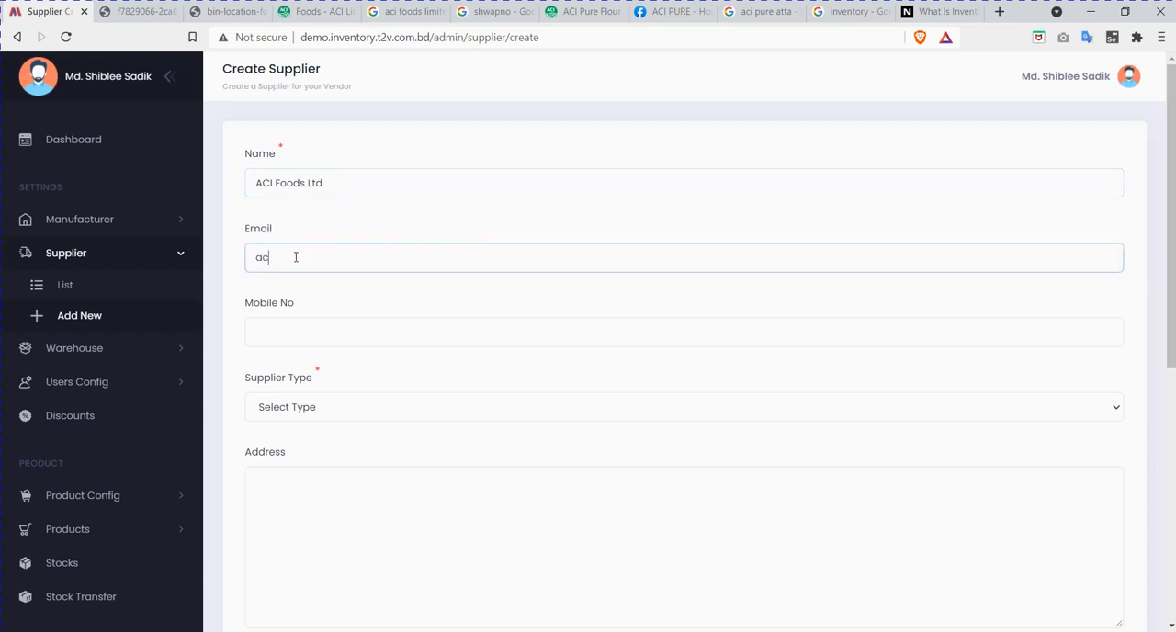
{"action": "left_click", "coordinate": [376, 331]}
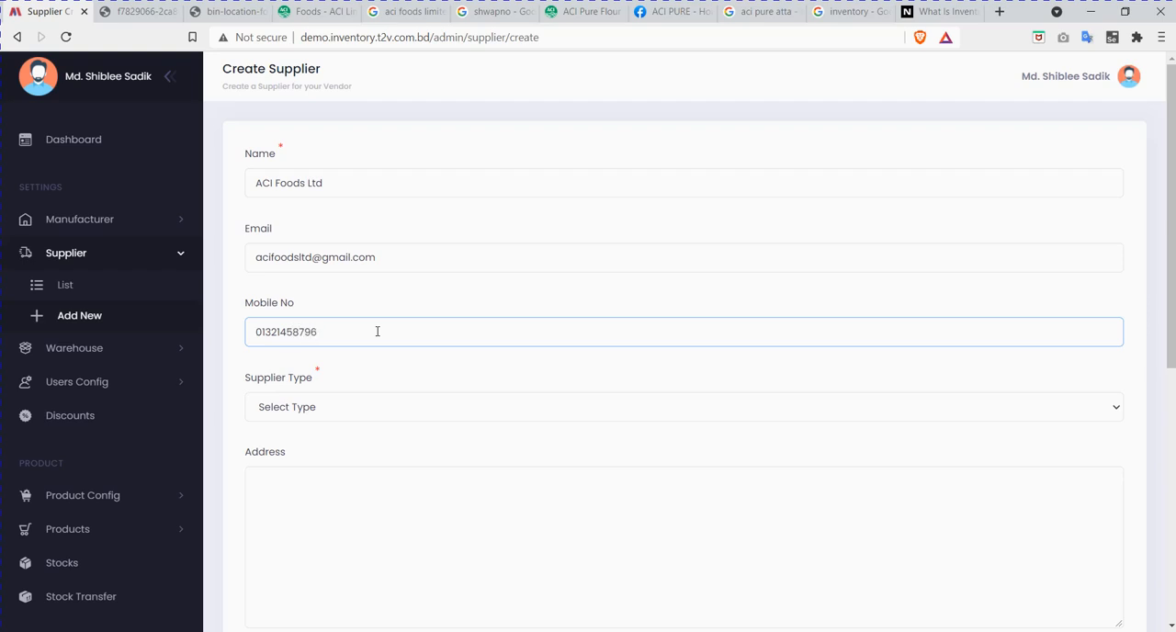
Step: Set the supplier type to Supplier and fill in the address with the head office address copied from ACI's contact page
{"action": "left_click", "coordinate": [330, 409]}
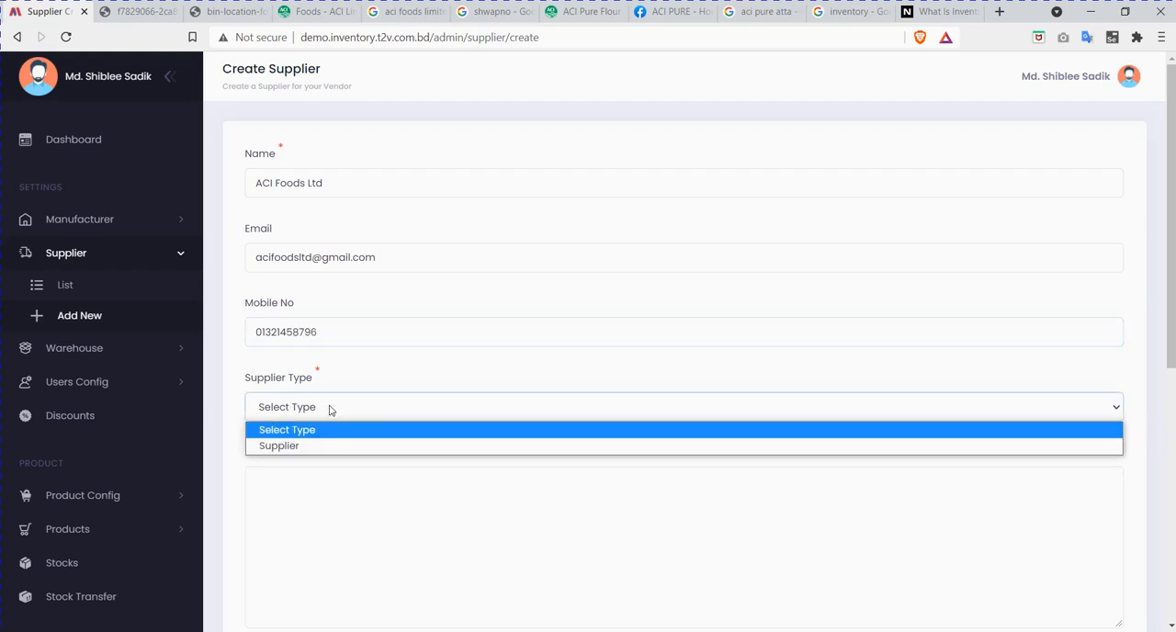
{"action": "left_click", "coordinate": [285, 447]}
{"action": "left_click", "coordinate": [364, 501]}
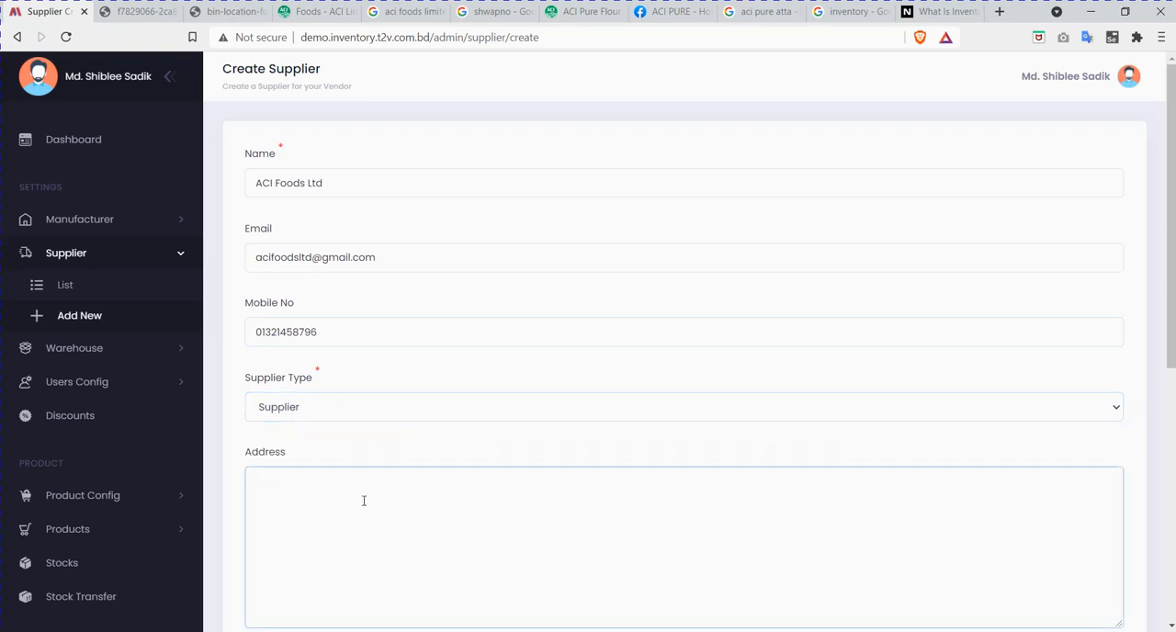
{"action": "scroll", "coordinate": [364, 501], "scroll_direction": "down", "scroll_amount": 1}
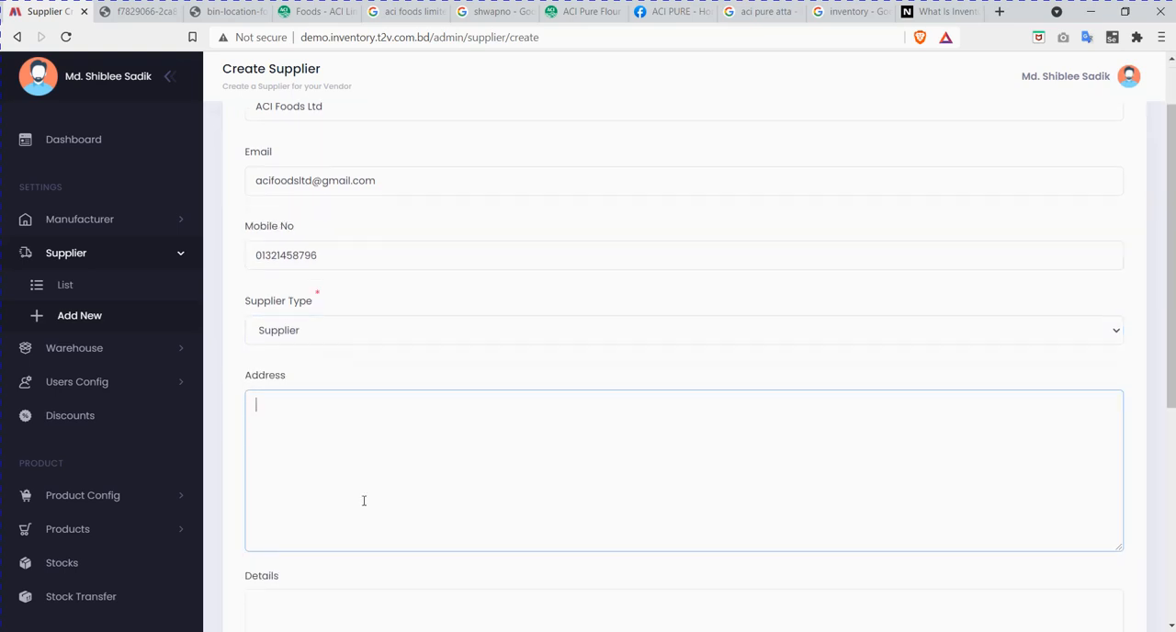
{"action": "left_click", "coordinate": [308, 11]}
{"action": "scroll", "coordinate": [364, 358], "scroll_direction": "down", "scroll_amount": 15}
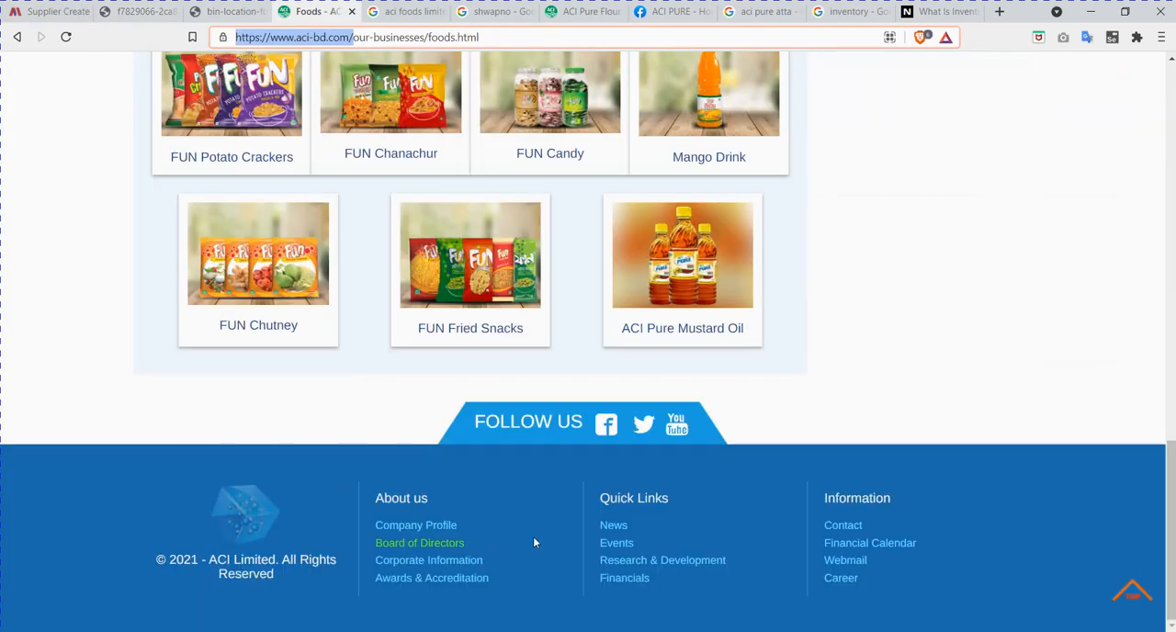
{"action": "left_click", "coordinate": [847, 531]}
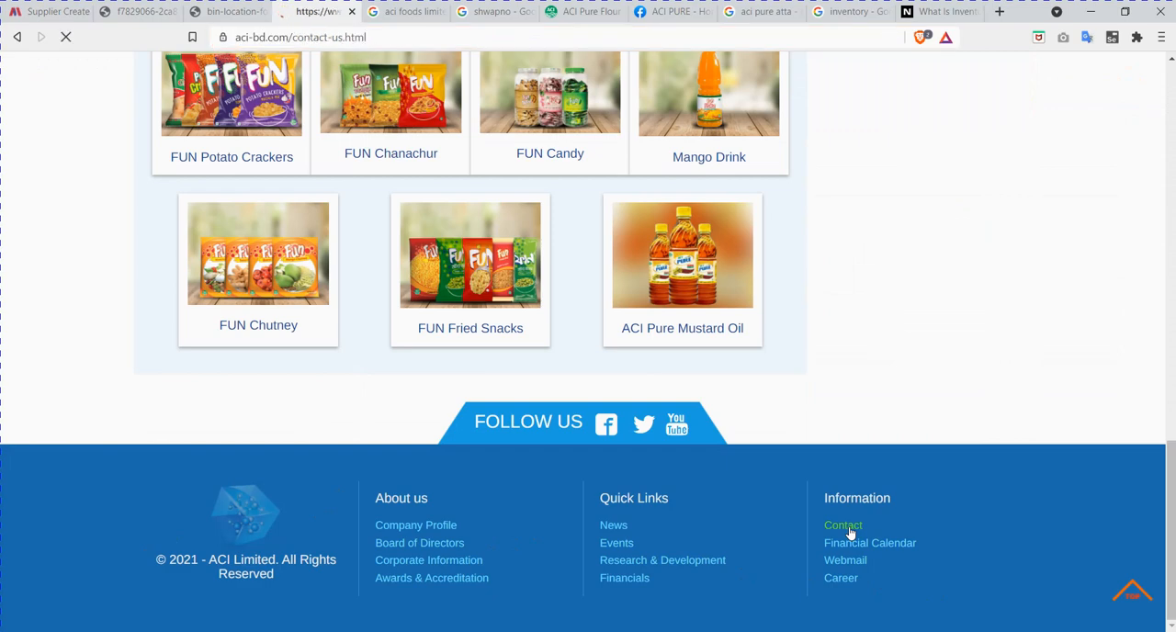
{"action": "scroll", "coordinate": [516, 436], "scroll_direction": "down", "scroll_amount": 3}
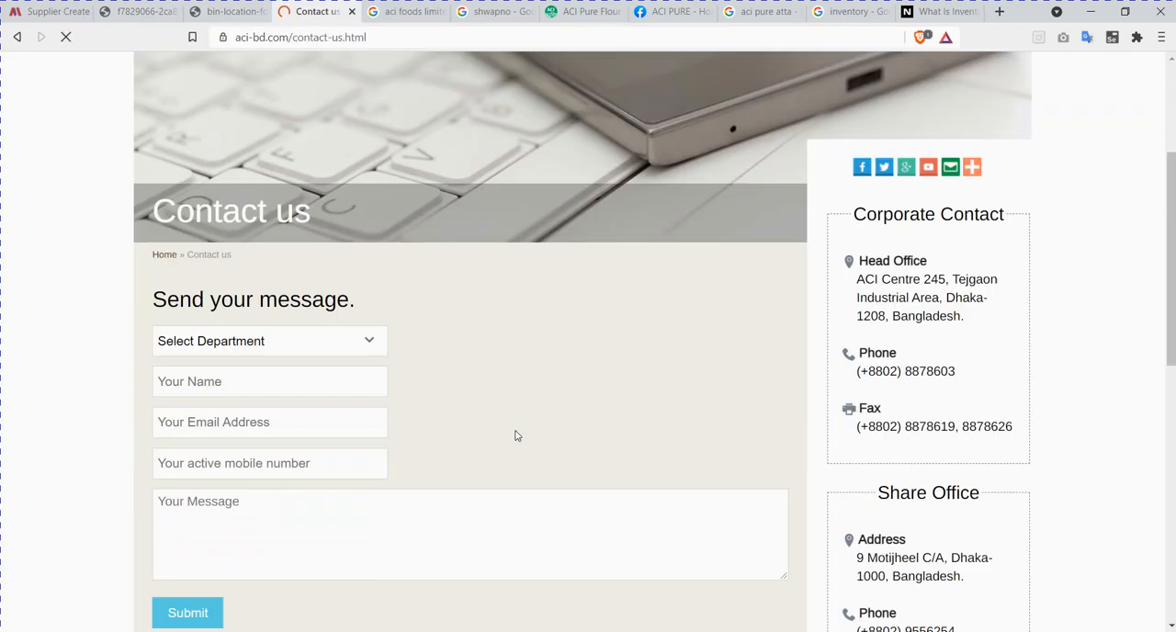
{"action": "scroll", "coordinate": [517, 436], "scroll_direction": "down", "scroll_amount": 4}
{"action": "scroll", "coordinate": [517, 436], "scroll_direction": "up", "scroll_amount": 3}
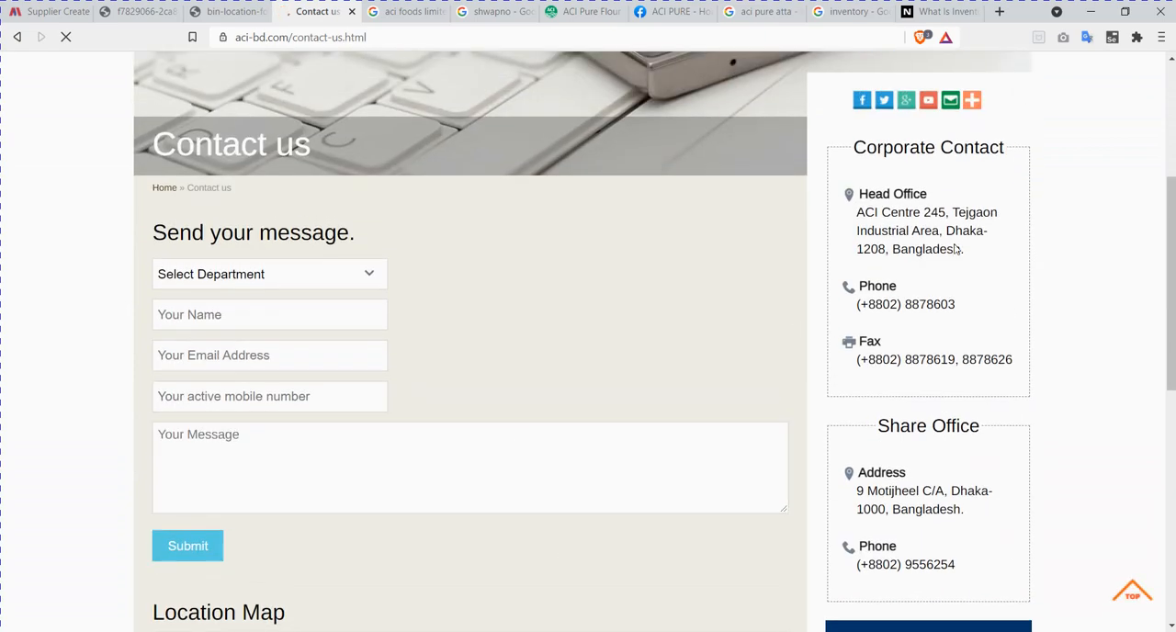
{"action": "left_click_drag", "start_coordinate": [964, 250], "coordinate": [859, 213]}
{"action": "key", "text": "ctrl+c"}
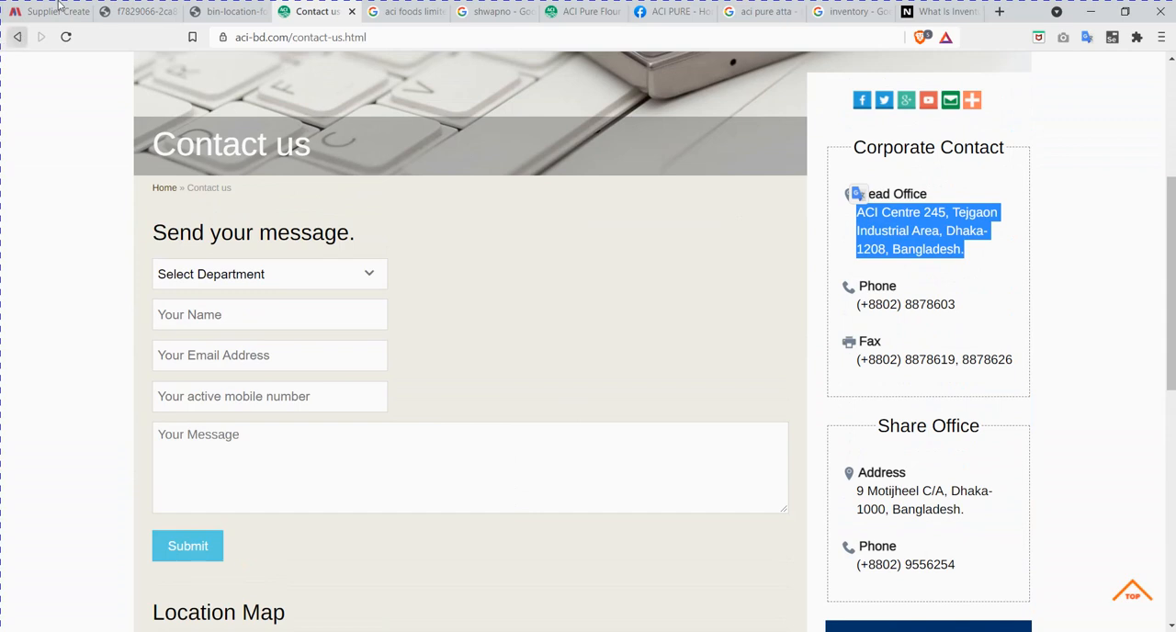
{"action": "left_click", "coordinate": [58, 5]}
{"action": "key", "text": "ctrl+v"}
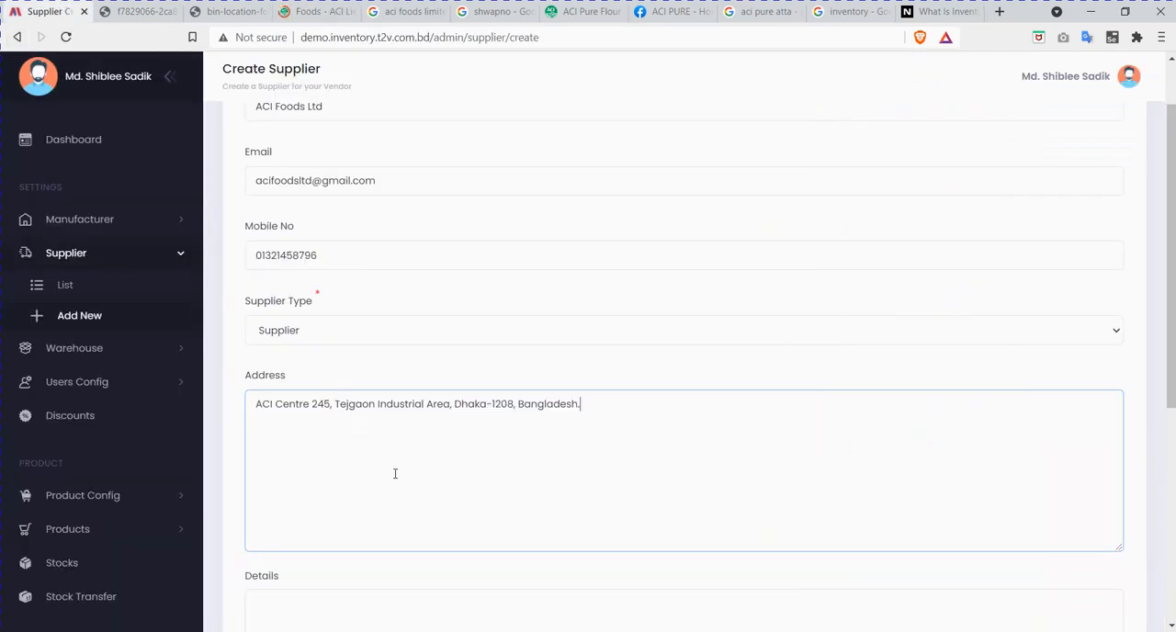
Step: Copy the Our Market Presence paragraph from ACI's foods page into the new supplier's details
{"action": "scroll", "coordinate": [394, 476], "scroll_direction": "down", "scroll_amount": 3}
{"action": "left_click", "coordinate": [386, 398]}
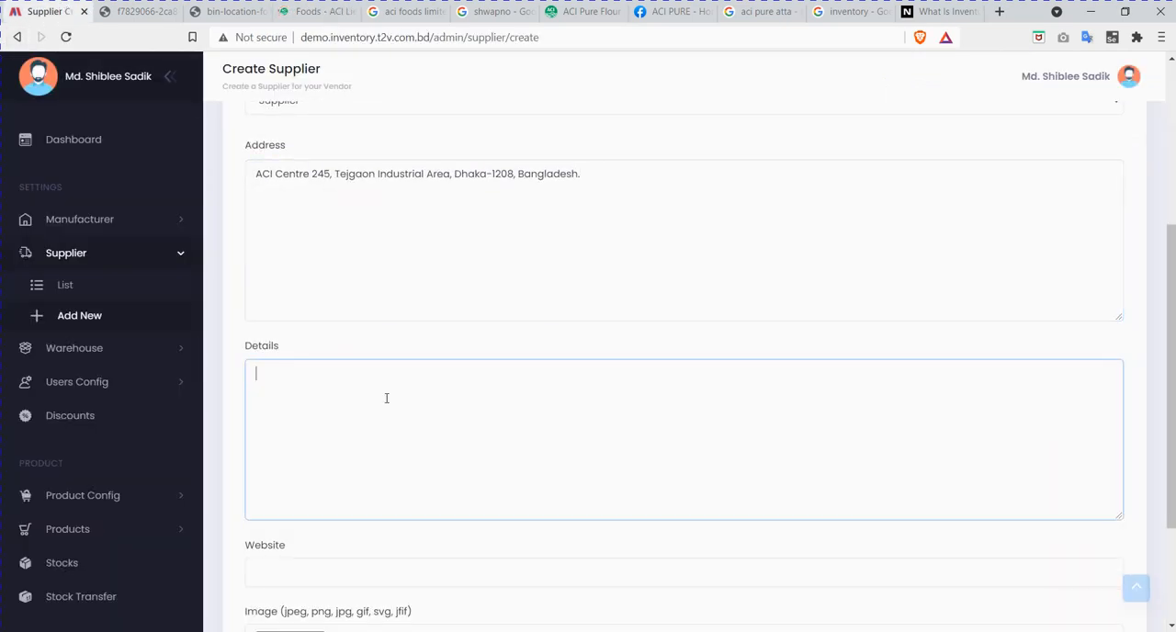
{"action": "scroll", "coordinate": [387, 398], "scroll_direction": "down", "scroll_amount": 1}
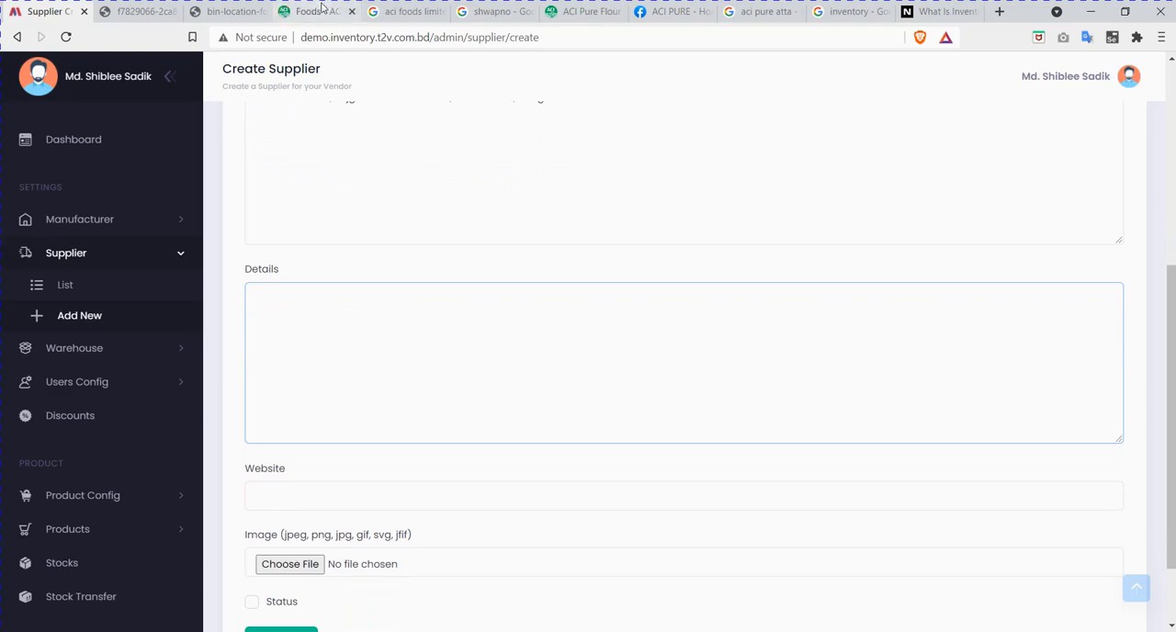
{"action": "left_click", "coordinate": [322, 9]}
{"action": "scroll", "coordinate": [531, 365], "scroll_direction": "up", "scroll_amount": 10}
{"action": "scroll", "coordinate": [329, 283], "scroll_direction": "up", "scroll_amount": 2}
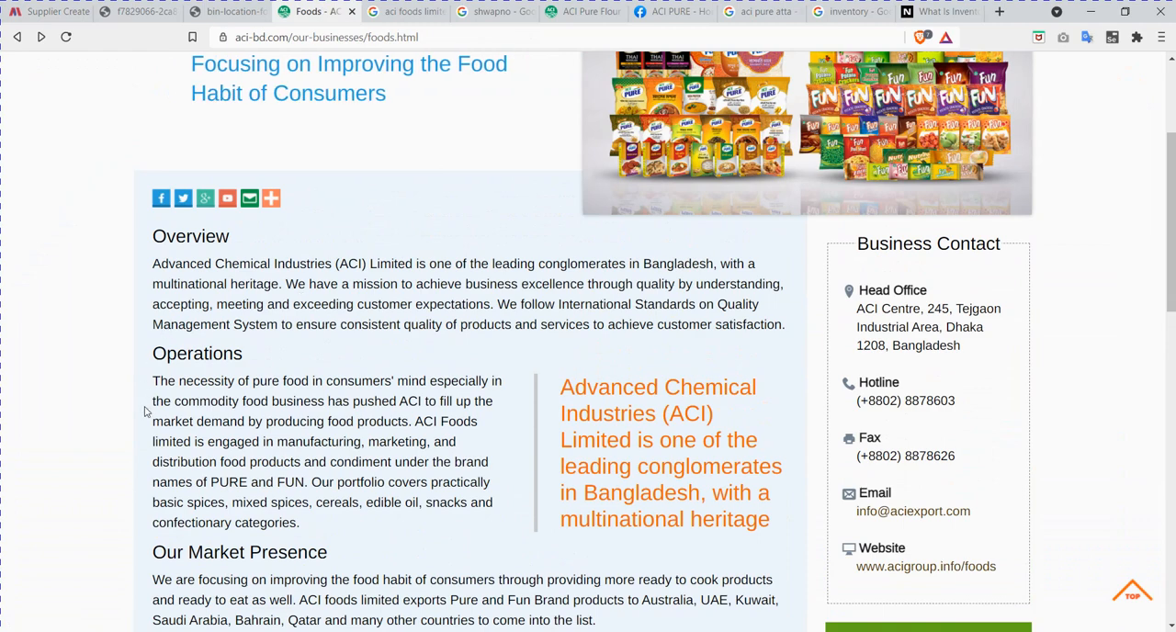
{"action": "scroll", "coordinate": [163, 340], "scroll_direction": "down", "scroll_amount": 1}
{"action": "left_click_drag", "start_coordinate": [155, 503], "coordinate": [599, 554]}
{"action": "key", "text": "ctrl+c"}
{"action": "left_click", "coordinate": [51, 11]}
{"action": "key", "text": "ctrl+v"}
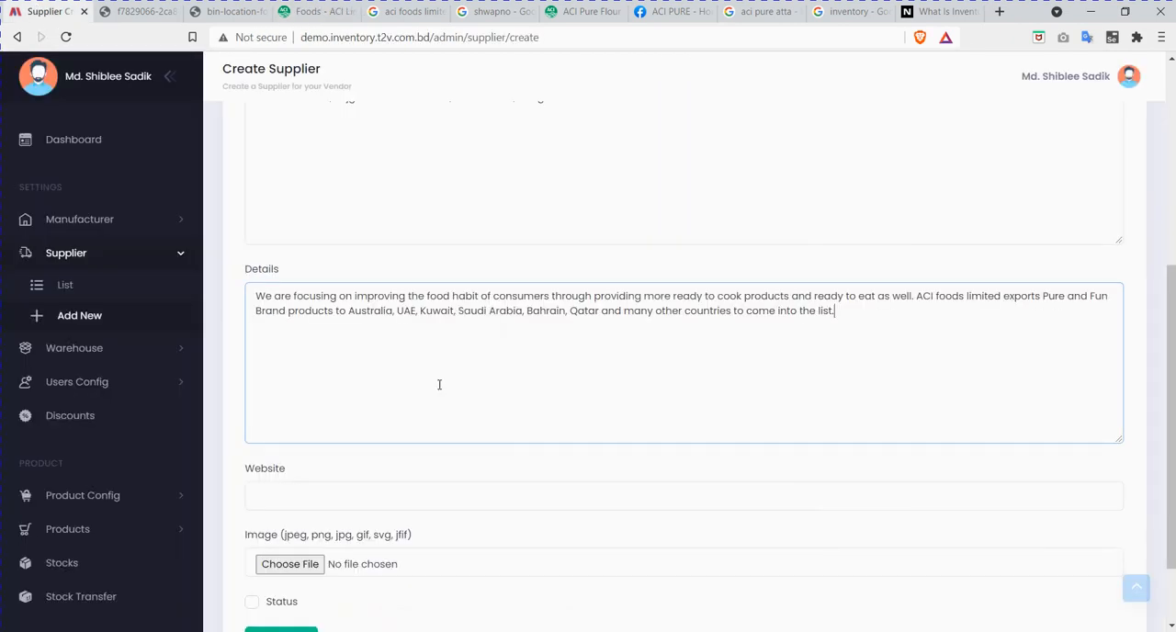
{"action": "scroll", "coordinate": [389, 410], "scroll_direction": "down", "scroll_amount": 1}
{"action": "left_click", "coordinate": [354, 420]}
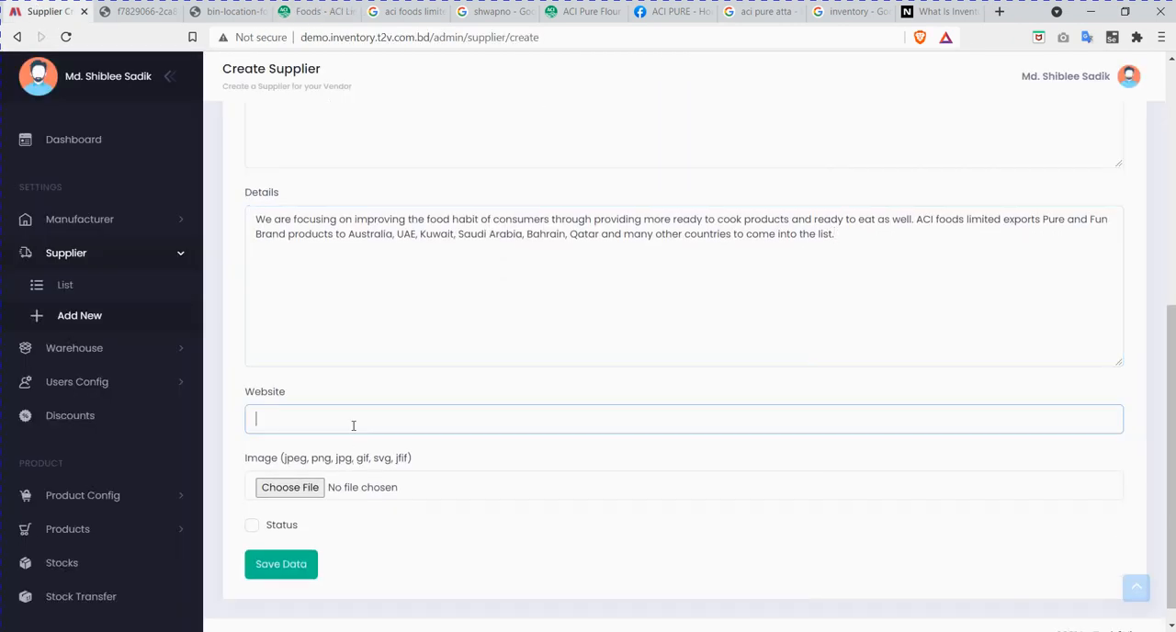
{"action": "left_click", "coordinate": [299, 11]}
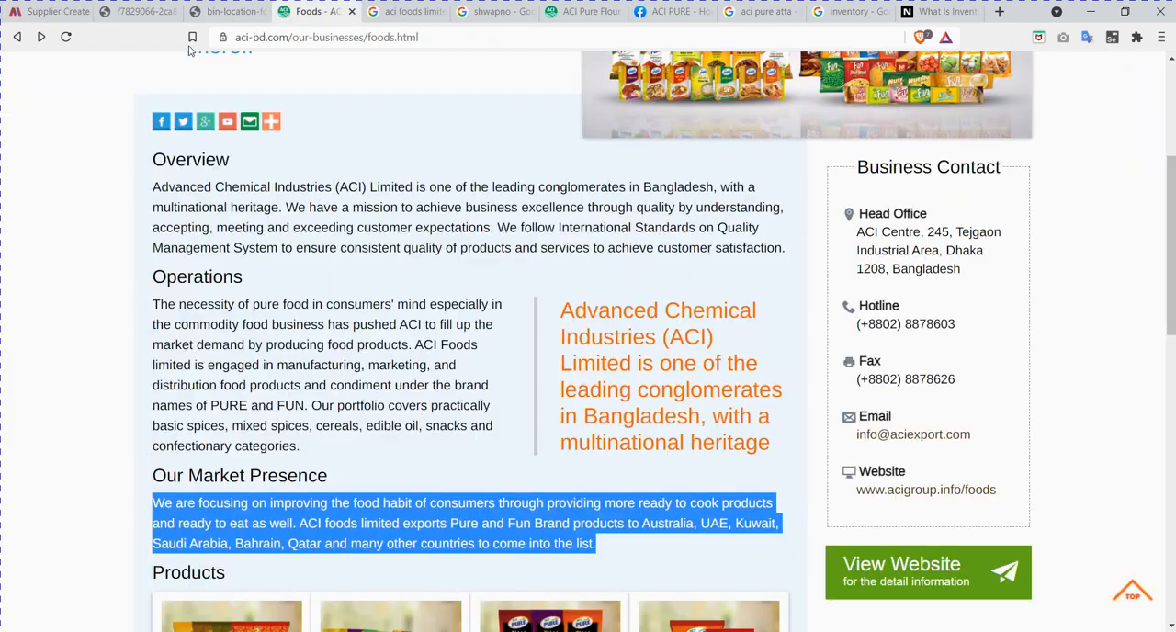
{"action": "left_click", "coordinate": [446, 37]}
{"action": "left_click", "coordinate": [57, 12]}
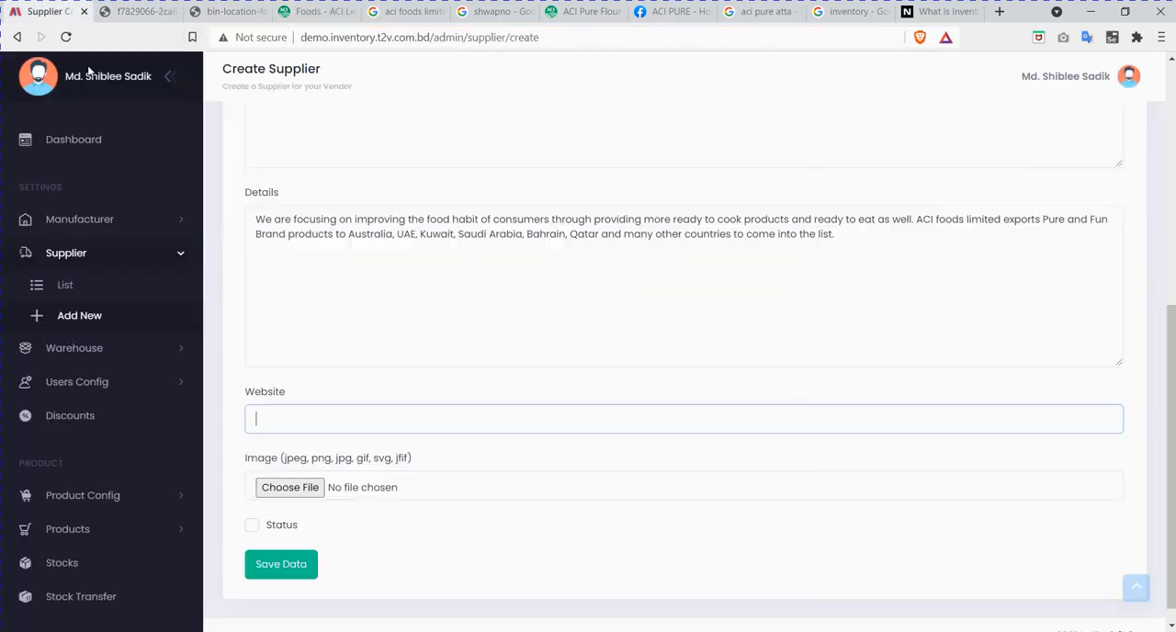
{"action": "key", "text": "ctrl+v"}
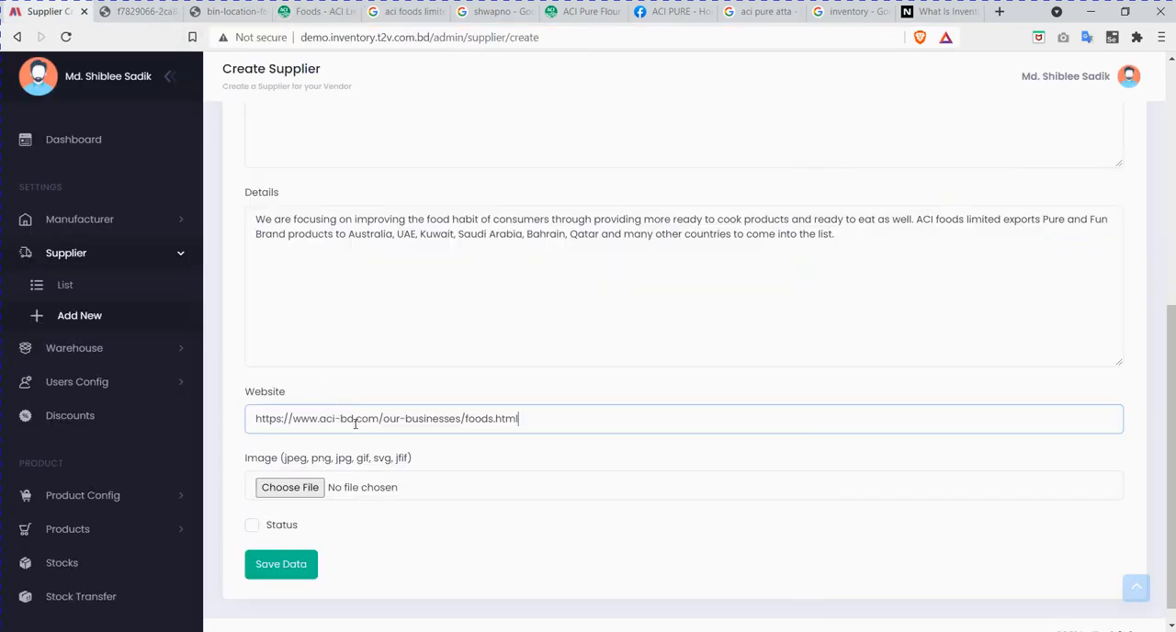
Step: Attach foods.jpg from the Downloads folder as the supplier's image and save the supplier record
{"action": "left_click", "coordinate": [294, 487]}
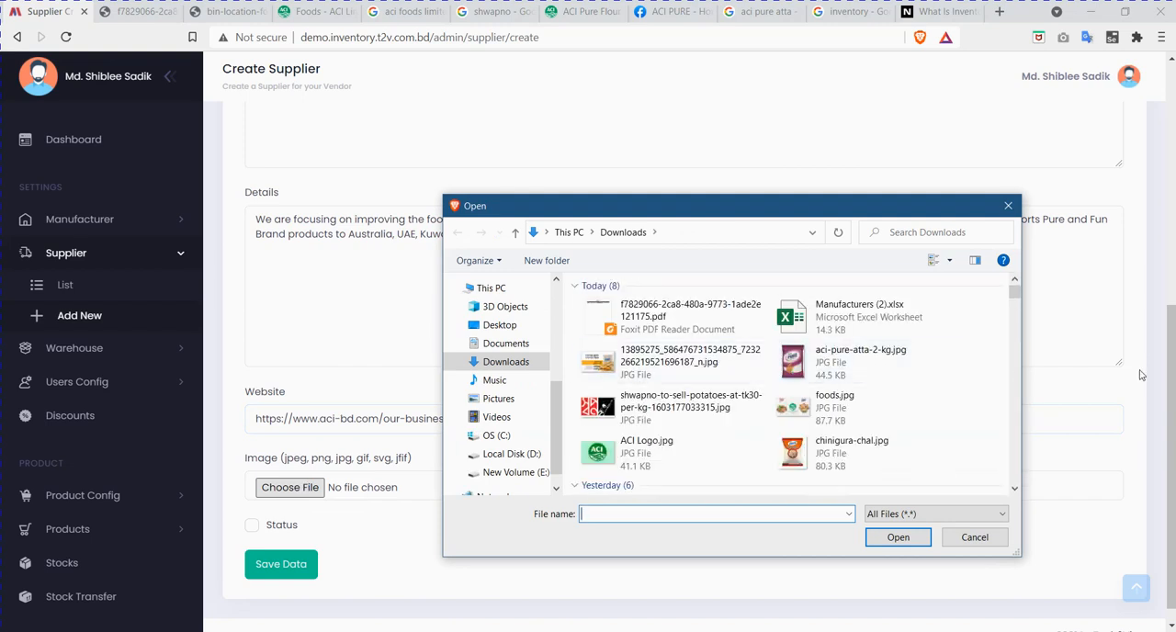
{"action": "left_click", "coordinate": [847, 411]}
{"action": "double_click", "coordinate": [846, 411]}
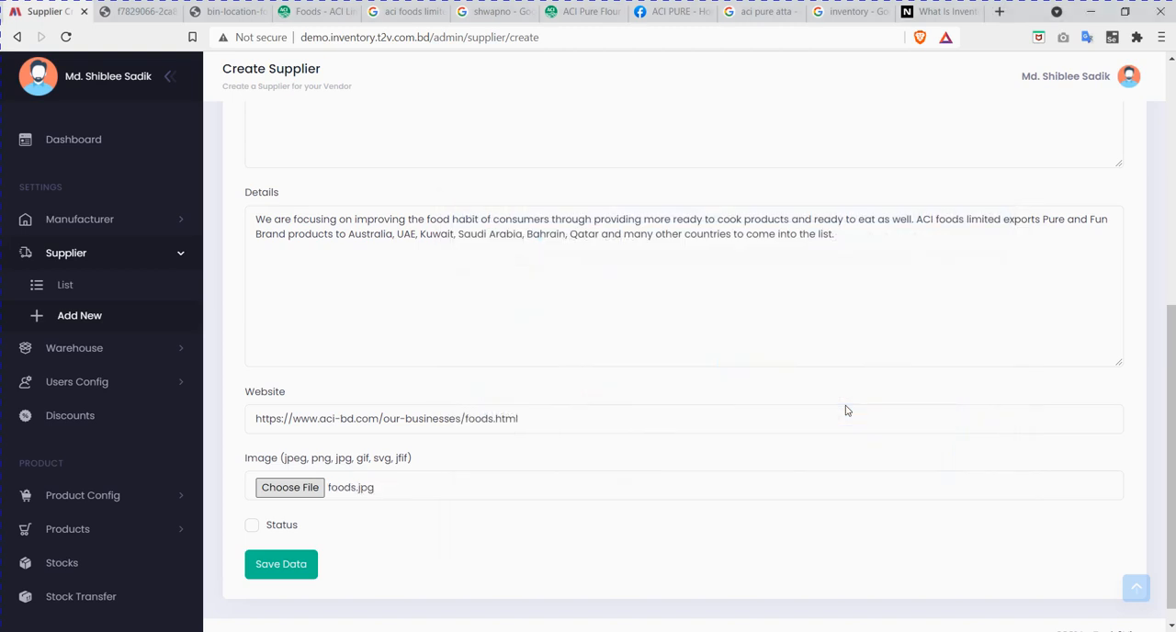
{"action": "left_click", "coordinate": [293, 571]}
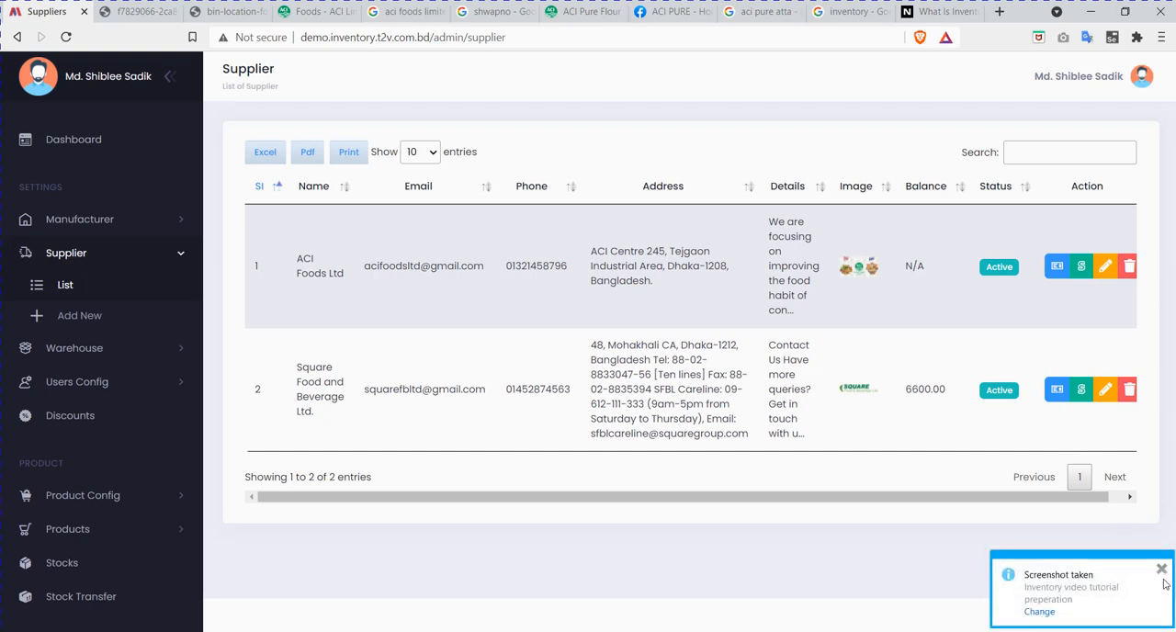
Step: Deactivate ACI Foods Ltd in the supplier list and set its status back to active
{"action": "left_click", "coordinate": [1163, 565]}
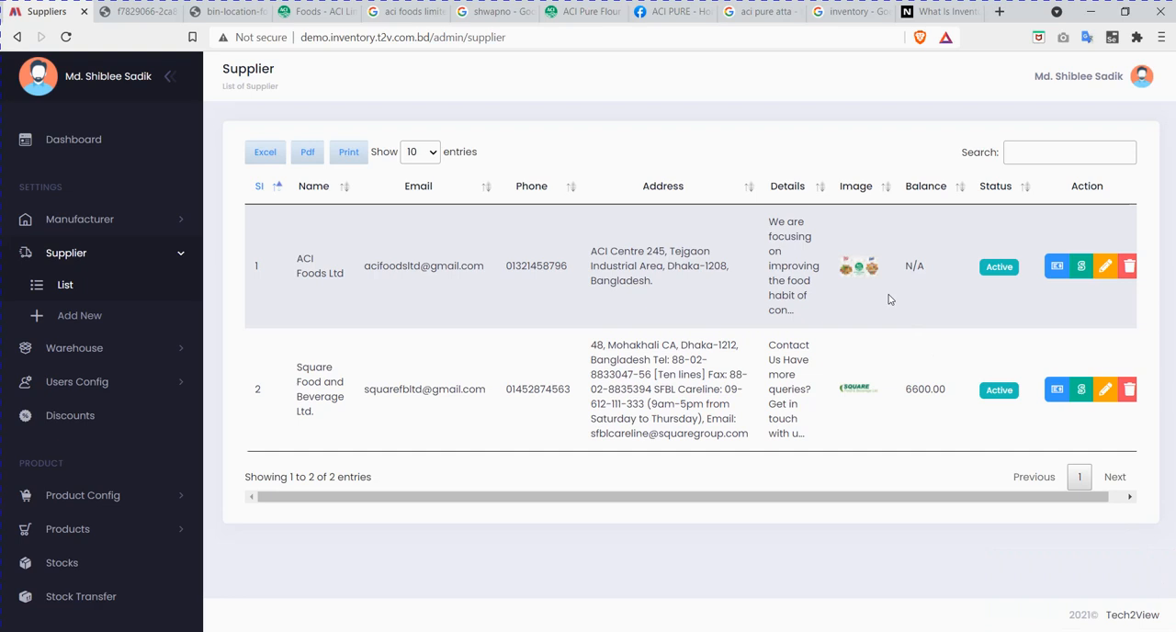
{"action": "left_click", "coordinate": [1001, 269]}
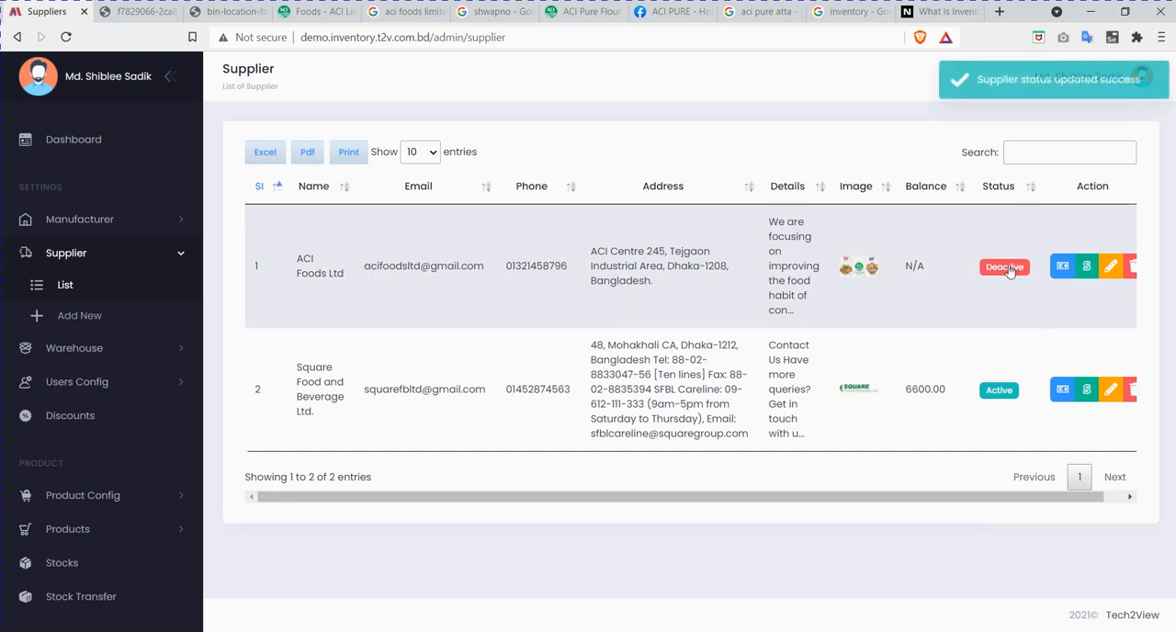
{"action": "left_click", "coordinate": [1007, 268]}
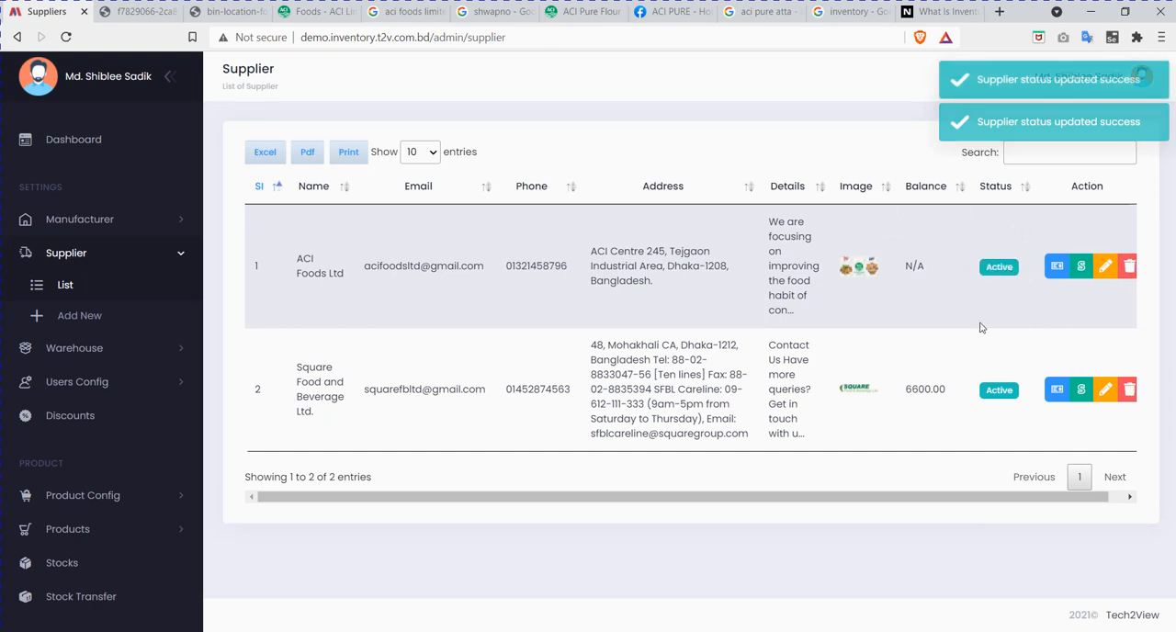
Step: Start adding a payment method for ACI Foods Ltd and choose Cash as the payment type
{"action": "left_click_drag", "start_coordinate": [877, 496], "coordinate": [747, 506]}
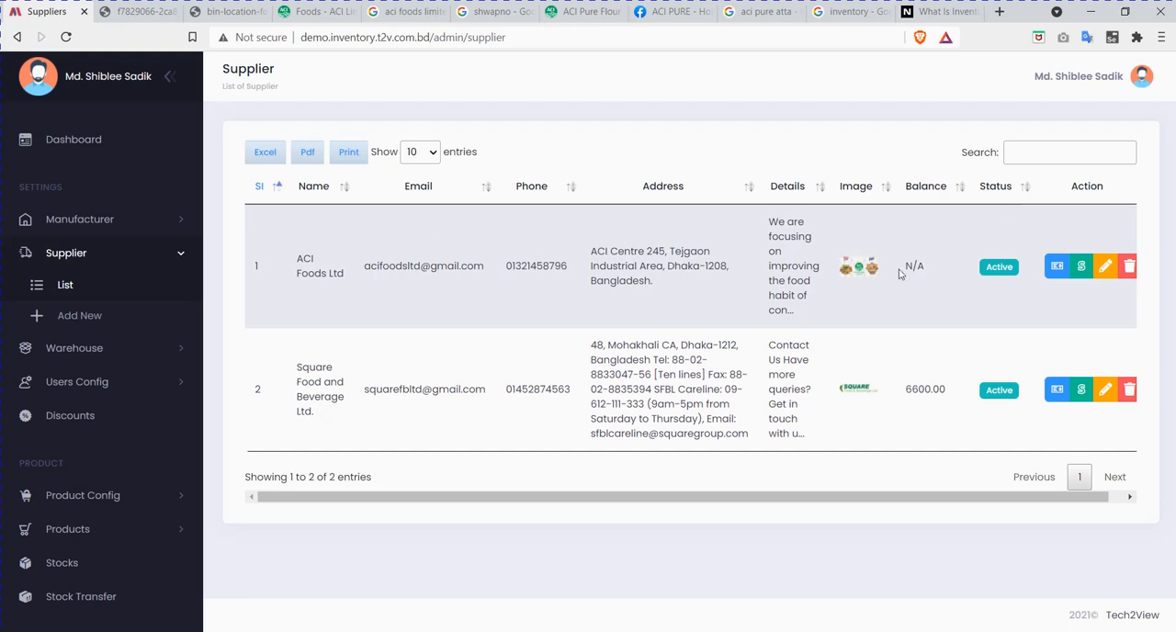
{"action": "scroll", "coordinate": [972, 491], "scroll_direction": "right", "scroll_amount": 1}
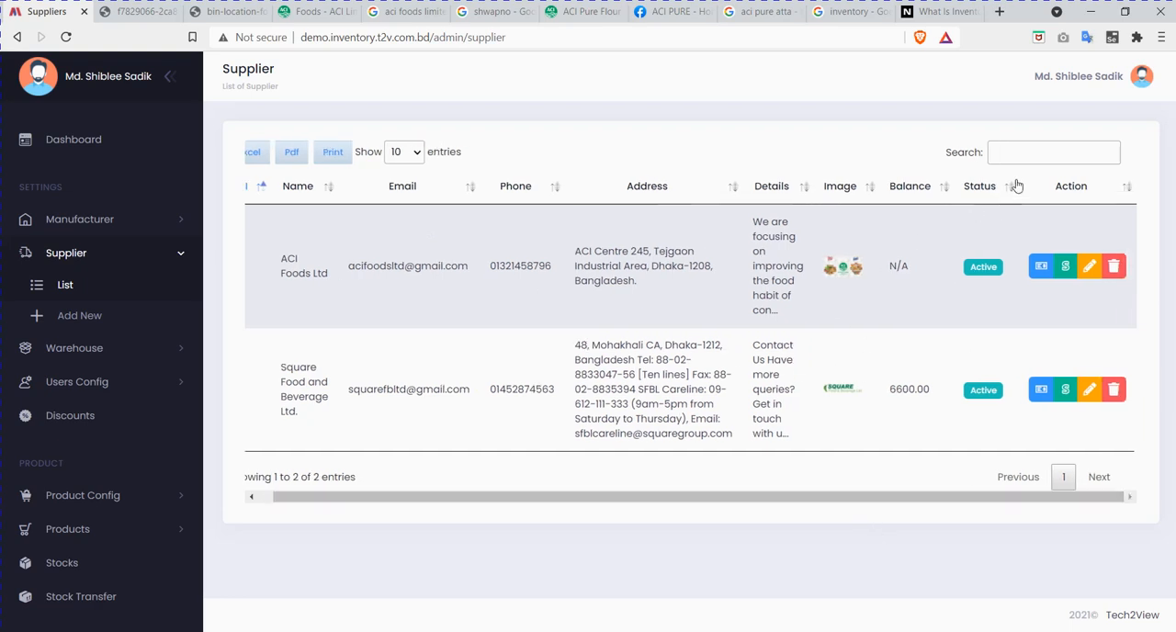
{"action": "left_click", "coordinate": [1043, 270]}
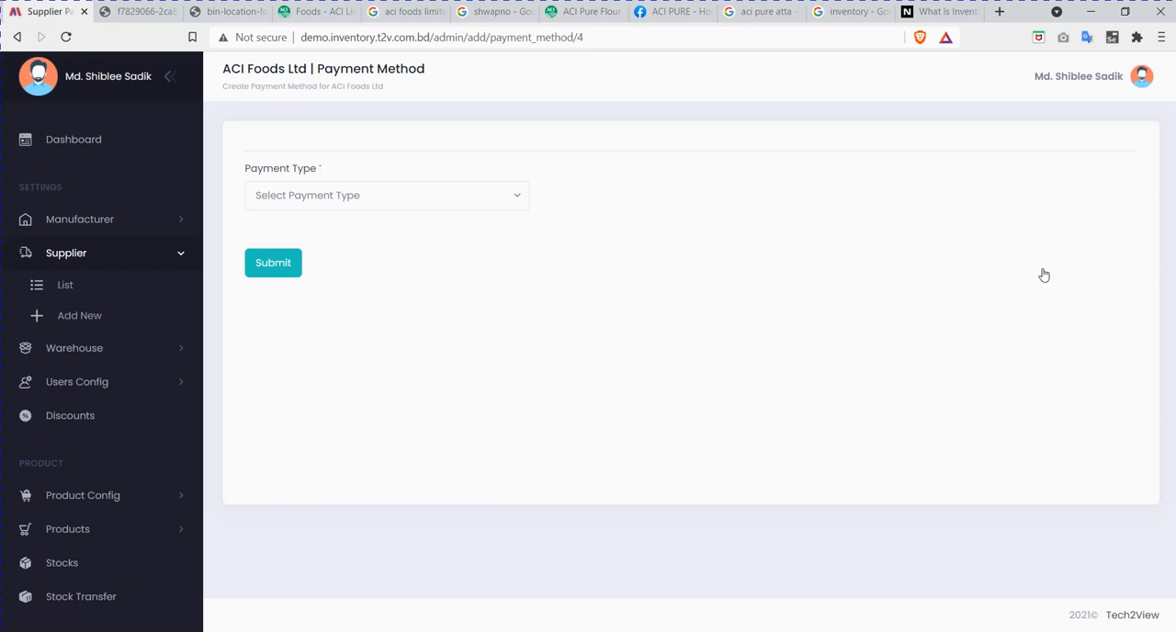
{"action": "left_click", "coordinate": [470, 196]}
{"action": "left_click", "coordinate": [470, 197]}
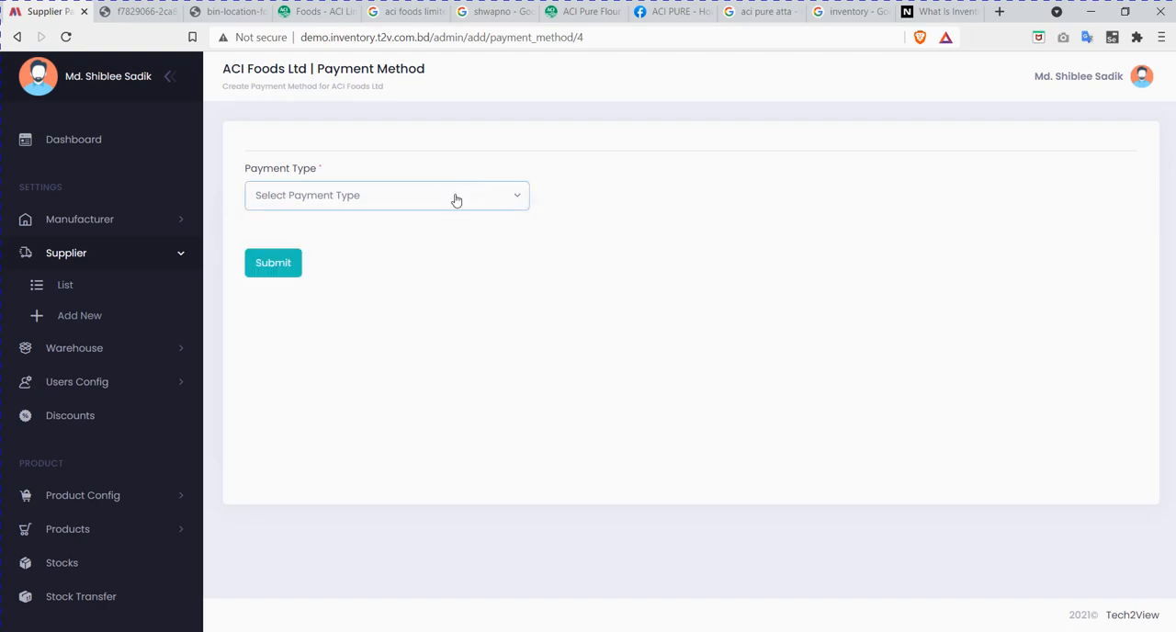
{"action": "left_click", "coordinate": [393, 202]}
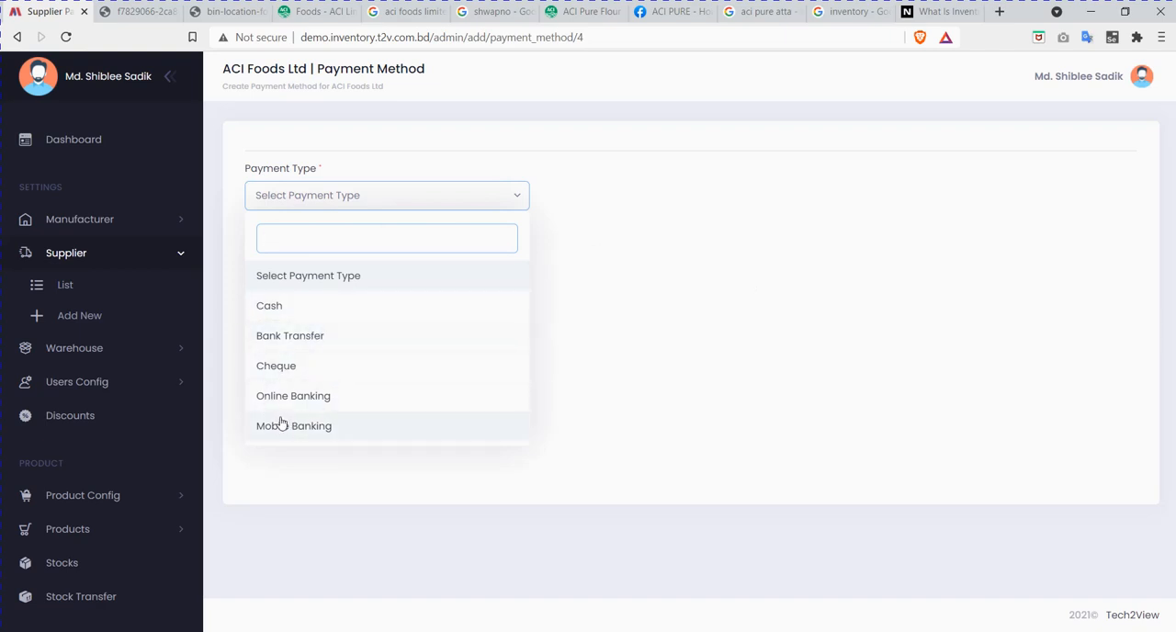
{"action": "left_click", "coordinate": [350, 312]}
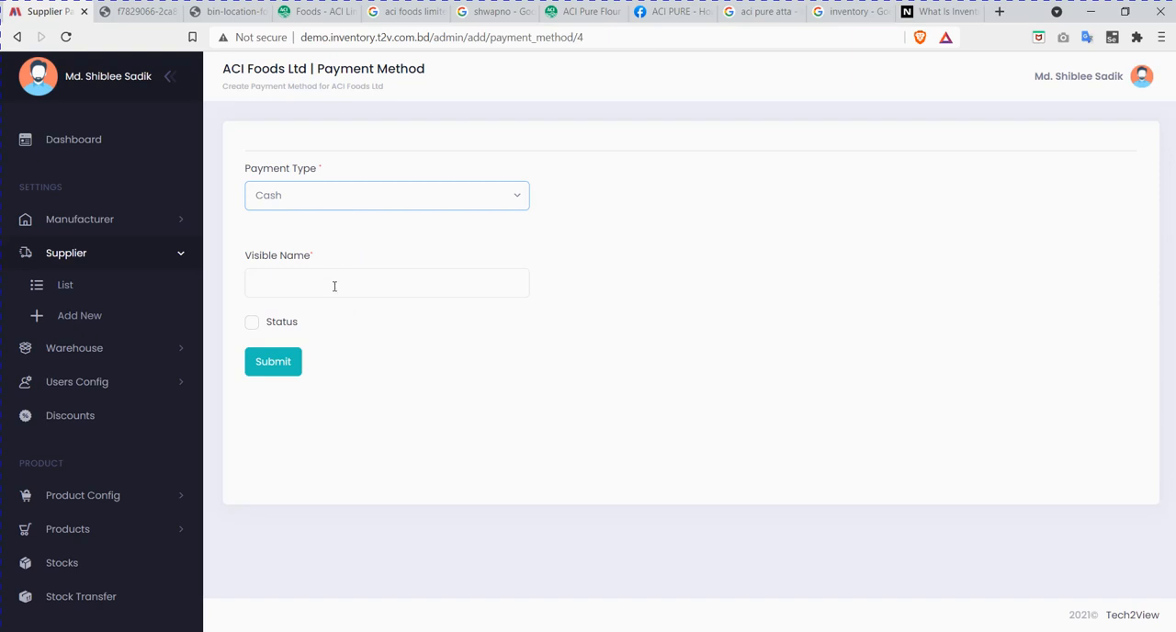
Step: Give the cash payment method the visible name ACI Foods Cash Payment, enable its status and submit it
{"action": "left_click", "coordinate": [335, 286]}
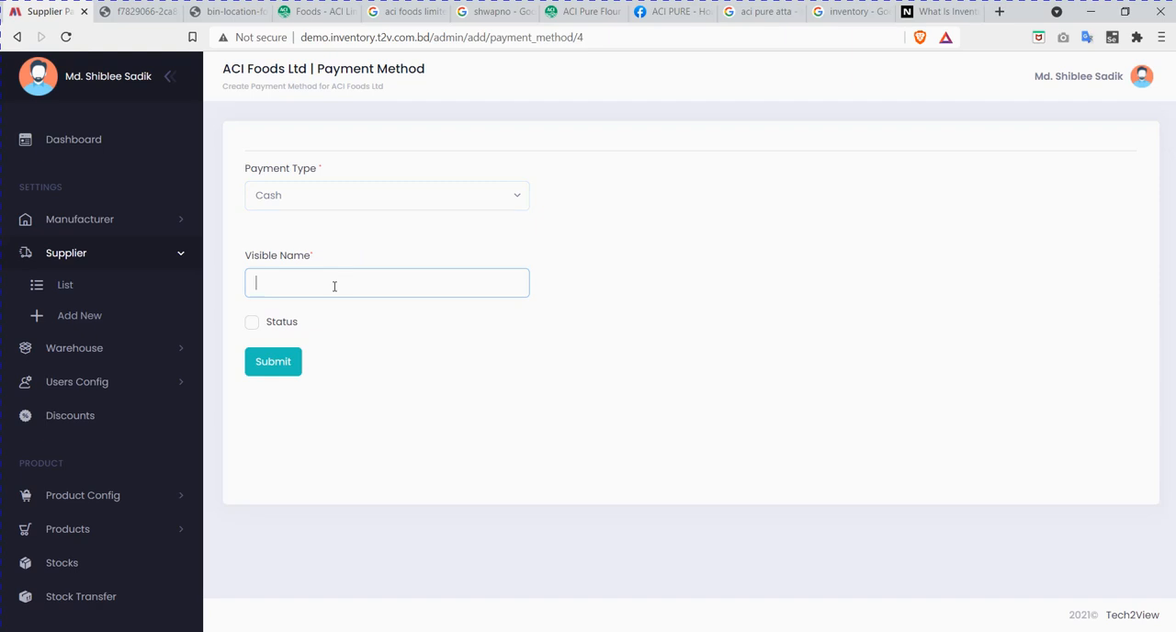
{"action": "type", "text": "ACI Foods Cash Payment"}
{"action": "left_click", "coordinate": [252, 323]}
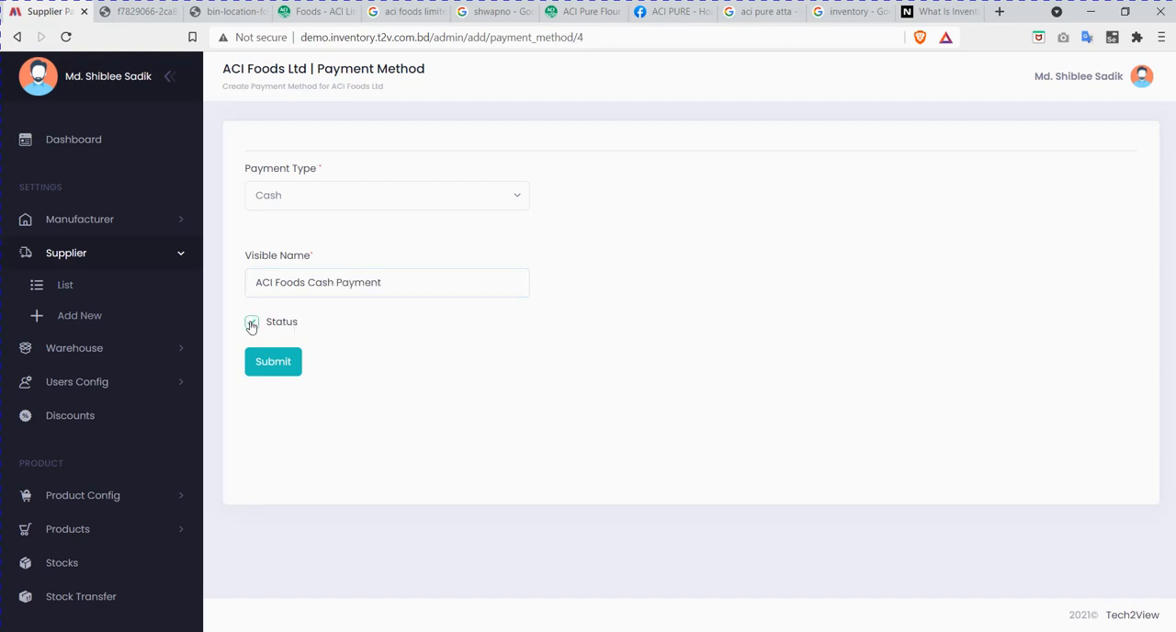
{"action": "left_click", "coordinate": [284, 363]}
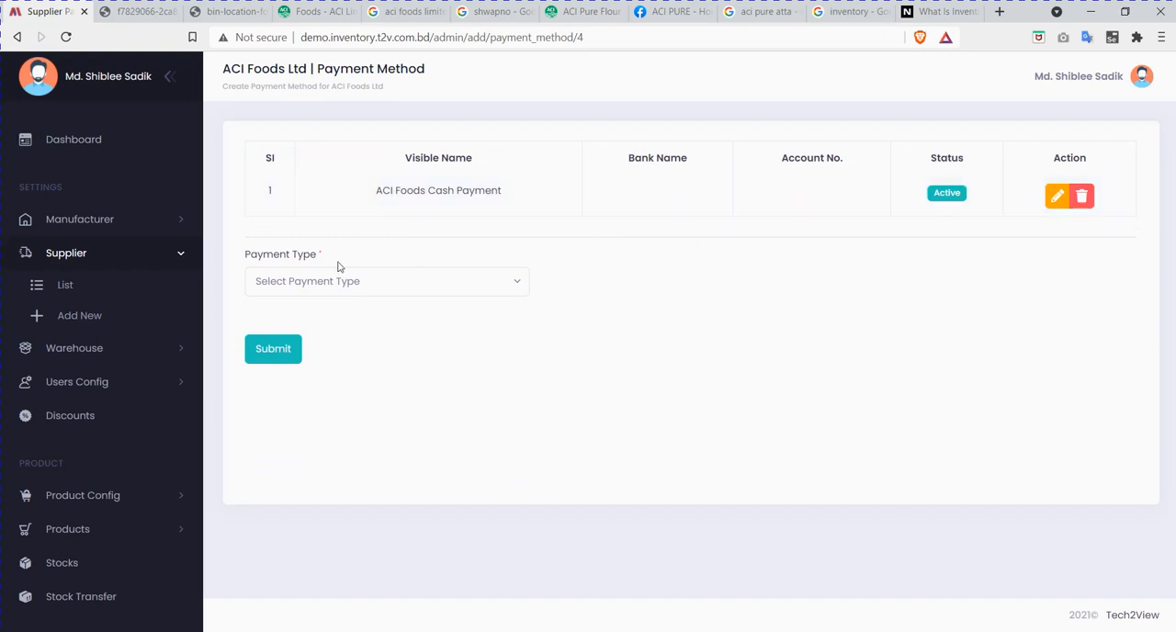
Step: Start a Mobile Banking payment method for ACI Foods Ltd, enter the account number and set the mobile service name to Nagad
{"action": "left_click", "coordinate": [375, 286]}
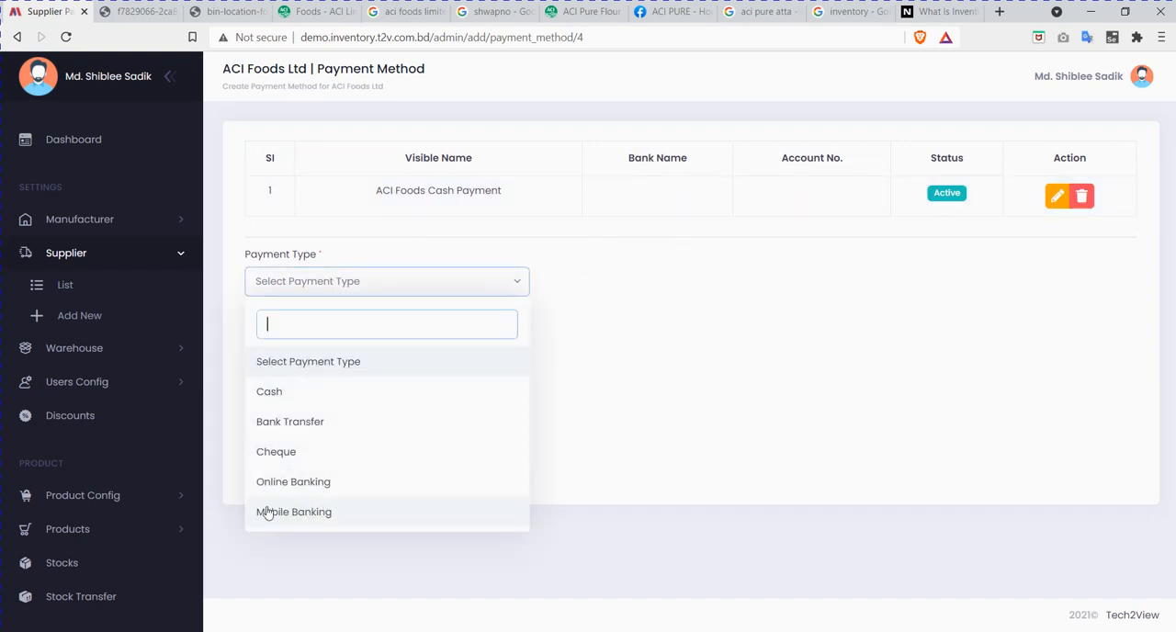
{"action": "left_click", "coordinate": [336, 514]}
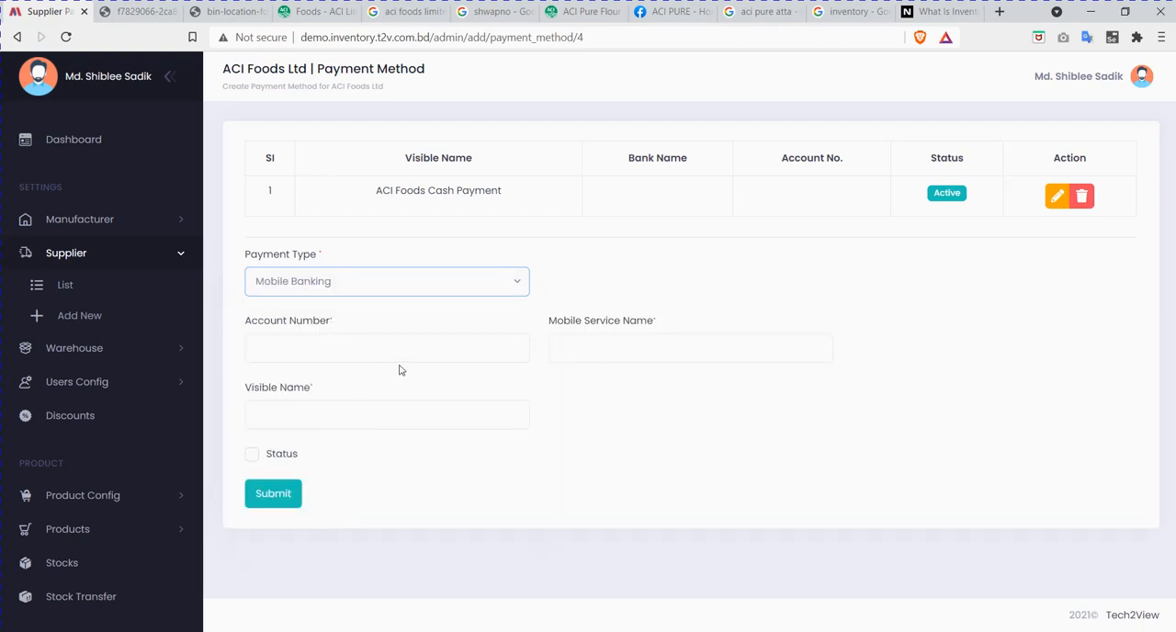
{"action": "left_click", "coordinate": [374, 351]}
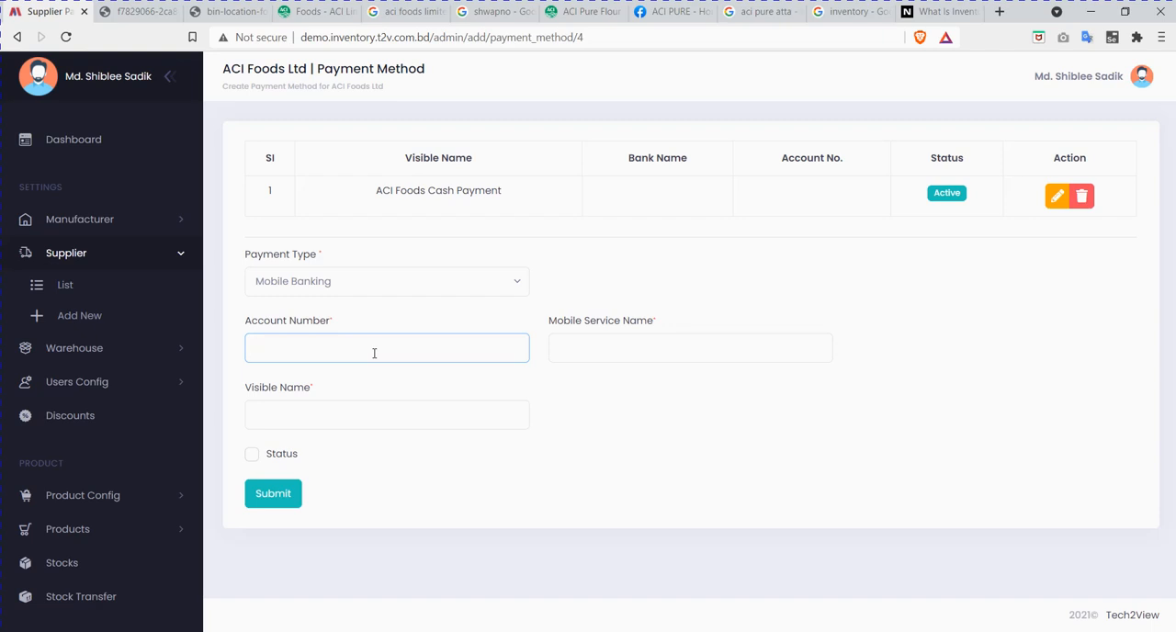
{"action": "left_click", "coordinate": [644, 350]}
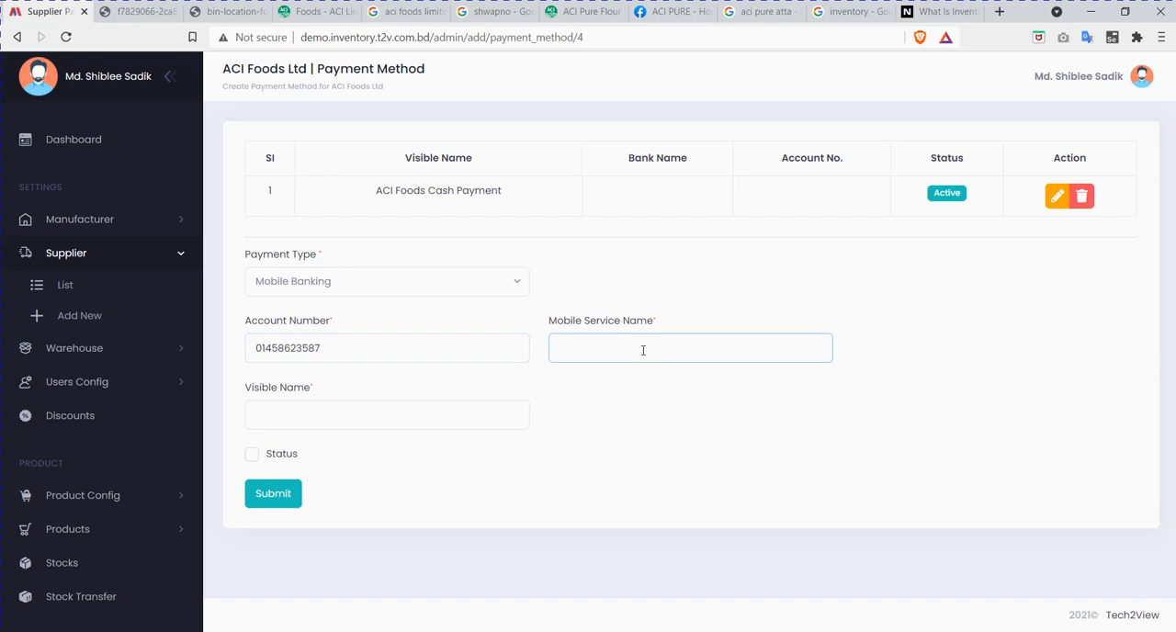
{"action": "type", "text": "B"}
{"action": "key", "text": "BackSpace"}
{"action": "type", "text": "Nagad"}
Step: Give the mobile banking method the visible name ACI Foods Nagad Payment, enable its status and submit it
{"action": "left_click", "coordinate": [371, 423]}
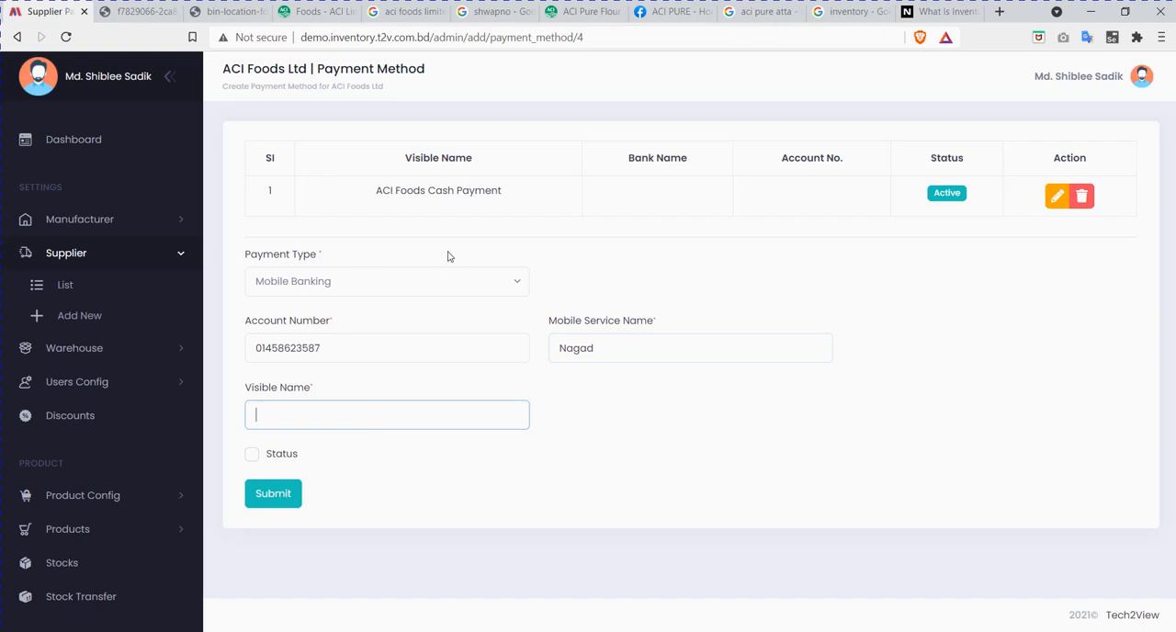
{"action": "type", "text": "ACI Foods Nagad Payment"}
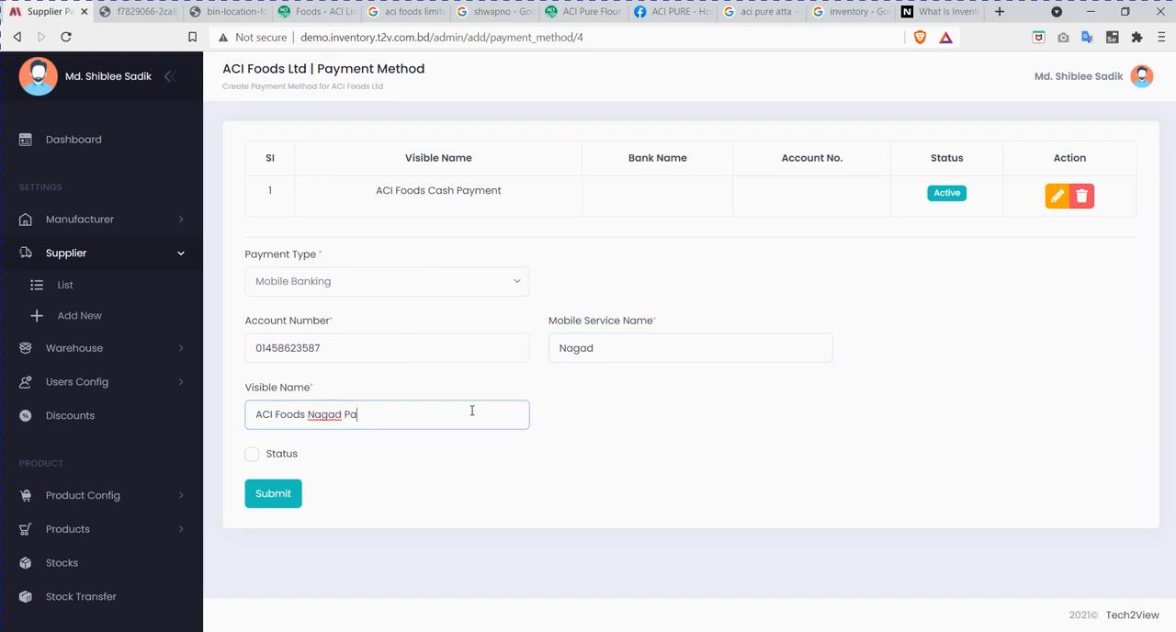
{"action": "left_click", "coordinate": [251, 454]}
{"action": "left_click", "coordinate": [270, 495]}
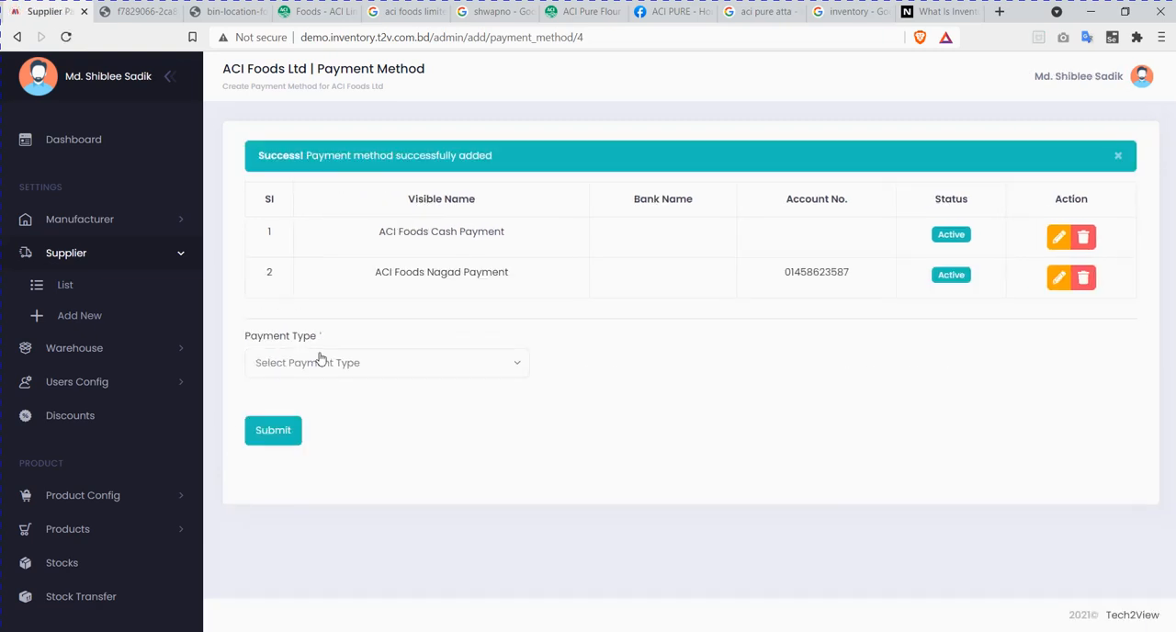
Step: Start a Bank Transfer payment method with Islami Bank Bangladesh as the bank and Dhanmondi as the branch
{"action": "left_click", "coordinate": [375, 375]}
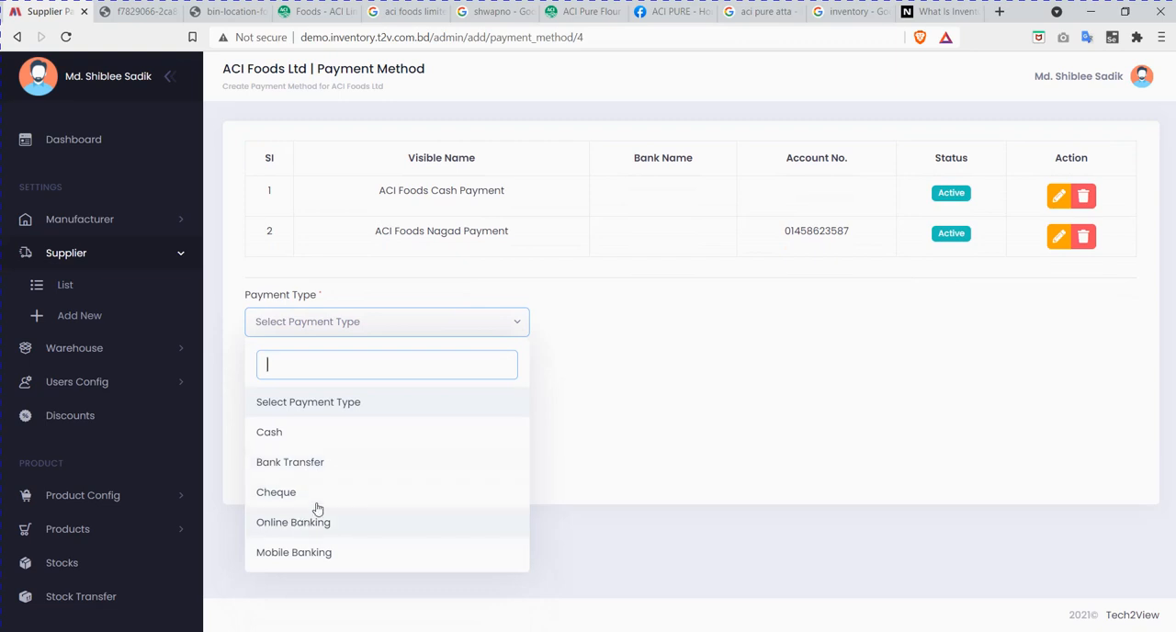
{"action": "left_click", "coordinate": [334, 464]}
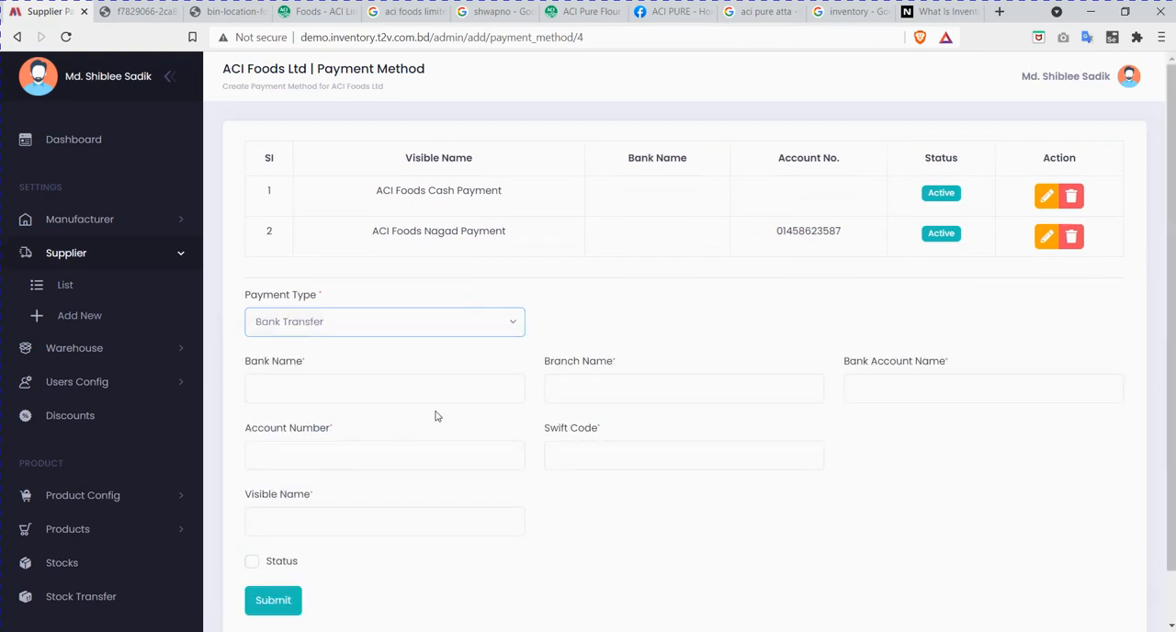
{"action": "left_click", "coordinate": [355, 386]}
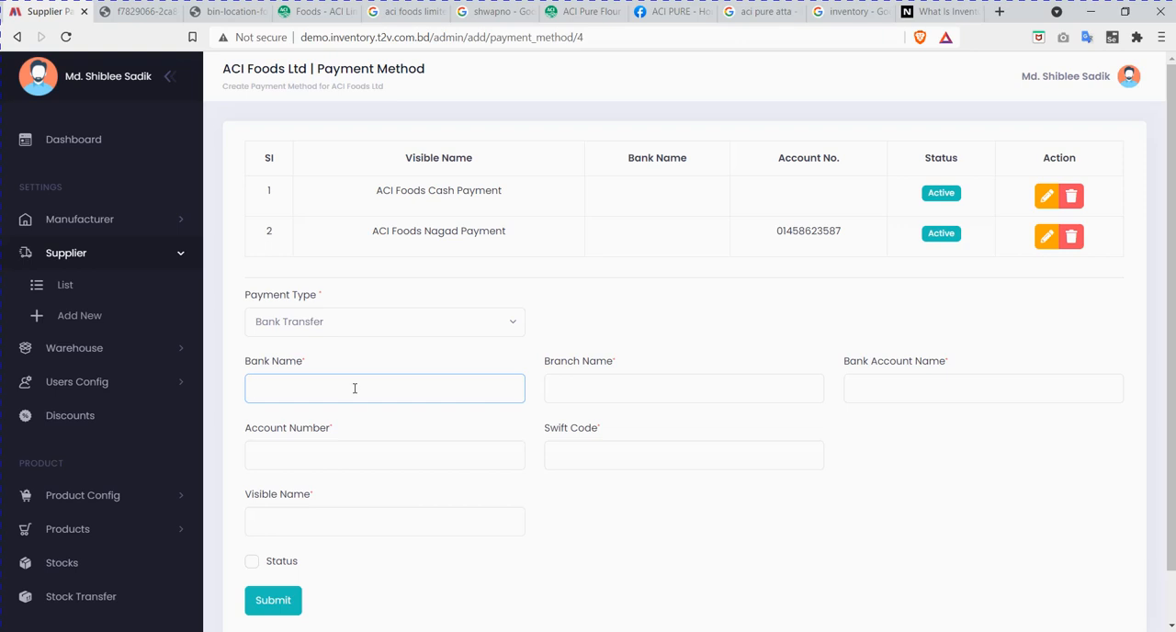
{"action": "type", "text": "Islami Bank Bangladesh"}
{"action": "key", "text": "Tab"}
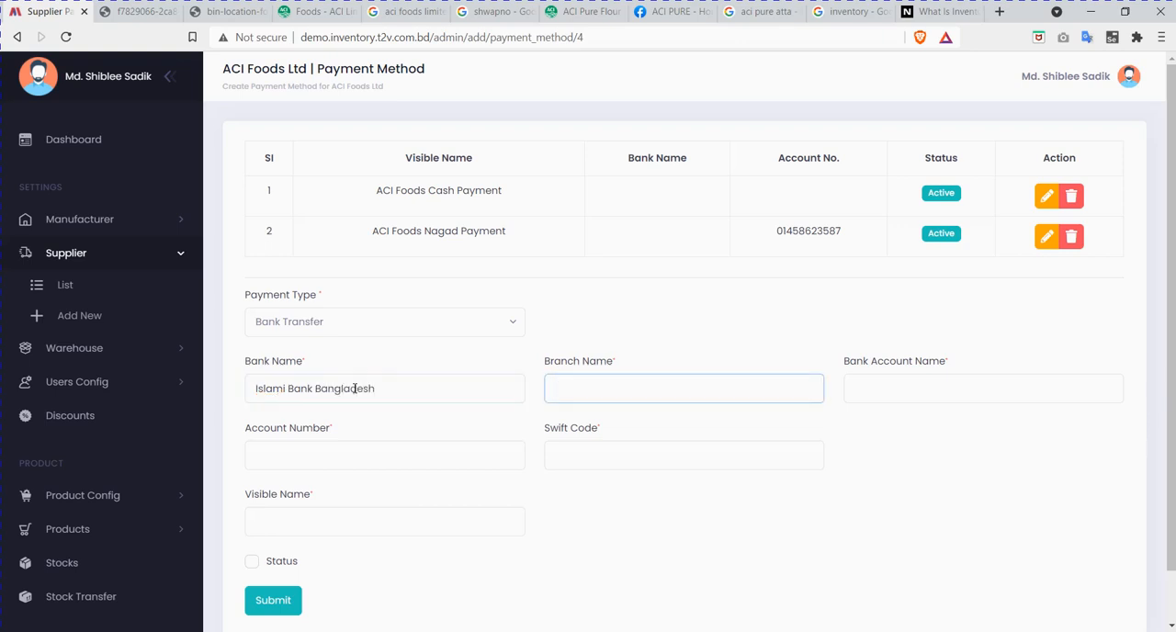
{"action": "type", "text": "Dhanmondi"}
{"action": "key", "text": "Tab"}
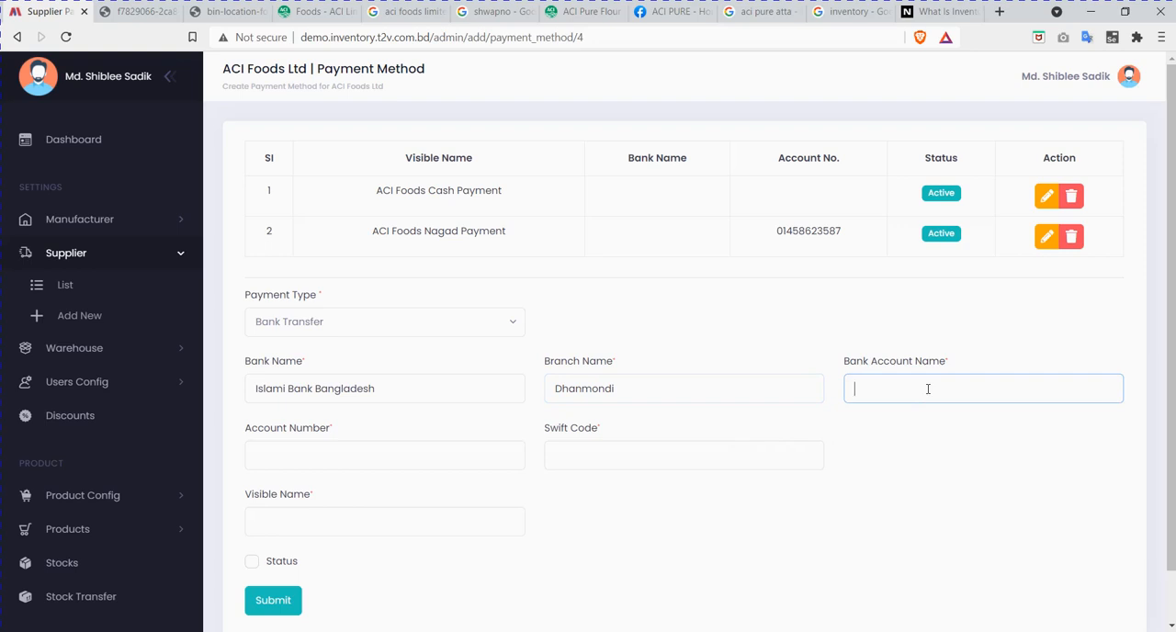
Step: Enter ACI Foods Ltd as the bank account name, fill in the account number and set the swift code to DHNM45FG
{"action": "type", "text": "ACI Foods Ltd"}
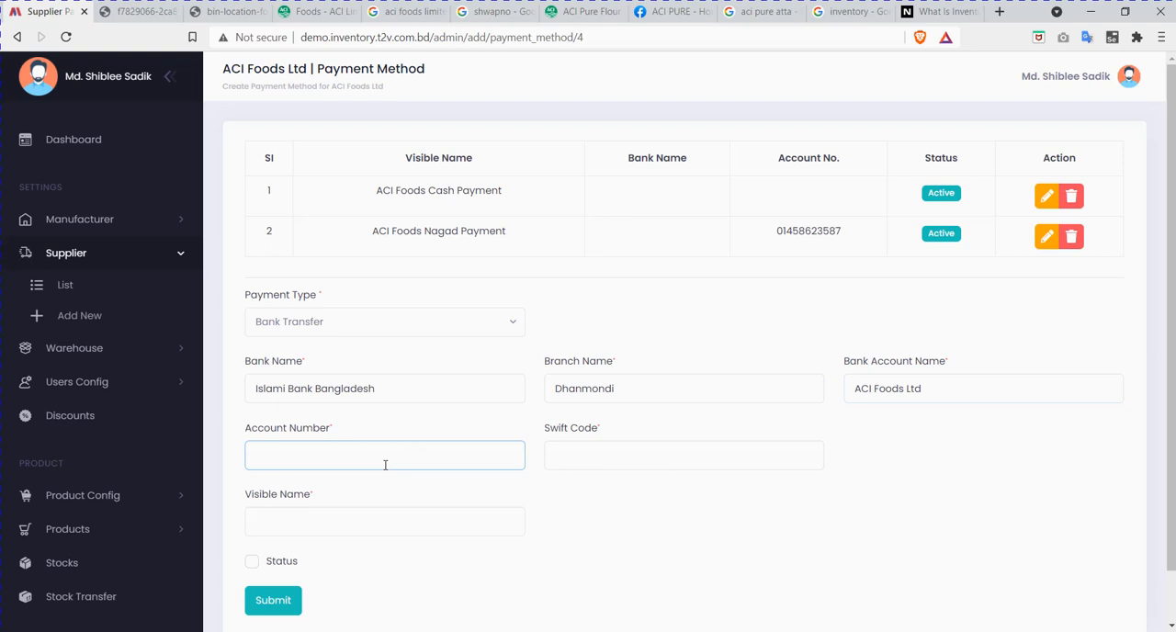
{"action": "left_click", "coordinate": [699, 458]}
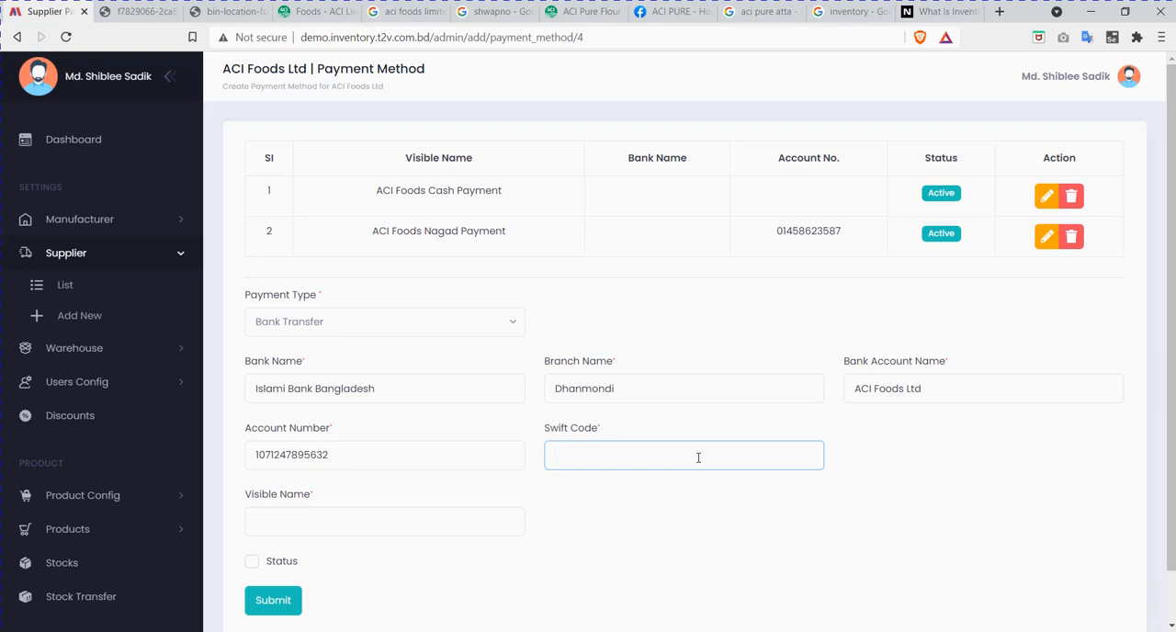
{"action": "type", "text": "DHNM45FG"}
Step: Give the bank transfer method the visible name ACI Foods Bank Transfer Payment, enable its status and submit it
{"action": "left_click", "coordinate": [378, 530]}
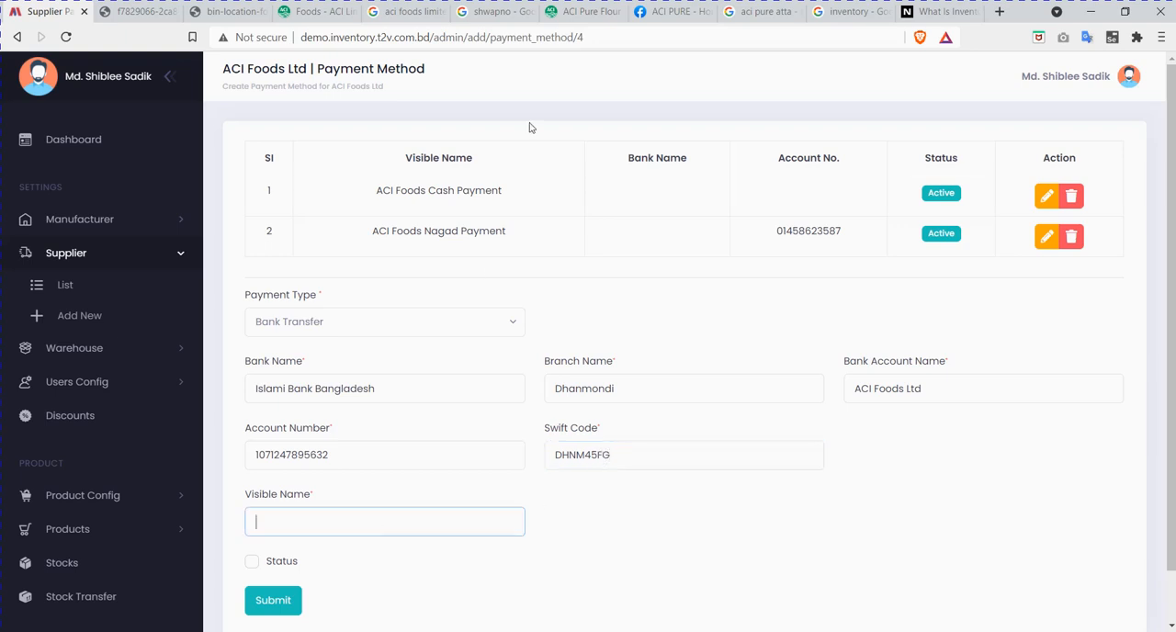
{"action": "left_click_drag", "start_coordinate": [511, 231], "coordinate": [372, 231]}
{"action": "key", "text": "ctrl+c"}
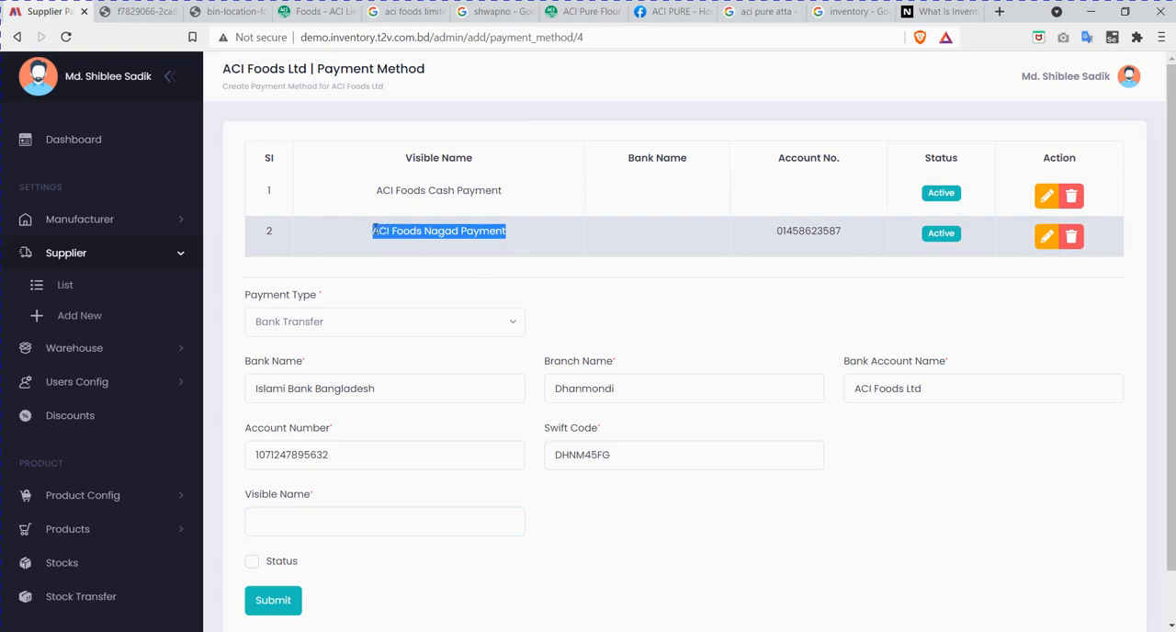
{"action": "left_click", "coordinate": [323, 525]}
{"action": "key", "text": "ctrl+v"}
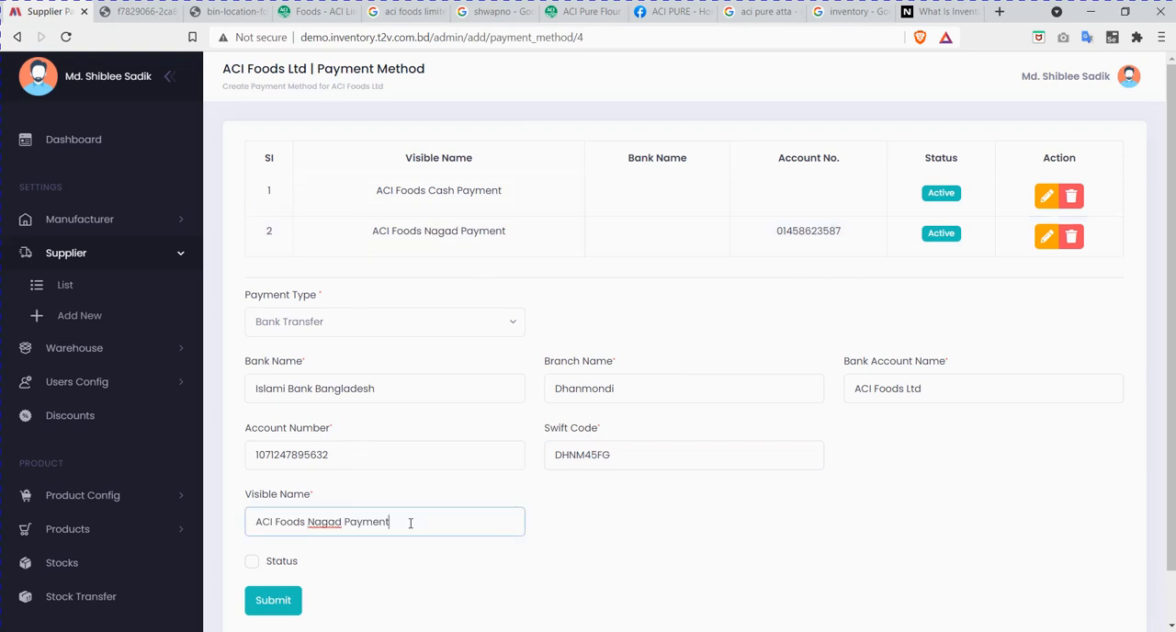
{"action": "double_click", "coordinate": [324, 524]}
{"action": "type", "text": "Bank Transfer"}
{"action": "left_click", "coordinate": [252, 562]}
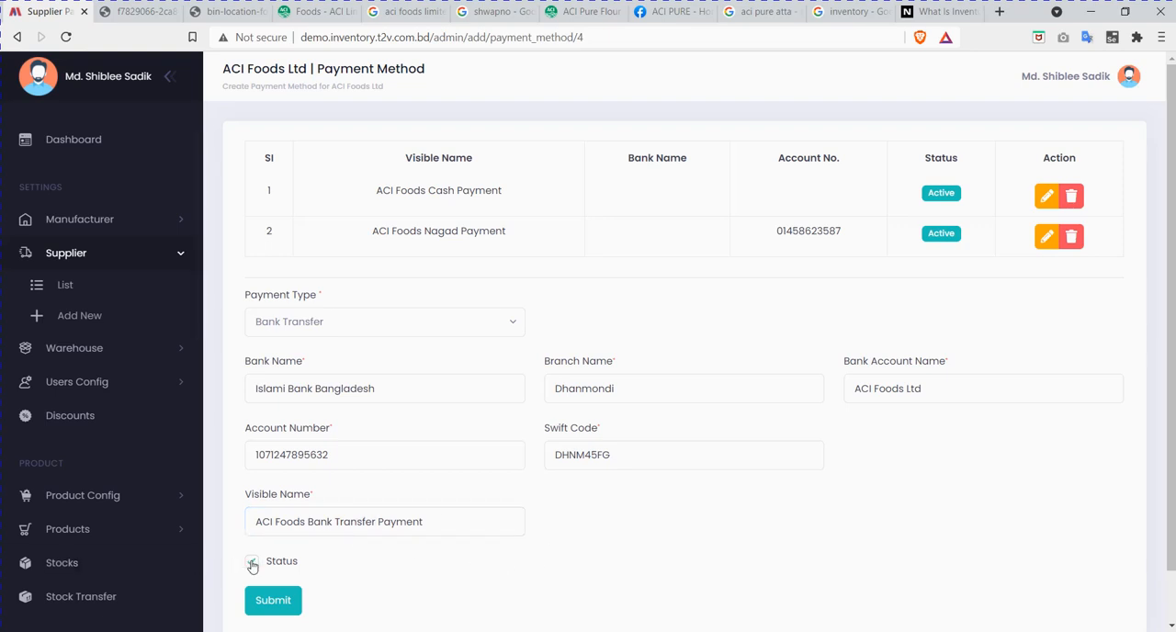
{"action": "left_click", "coordinate": [276, 606]}
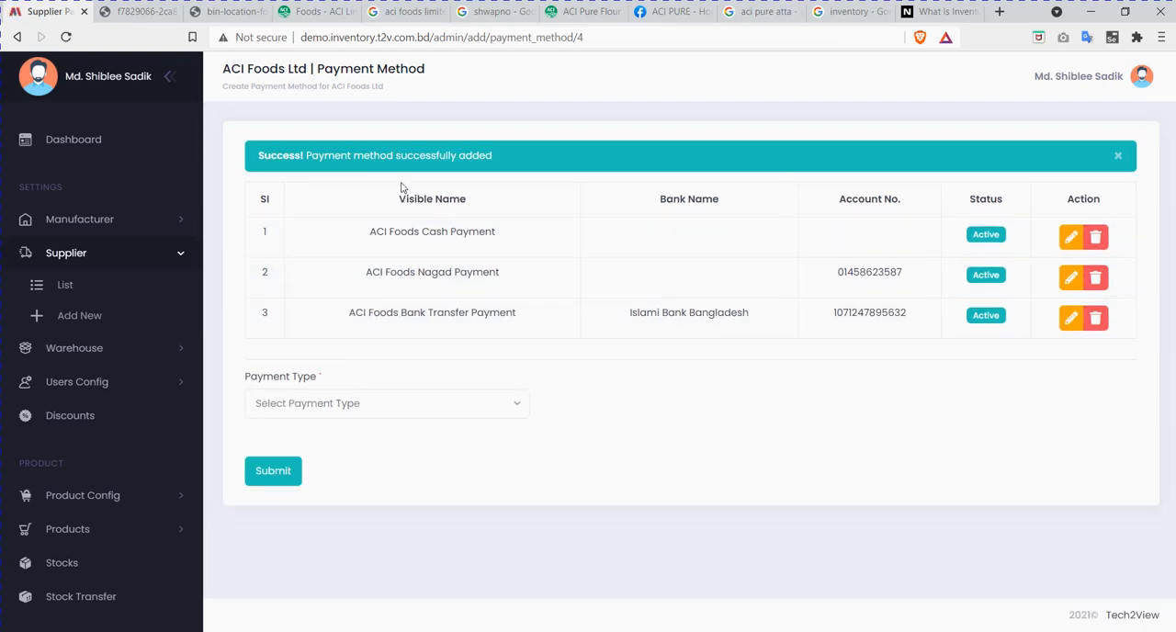
Step: Examine which fields the Cheque and Online Banking payment types require, without filling them in
{"action": "left_click", "coordinate": [413, 404]}
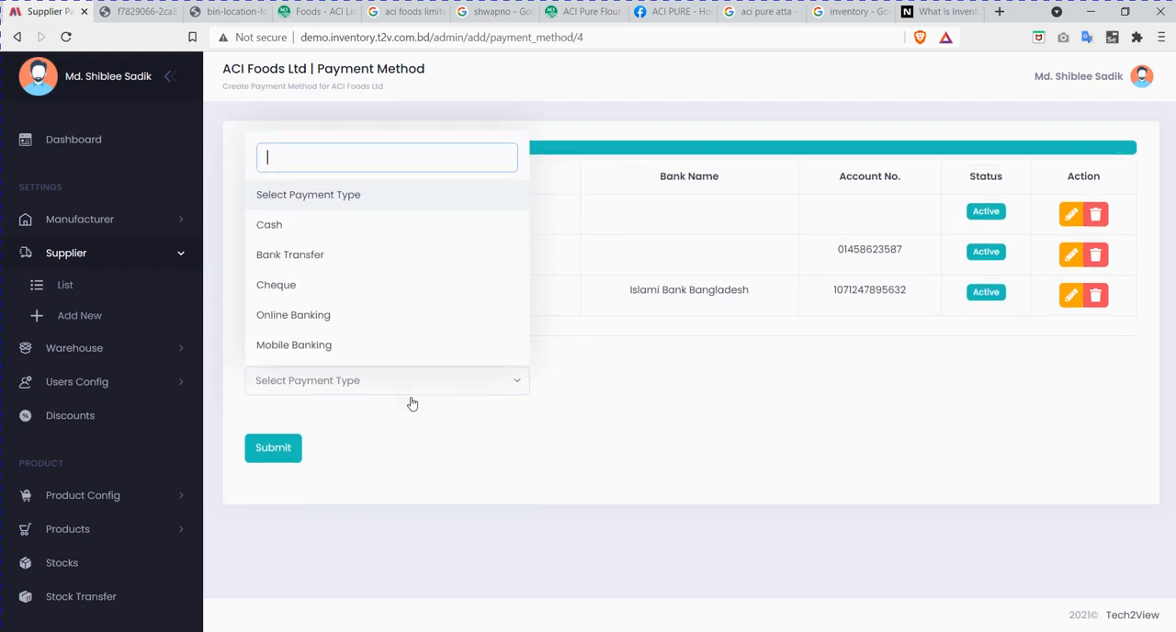
{"action": "left_click", "coordinate": [341, 265]}
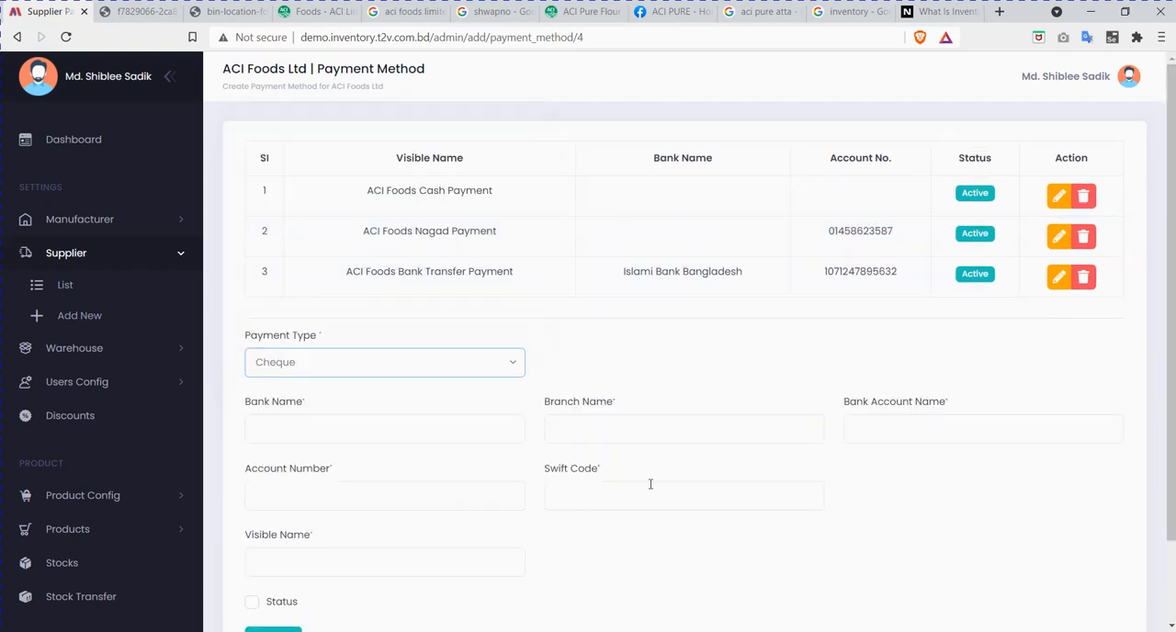
{"action": "scroll", "coordinate": [643, 481], "scroll_direction": "down", "scroll_amount": 2}
{"action": "left_click", "coordinate": [444, 296]}
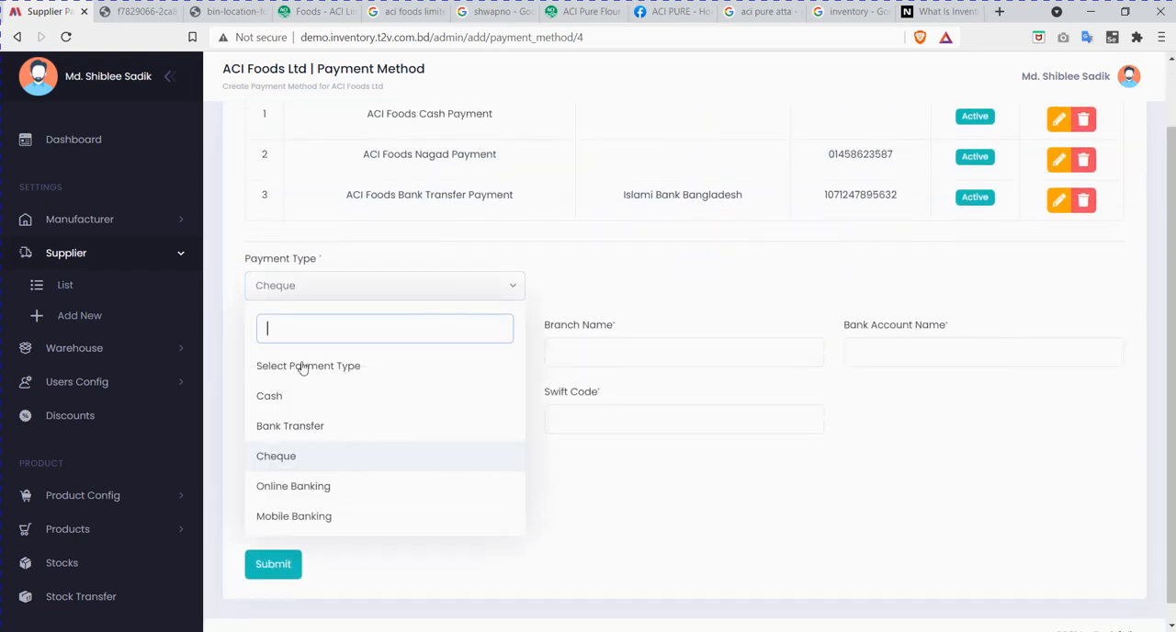
{"action": "left_click", "coordinate": [302, 488]}
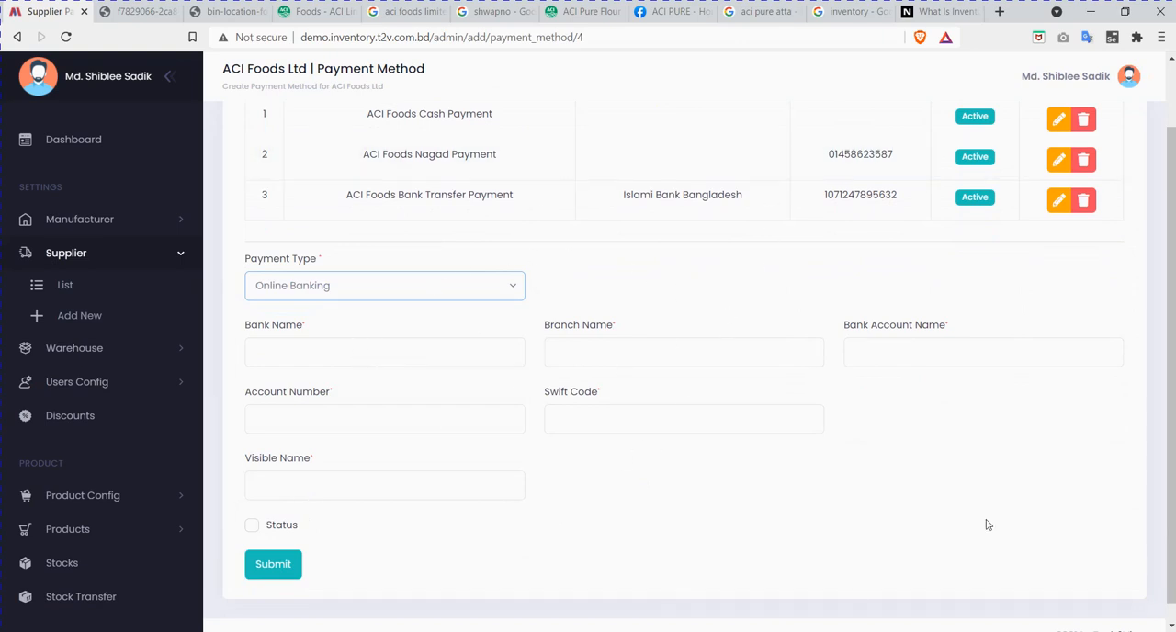
{"action": "left_click", "coordinate": [463, 297]}
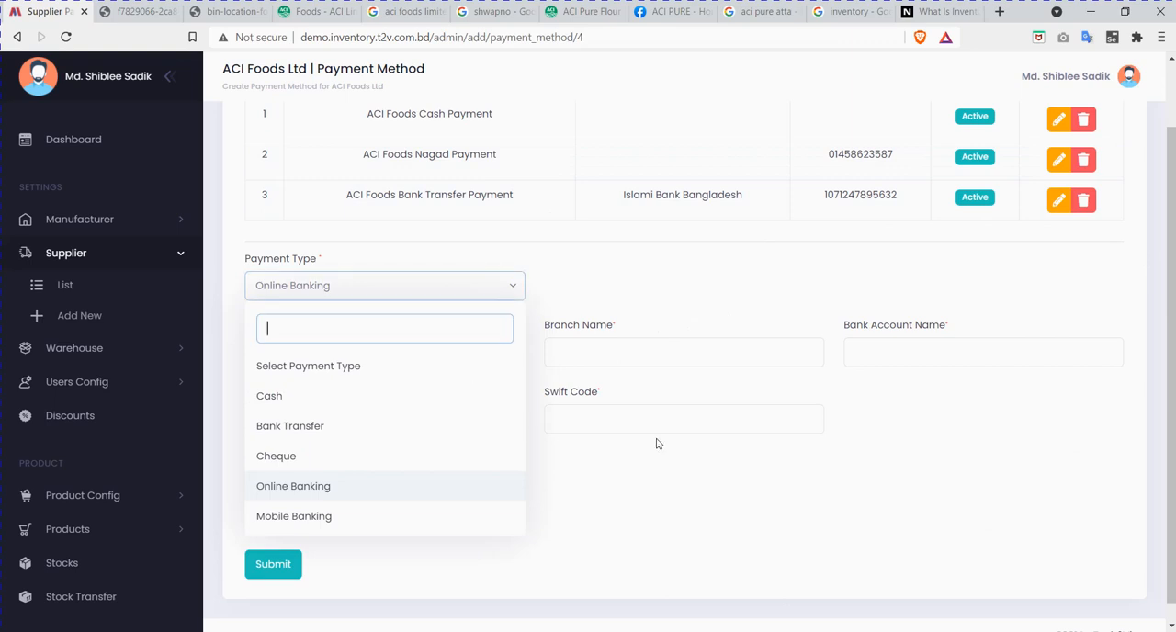
{"action": "left_click", "coordinate": [751, 504]}
{"action": "scroll", "coordinate": [743, 425], "scroll_direction": "up", "scroll_amount": 1}
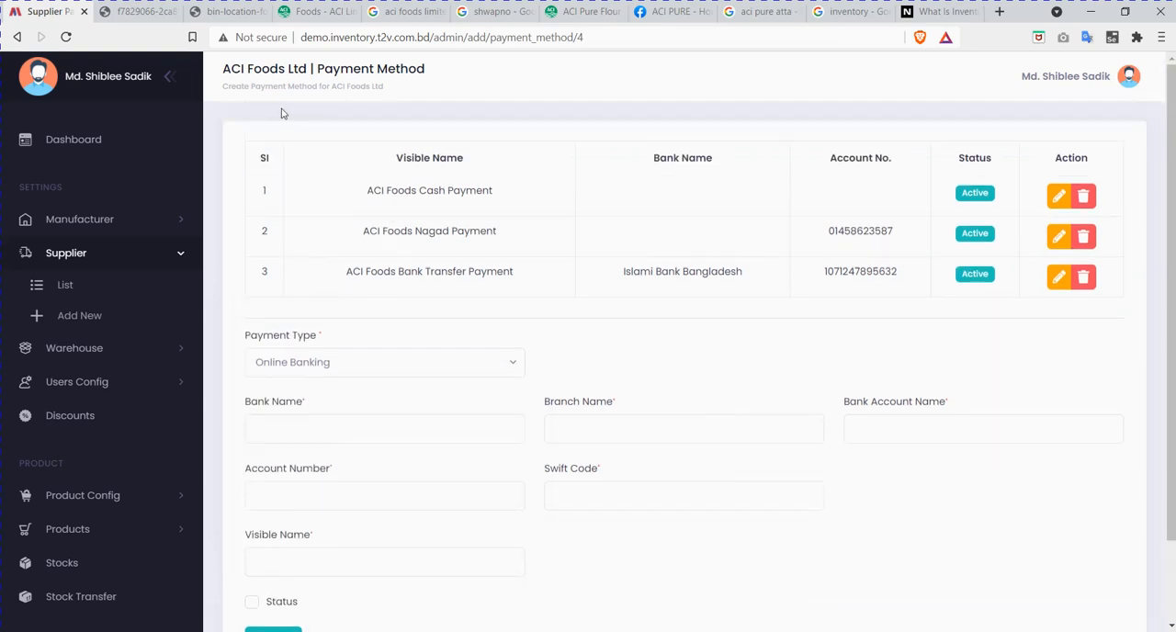
Step: Open the ACI Foods Ltd supplier record for editing, review its fields and return to the supplier list
{"action": "left_click", "coordinate": [68, 292]}
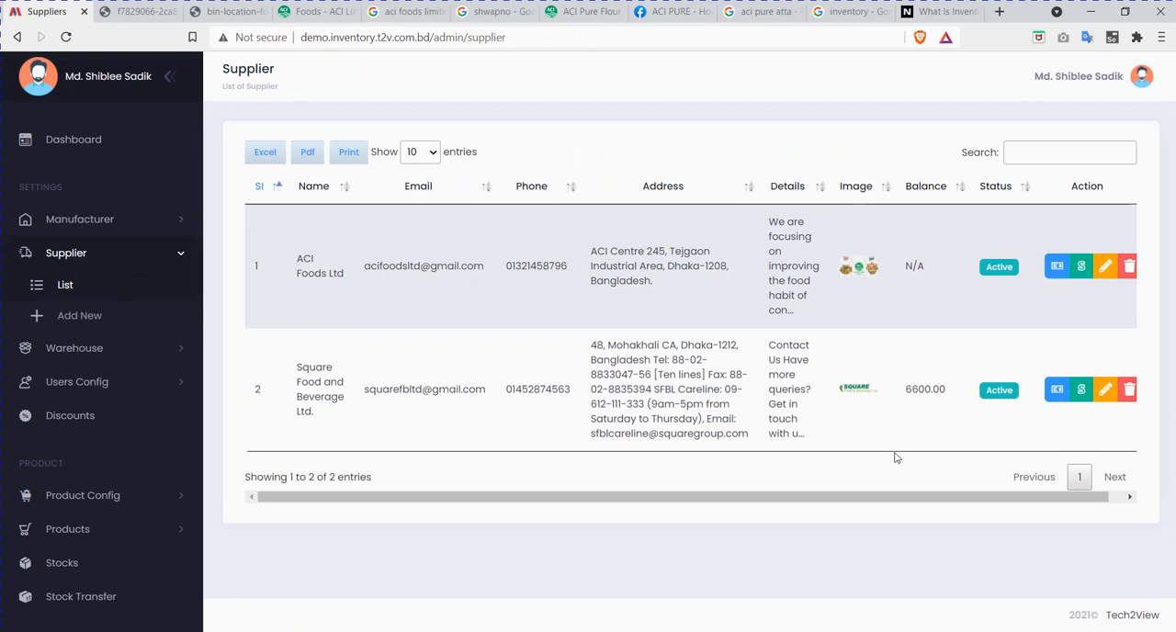
{"action": "left_click_drag", "start_coordinate": [876, 498], "coordinate": [1037, 521]}
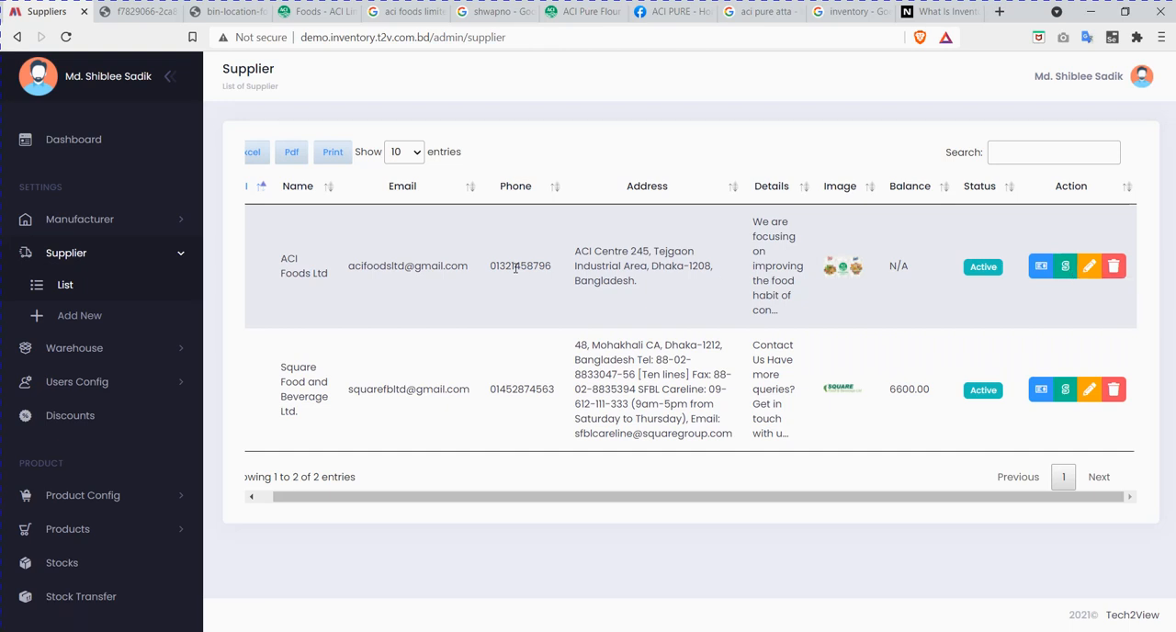
{"action": "left_click", "coordinate": [1091, 268]}
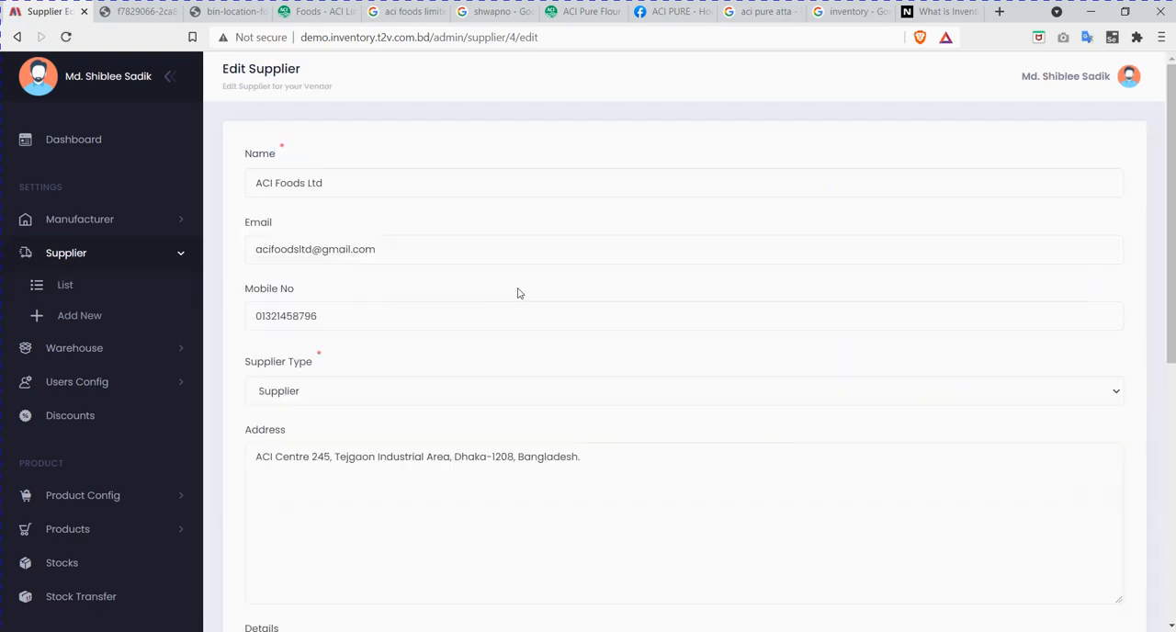
{"action": "scroll", "coordinate": [407, 352], "scroll_direction": "down", "scroll_amount": 5}
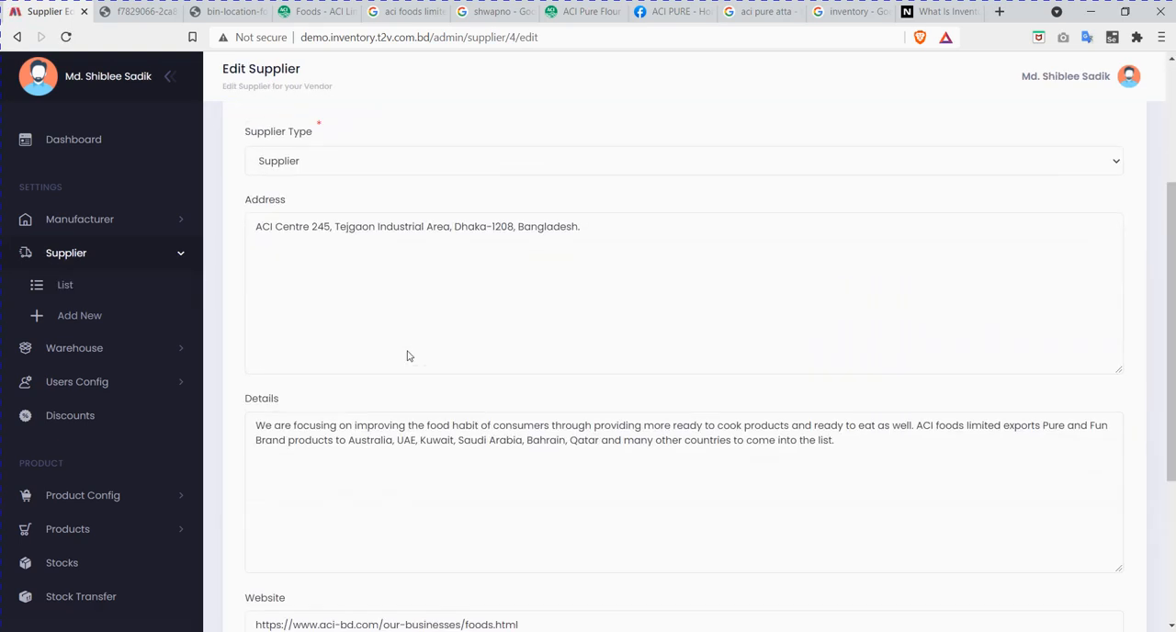
{"action": "scroll", "coordinate": [407, 355], "scroll_direction": "up", "scroll_amount": 3}
{"action": "scroll", "coordinate": [407, 355], "scroll_direction": "down", "scroll_amount": 4}
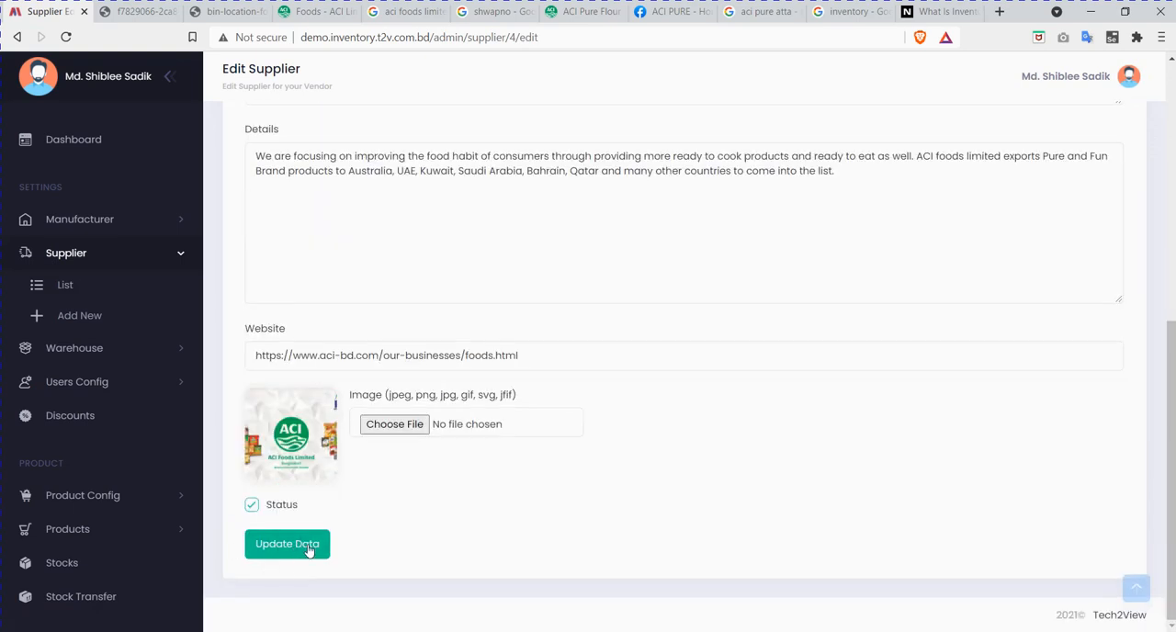
{"action": "left_click", "coordinate": [119, 288]}
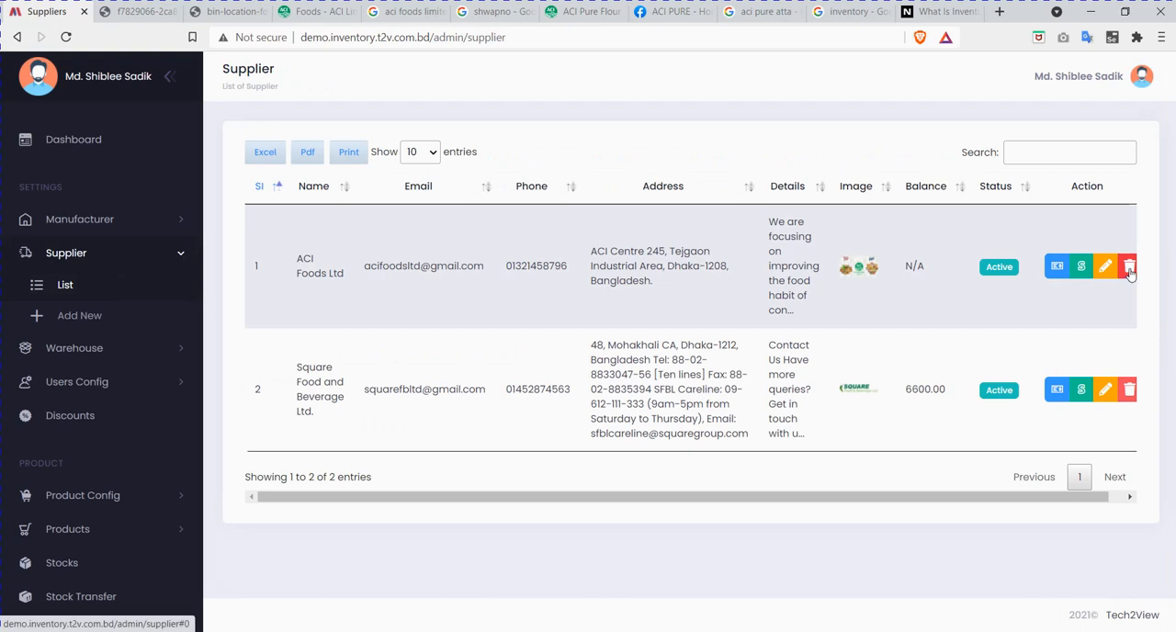
{"action": "left_click_drag", "start_coordinate": [968, 498], "coordinate": [983, 498]}
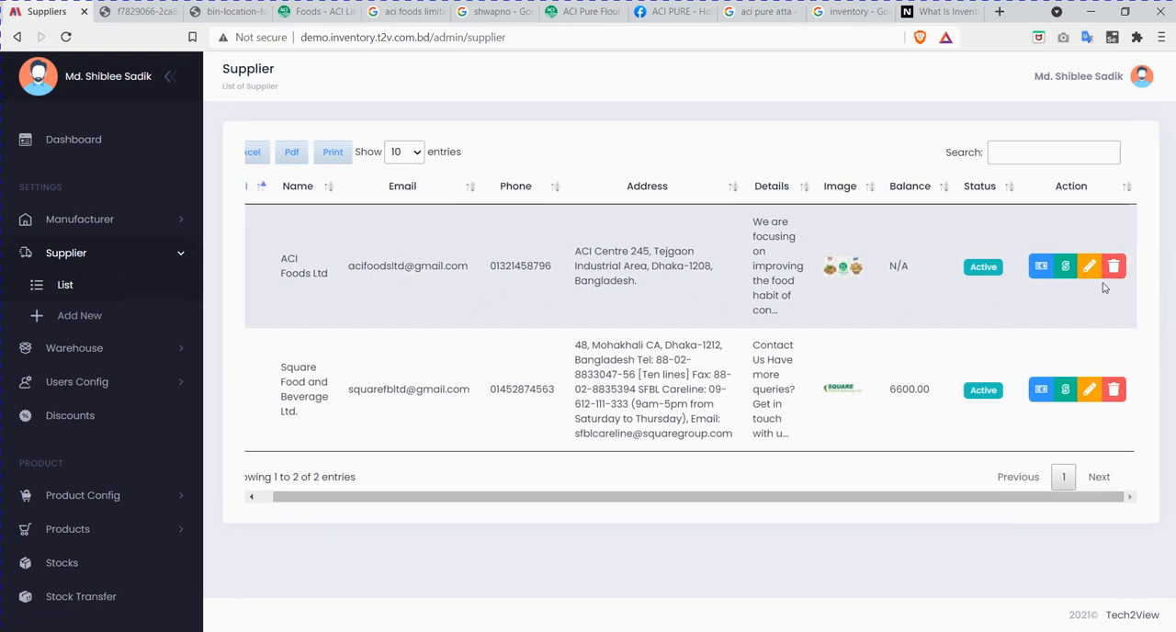
Step: Start a new supplier record with the name as and fill in its email address
{"action": "left_click", "coordinate": [66, 317]}
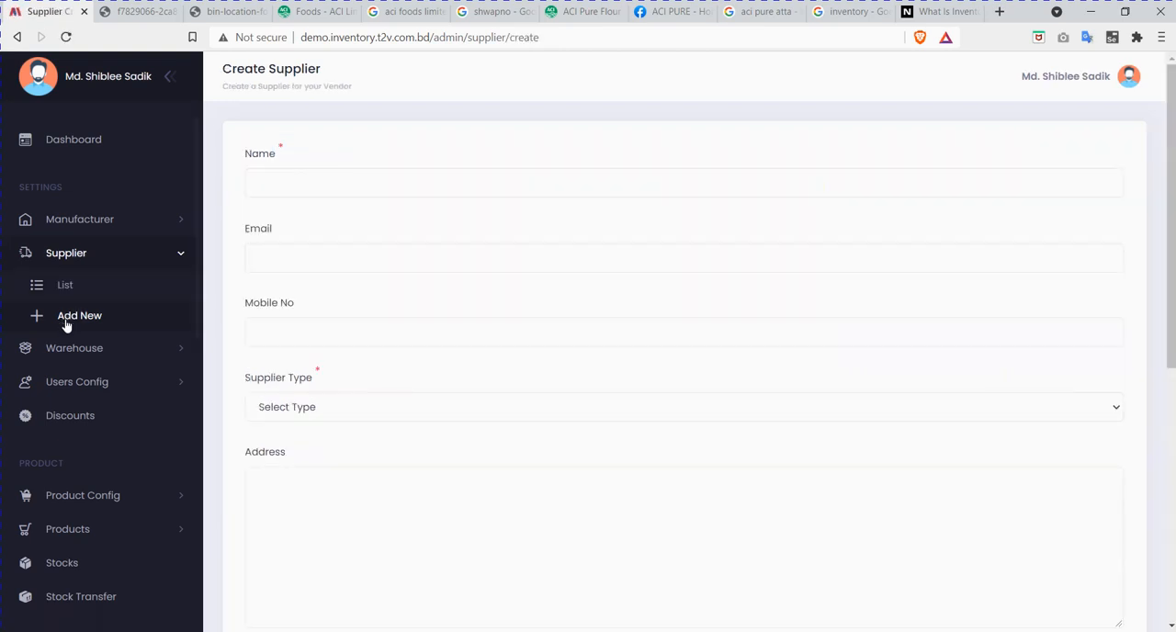
{"action": "left_click", "coordinate": [290, 193]}
{"action": "type", "text": "as"}
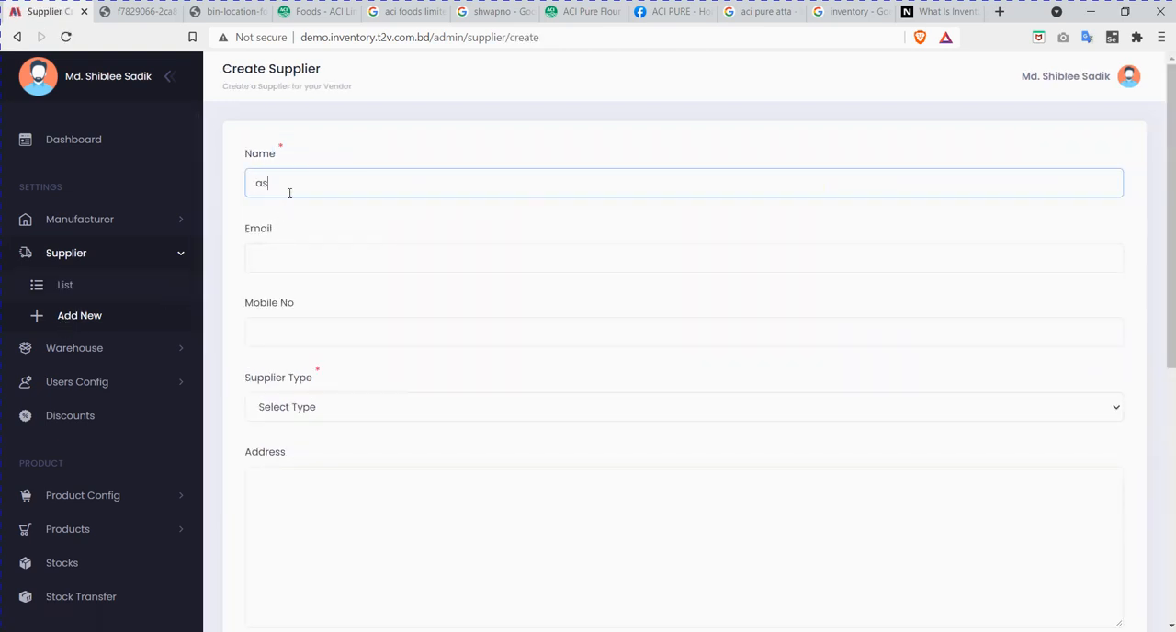
{"action": "left_click", "coordinate": [279, 257]}
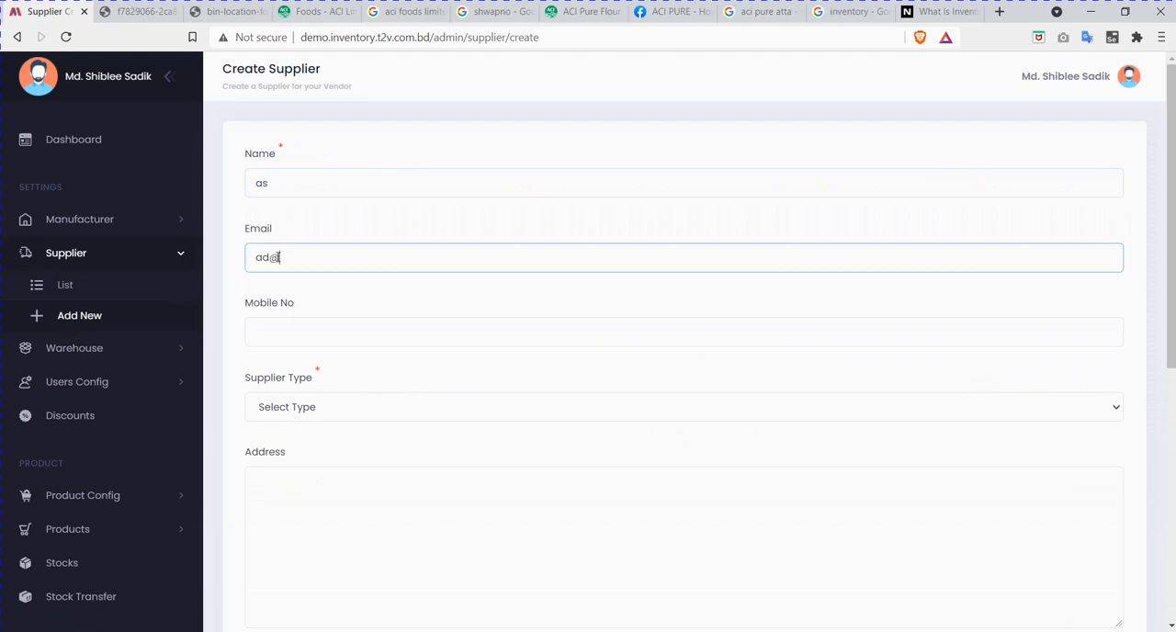
Step: Set the new record's supplier type to Supplier, enable its status and create it
{"action": "left_click", "coordinate": [282, 338]}
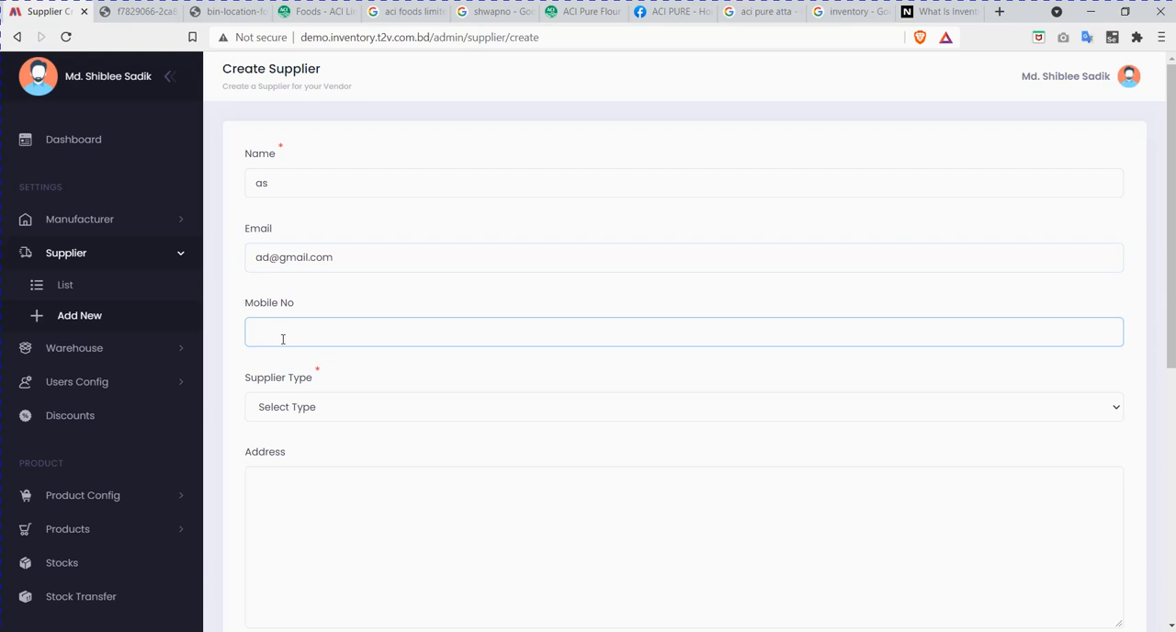
{"action": "left_click", "coordinate": [297, 414]}
{"action": "left_click", "coordinate": [289, 448]}
{"action": "scroll", "coordinate": [286, 455], "scroll_direction": "down", "scroll_amount": 3}
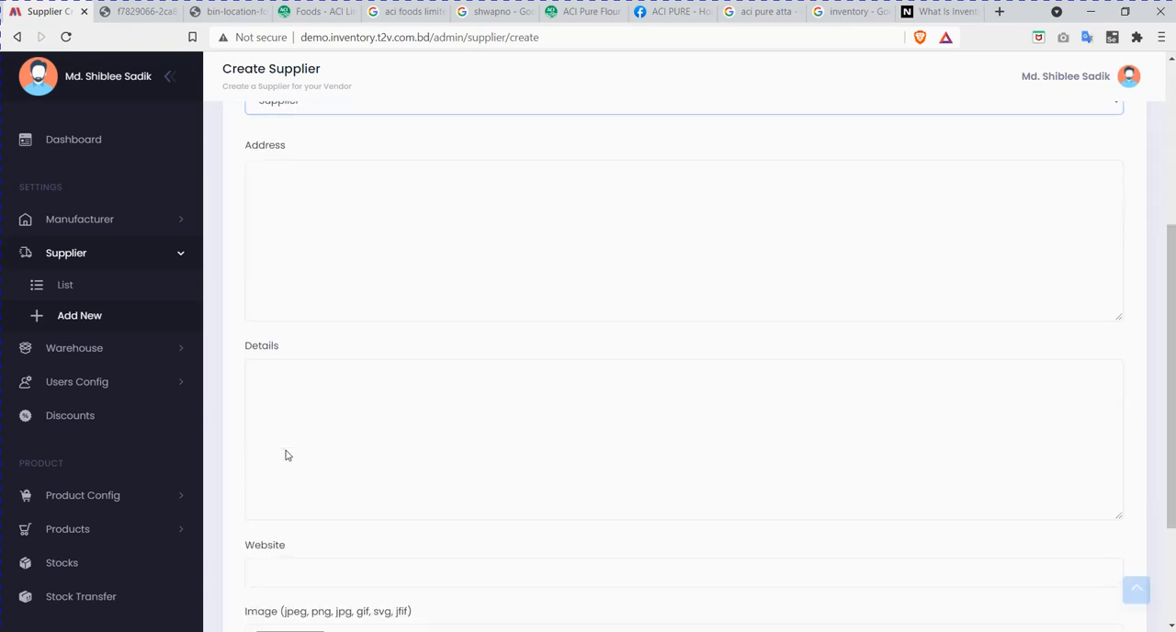
{"action": "scroll", "coordinate": [287, 453], "scroll_direction": "down", "scroll_amount": 2}
{"action": "left_click", "coordinate": [252, 505]}
{"action": "left_click", "coordinate": [281, 545]}
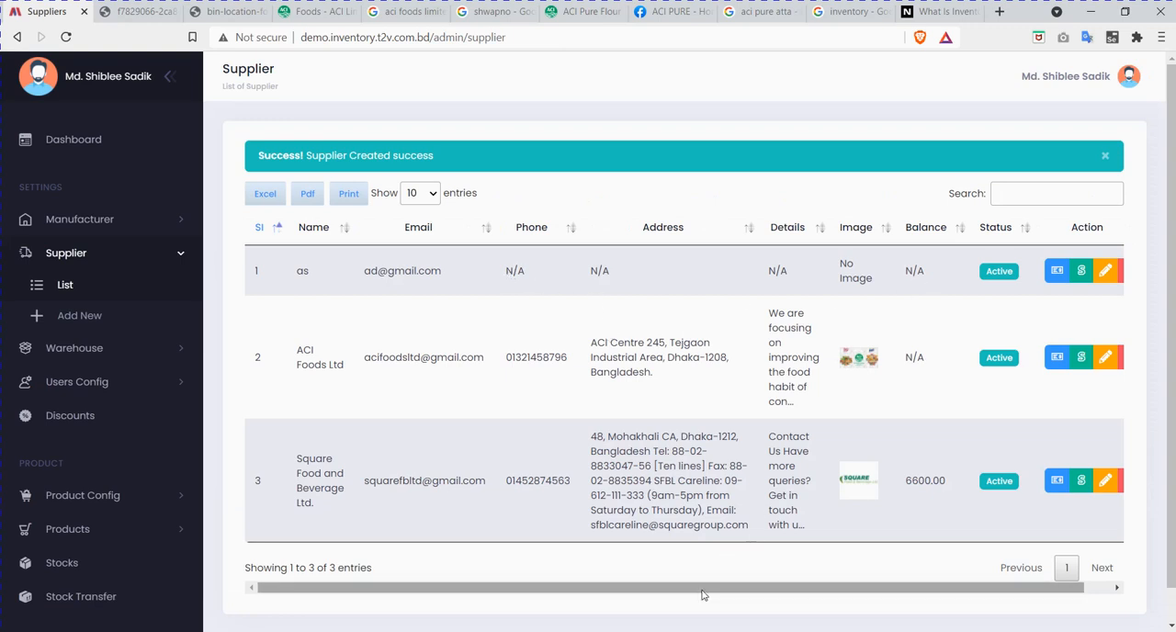
Step: Delete the supplier named as from the supplier list
{"action": "left_click_drag", "start_coordinate": [707, 591], "coordinate": [736, 591]}
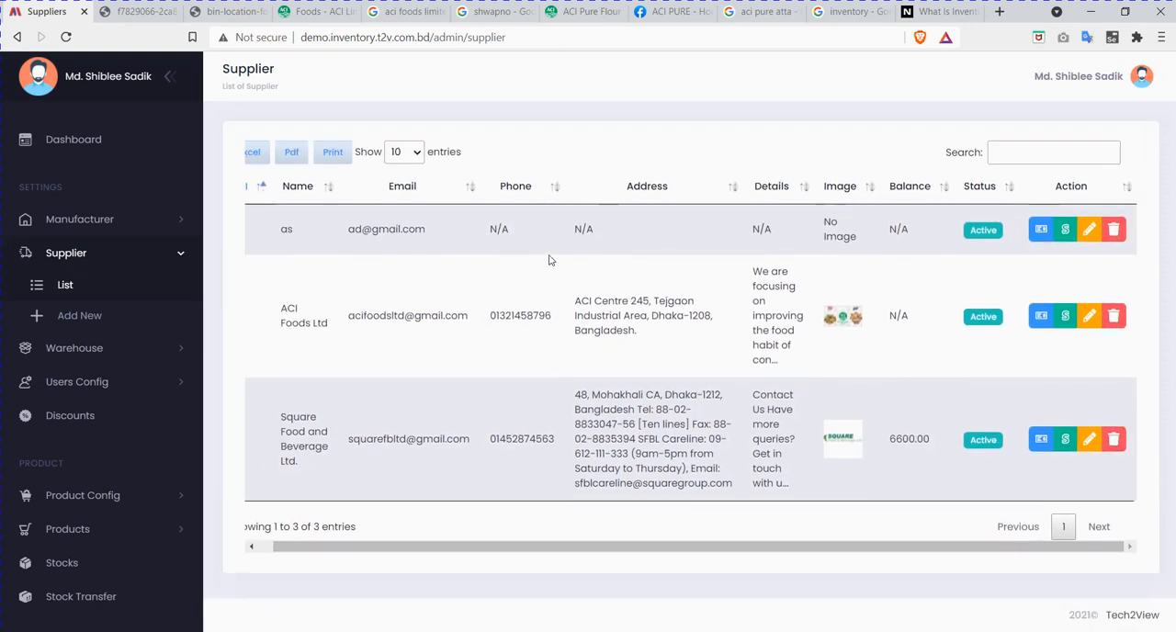
{"action": "left_click", "coordinate": [1114, 230]}
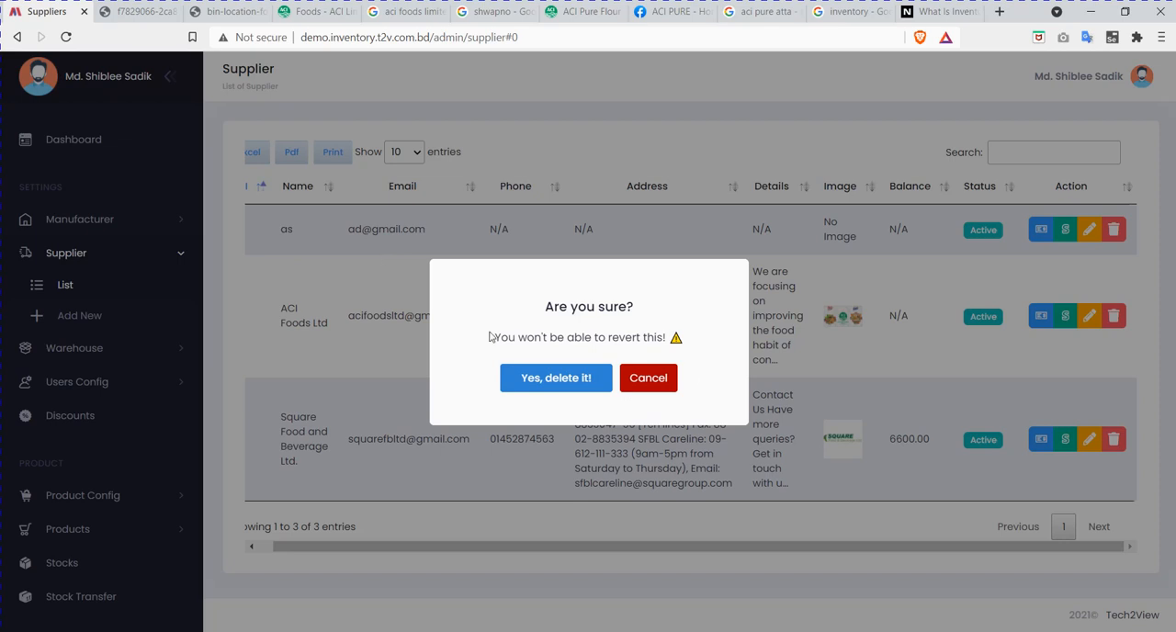
{"action": "left_click", "coordinate": [555, 387]}
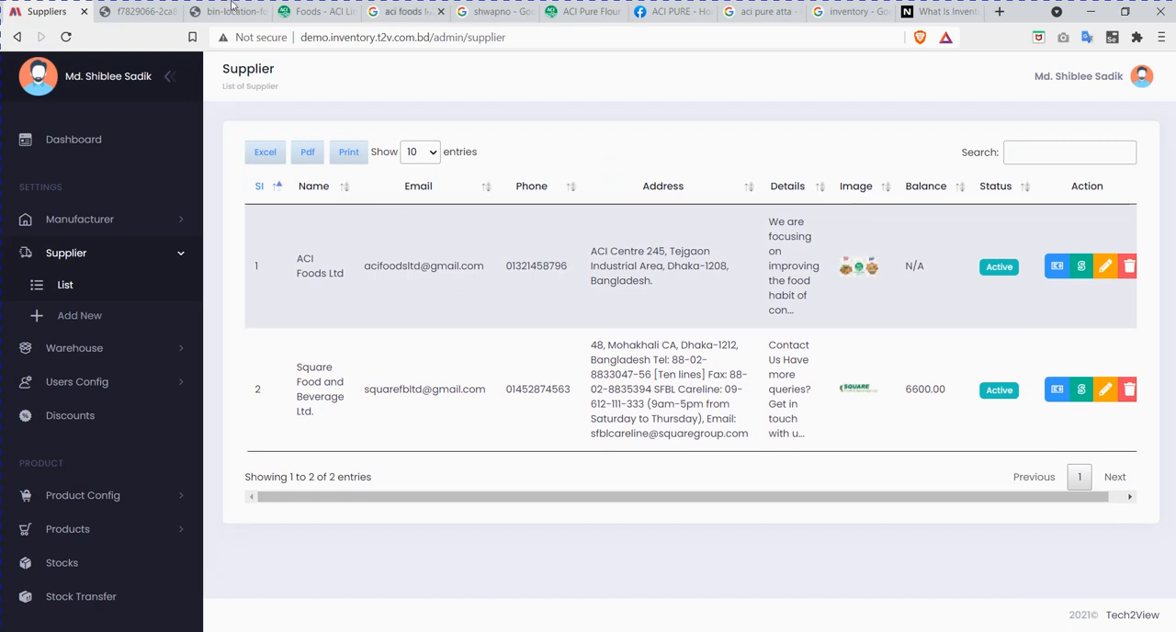
Step: Open the list of warehouses and review the existing entries
{"action": "left_click", "coordinate": [130, 256]}
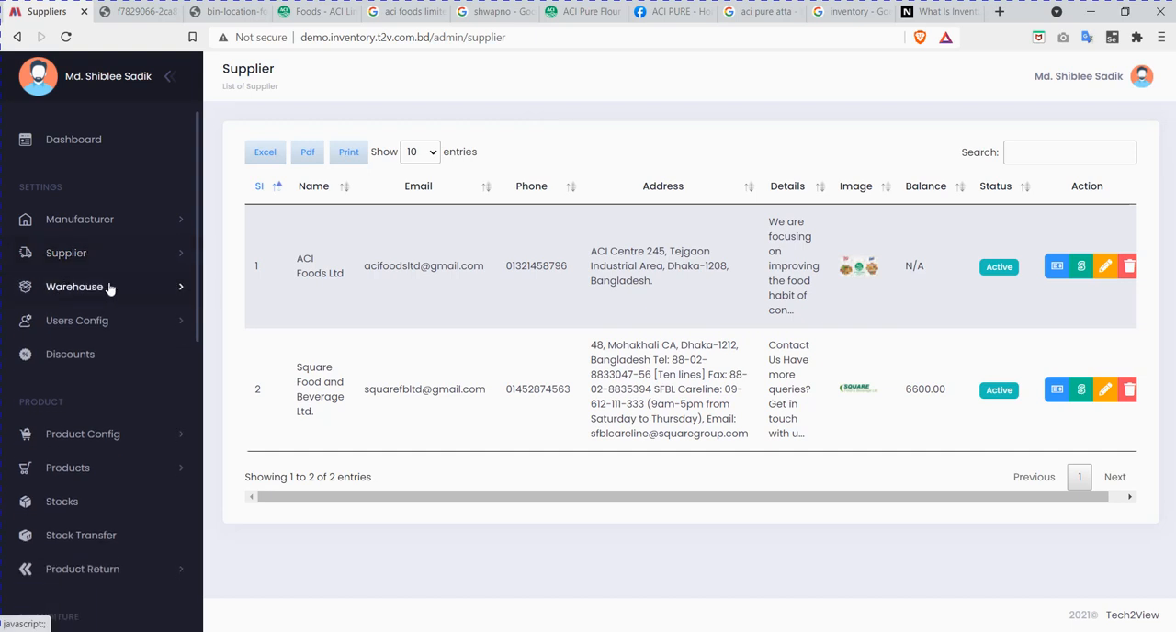
{"action": "left_click", "coordinate": [109, 289]}
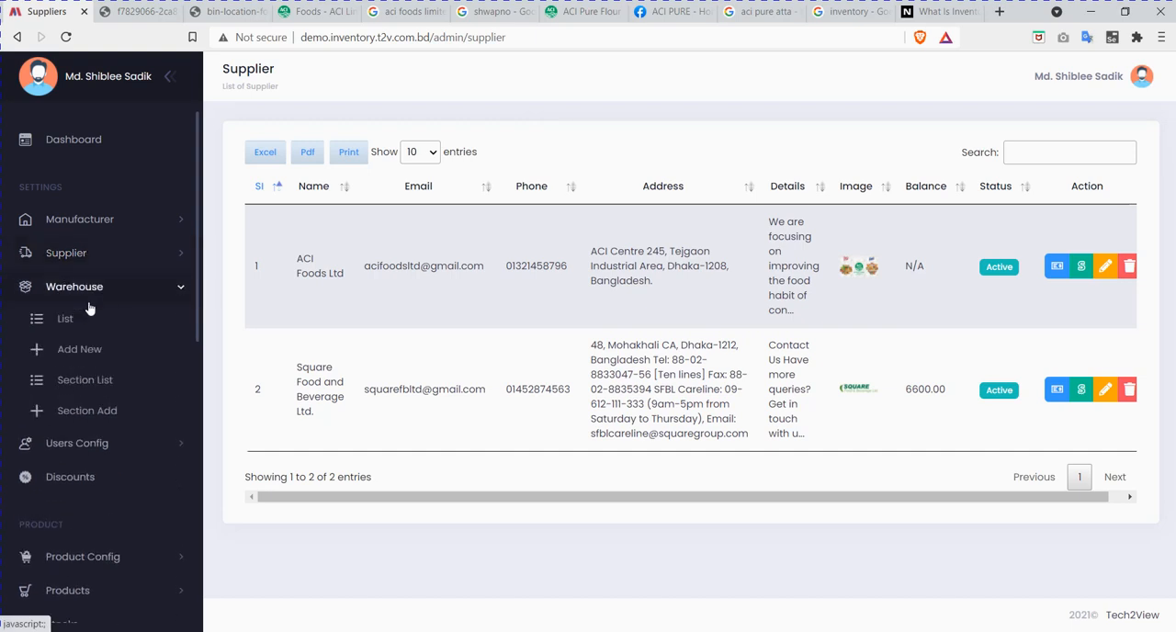
{"action": "left_click", "coordinate": [61, 321]}
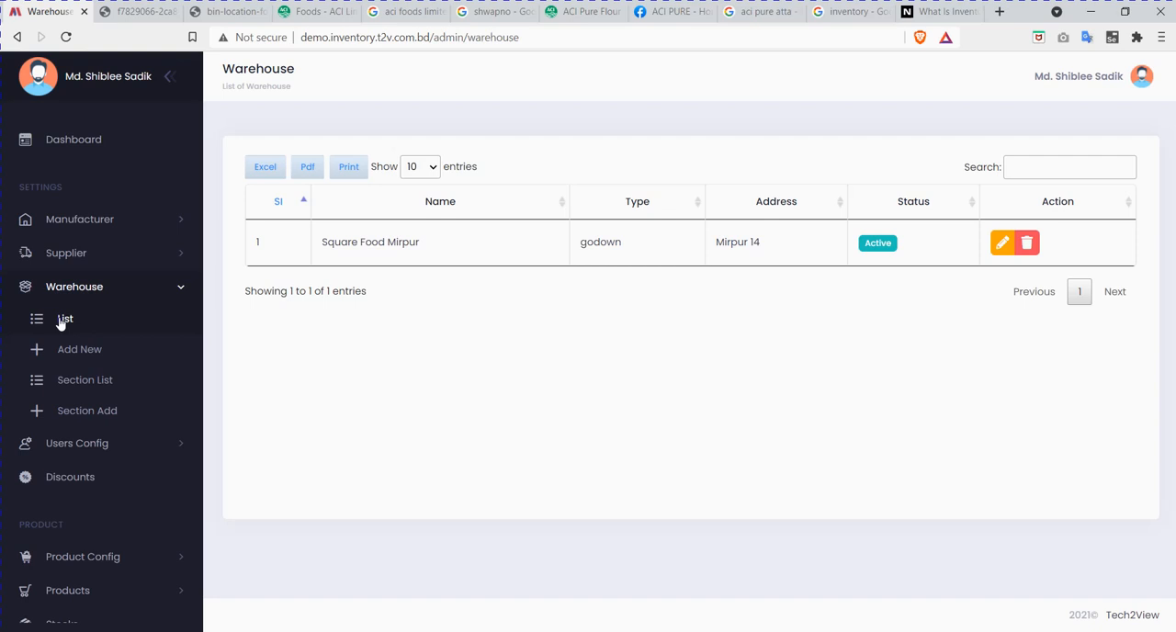
Step: Start a new warehouse named Shwapno and set its type to Godown
{"action": "left_click", "coordinate": [95, 353]}
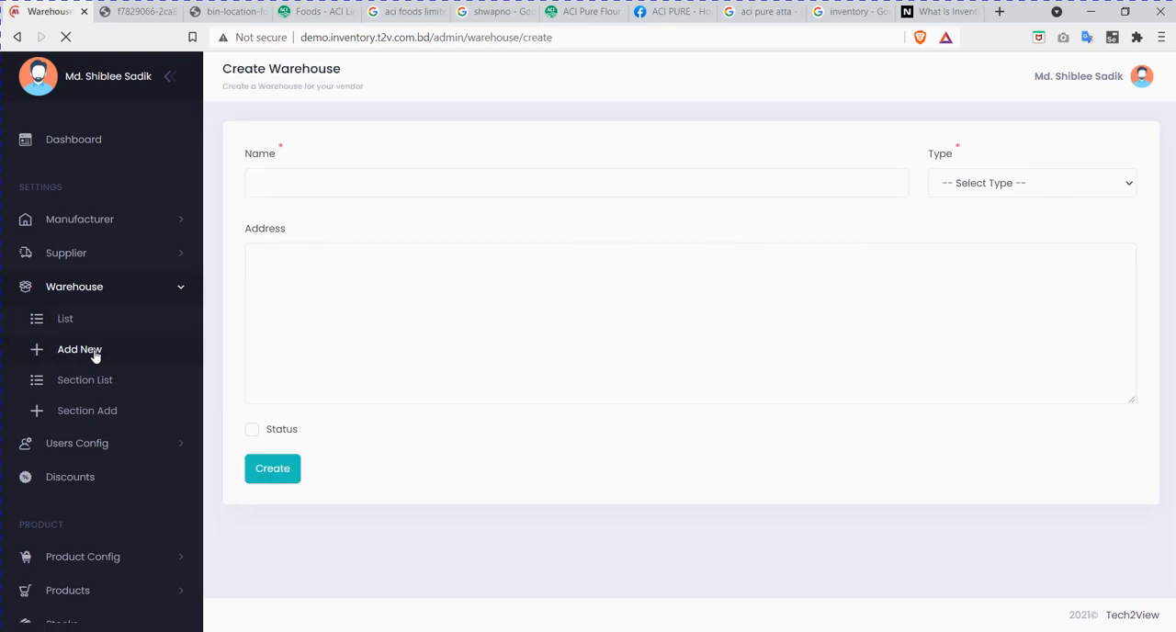
{"action": "left_click", "coordinate": [460, 182]}
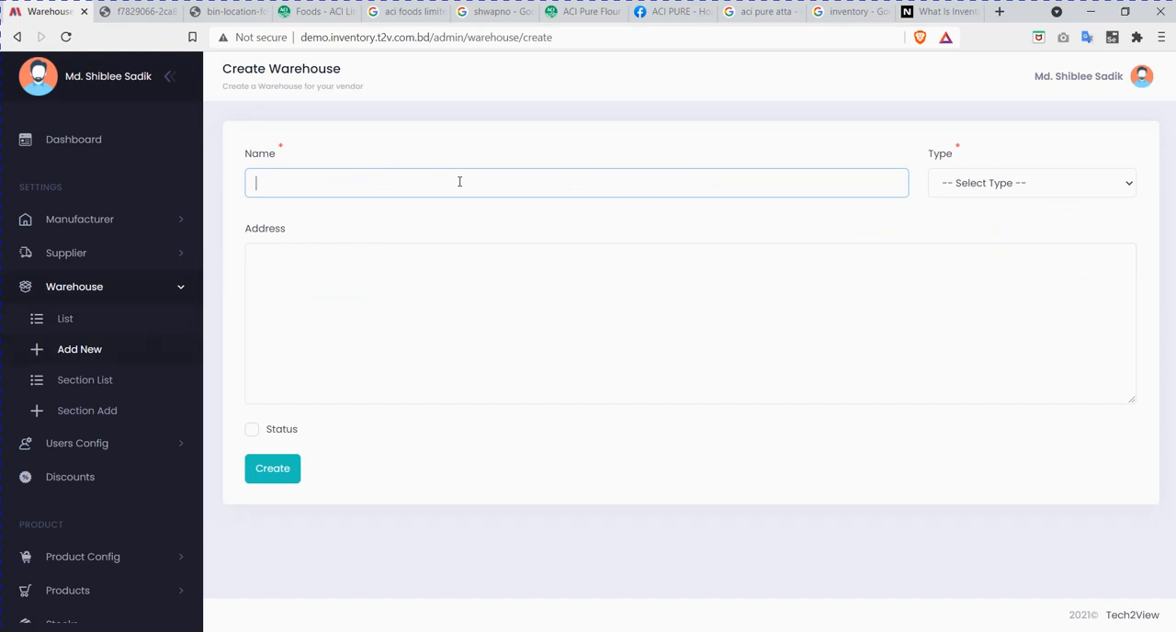
{"action": "type", "text": "Shwapno"}
{"action": "left_click", "coordinate": [1078, 189]}
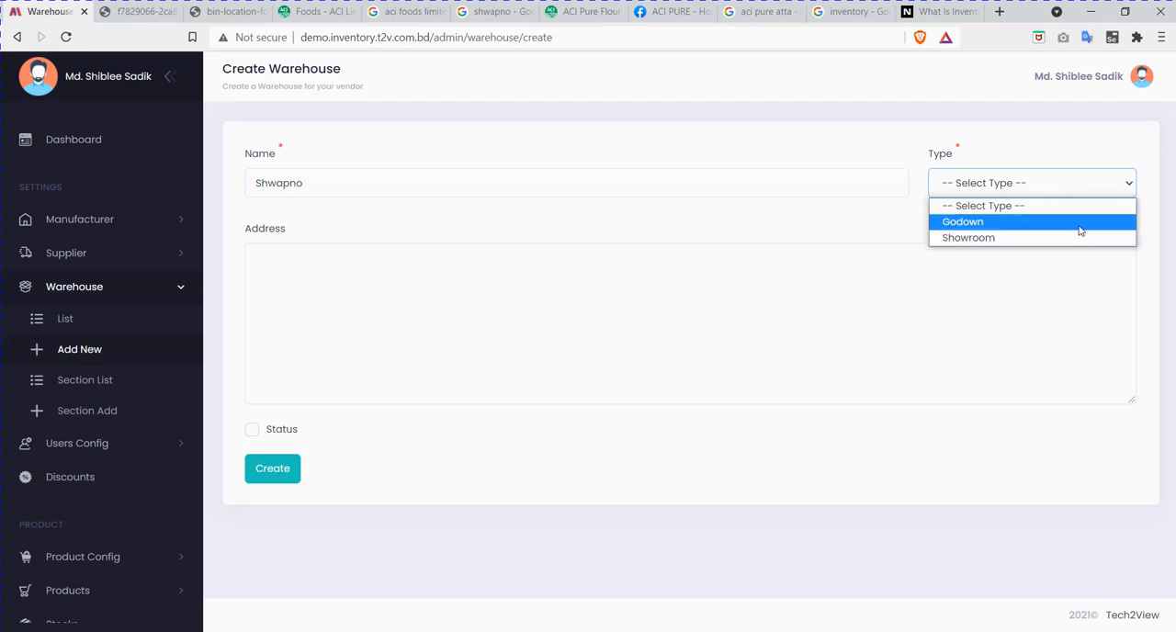
{"action": "left_click", "coordinate": [971, 224]}
Step: Fill in the Shwapno warehouse's address, enable its status and create it
{"action": "left_click", "coordinate": [443, 320]}
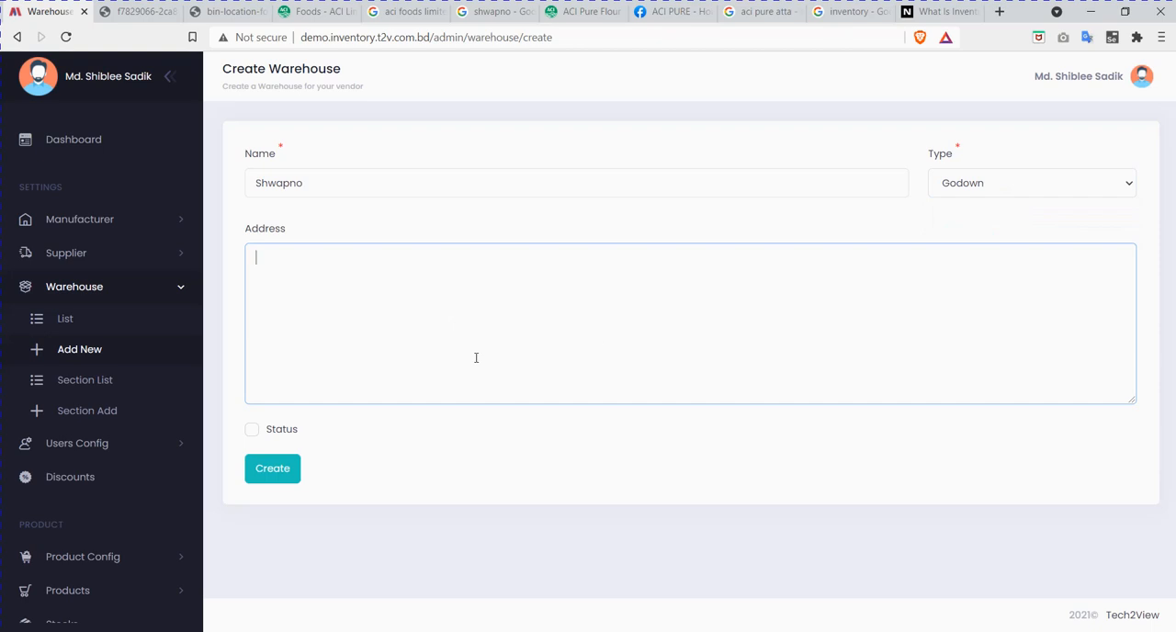
{"action": "type", "text": "Dhanmondi, Dhaka."}
{"action": "left_click", "coordinate": [253, 432]}
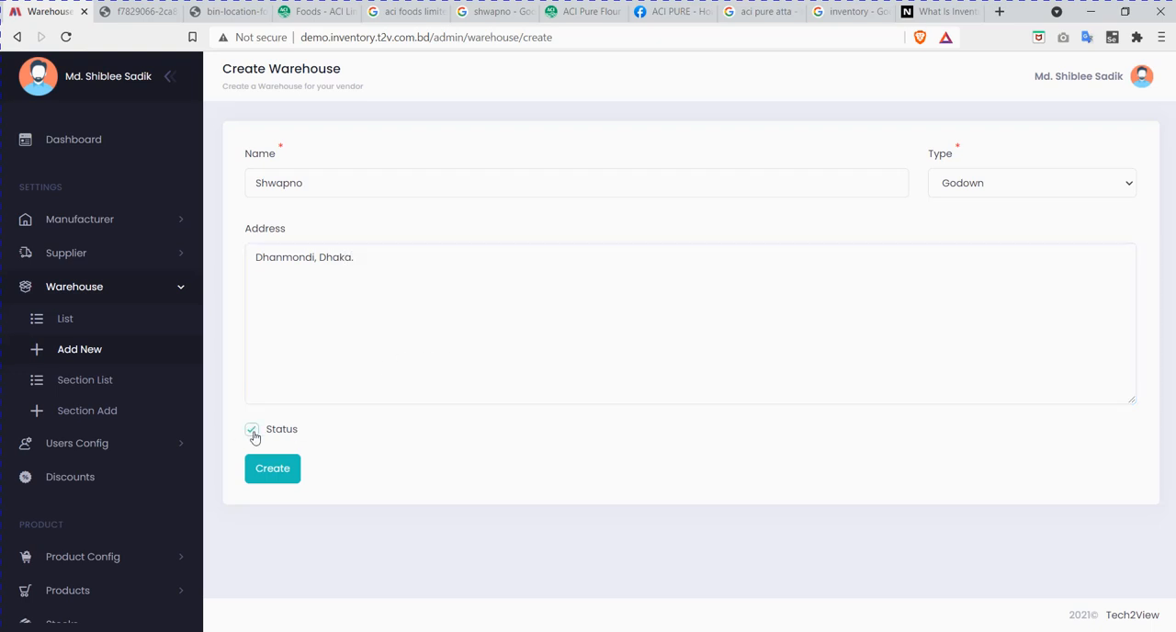
{"action": "left_click", "coordinate": [276, 473]}
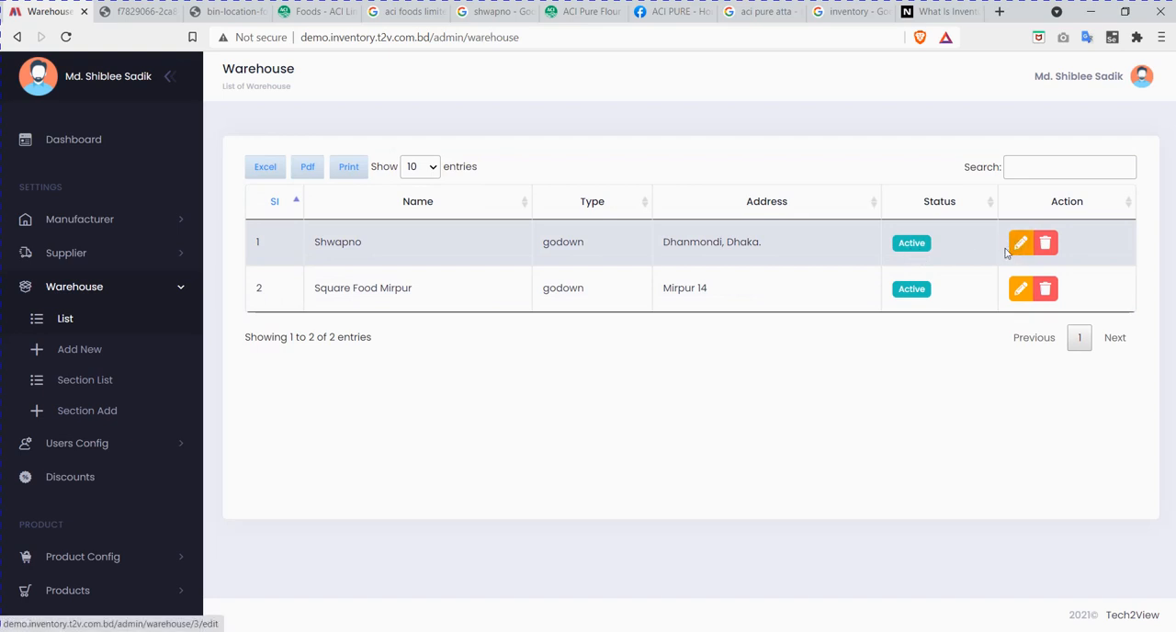
Step: Review the list of warehouse sections and return to the warehouse list
{"action": "left_click", "coordinate": [1027, 167]}
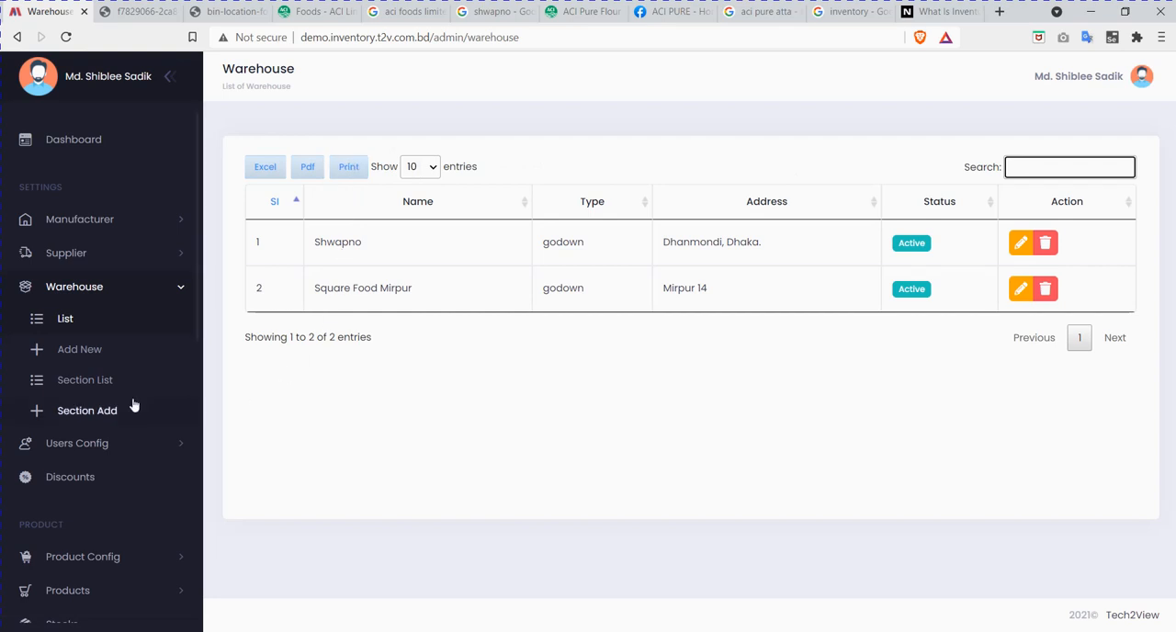
{"action": "left_click", "coordinate": [65, 384]}
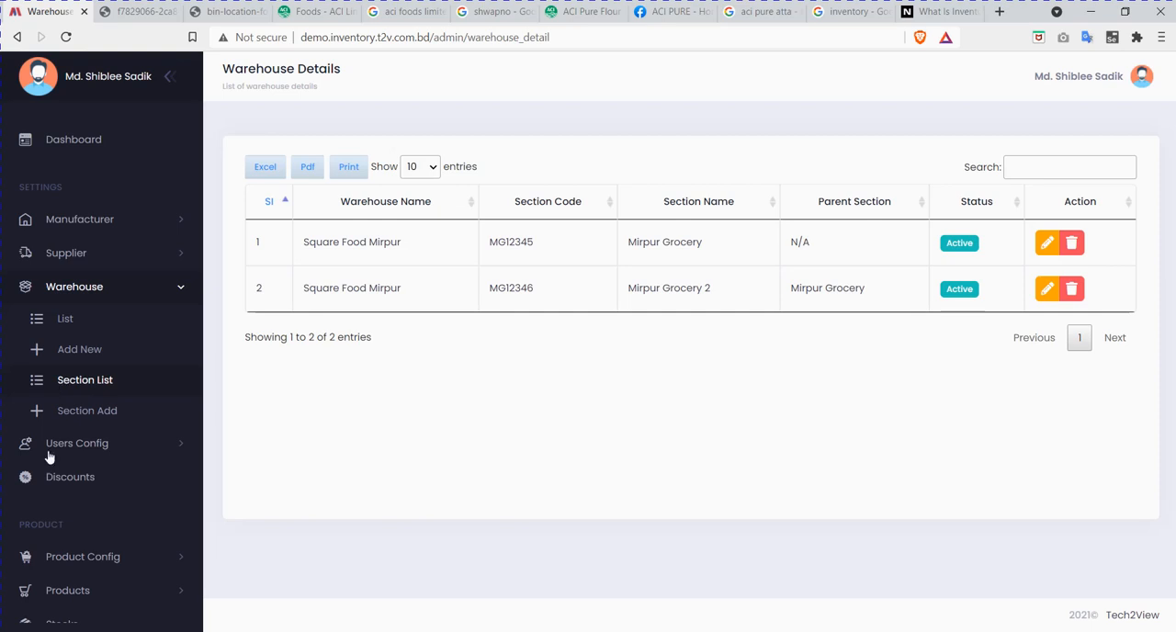
{"action": "left_click", "coordinate": [77, 324]}
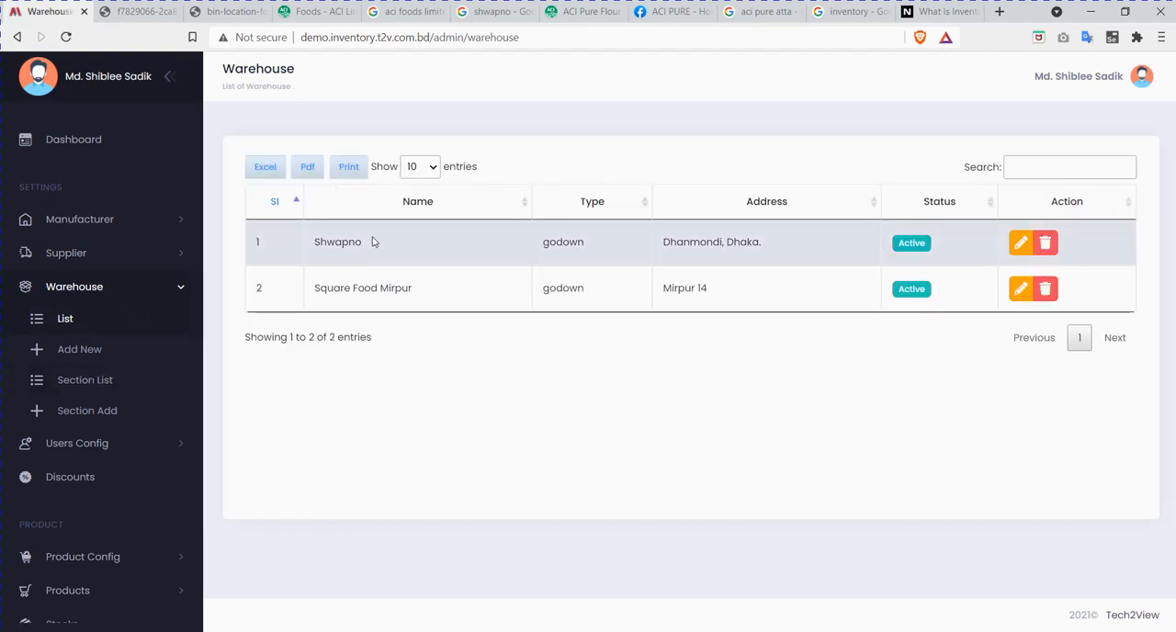
Step: Rename the Shwapno warehouse to Shwapno Mirpur and save the update
{"action": "left_click", "coordinate": [1020, 242]}
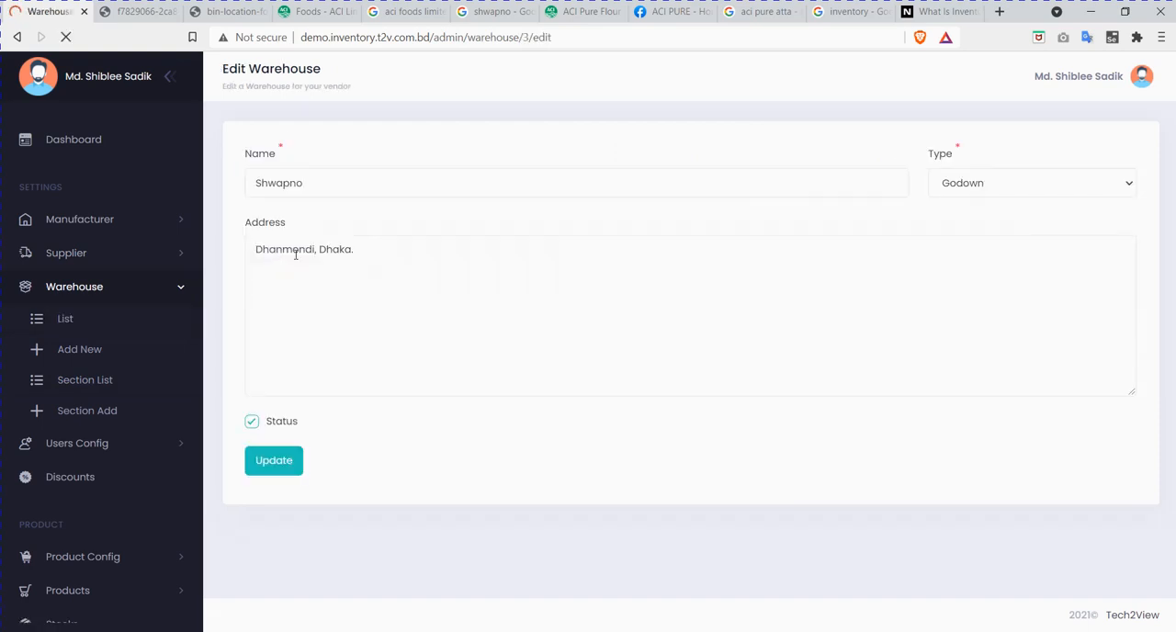
{"action": "left_click", "coordinate": [354, 175]}
{"action": "type", "text": "Mirpur"}
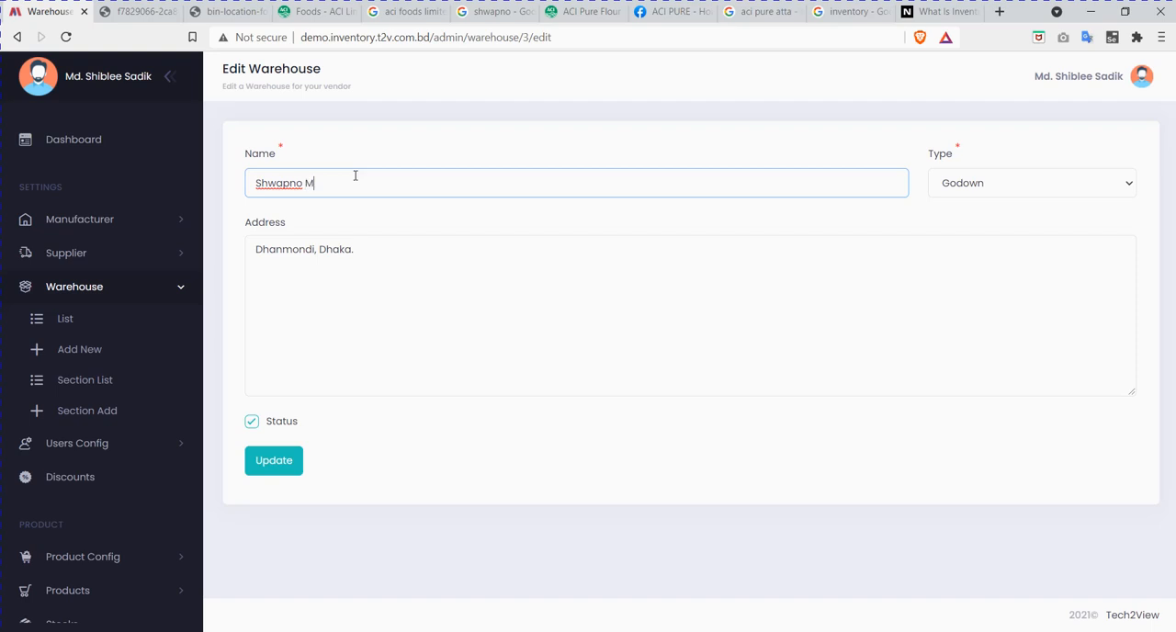
{"action": "left_click", "coordinate": [274, 468]}
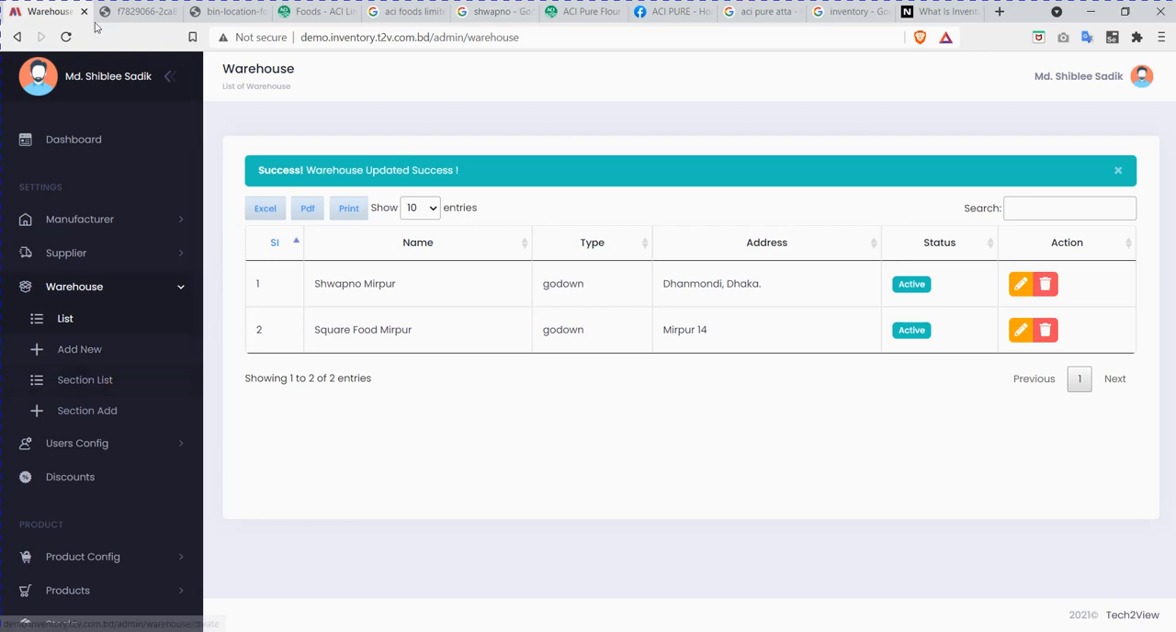
Step: View the bin-location warehouse picture open in another browser tab
{"action": "left_click", "coordinate": [138, 11]}
{"action": "left_click", "coordinate": [227, 11]}
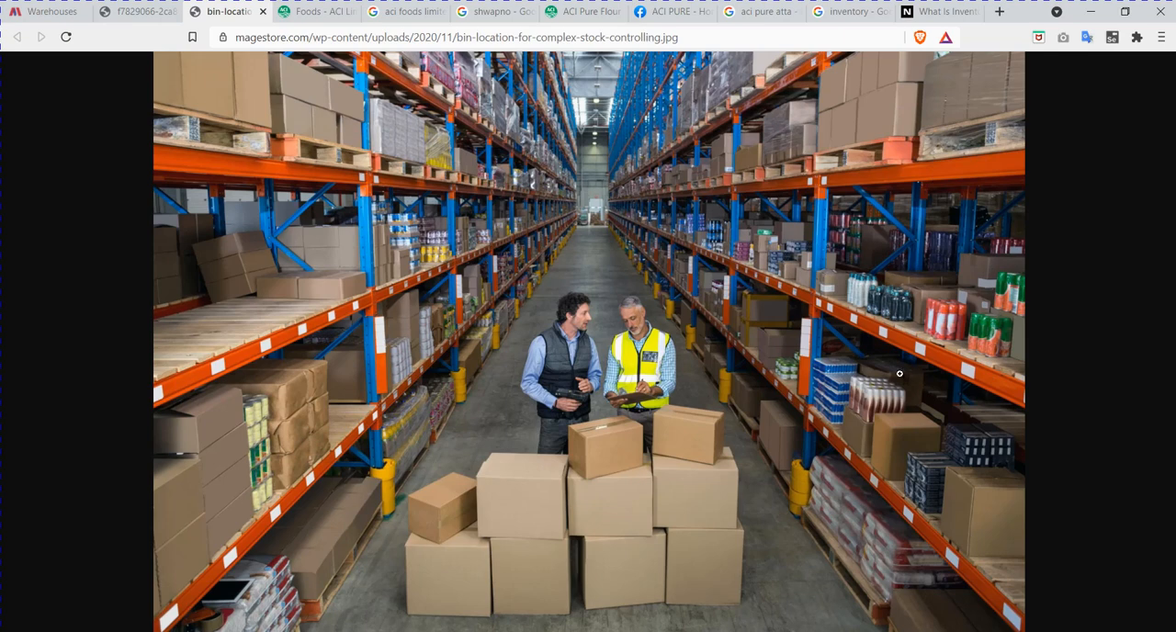
Step: Return to the inventory system and start a new warehouse section with Shwapno Mirpur as its warehouse
{"action": "left_click_drag", "start_coordinate": [228, 12], "coordinate": [142, 10]}
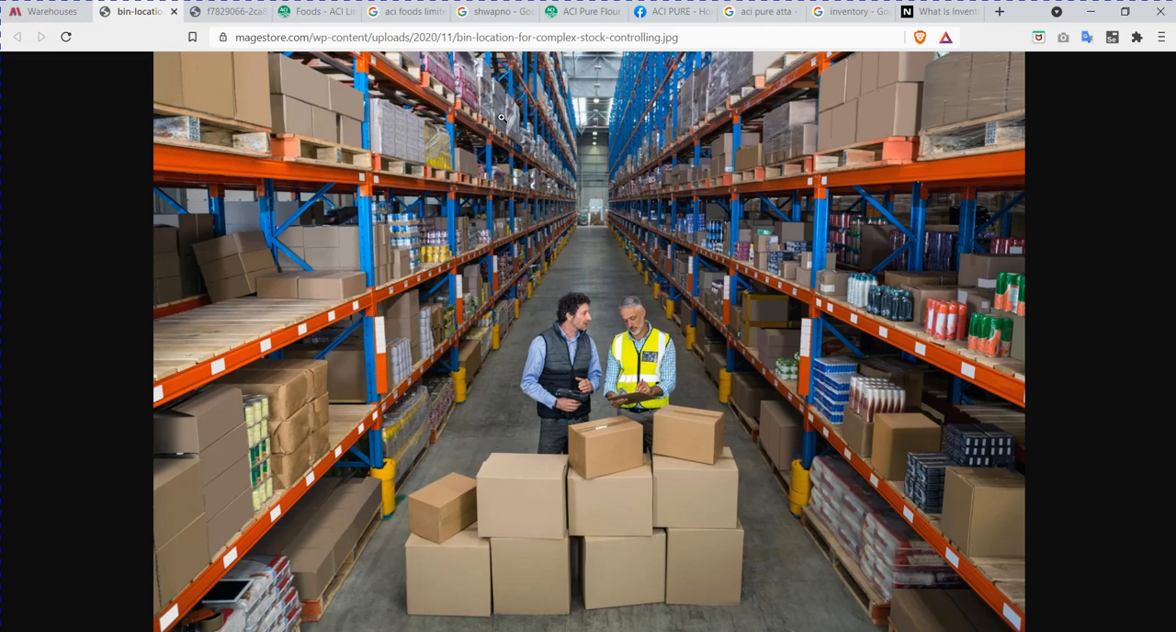
{"action": "left_click", "coordinate": [46, 12]}
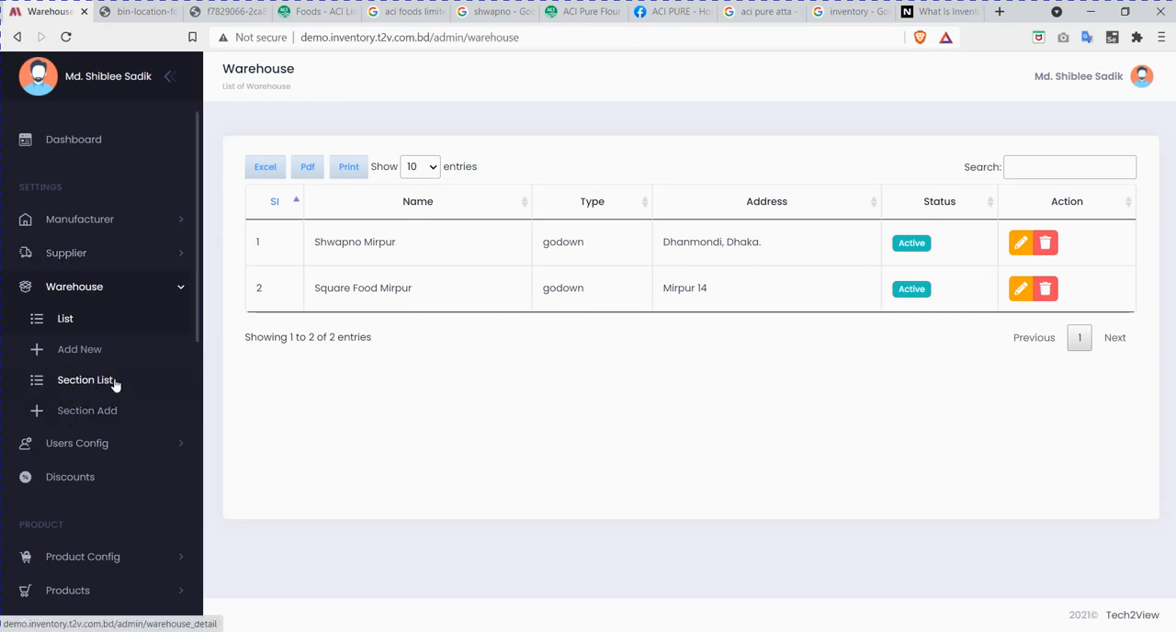
{"action": "left_click", "coordinate": [103, 412]}
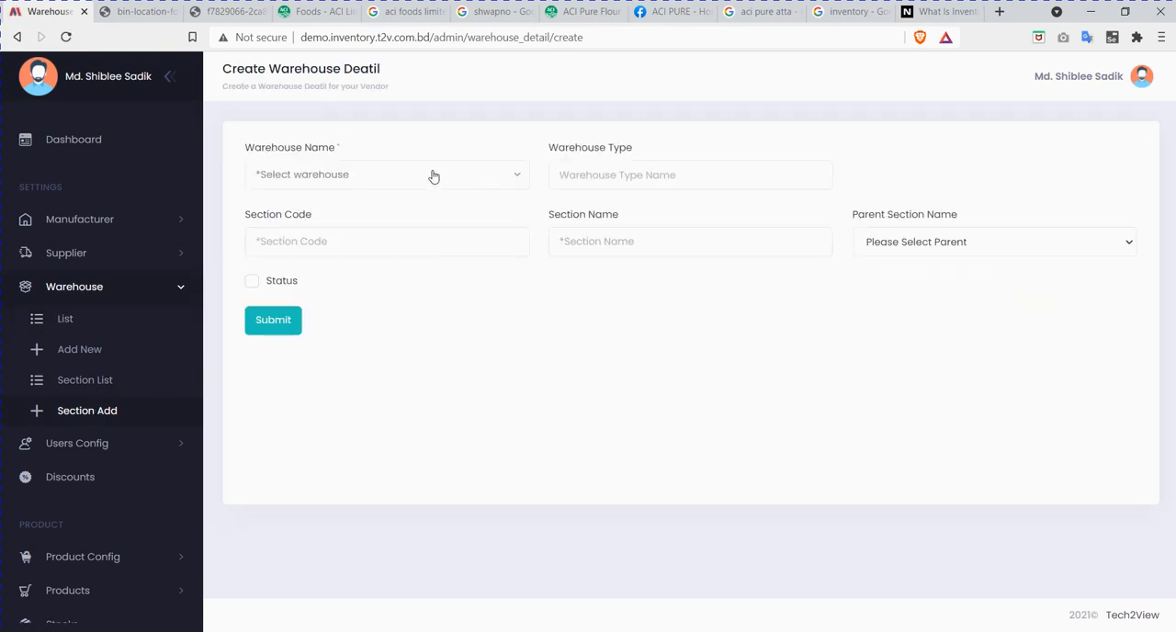
{"action": "left_click", "coordinate": [434, 175]}
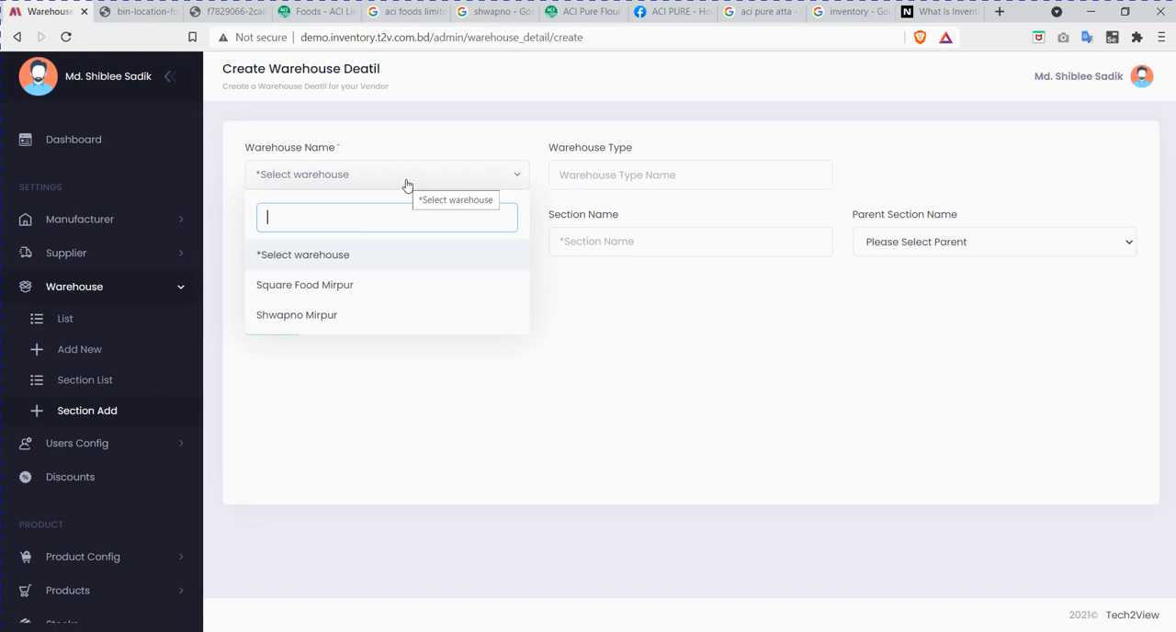
{"action": "left_click", "coordinate": [357, 315]}
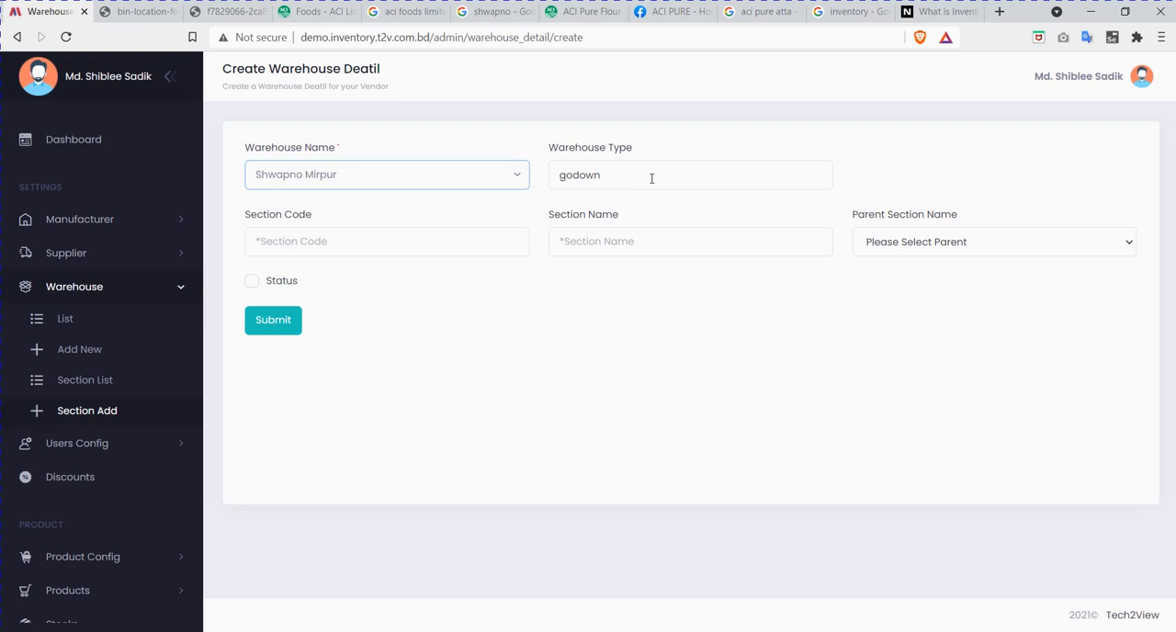
Step: Enter SHWM100 as the section code and Shwapno Mirpur Foods as the section name
{"action": "left_click", "coordinate": [367, 237]}
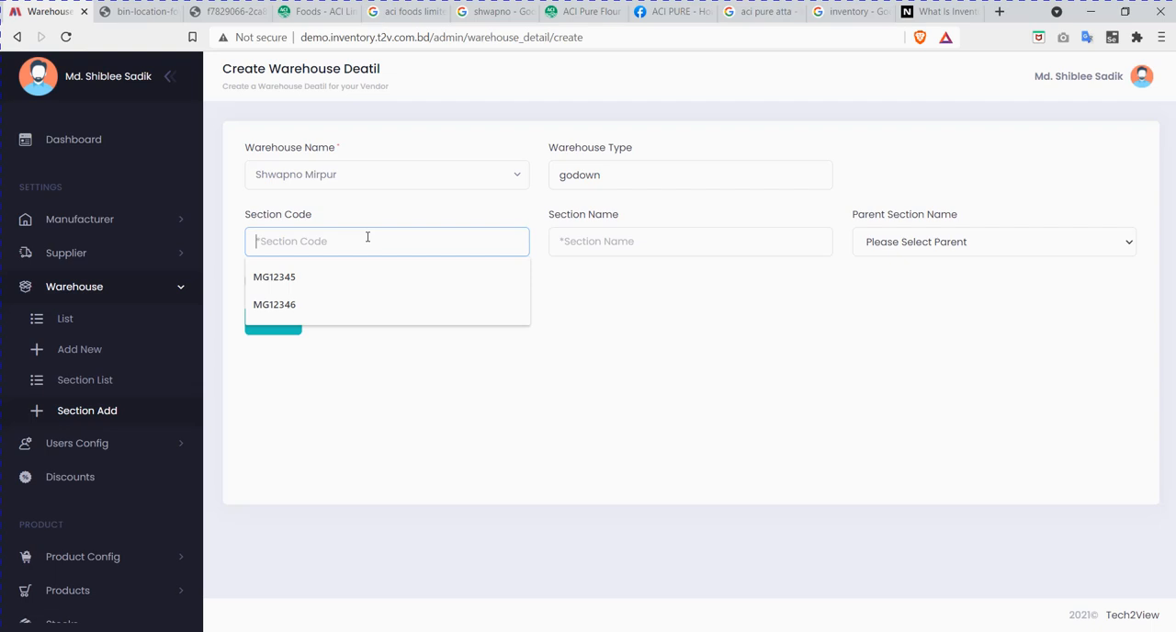
{"action": "type", "text": "SHW"}
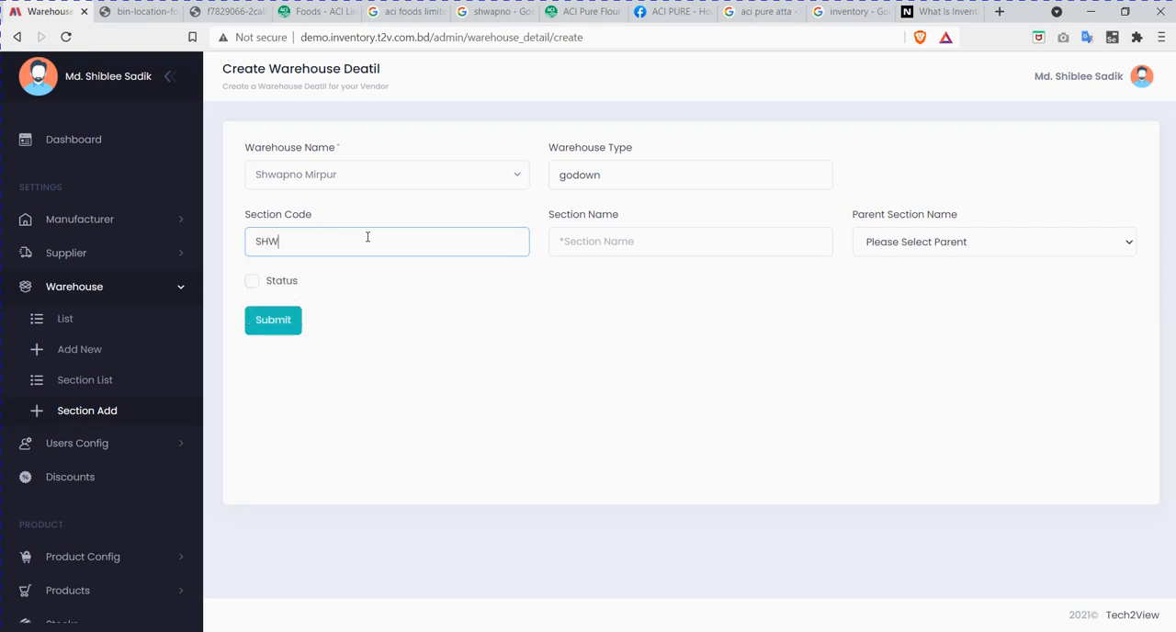
{"action": "type", "text": "M100"}
{"action": "left_click", "coordinate": [616, 244]}
{"action": "type", "text": "Shwapno Mirpur"}
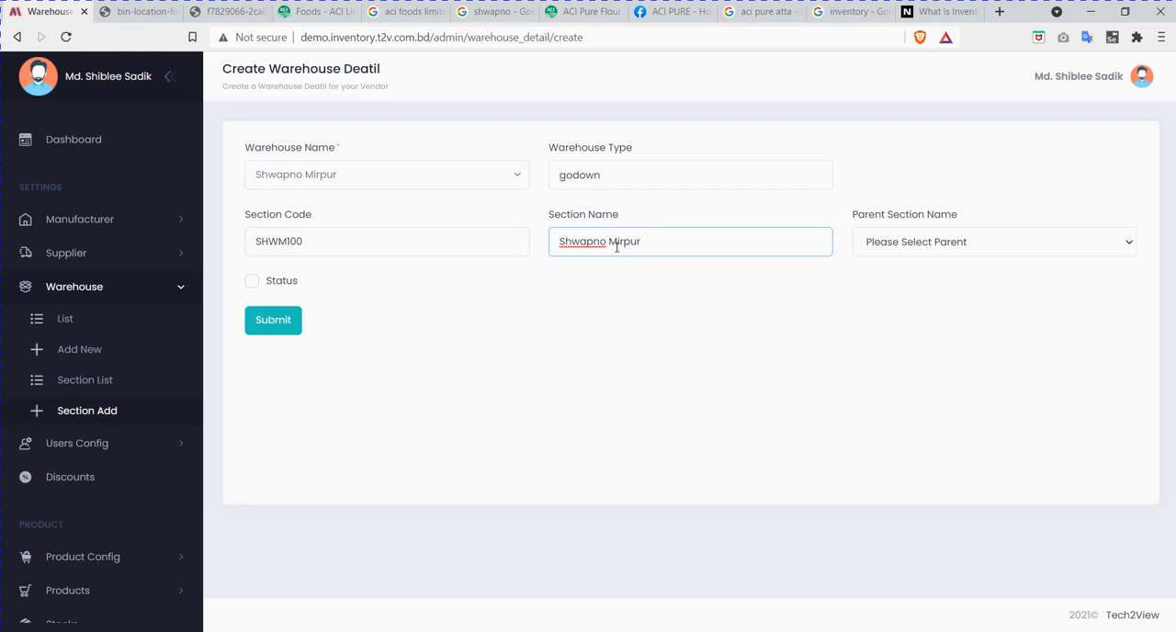
{"action": "type", "text": " Foods"}
Step: Leave the Shwapno Mirpur Foods section without a parent, enable its status and submit it
{"action": "left_click", "coordinate": [904, 243]}
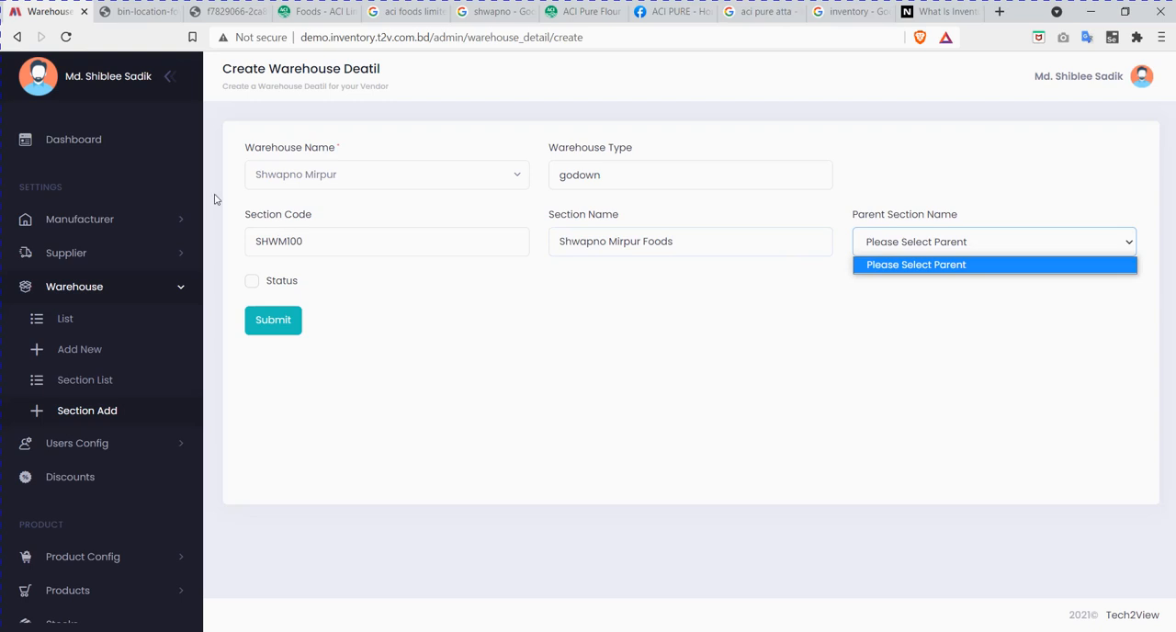
{"action": "left_click", "coordinate": [429, 339]}
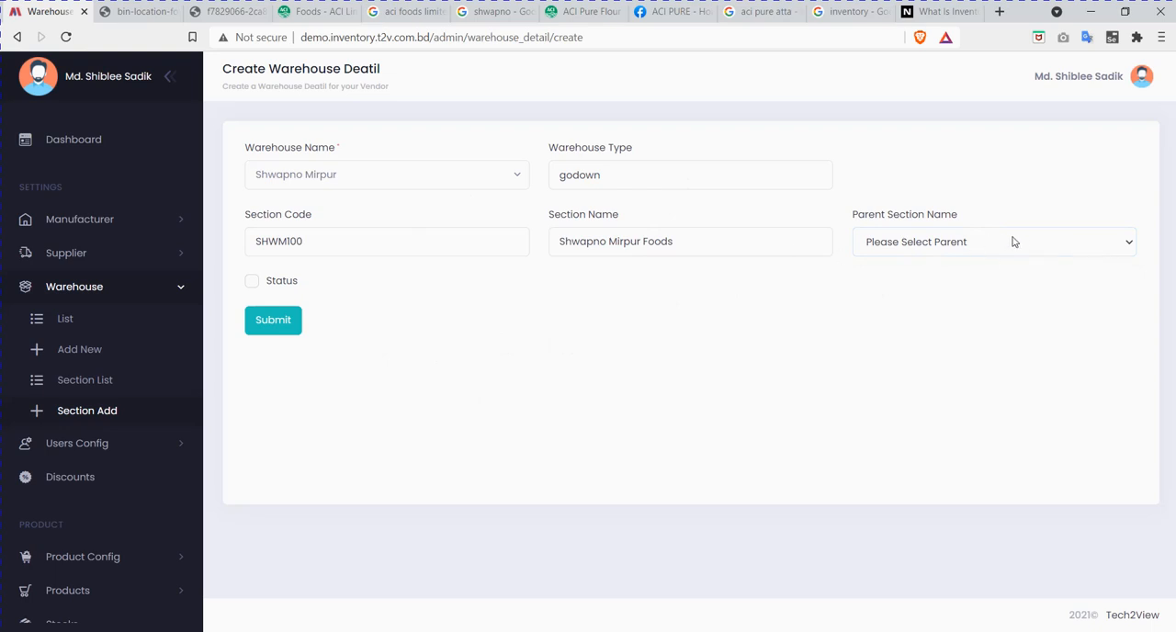
{"action": "left_click", "coordinate": [249, 283]}
{"action": "left_click", "coordinate": [272, 321]}
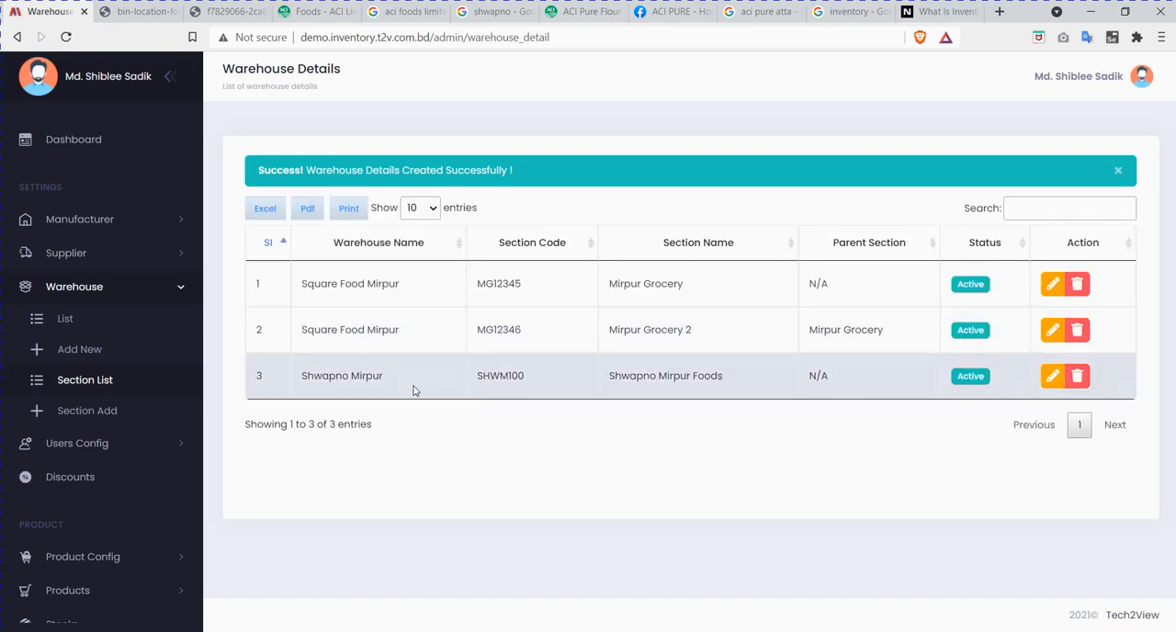
Step: Review the warehouse name, section code and section name of the new Shwapno Mirpur entry in the section list
{"action": "left_click_drag", "start_coordinate": [402, 381], "coordinate": [307, 381]}
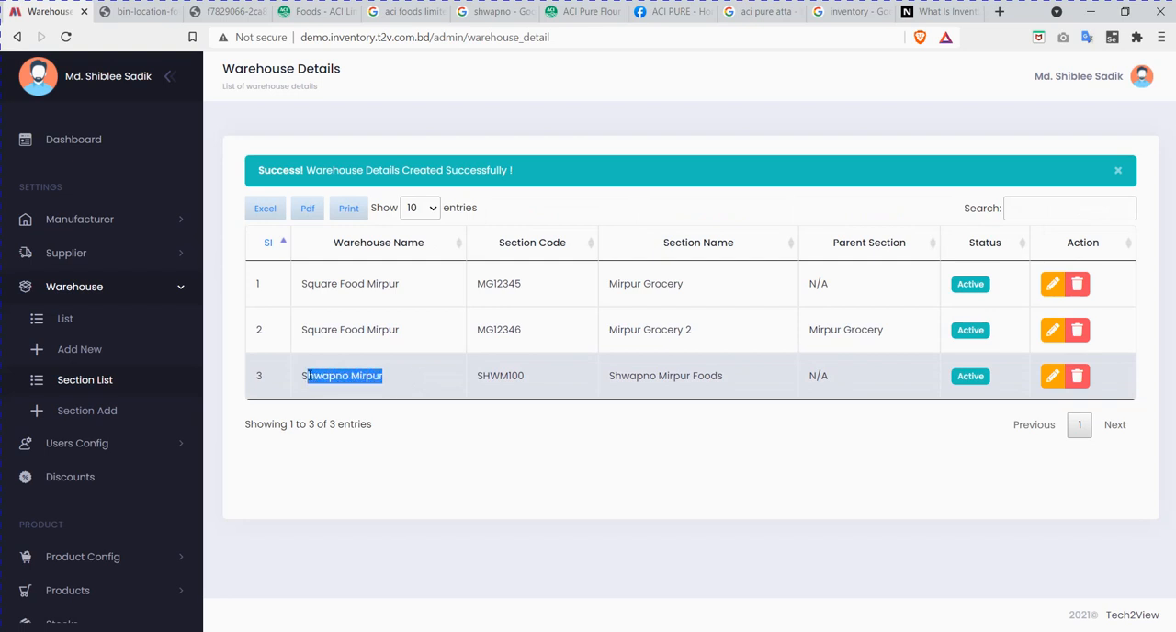
{"action": "left_click", "coordinate": [408, 331]}
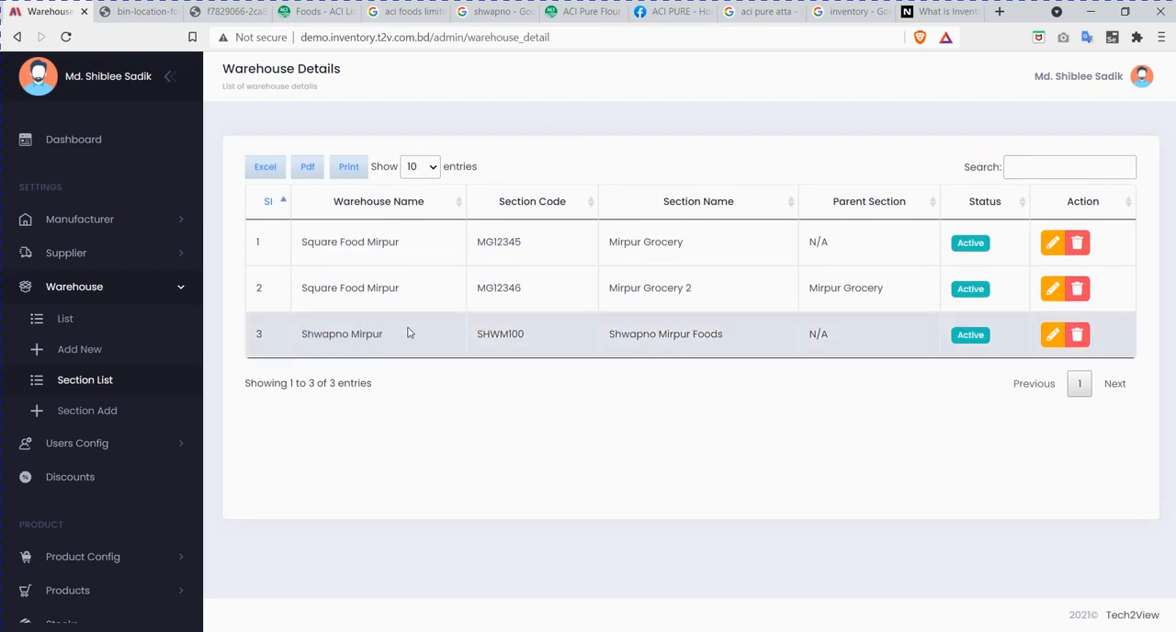
{"action": "left_click_drag", "start_coordinate": [539, 336], "coordinate": [491, 340]}
{"action": "mouse_move", "coordinate": [682, 355]}
{"action": "left_mouse_down"}
{"action": "mouse_move", "coordinate": [693, 336]}
{"action": "mouse_move", "coordinate": [681, 336]}
{"action": "left_mouse_up"}
{"action": "left_click", "coordinate": [741, 342]}
{"action": "left_click", "coordinate": [740, 338]}
Step: Start another warehouse section, consult the warehouse picture in the other browser tab, and choose Shwapno Mirpur as the section's warehouse
{"action": "left_click", "coordinate": [105, 427]}
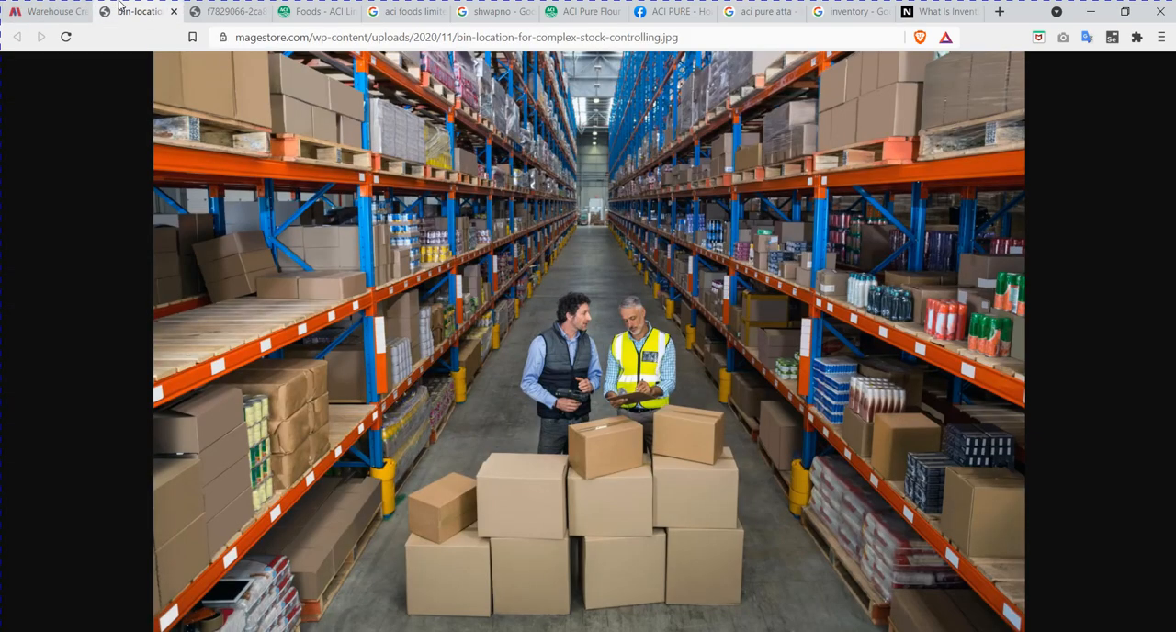
{"action": "left_click", "coordinate": [138, 11]}
{"action": "left_click", "coordinate": [34, 9]}
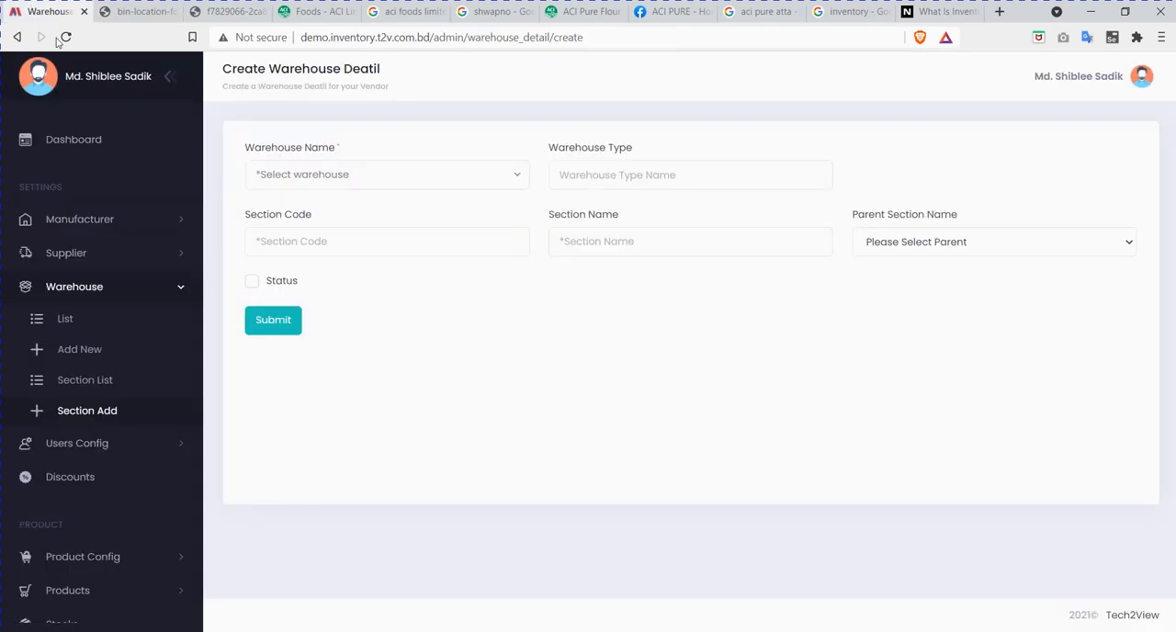
{"action": "left_click", "coordinate": [345, 177]}
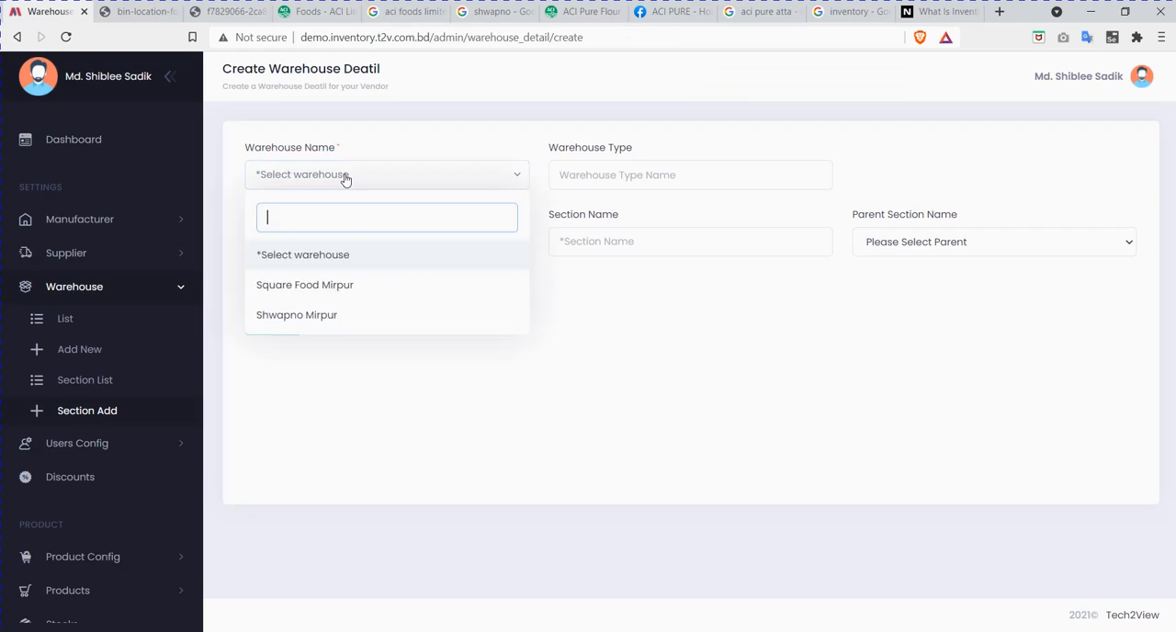
{"action": "left_click", "coordinate": [340, 316]}
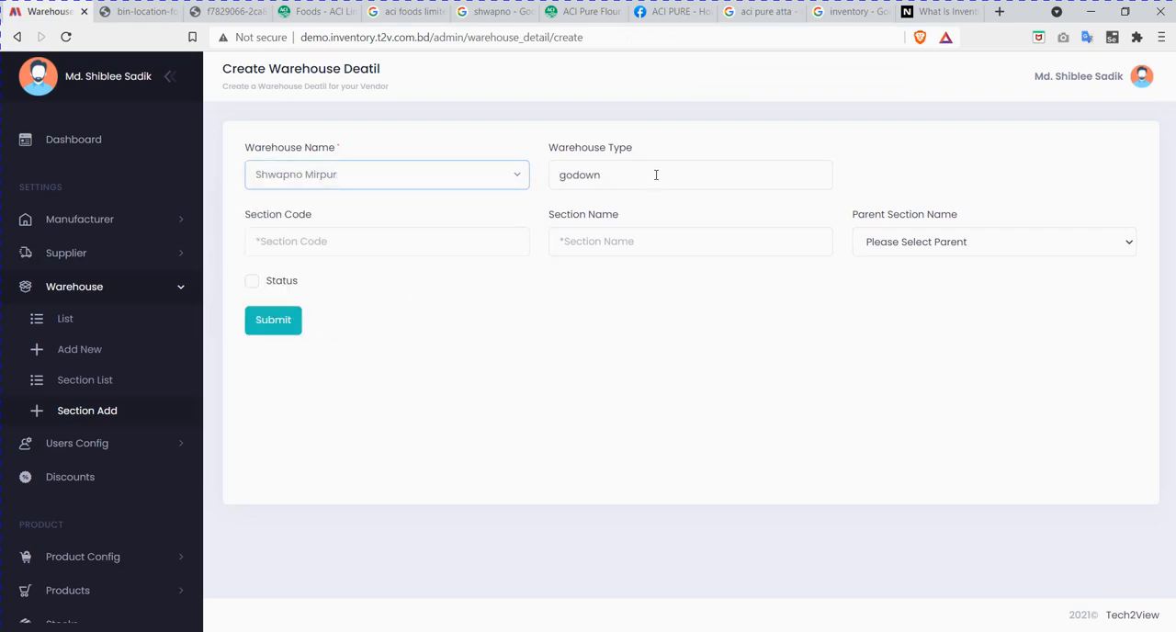
Step: Enter SHWM101 as the section code and Shwapno Mirpur Foods - Atta as the section name
{"action": "left_click", "coordinate": [312, 250]}
{"action": "left_click", "coordinate": [319, 329]}
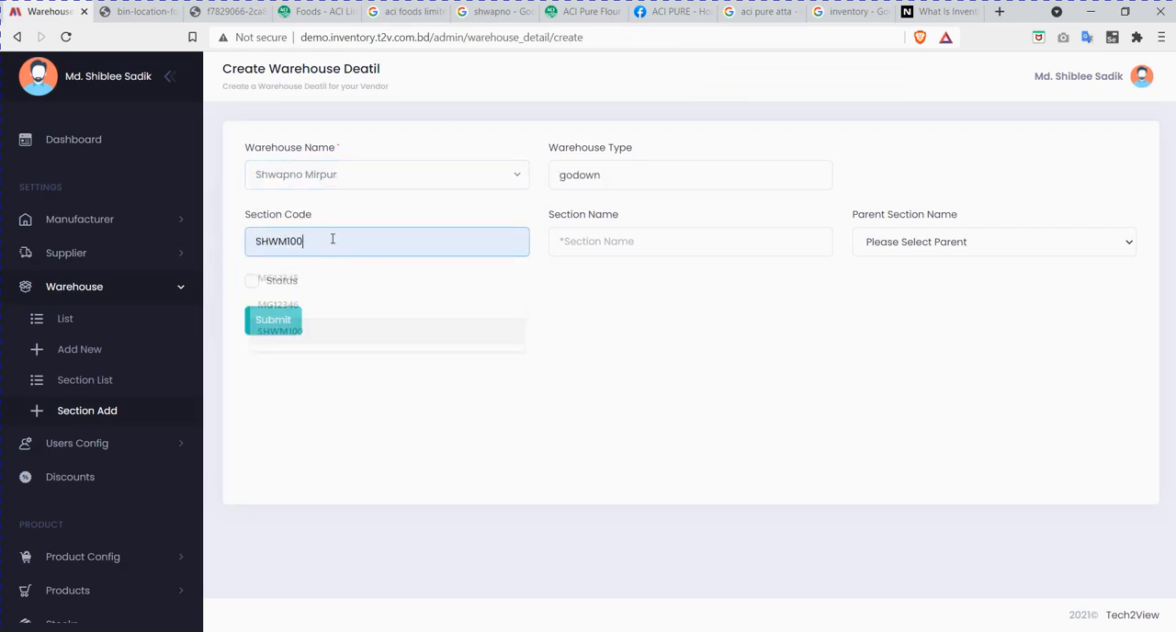
{"action": "key", "text": "BackSpace"}
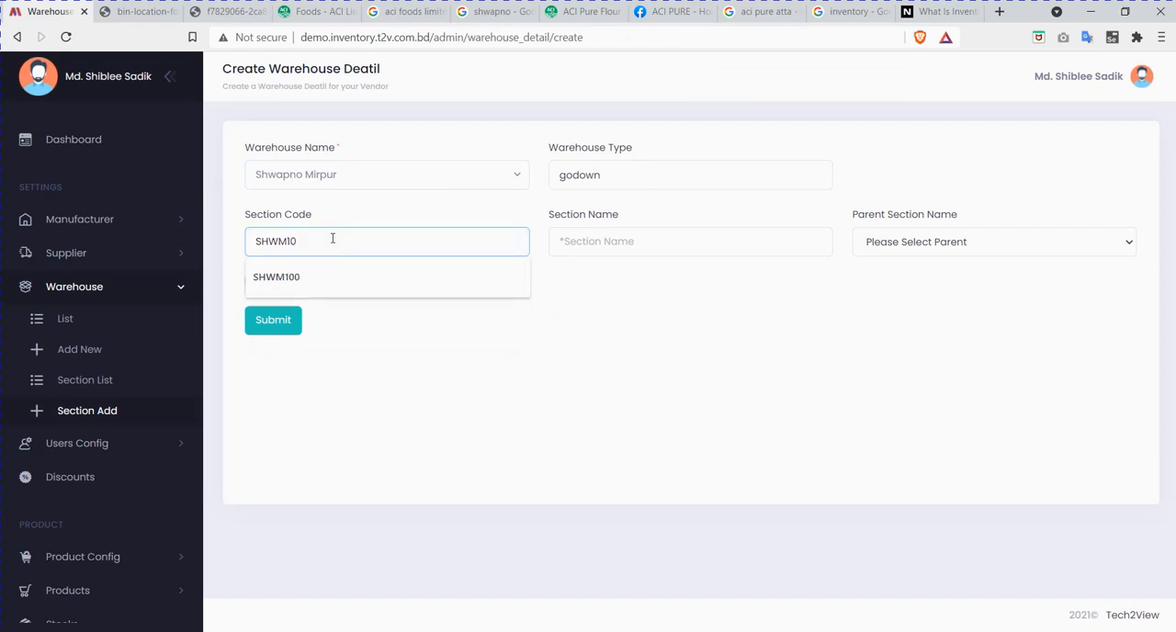
{"action": "type", "text": "1"}
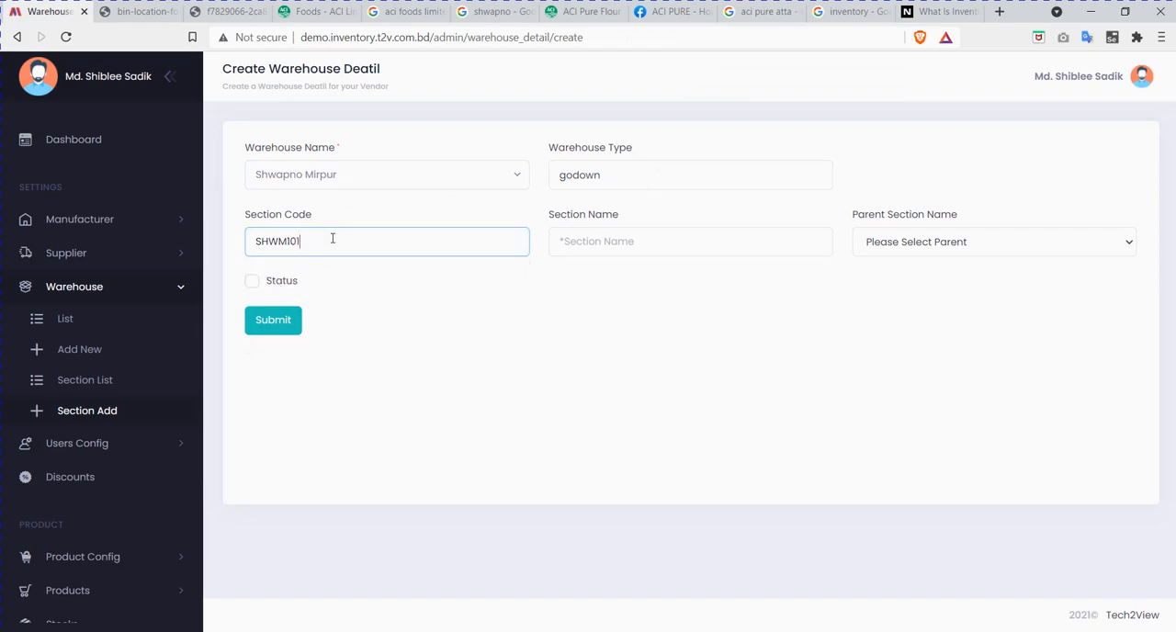
{"action": "left_click", "coordinate": [647, 237]}
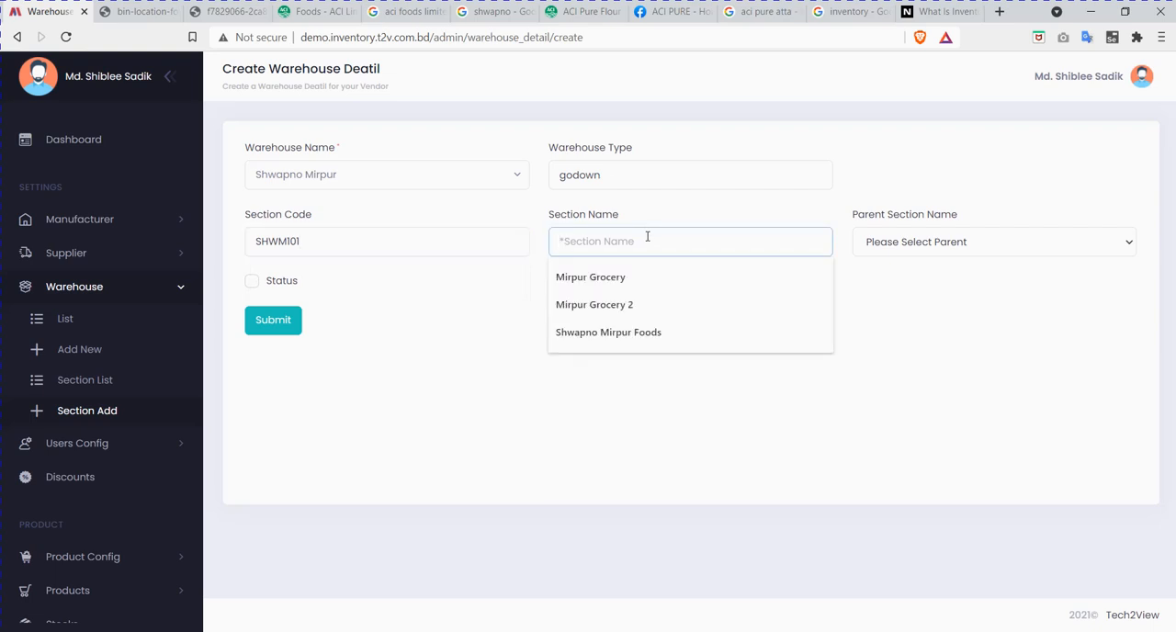
{"action": "left_click", "coordinate": [640, 340]}
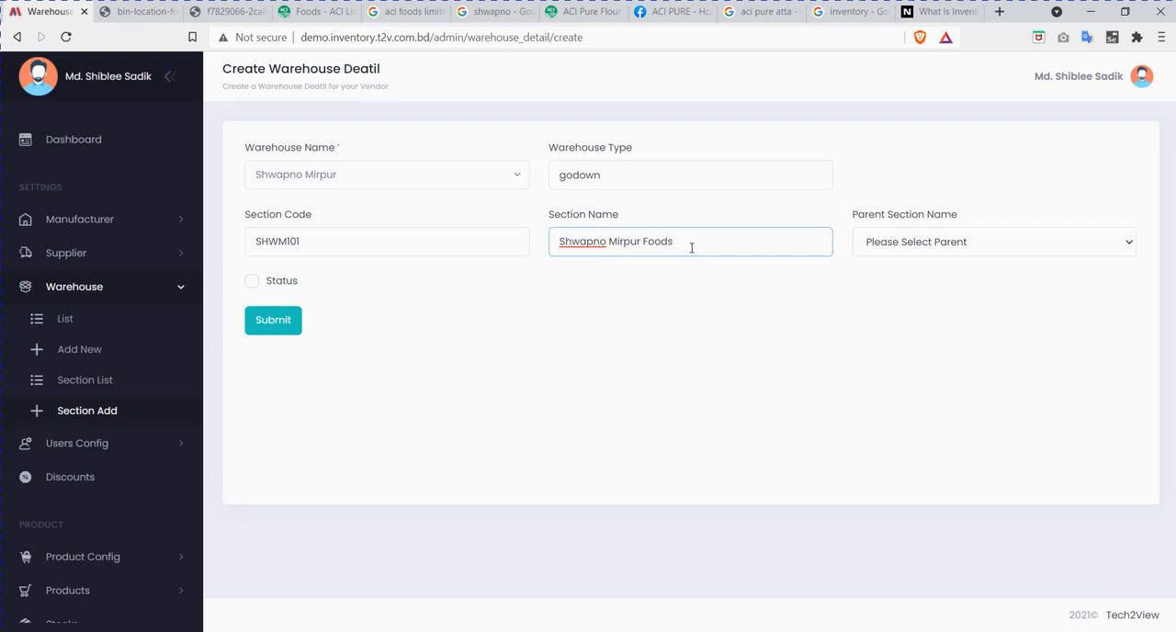
{"action": "type", "text": "- Atta"}
Step: Set Shwapno Mirpur Foods as the parent section of the Atta section, consulting the warehouse picture beforehand
{"action": "left_click", "coordinate": [936, 246]}
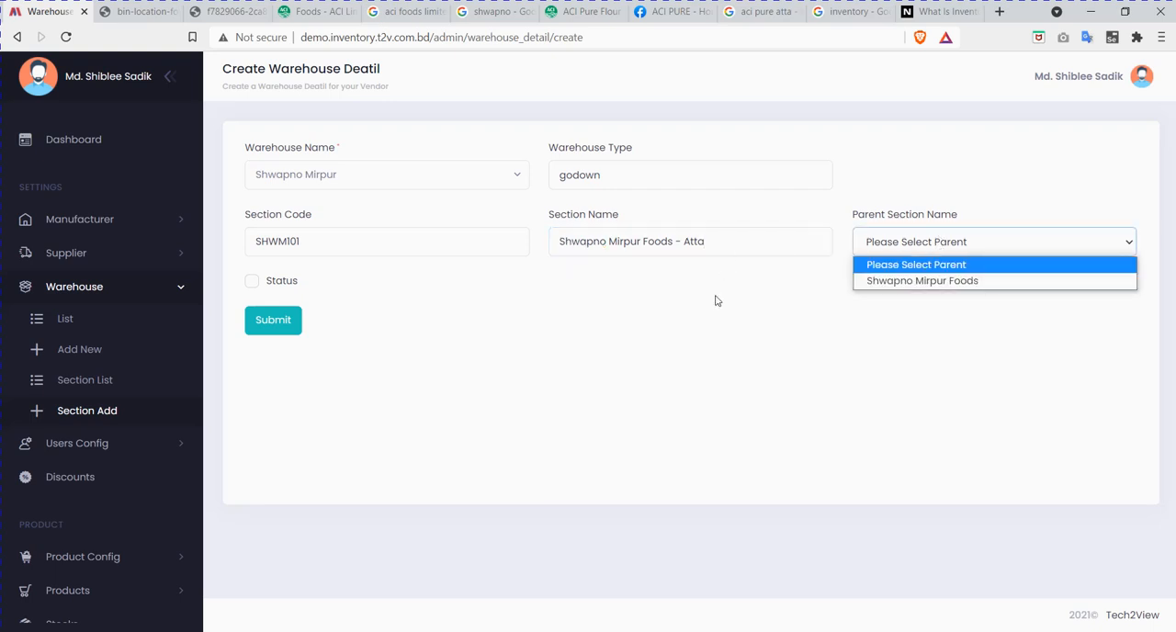
{"action": "left_click", "coordinate": [719, 331]}
{"action": "left_click", "coordinate": [118, 7]}
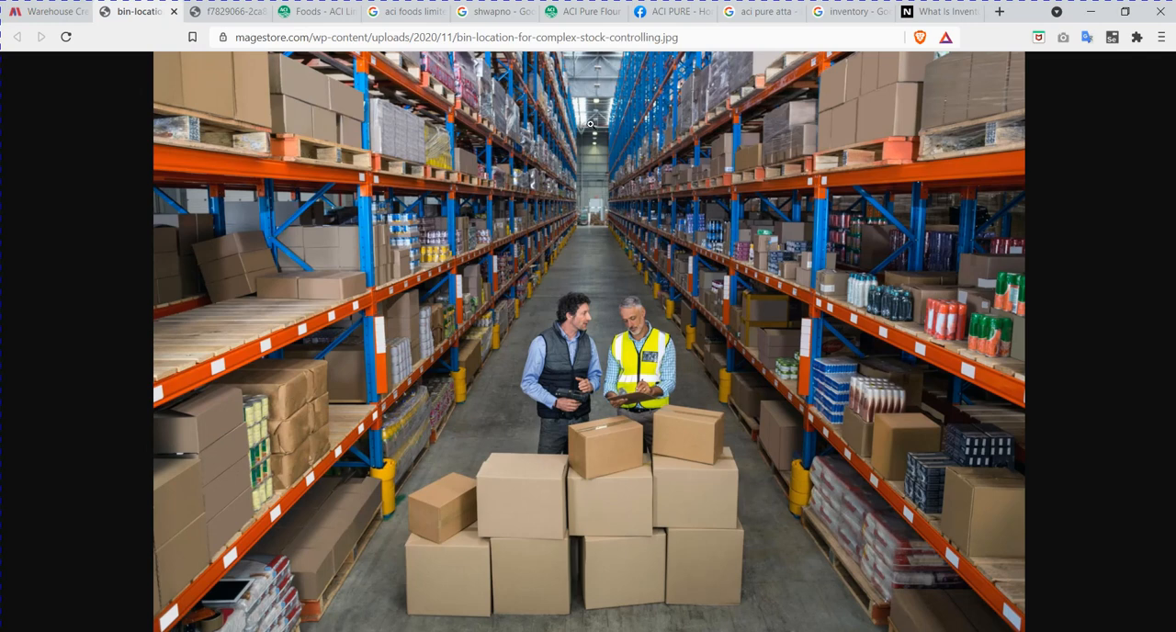
{"action": "left_click", "coordinate": [53, 11]}
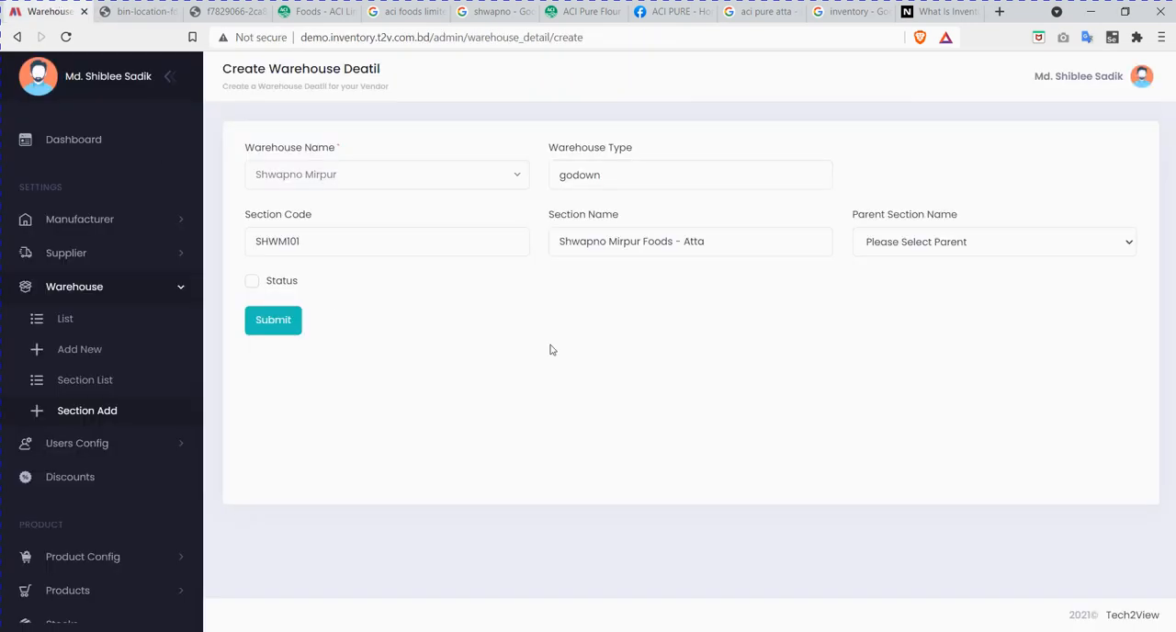
{"action": "left_click", "coordinate": [952, 246]}
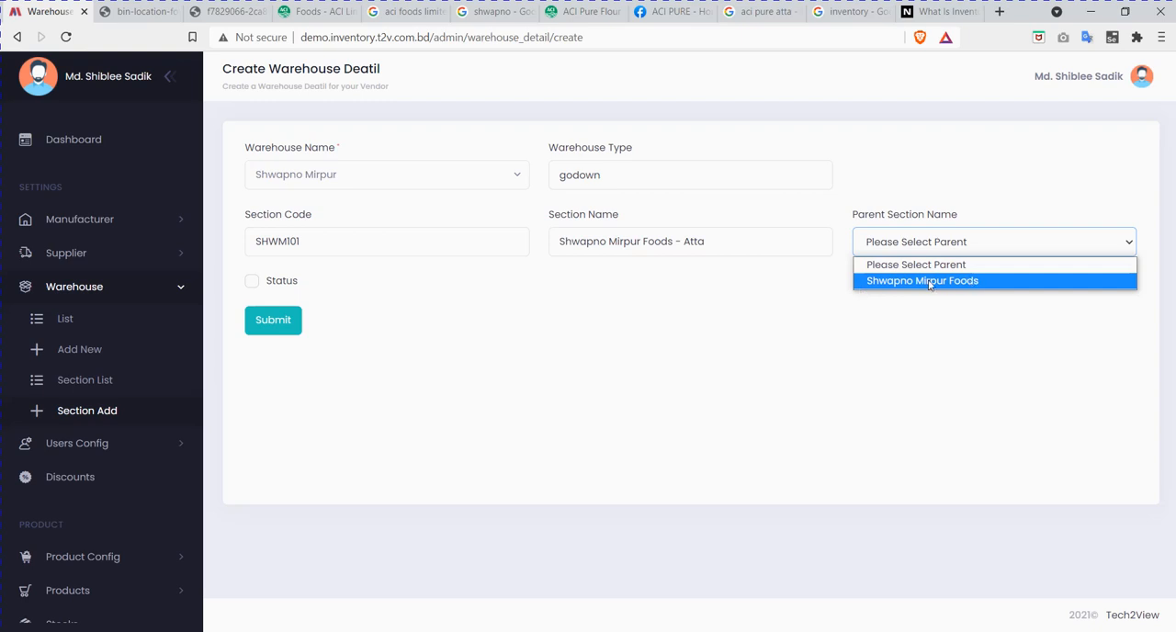
{"action": "left_click", "coordinate": [956, 281]}
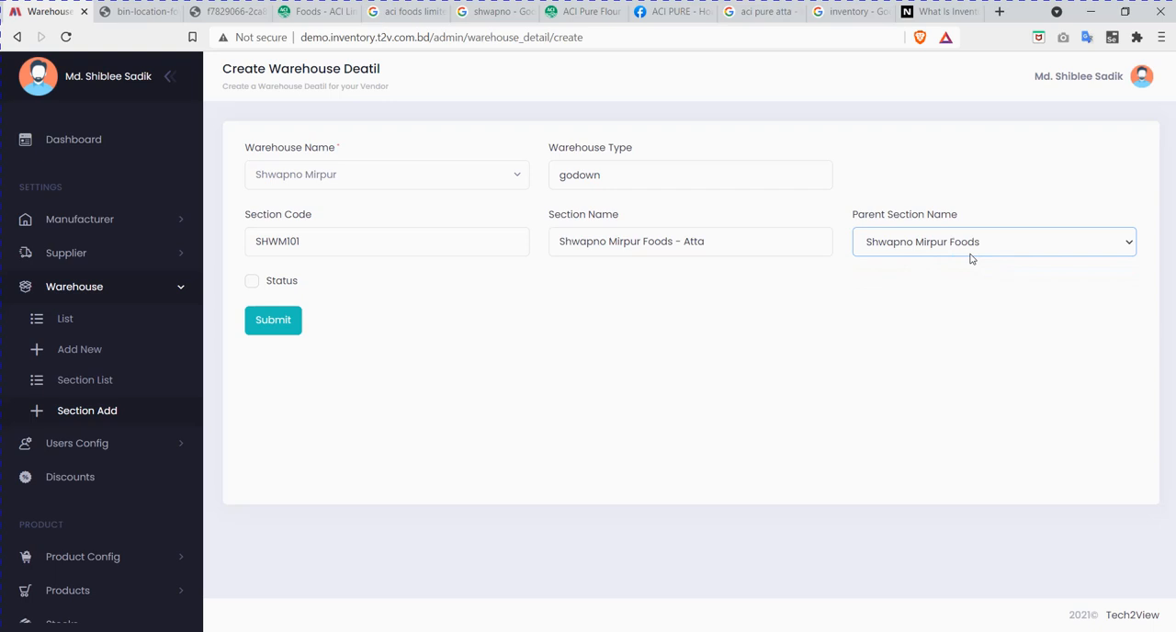
{"action": "left_click", "coordinate": [943, 250]}
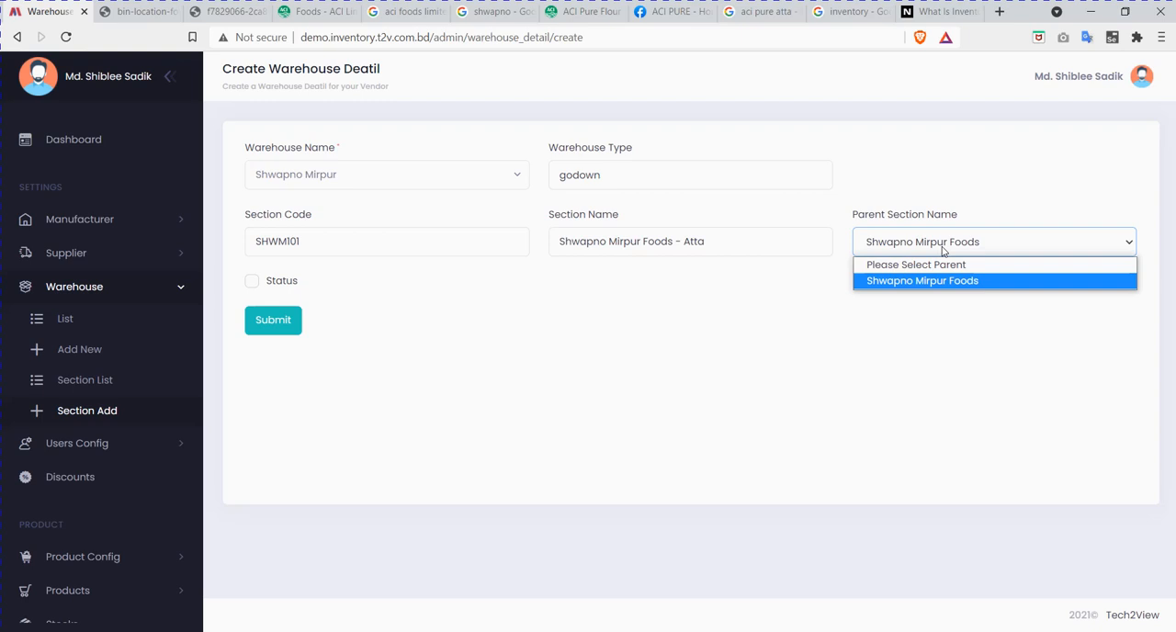
{"action": "left_click", "coordinate": [902, 281]}
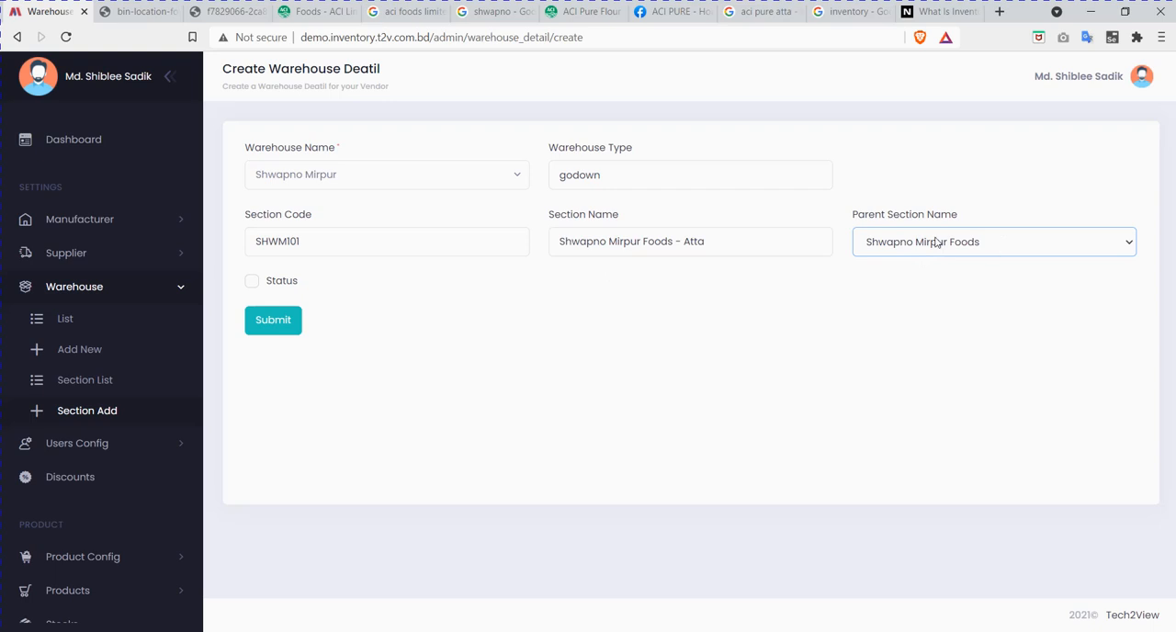
Step: Look at the warehouse picture once more, then enable the Atta section's status and submit it
{"action": "left_click", "coordinate": [138, 11]}
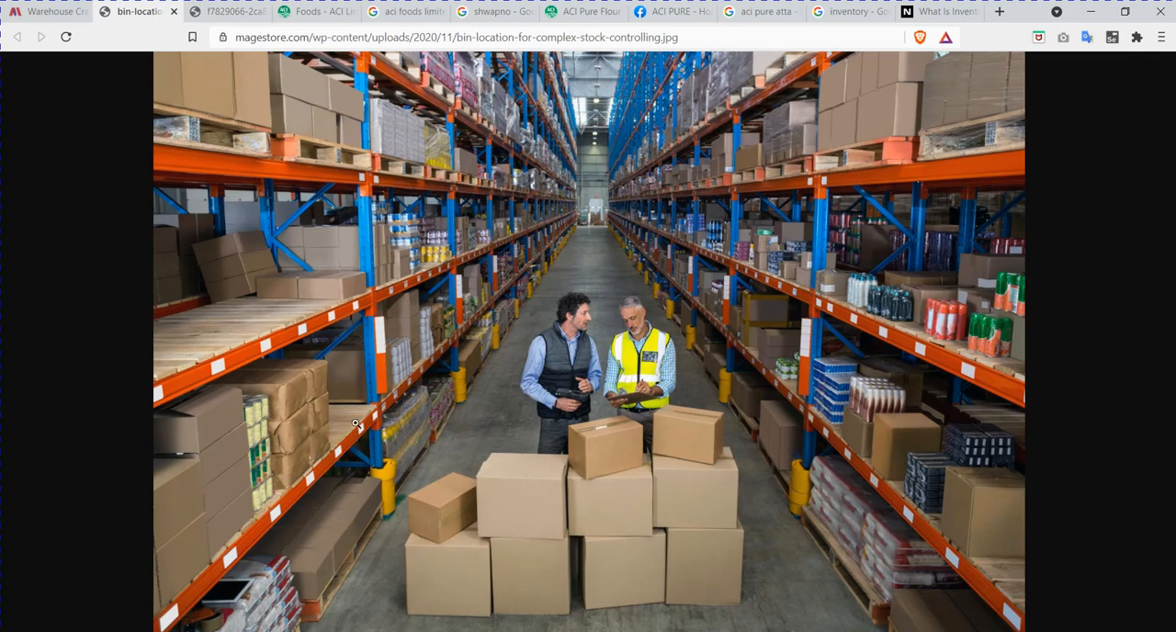
{"action": "left_click", "coordinate": [48, 13]}
{"action": "left_click", "coordinate": [252, 287]}
{"action": "left_click", "coordinate": [271, 326]}
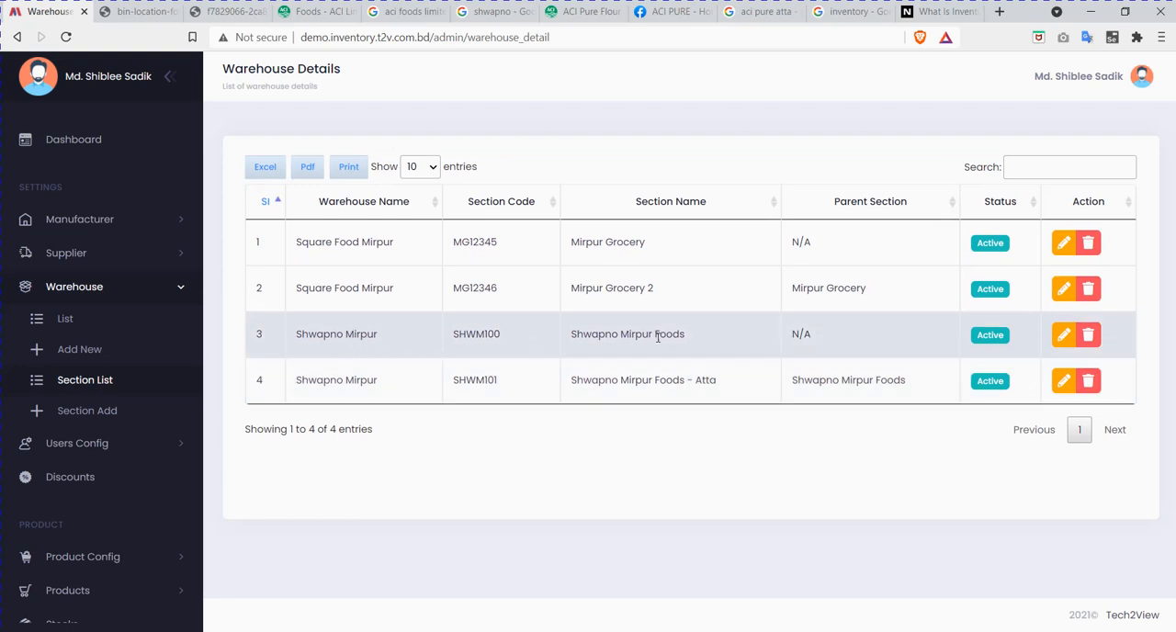
Step: Compare the names of the Shwapno Mirpur Foods section and its Atta subsection in the section list
{"action": "left_click_drag", "start_coordinate": [700, 331], "coordinate": [567, 338]}
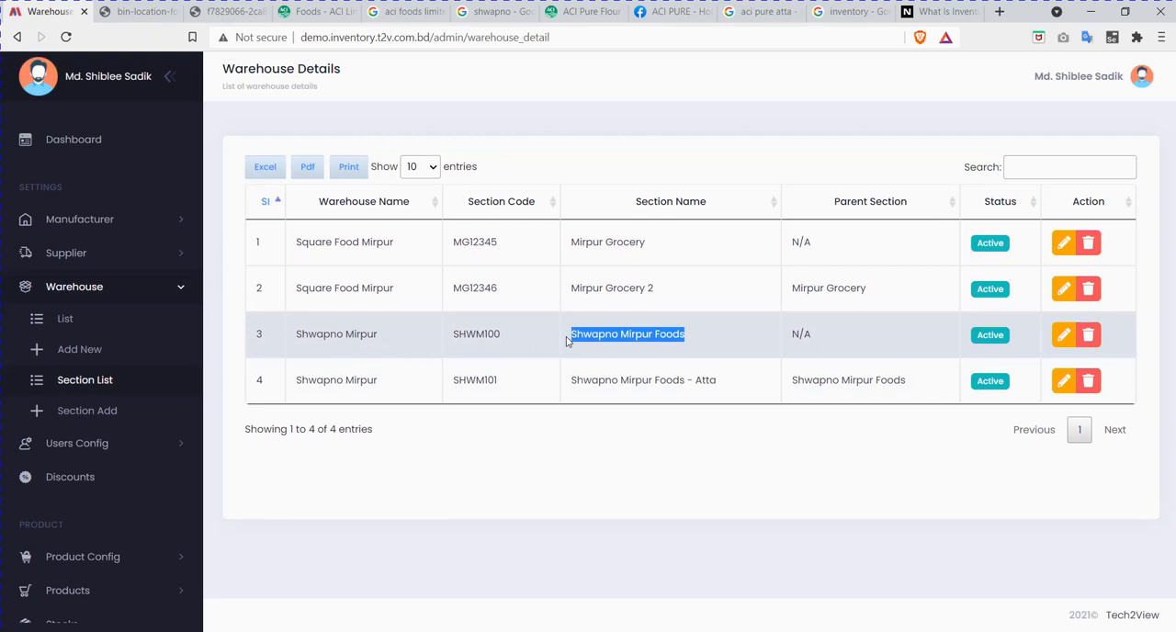
{"action": "left_click", "coordinate": [699, 337]}
{"action": "left_click_drag", "start_coordinate": [735, 384], "coordinate": [577, 386]}
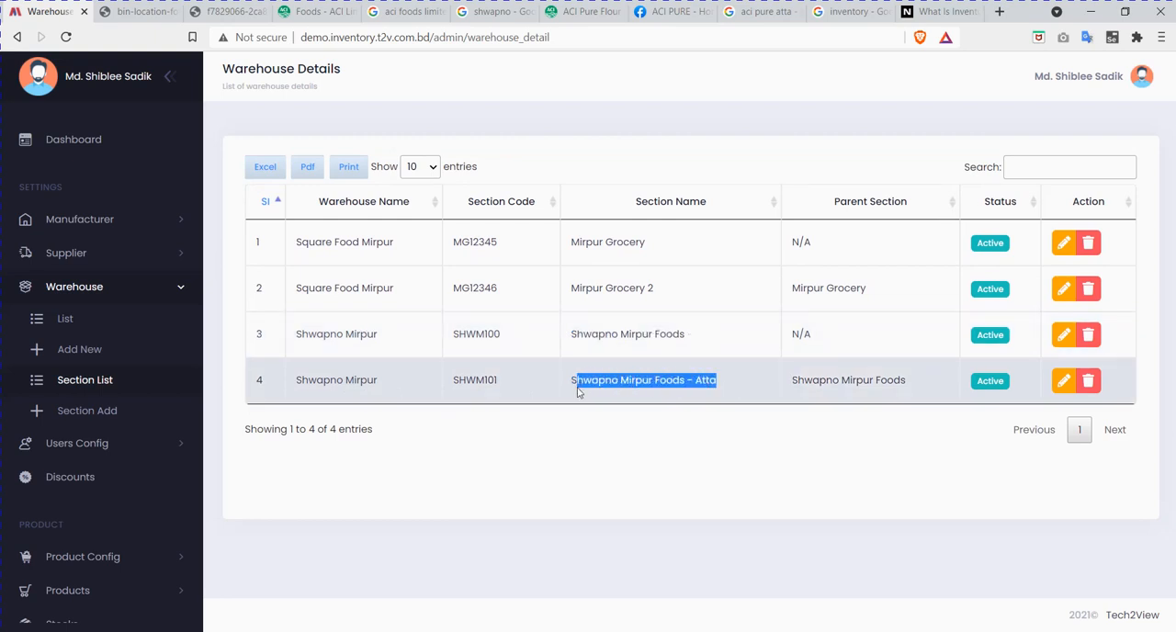
{"action": "left_click", "coordinate": [635, 384]}
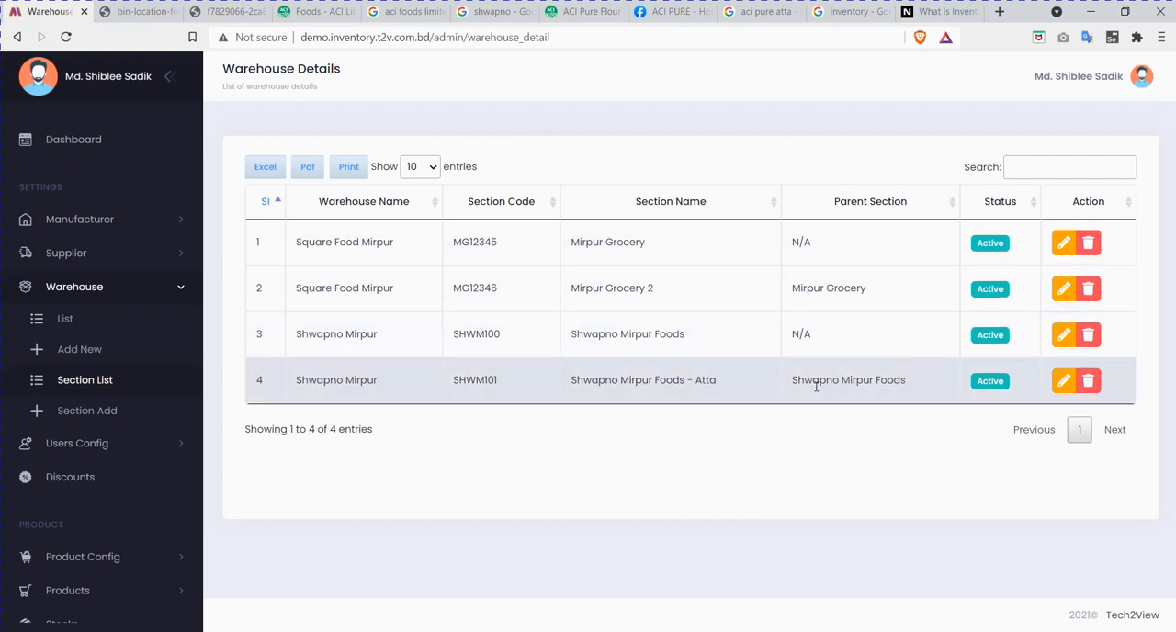
Step: Check the parent section of Shwapno Mirpur Foods - Atta, then search the section list for mirpur and for 12345
{"action": "left_click_drag", "start_coordinate": [793, 384], "coordinate": [898, 383]}
{"action": "left_click", "coordinate": [903, 383]}
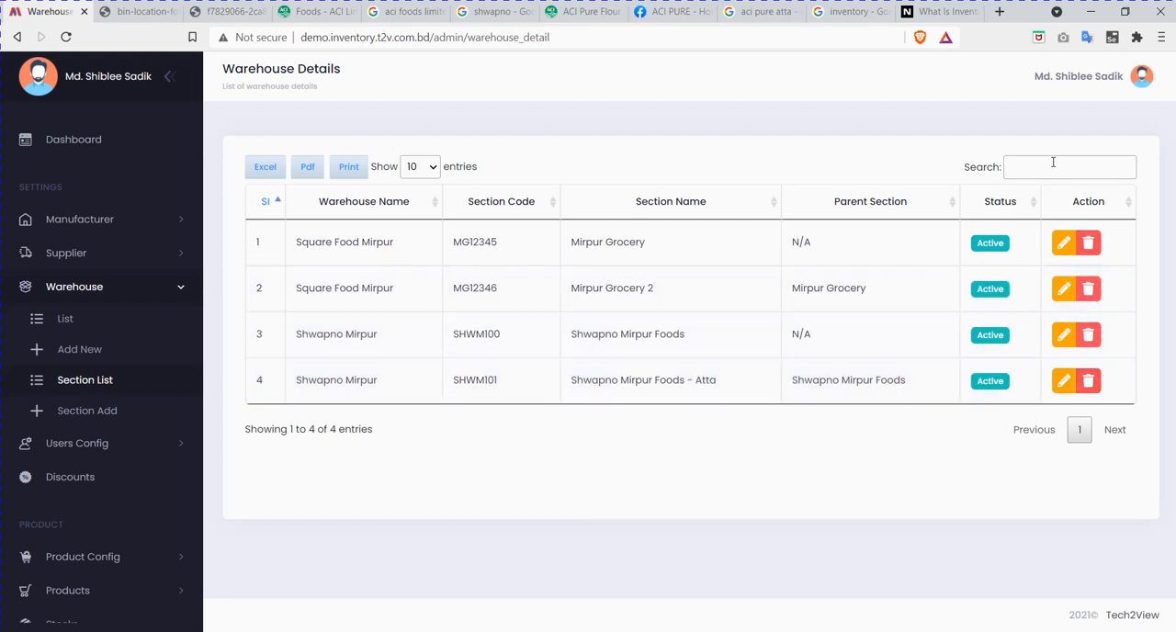
{"action": "left_click", "coordinate": [1054, 162]}
{"action": "type", "text": "mirpur"}
{"action": "key", "text": "BackSpace"}
{"action": "key", "text": "BackSpace"}
{"action": "key", "text": "BackSpace"}
{"action": "key", "text": "BackSpace"}
{"action": "key", "text": "BackSpace"}
{"action": "key", "text": "BackSpace"}
{"action": "type", "text": "2"}
{"action": "key", "text": "BackSpace"}
{"action": "type", "text": "12345"}
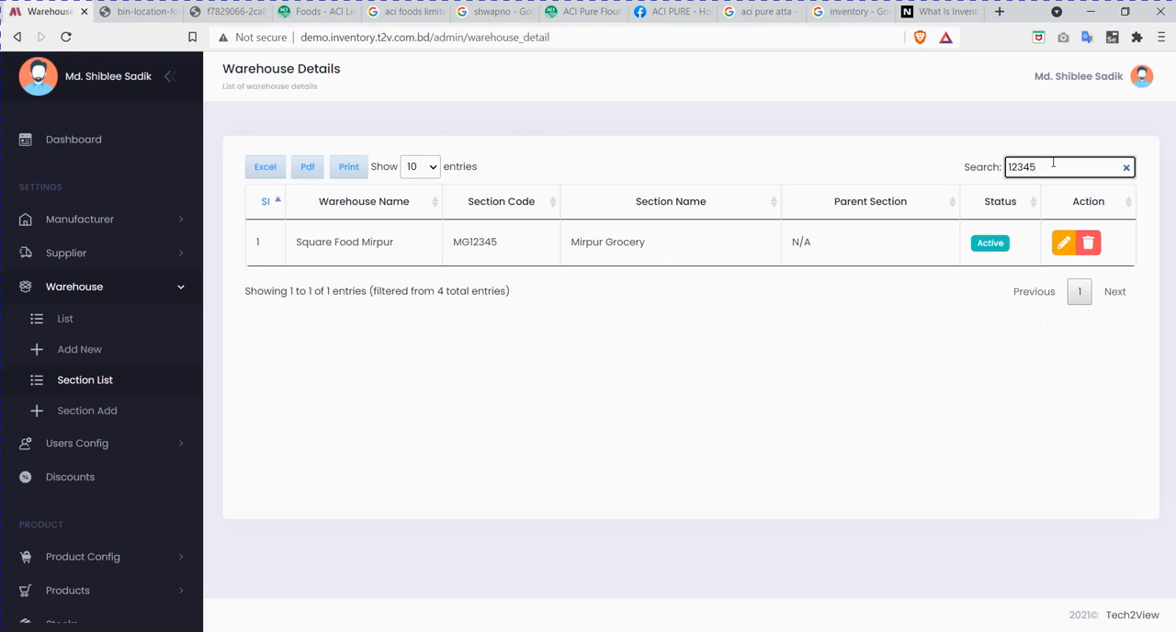
Step: Repeat the section search for 12345, clear it, and view the choices for entries shown per page
{"action": "key", "text": "BackSpace"}
{"action": "key", "text": "BackSpace"}
{"action": "key", "text": "BackSpace"}
{"action": "key", "text": "BackSpace"}
{"action": "key", "text": "BackSpace"}
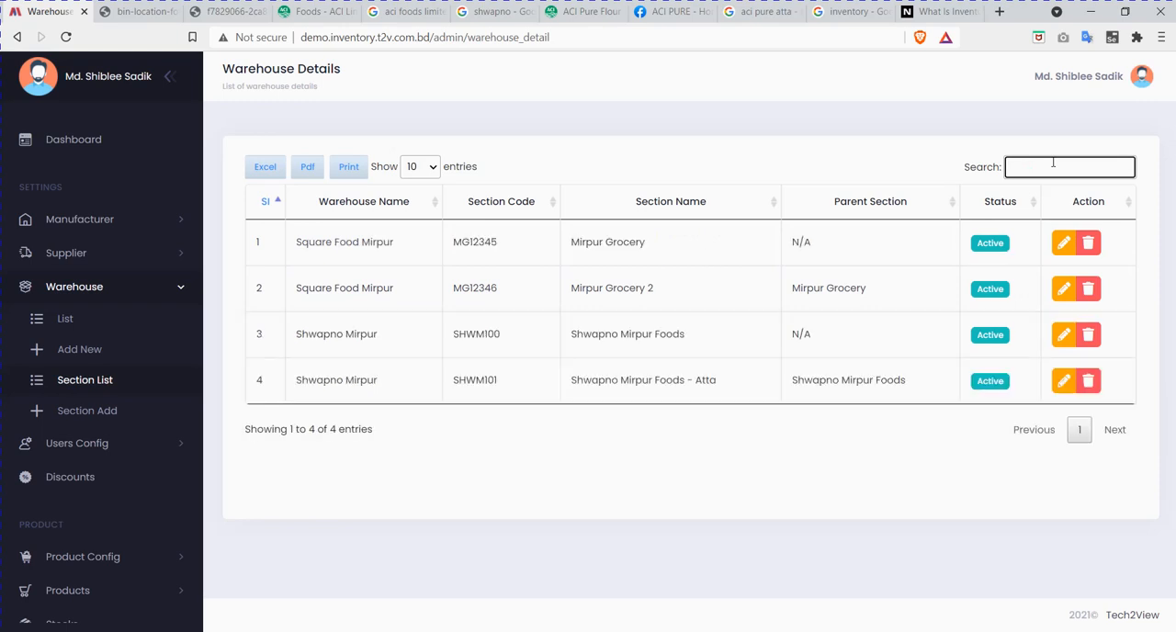
{"action": "type", "text": "12345"}
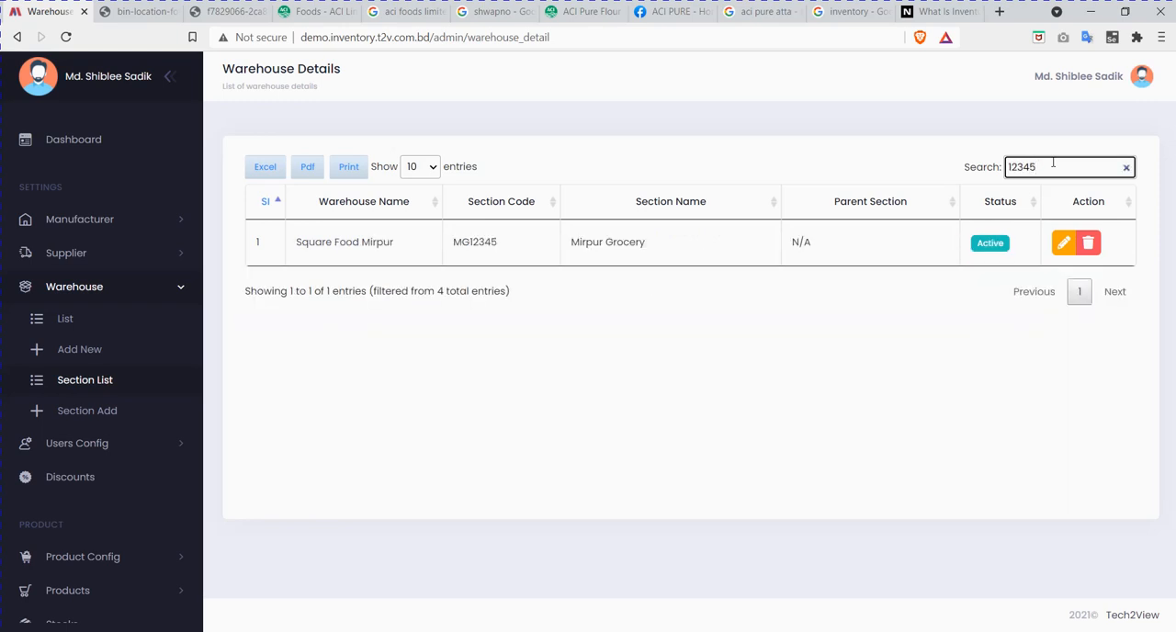
{"action": "left_click", "coordinate": [1127, 167]}
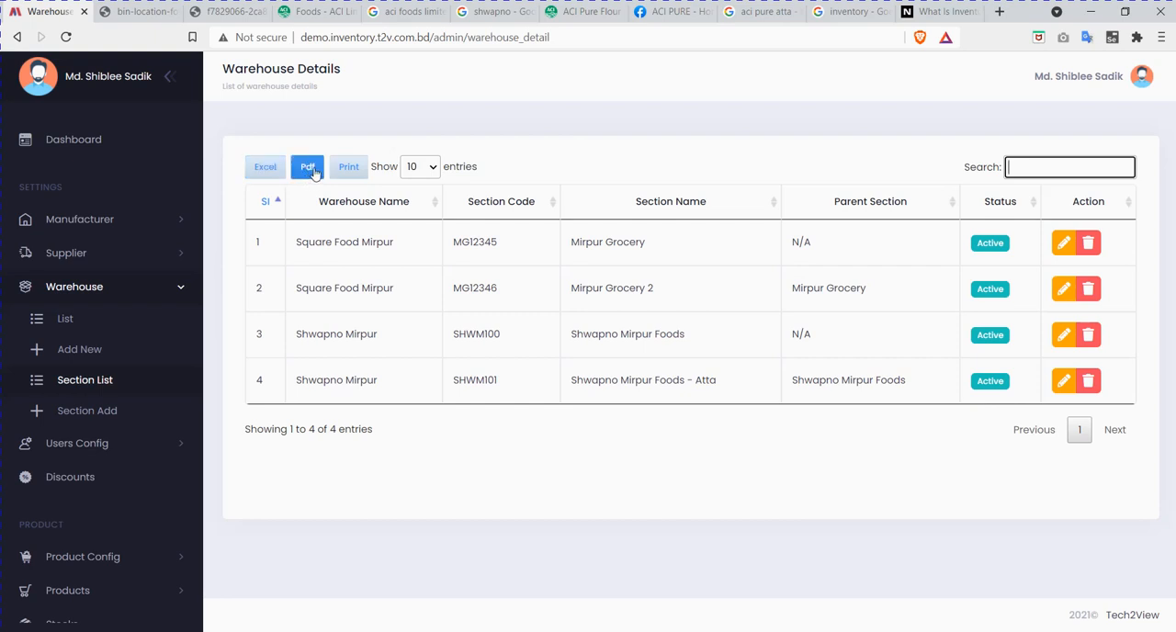
{"action": "left_click", "coordinate": [431, 168]}
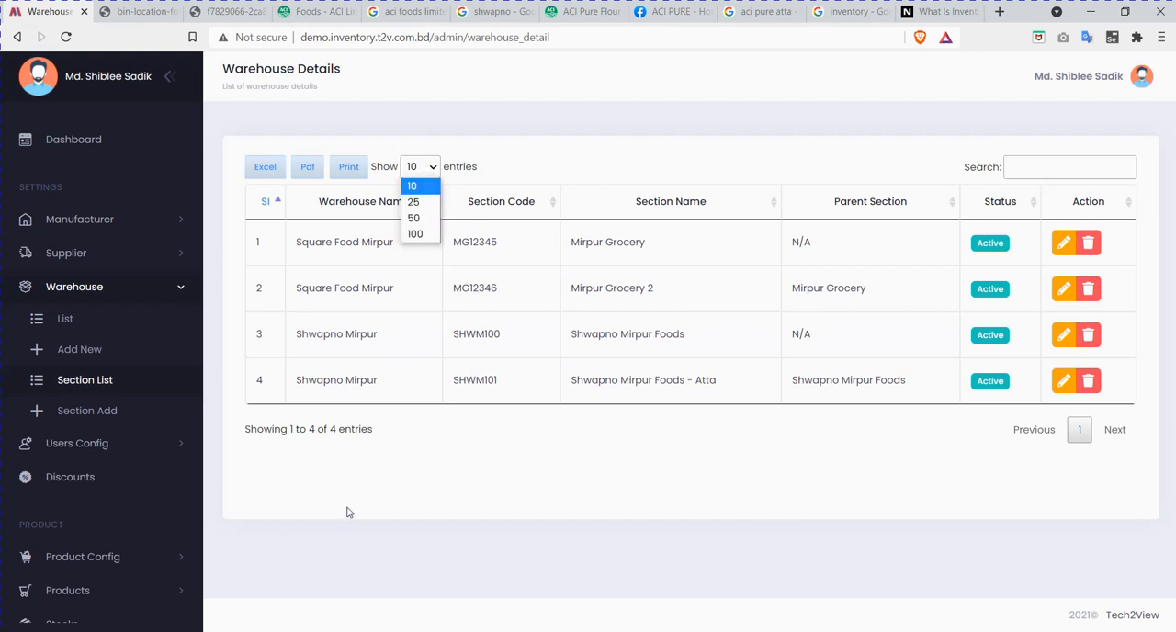
Step: Open the list of vendor users in the user configuration
{"action": "left_click", "coordinate": [110, 299]}
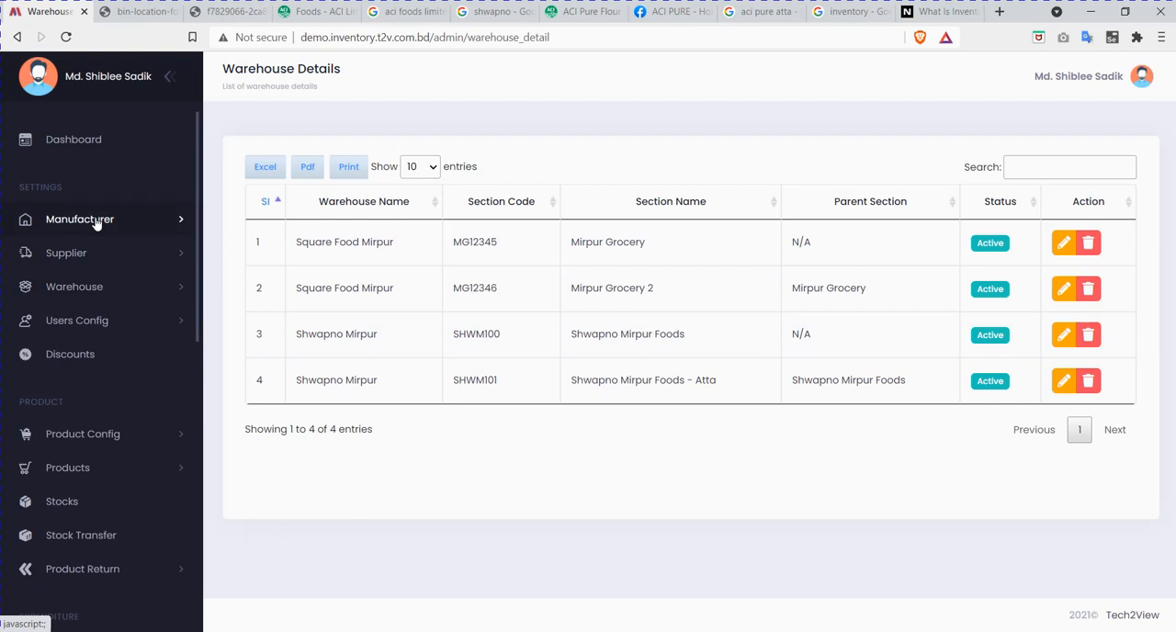
{"action": "left_click", "coordinate": [101, 326]}
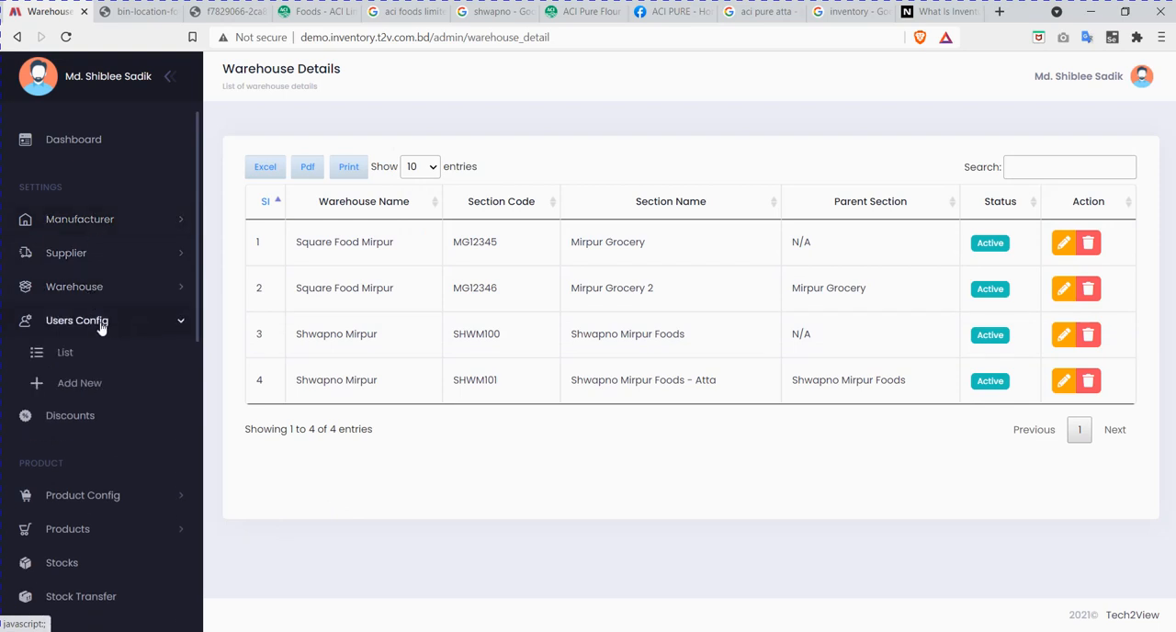
{"action": "left_click", "coordinate": [68, 353]}
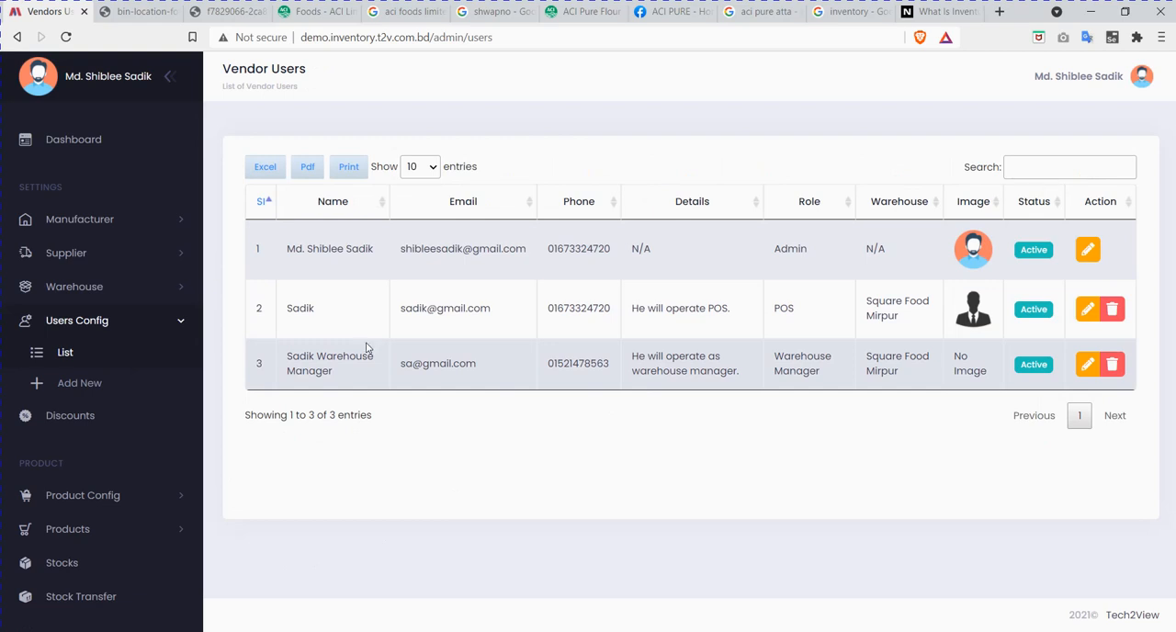
Step: Start a new vendor user assigned to the Shwapno Mirpur warehouse, viewing the signed-in user's profile beforehand
{"action": "left_click", "coordinate": [69, 383]}
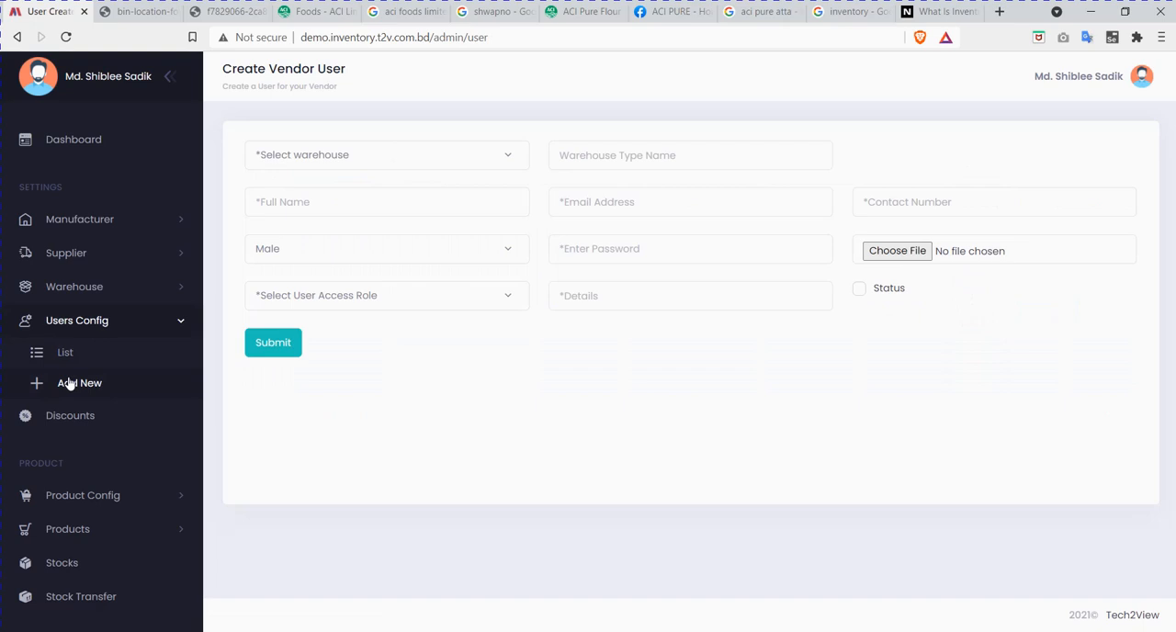
{"action": "left_click", "coordinate": [1107, 77]}
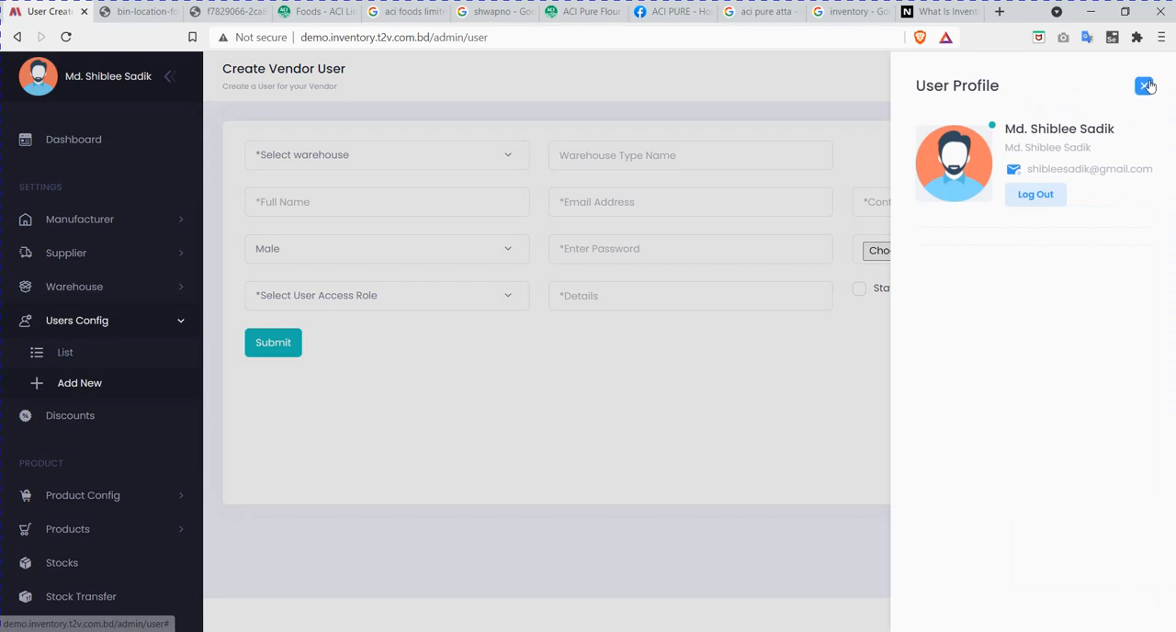
{"action": "left_click", "coordinate": [1145, 85]}
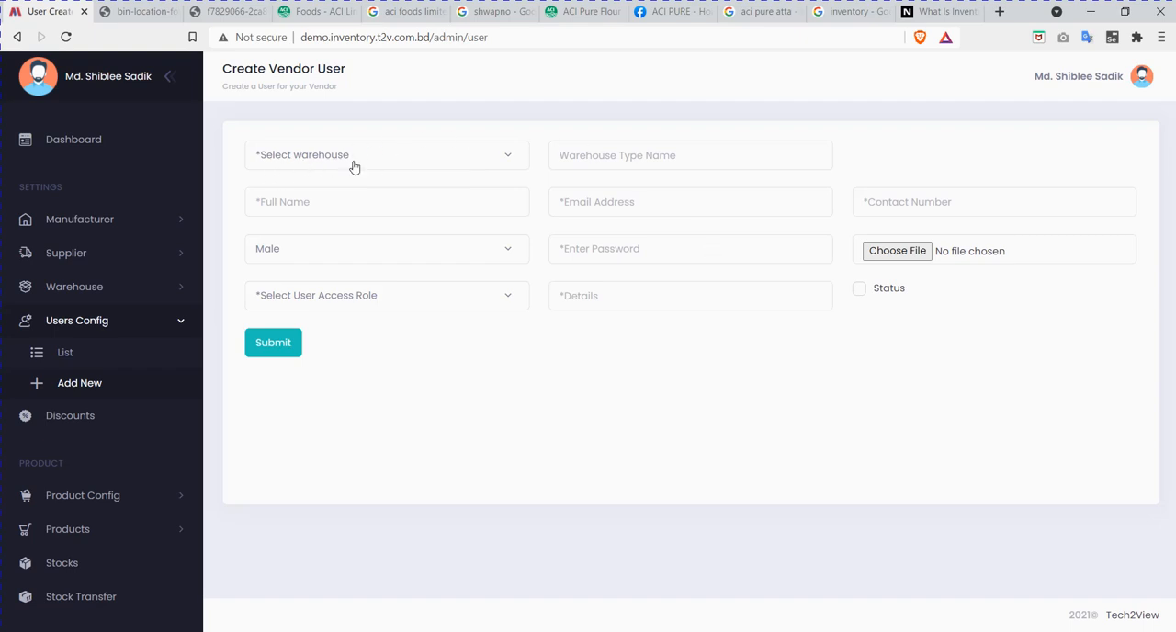
{"action": "left_click", "coordinate": [396, 156]}
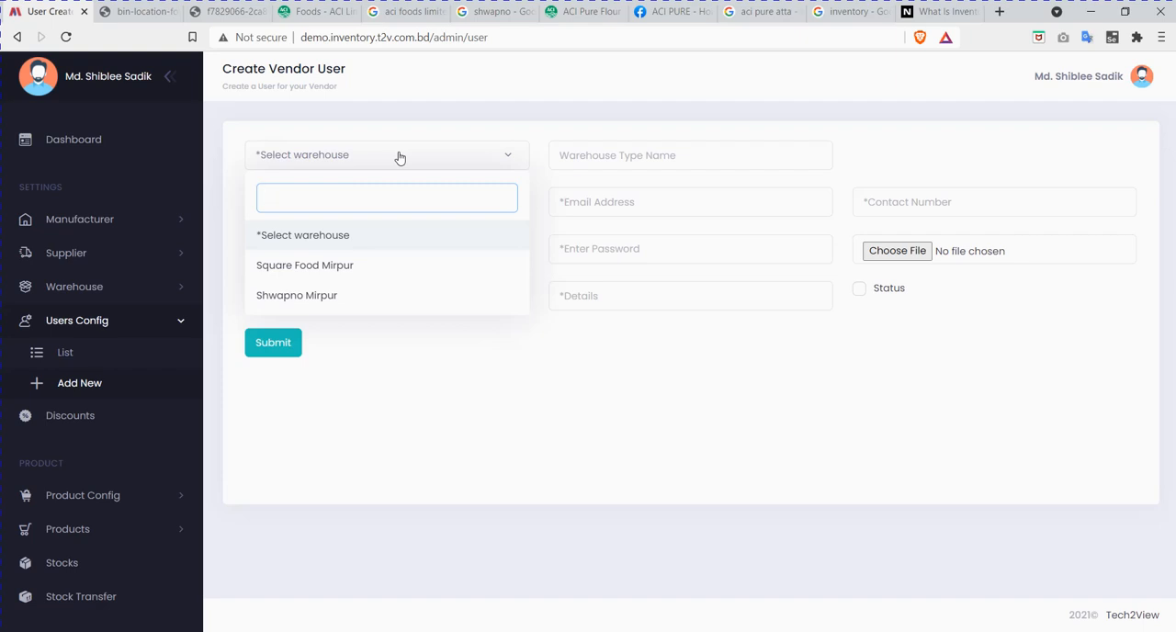
{"action": "left_click", "coordinate": [321, 296]}
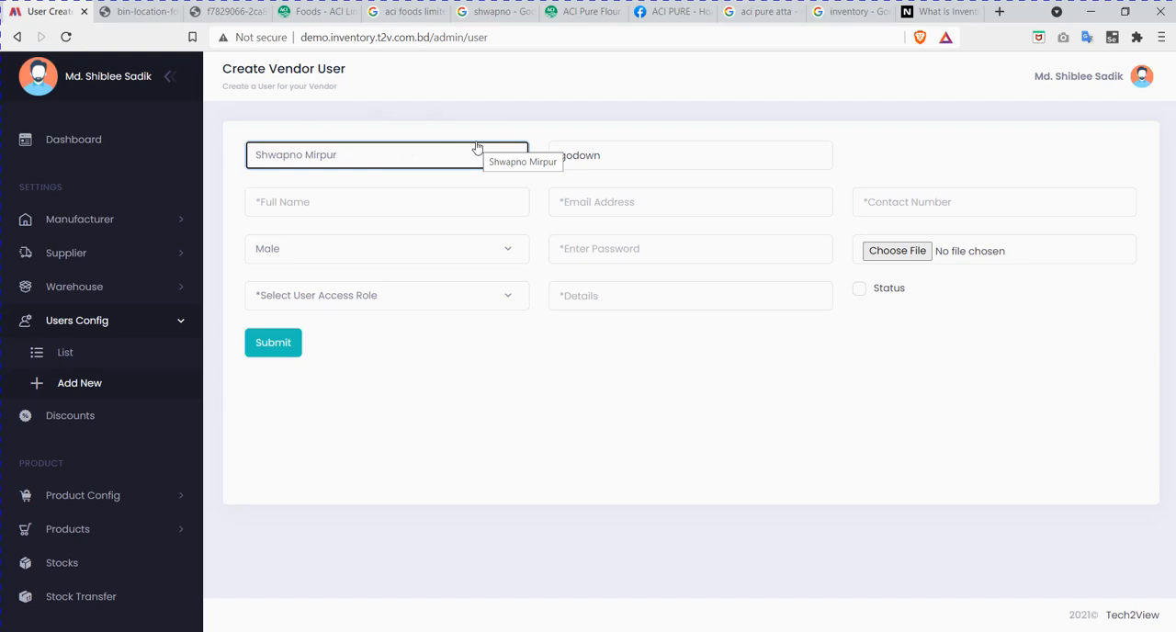
Step: Enter the new vendor user's full name
{"action": "left_click", "coordinate": [321, 202]}
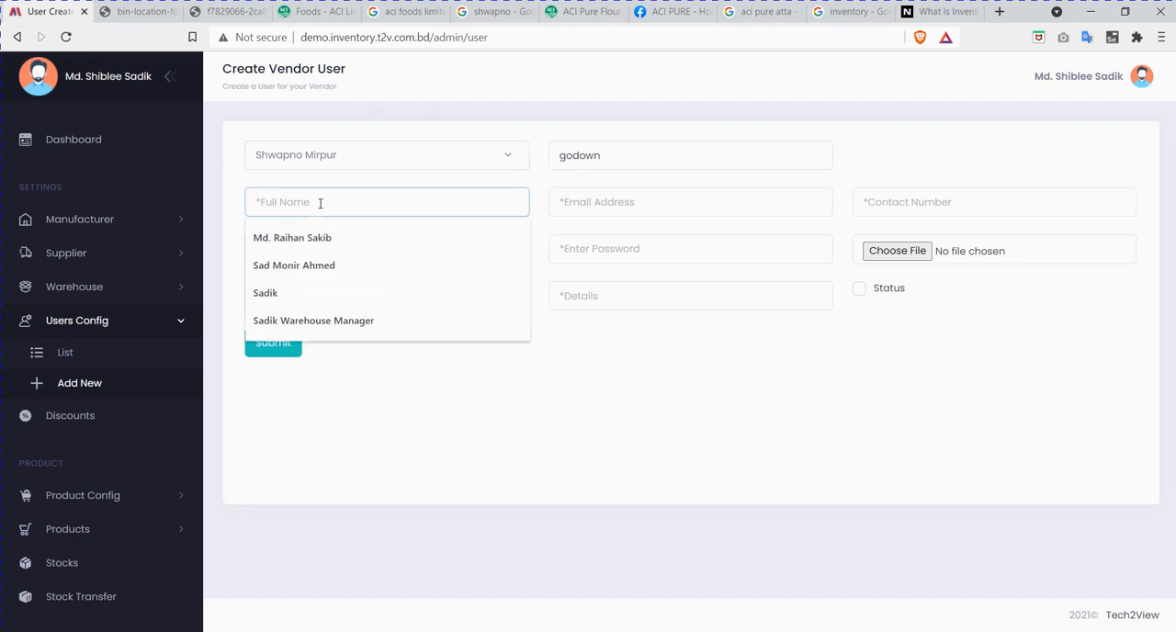
{"action": "left_click", "coordinate": [528, 414]}
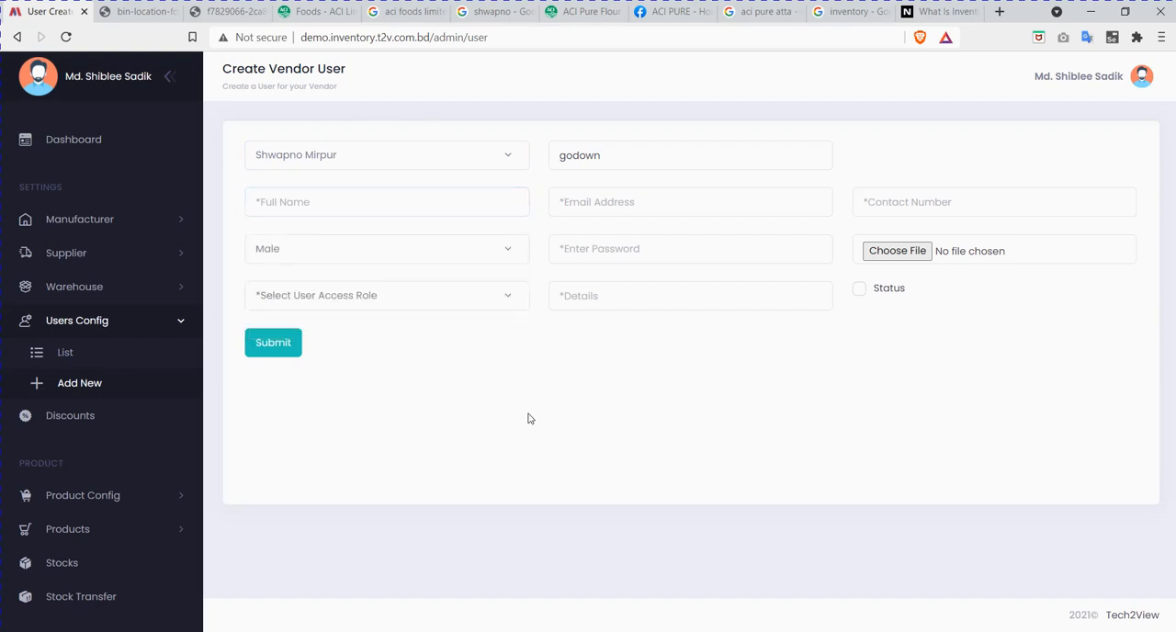
{"action": "left_click", "coordinate": [328, 209]}
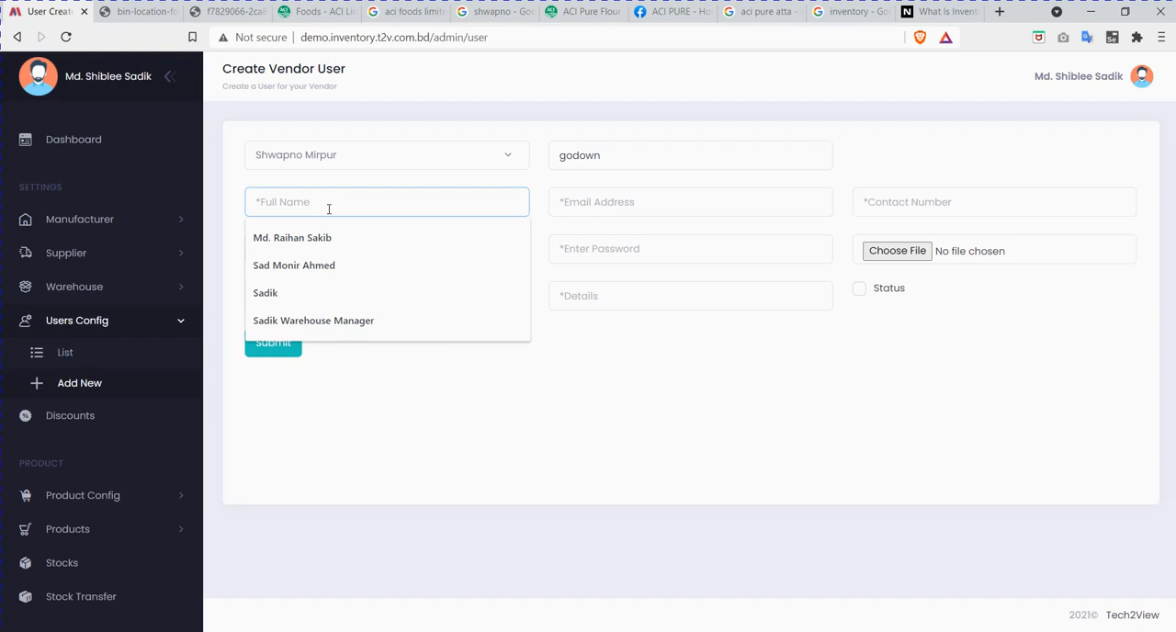
{"action": "type", "text": "Mr. "}
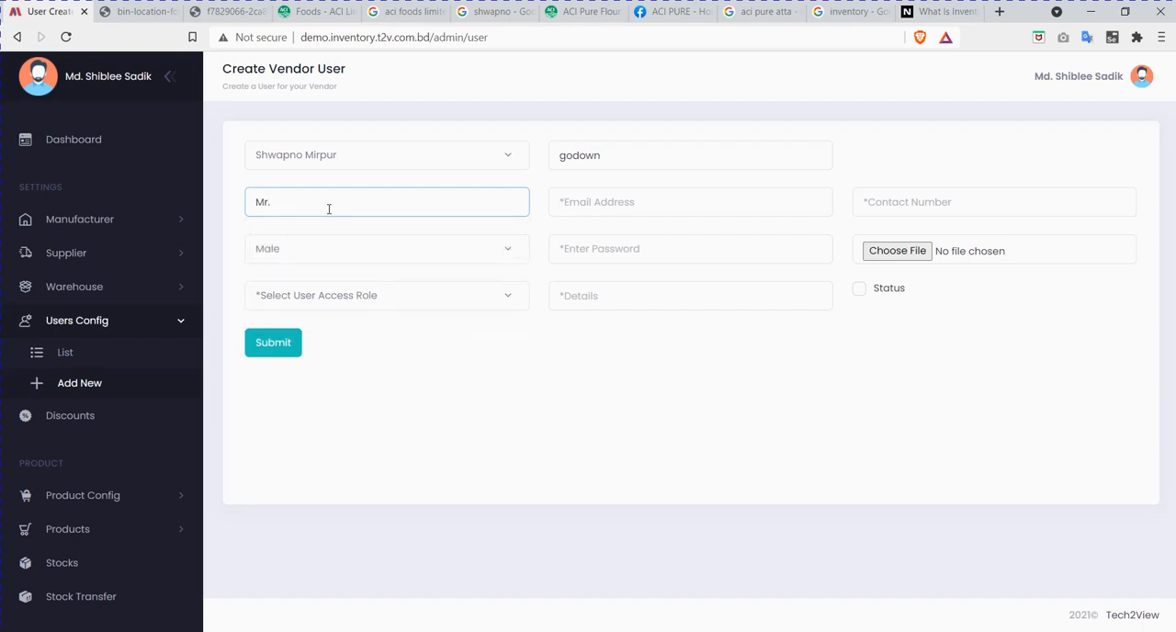
{"action": "type", "text": "Siam"}
Step: Fill in the vendor user's email address and contact number
{"action": "left_click", "coordinate": [654, 203]}
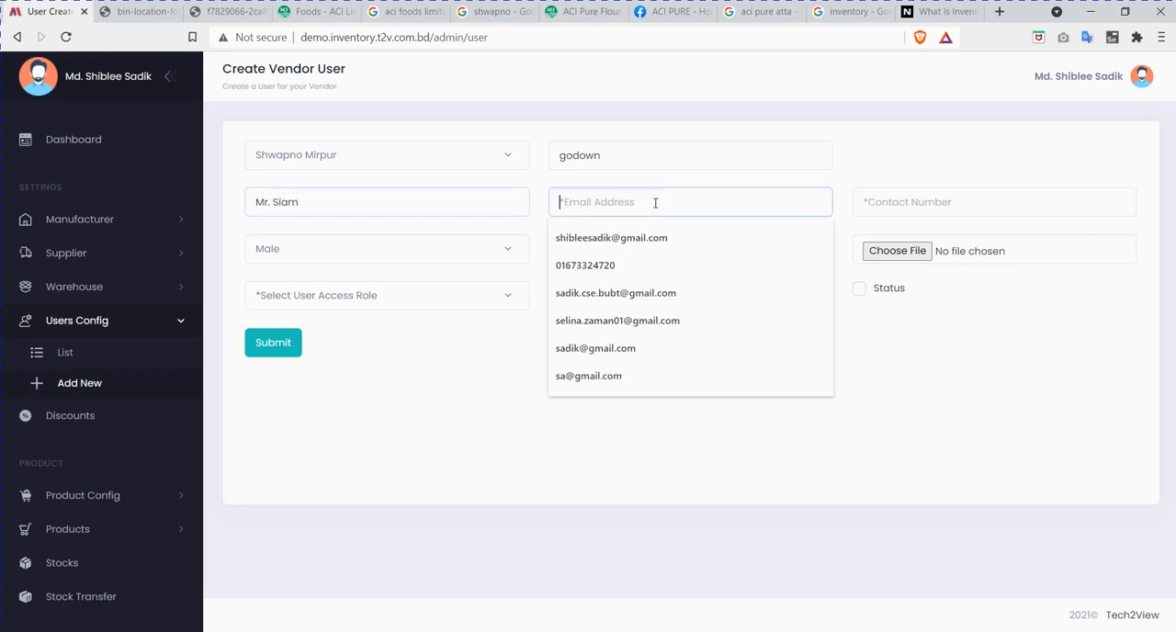
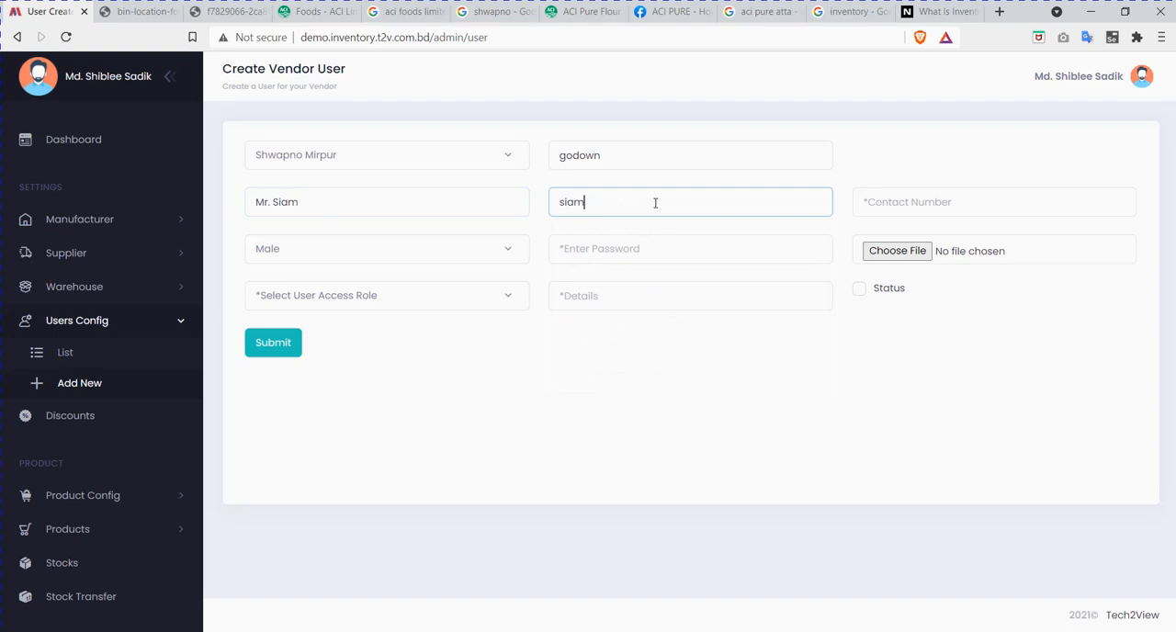
{"action": "left_click", "coordinate": [940, 199]}
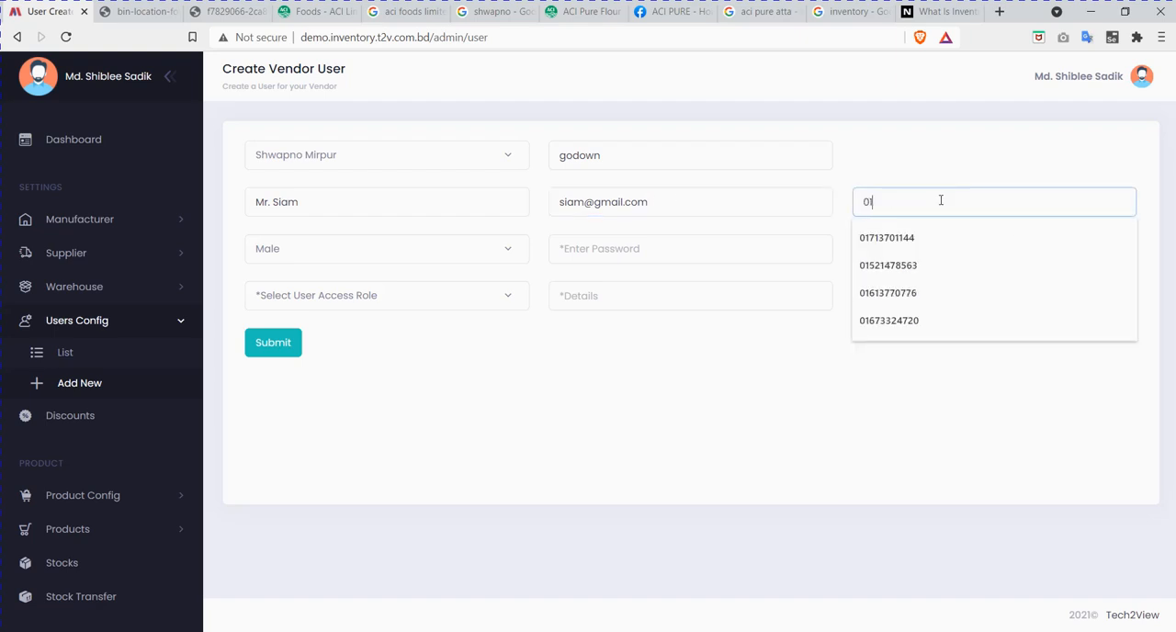
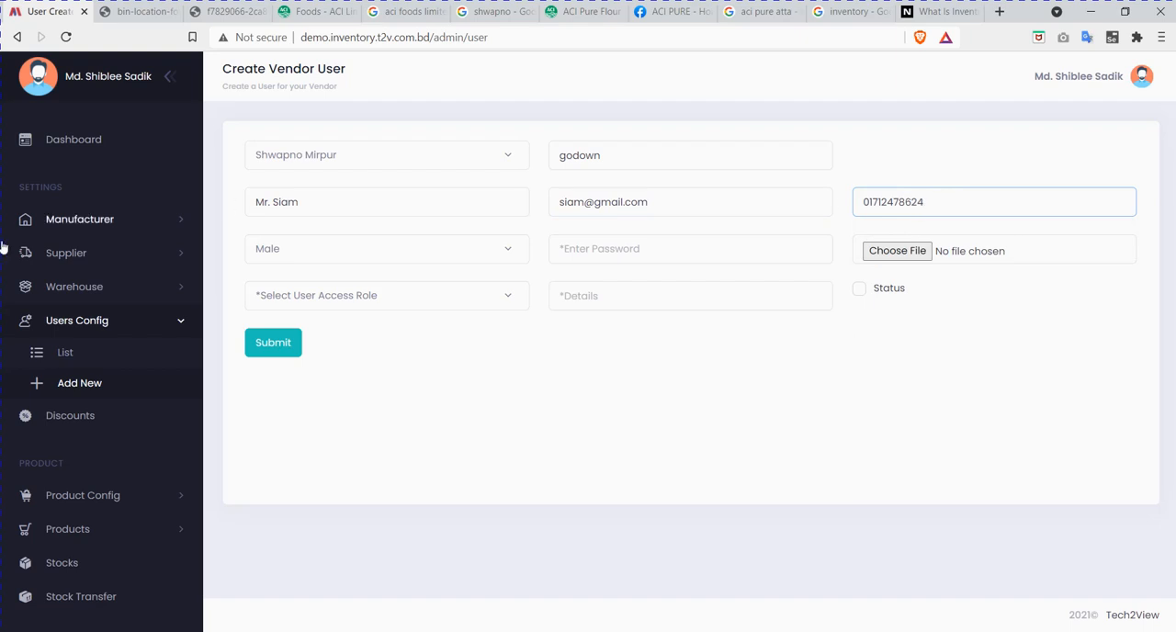
Step: Set the vendor user's gender to Male and enter the account password
{"action": "left_click", "coordinate": [433, 256]}
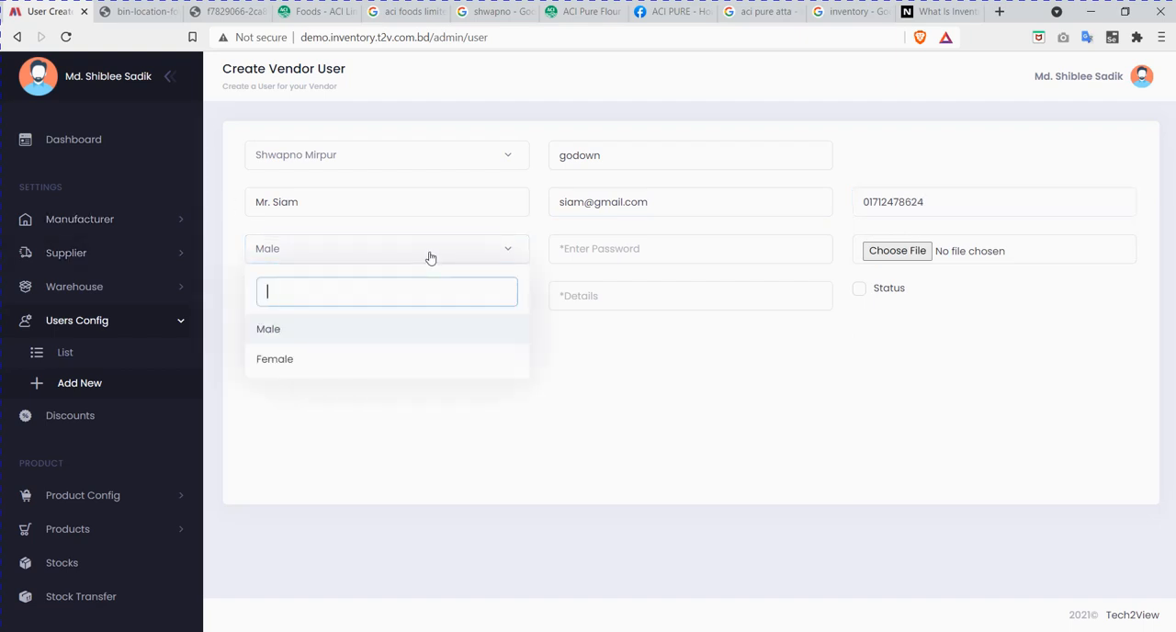
{"action": "left_click", "coordinate": [362, 328]}
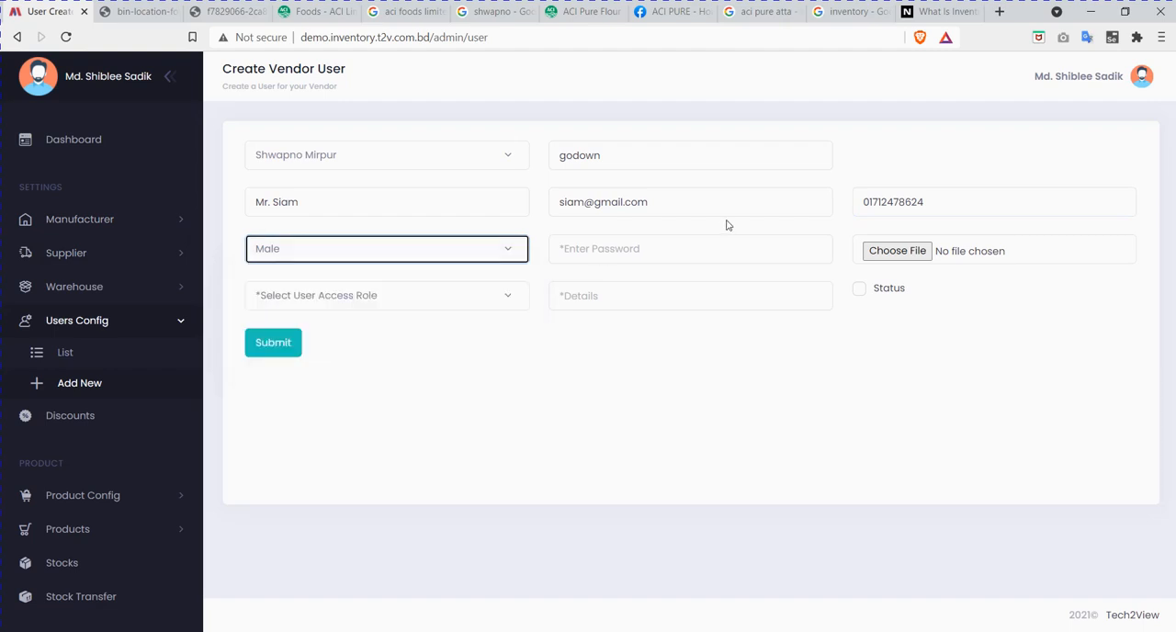
{"action": "left_click", "coordinate": [644, 249]}
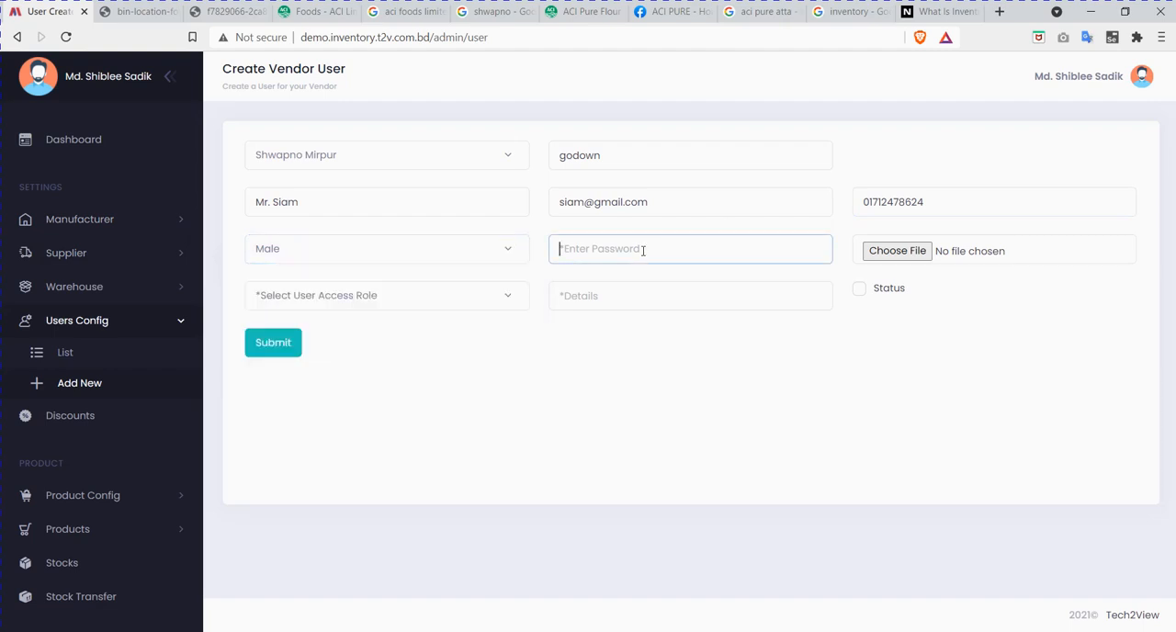
{"action": "type", "text": "123456"}
Step: Attach the depositphotos_39258143 businessman avatar JPG from Downloads as the vendor user's image
{"action": "left_click", "coordinate": [891, 254]}
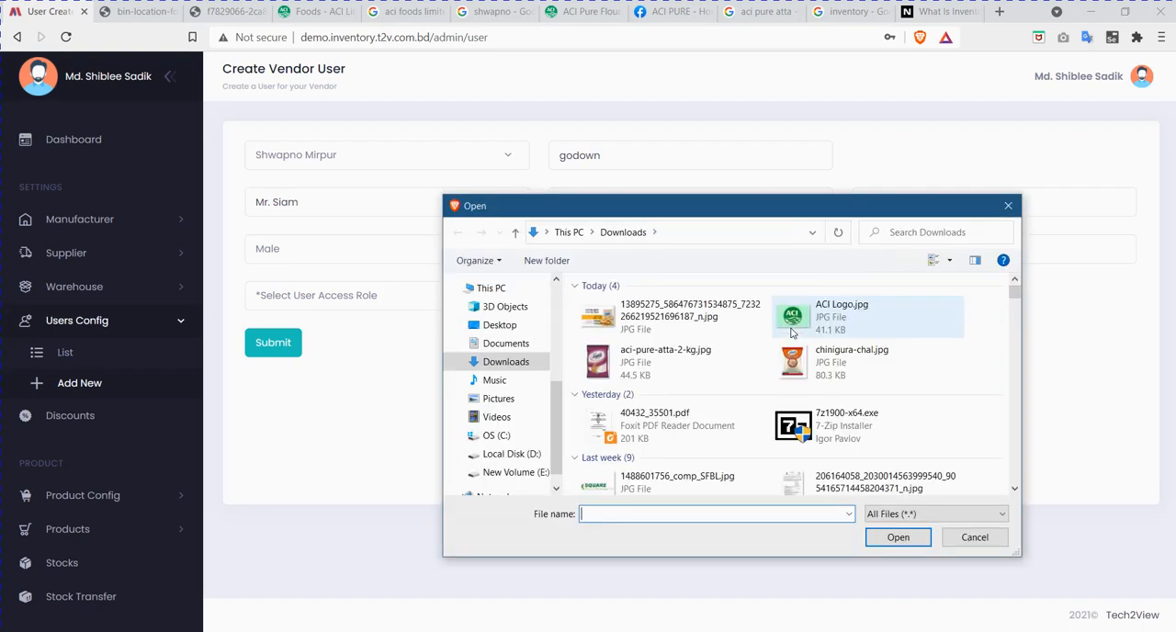
{"action": "scroll", "coordinate": [792, 366], "scroll_direction": "down", "scroll_amount": 5}
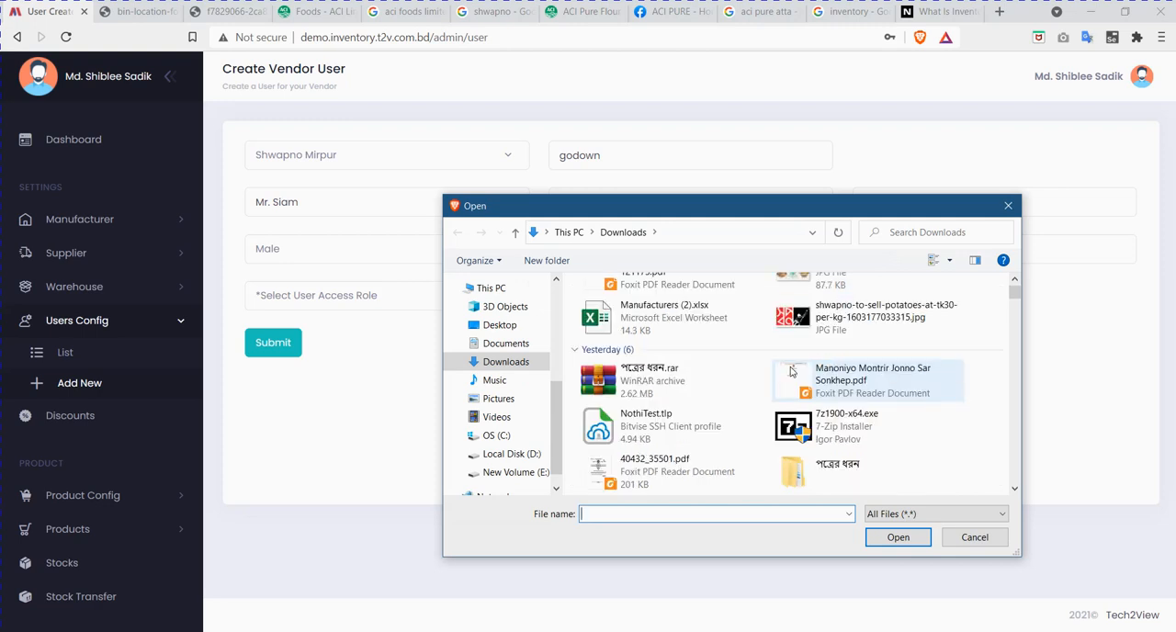
{"action": "scroll", "coordinate": [791, 371], "scroll_direction": "down", "scroll_amount": 3}
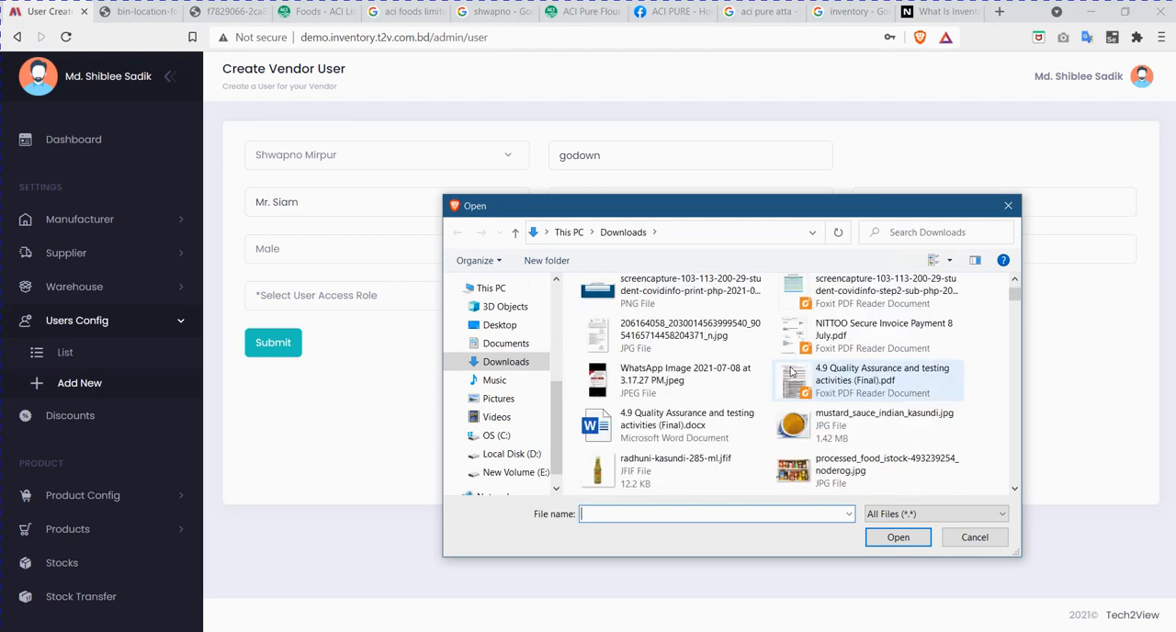
{"action": "scroll", "coordinate": [791, 372], "scroll_direction": "down", "scroll_amount": 3}
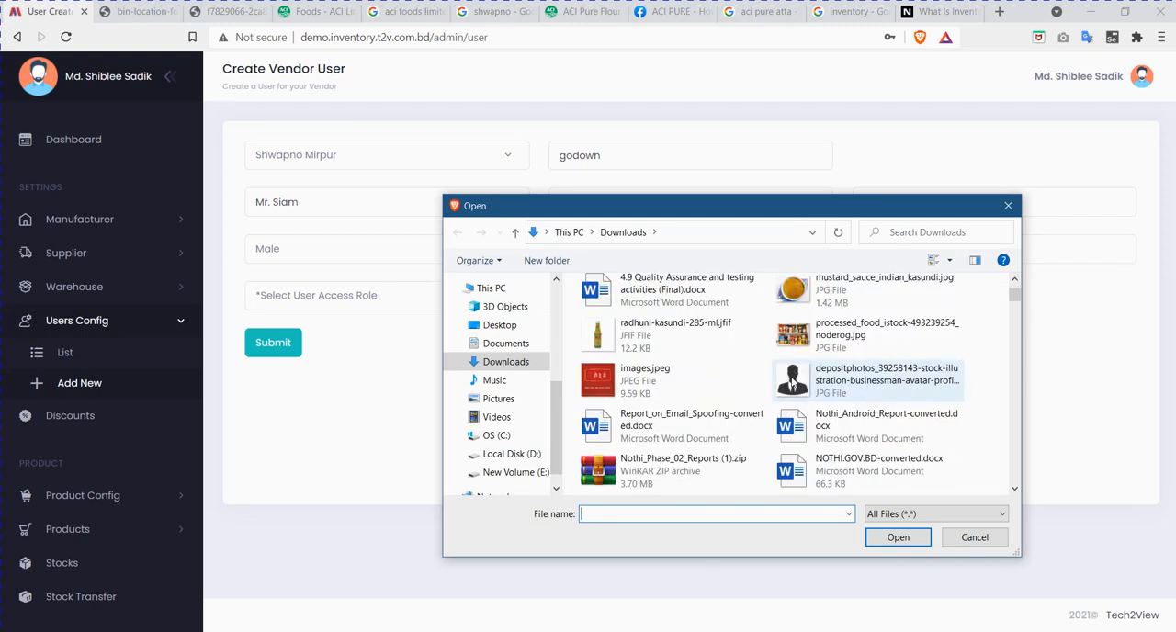
{"action": "left_click", "coordinate": [847, 378]}
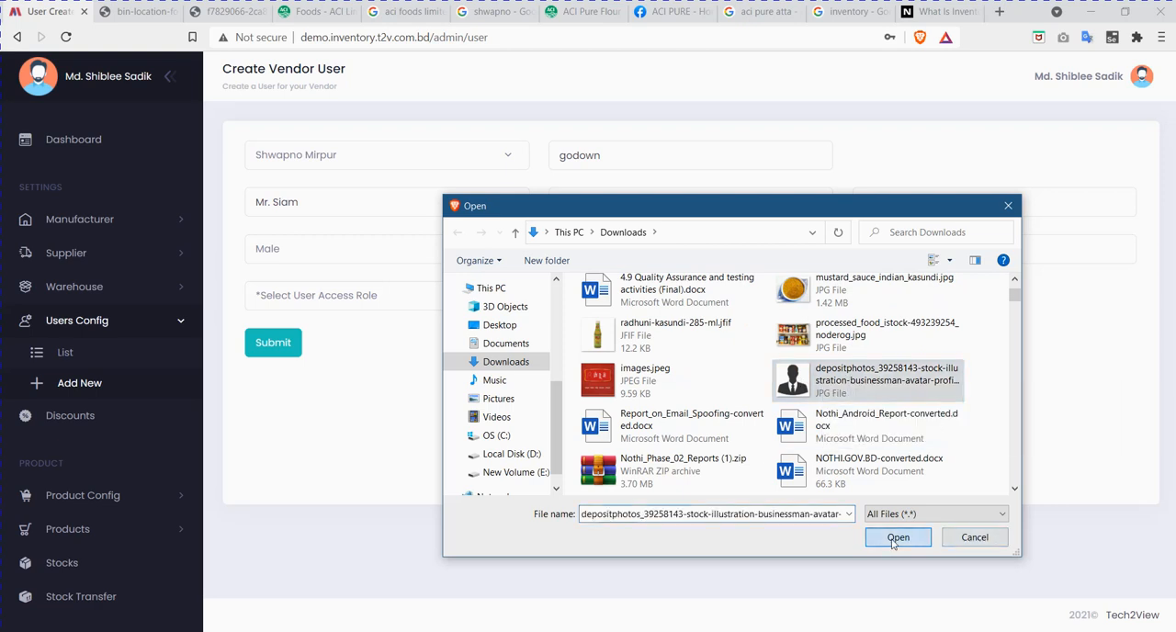
{"action": "left_click", "coordinate": [896, 538]}
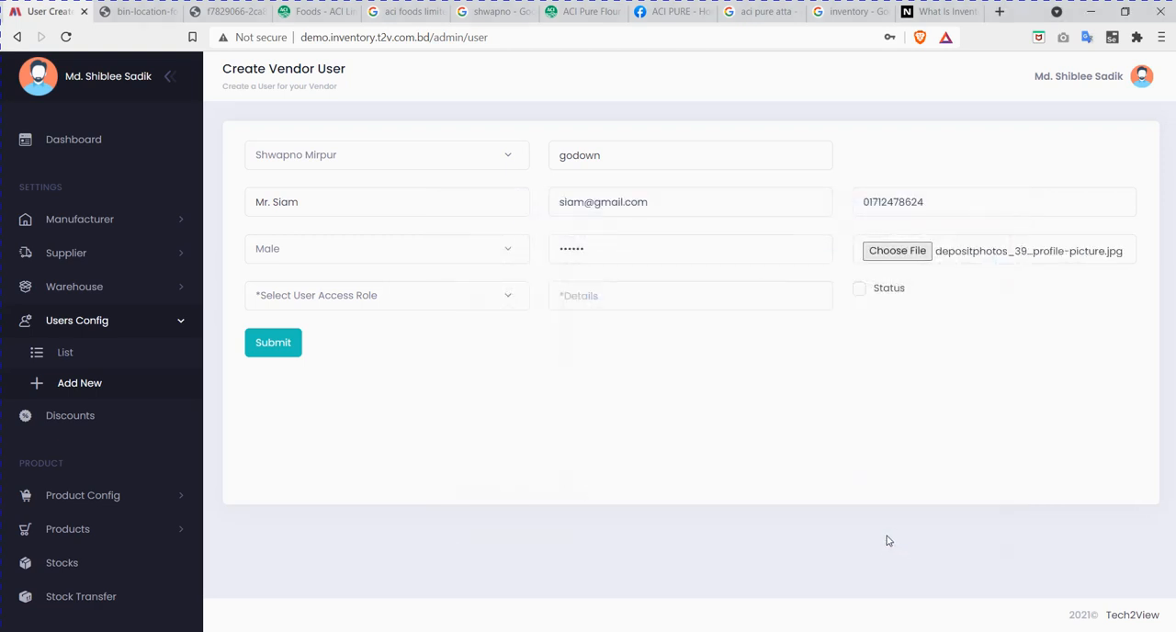
Step: Set the vendor user's access role to POS and fill the details with "He will operate POS."
{"action": "left_click", "coordinate": [395, 297]}
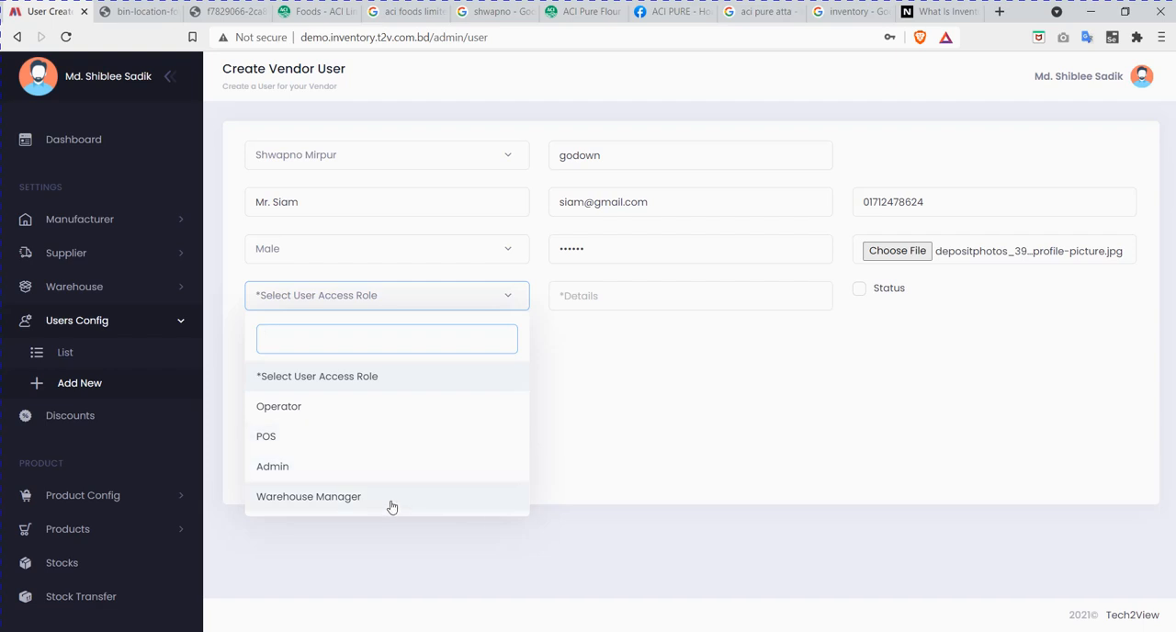
{"action": "left_click", "coordinate": [291, 438]}
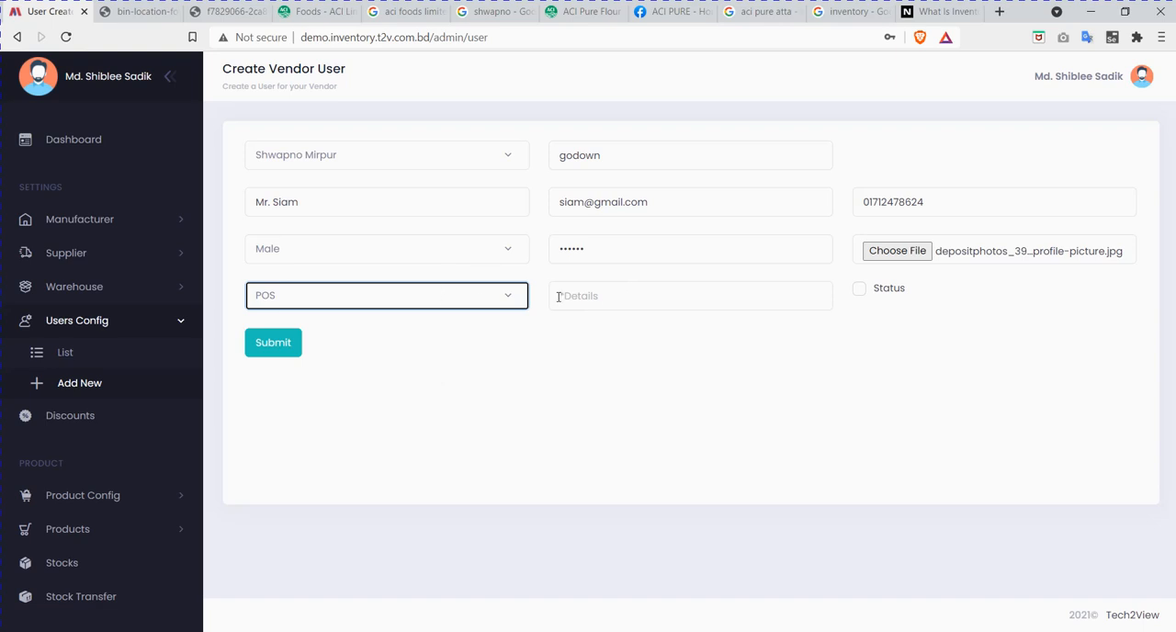
{"action": "left_click", "coordinate": [591, 296]}
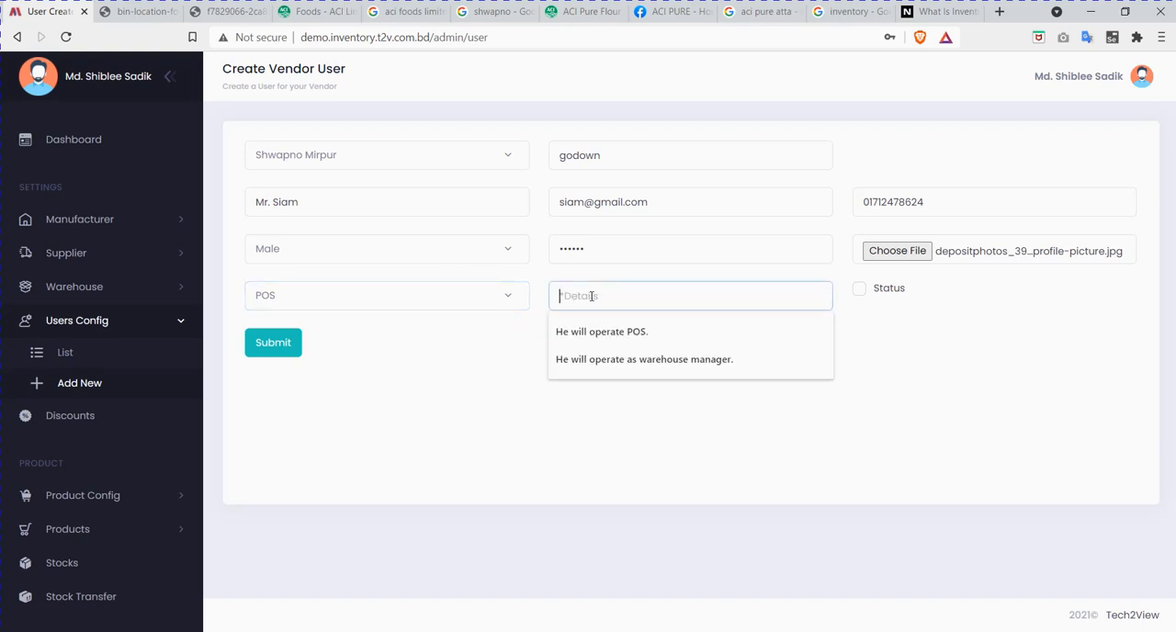
{"action": "left_click", "coordinate": [644, 331]}
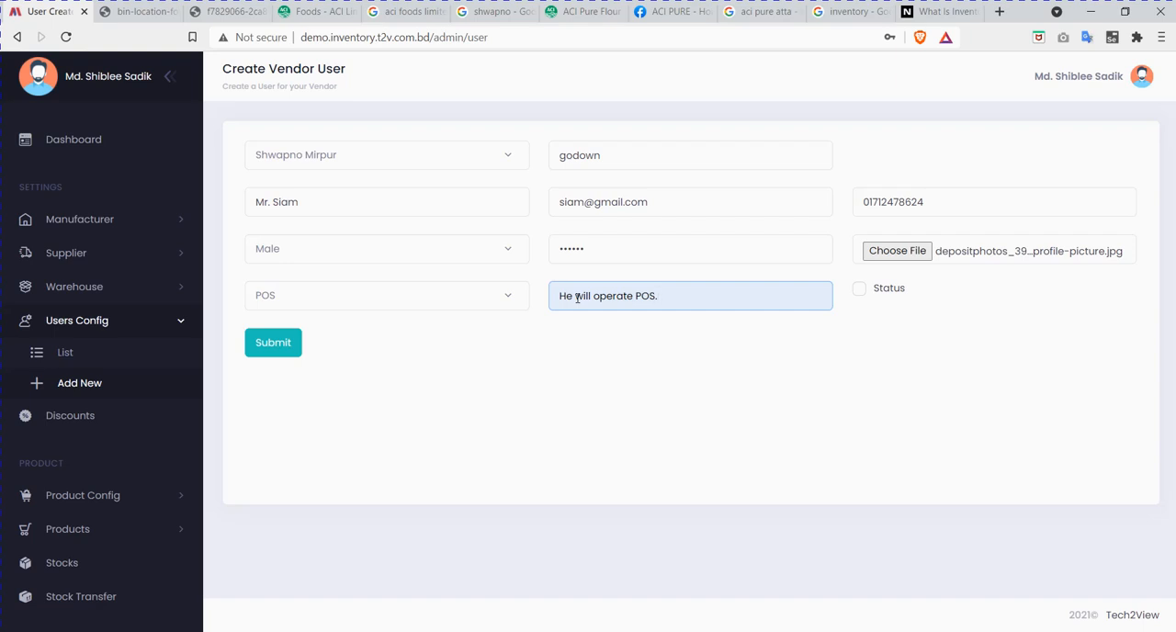
Step: Enable the status of the new POS user and submit the vendor user form
{"action": "left_click", "coordinate": [129, 11]}
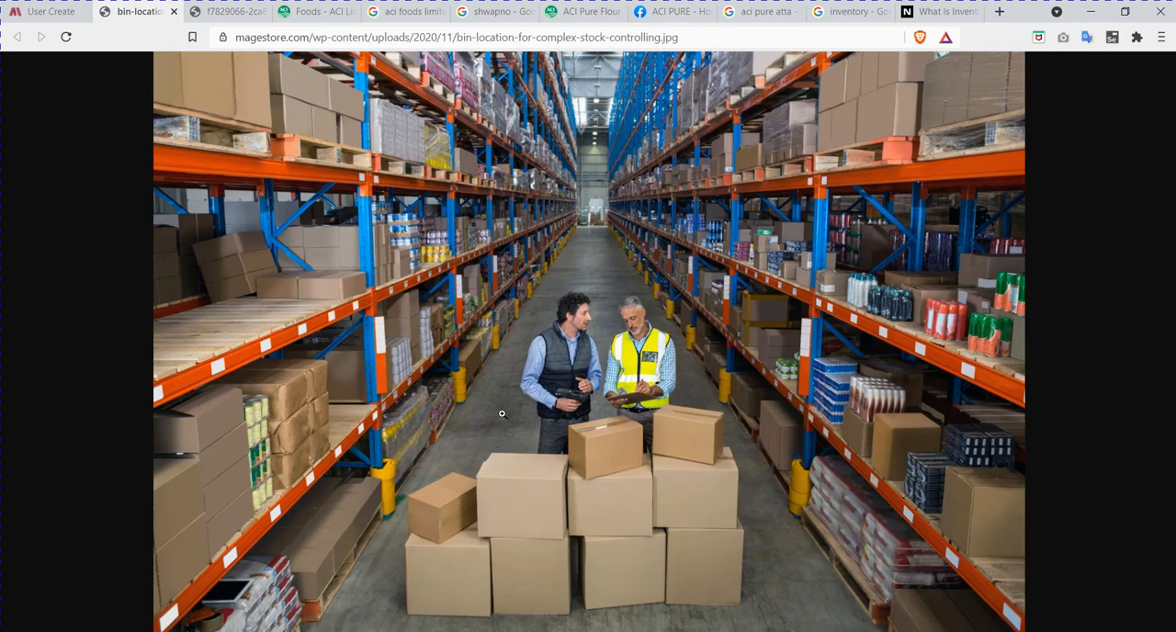
{"action": "left_click", "coordinate": [47, 11]}
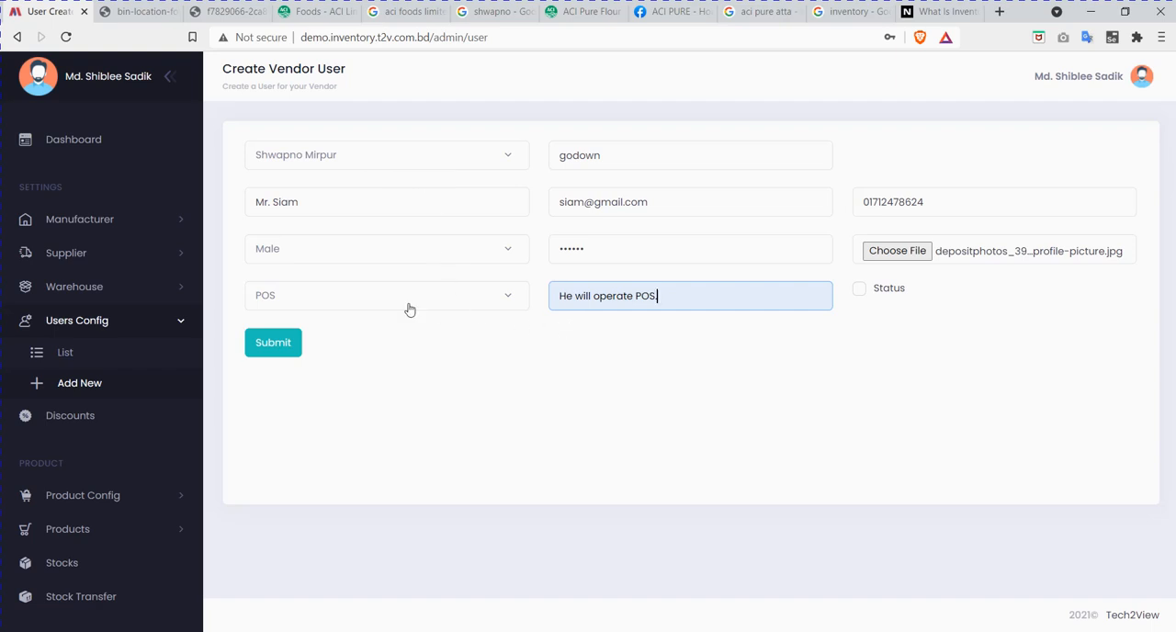
{"action": "left_click", "coordinate": [858, 293]}
{"action": "left_click", "coordinate": [274, 348]}
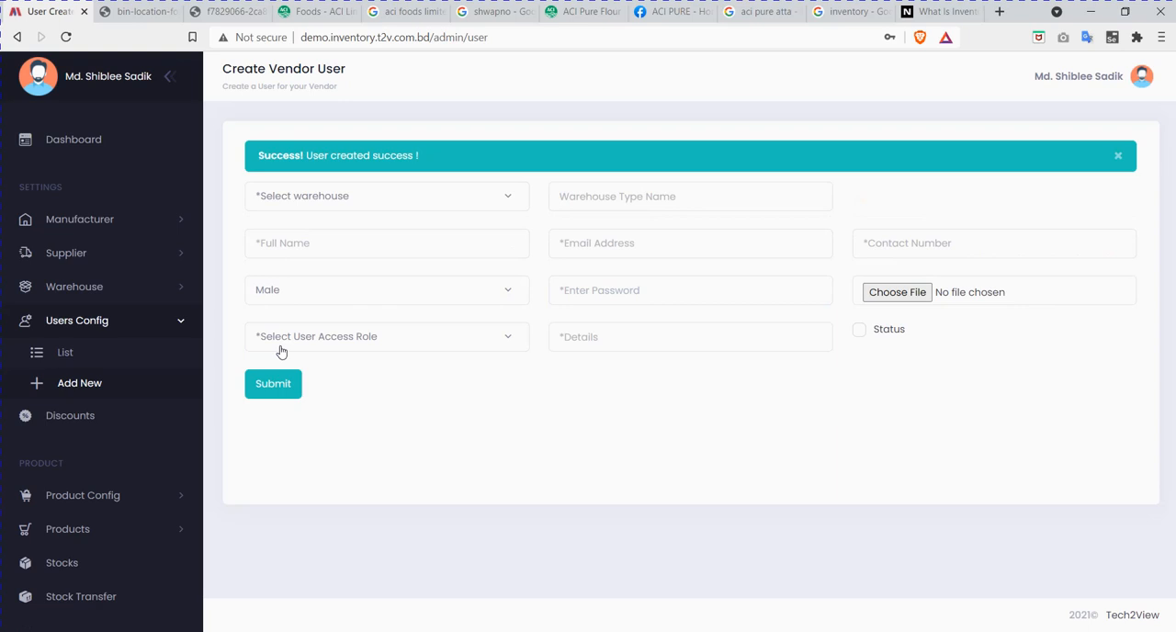
Step: Start another vendor user for the Shwapno Mirpur warehouse and enter the user's full name
{"action": "left_click", "coordinate": [397, 199]}
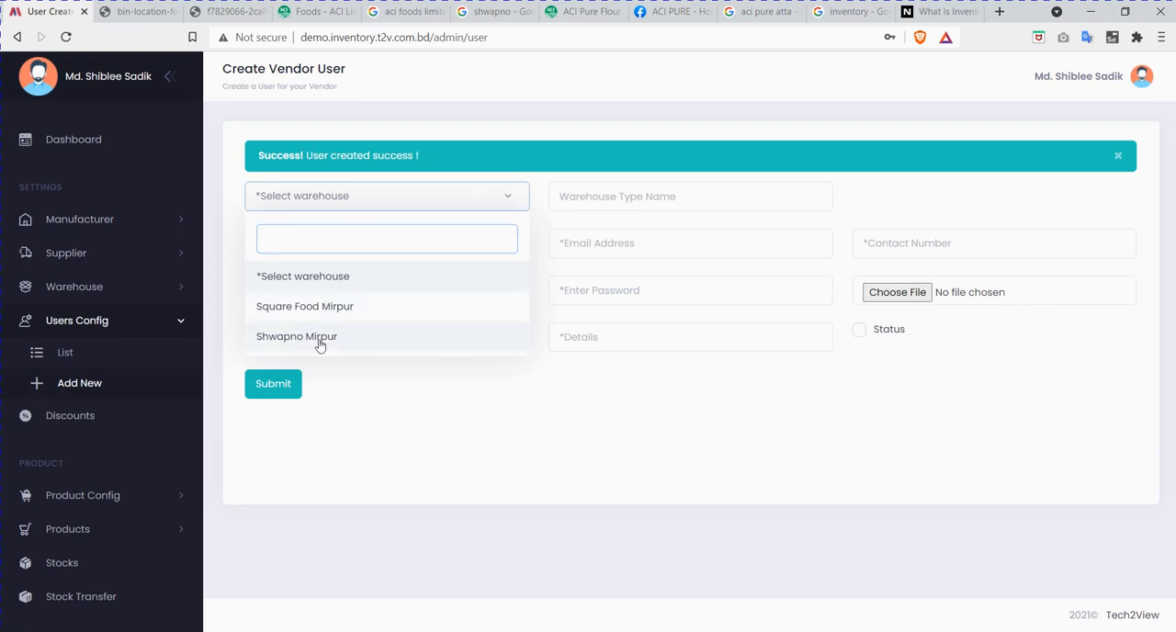
{"action": "left_click", "coordinate": [319, 342]}
{"action": "left_click", "coordinate": [432, 238]}
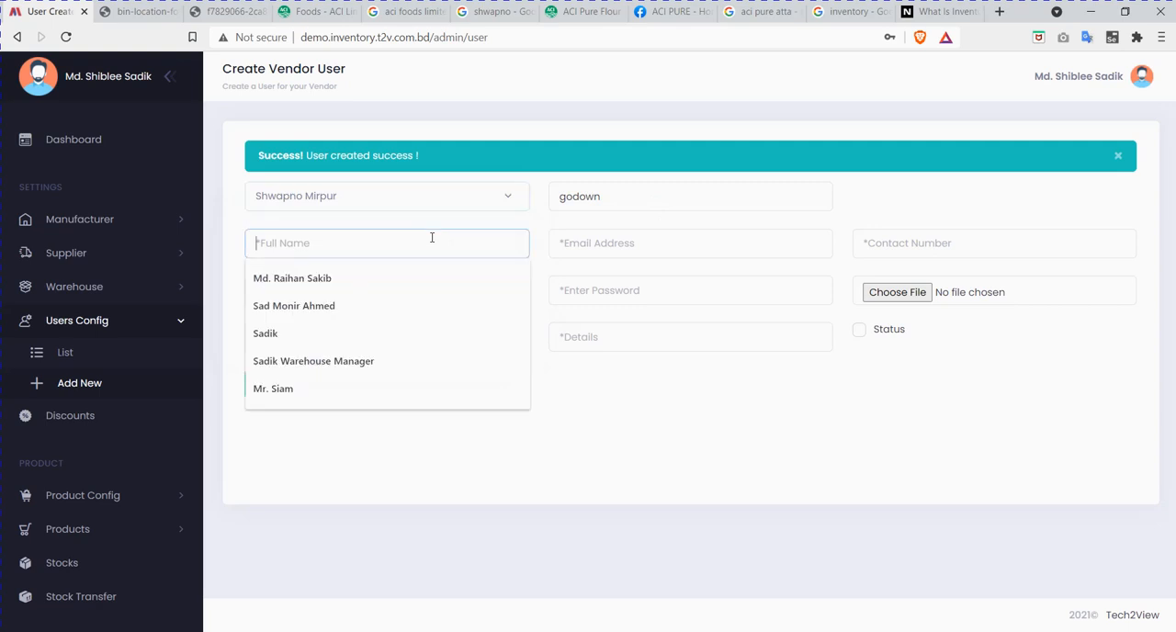
{"action": "type", "text": "Mr."}
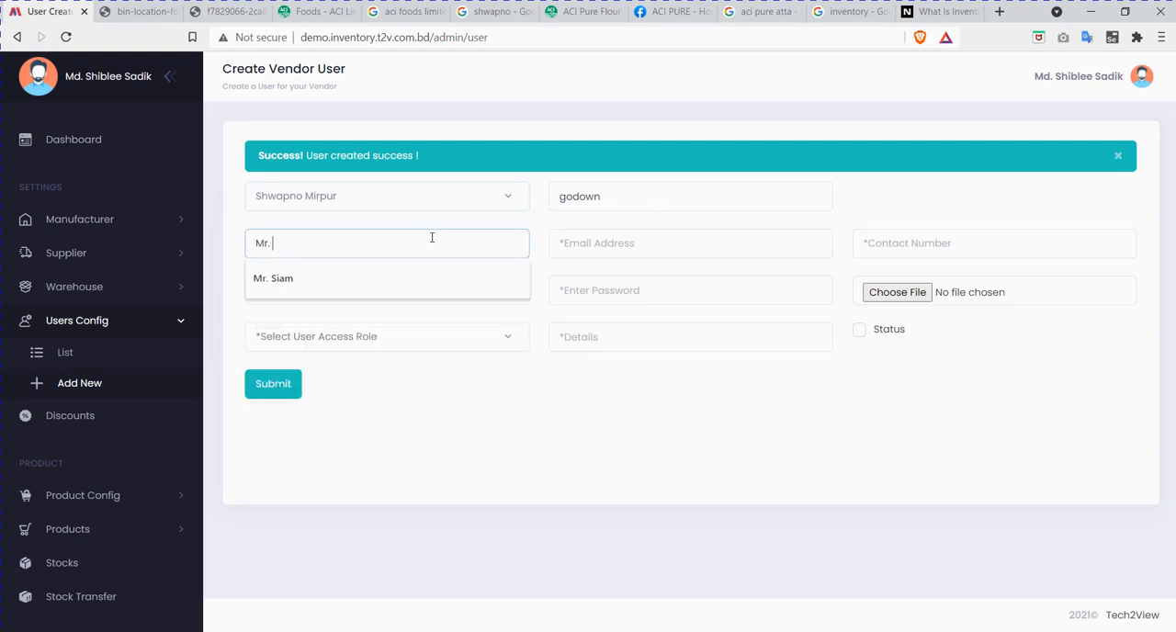
{"action": "type", "text": " Sumon"}
Step: Enter the second vendor user's email address and contact number
{"action": "key", "text": "Tab"}
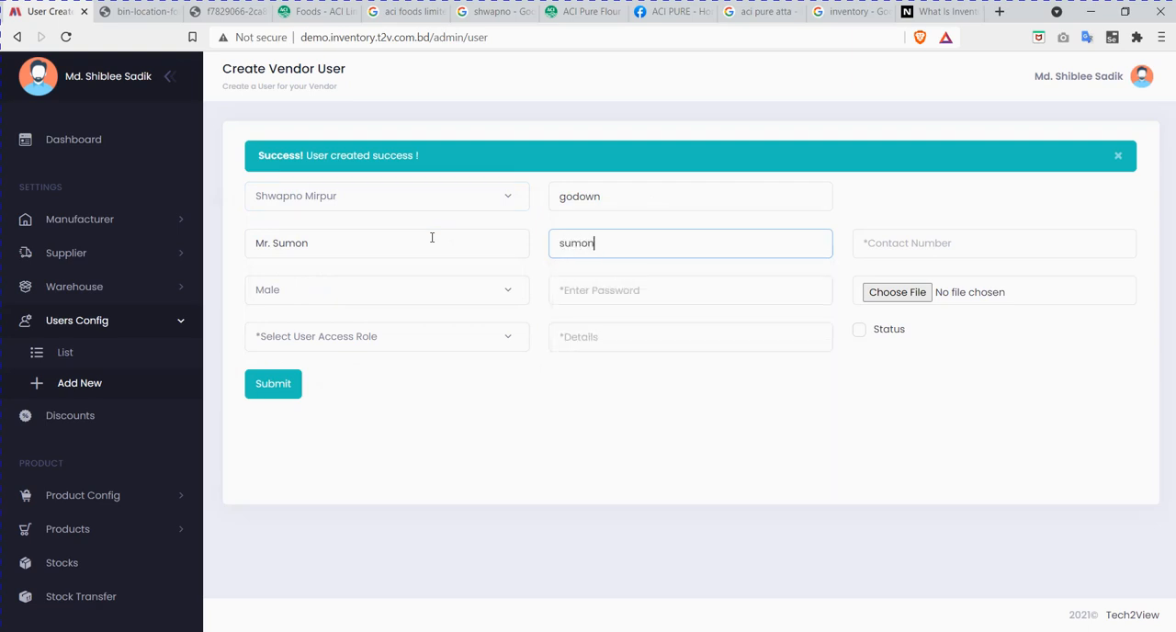
{"action": "key", "text": "BackSpace"}
{"action": "key", "text": "BackSpace"}
{"action": "key", "text": "BackSpace"}
{"action": "key", "text": "BackSpace"}
{"action": "key", "text": "BackSpace"}
{"action": "key", "text": "BackSpace"}
{"action": "key", "text": "BackSpace"}
{"action": "key", "text": "BackSpace"}
{"action": "key", "text": "BackSpace"}
{"action": "key", "text": "BackSpace"}
{"action": "left_click", "coordinate": [874, 237]}
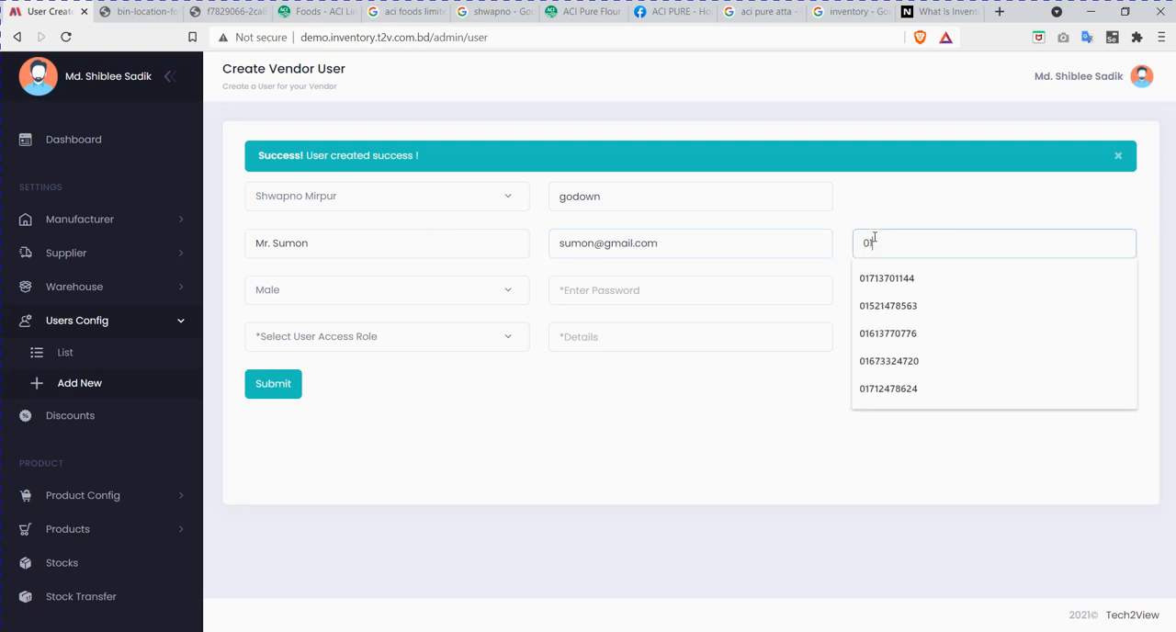
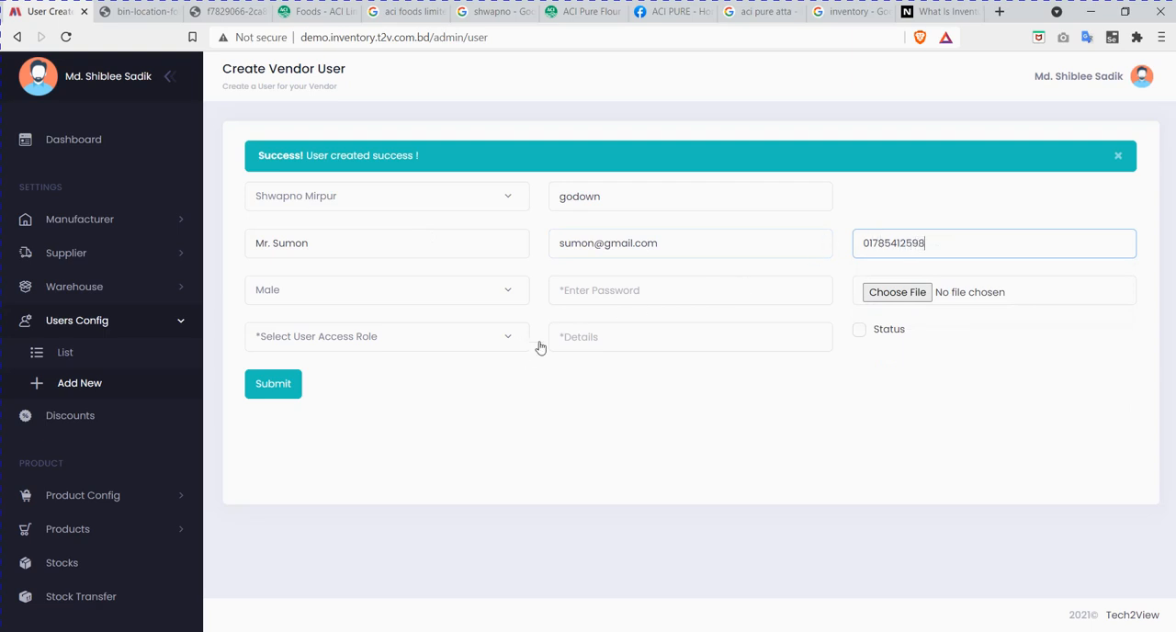
Step: Keep the second vendor user's gender as Male and enter the account password
{"action": "left_click", "coordinate": [619, 296]}
{"action": "left_click", "coordinate": [410, 303]}
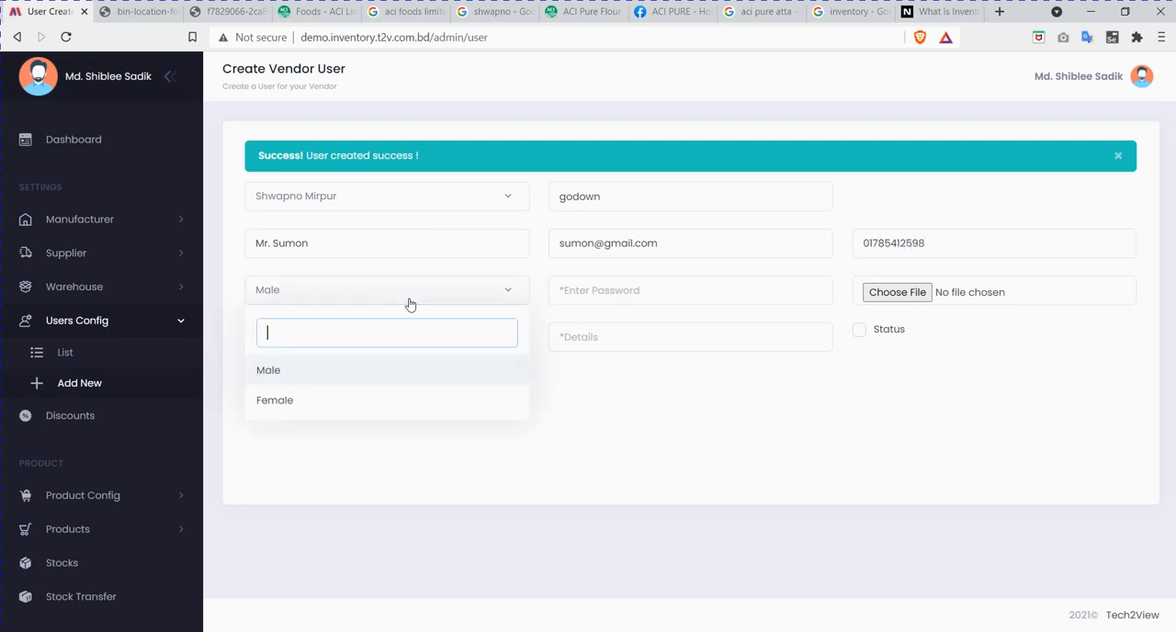
{"action": "left_click", "coordinate": [667, 293]}
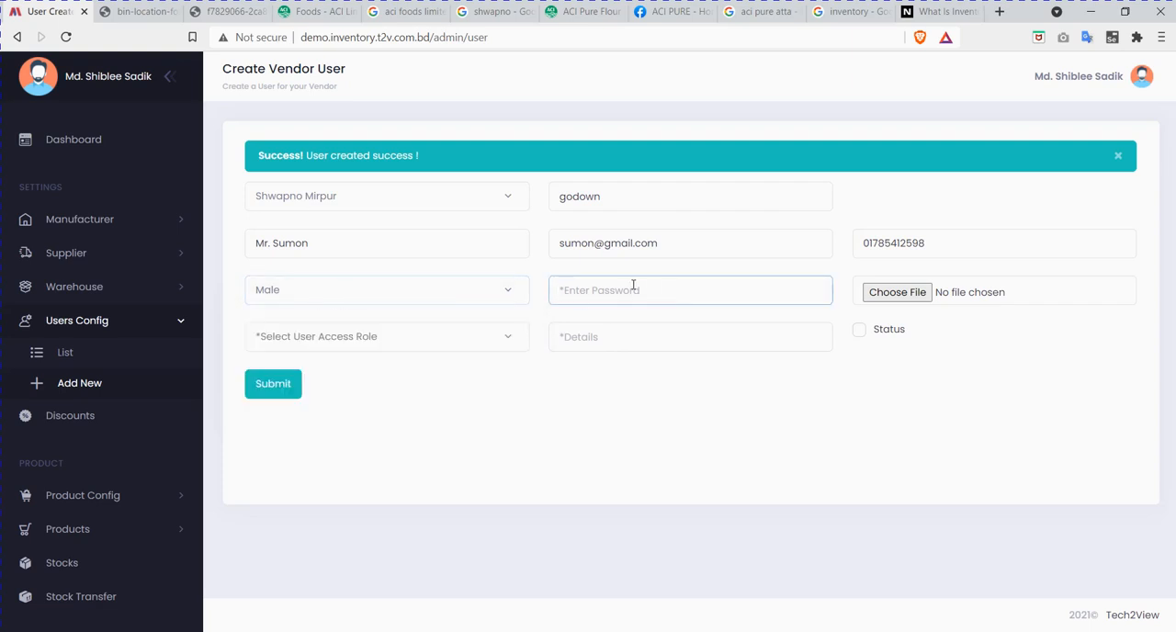
{"action": "type", "text": "123456"}
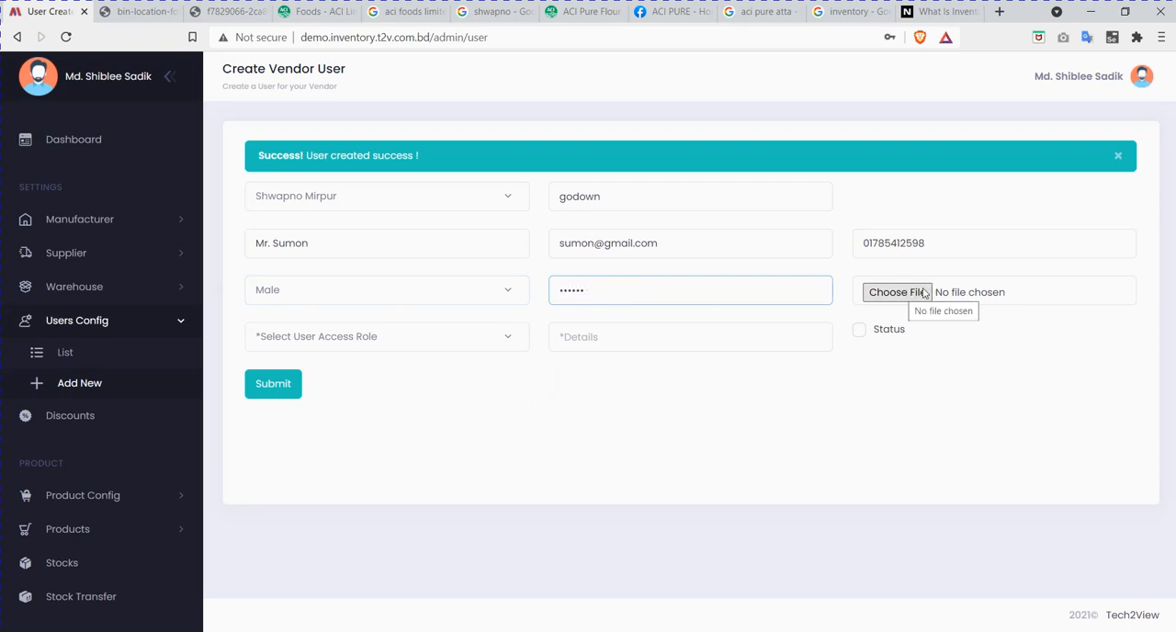
Step: Assign the Warehouse Manager access role and fill the details with "He will operate as warehouse manager."
{"action": "left_click", "coordinate": [444, 335]}
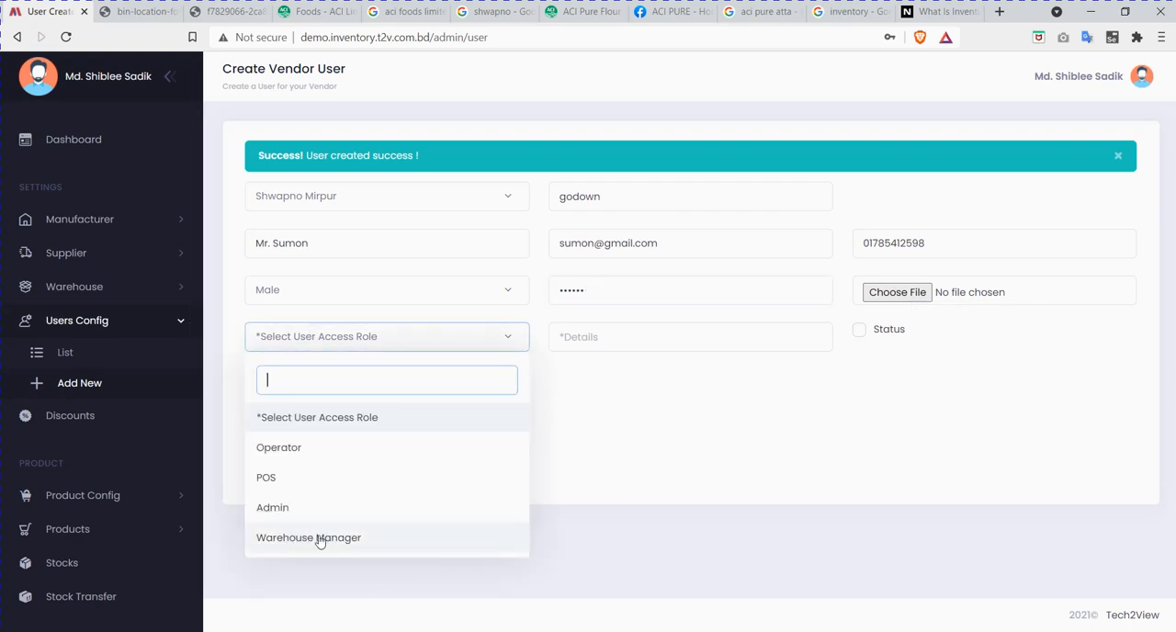
{"action": "left_click", "coordinate": [356, 543]}
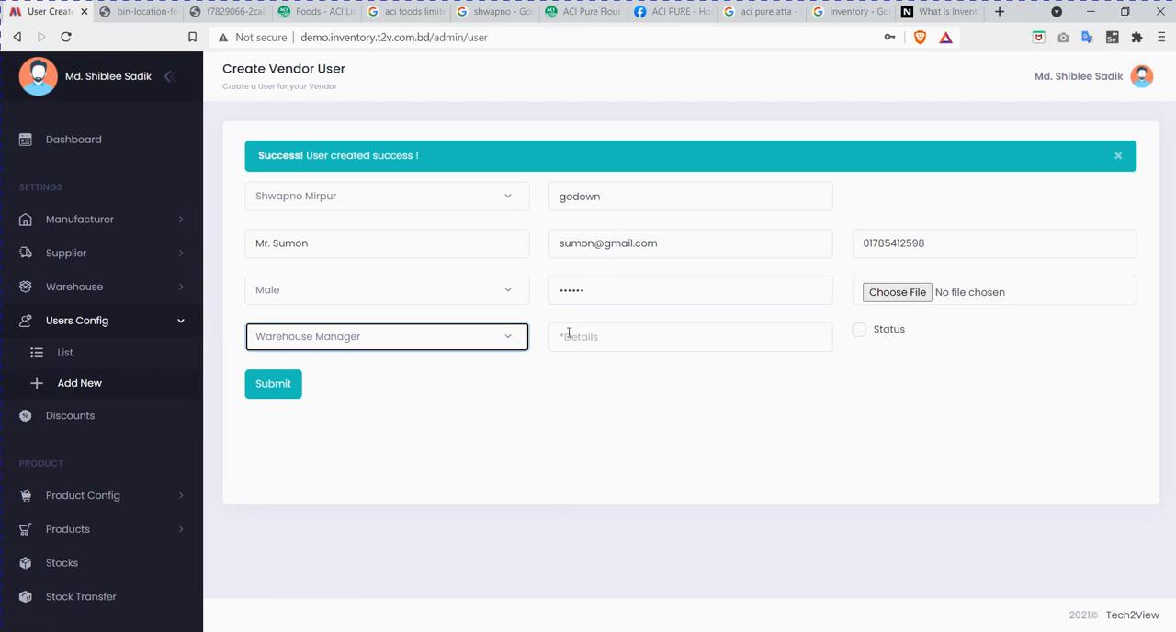
{"action": "left_click", "coordinate": [619, 333]}
{"action": "left_click", "coordinate": [647, 402]}
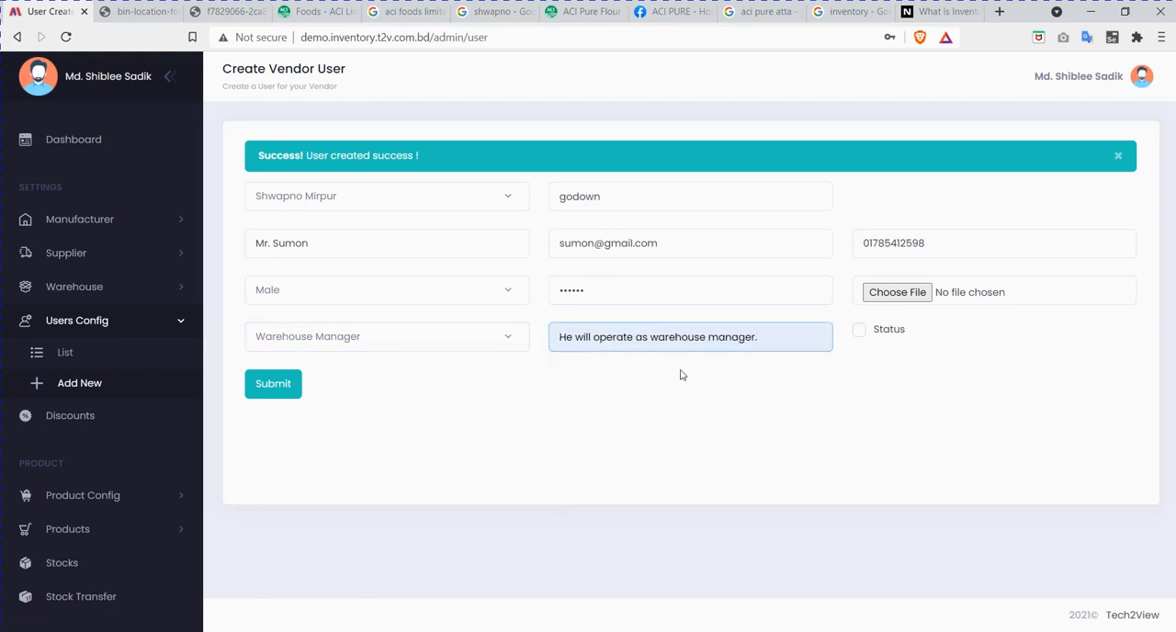
Step: Enable the status of the warehouse manager user and submit the vendor user form
{"action": "left_click", "coordinate": [860, 332]}
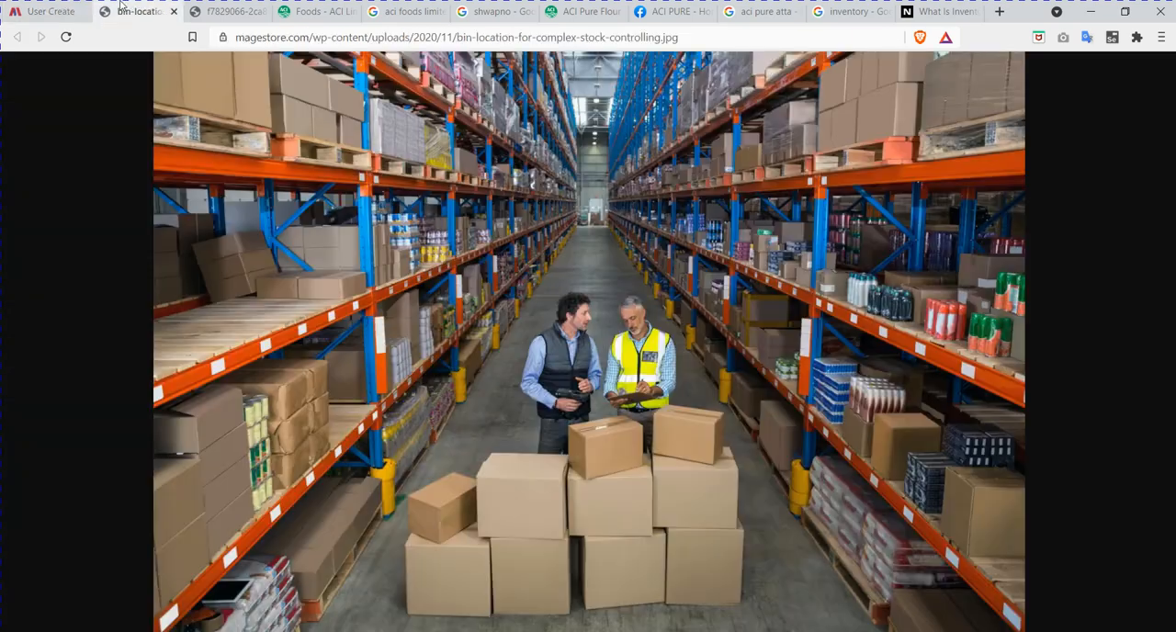
{"action": "left_click", "coordinate": [138, 11]}
{"action": "left_click", "coordinate": [46, 12]}
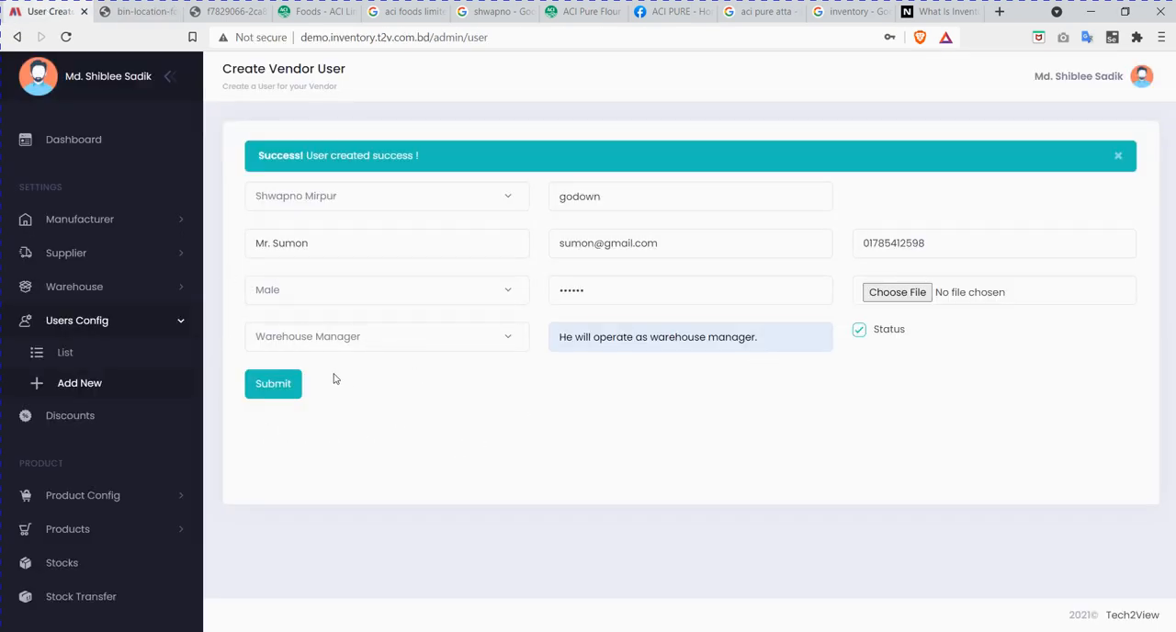
{"action": "left_click", "coordinate": [281, 390]}
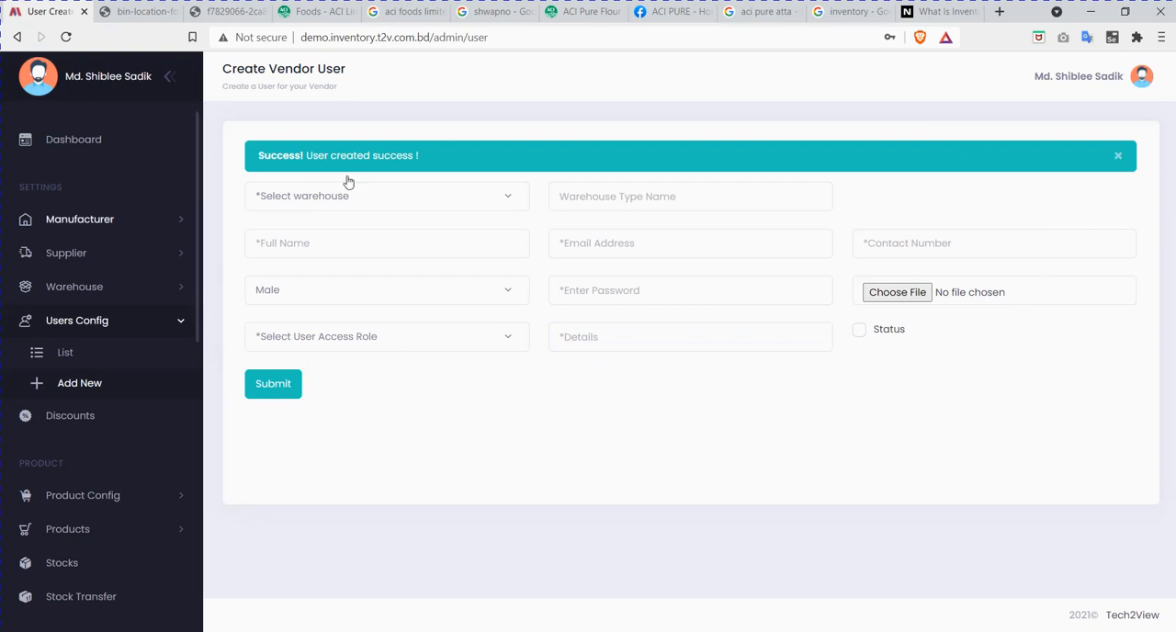
Step: Open the vendor users list and examine the names, roles and login emails of the two newly added Shwapno Mirpur users
{"action": "left_click", "coordinate": [81, 357]}
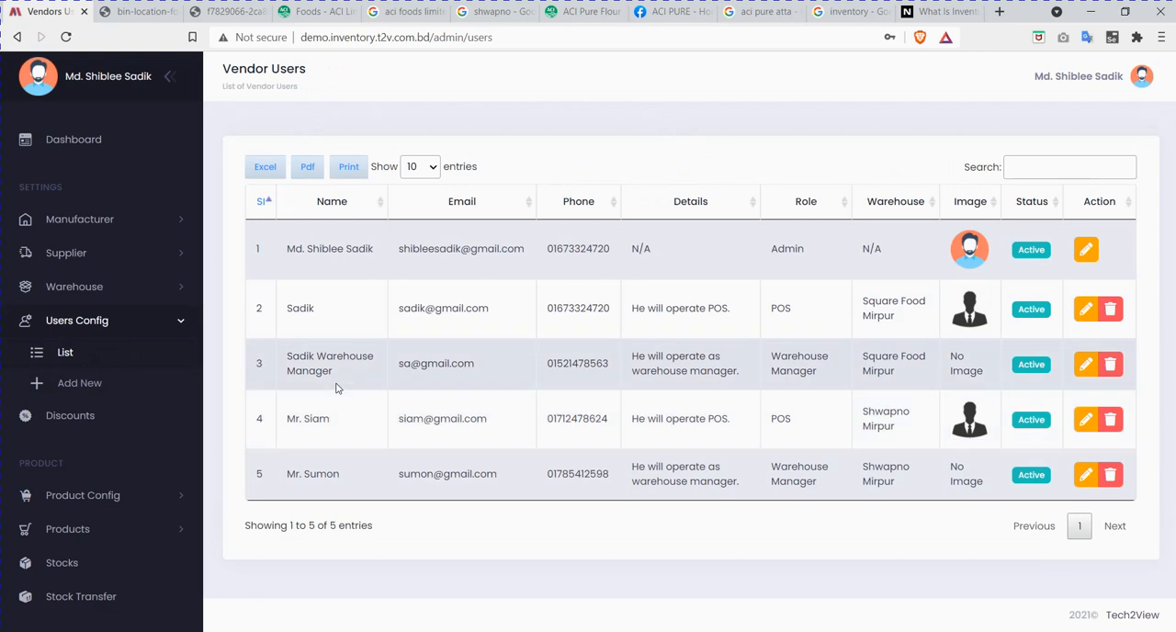
{"action": "left_click_drag", "start_coordinate": [329, 420], "coordinate": [286, 419]}
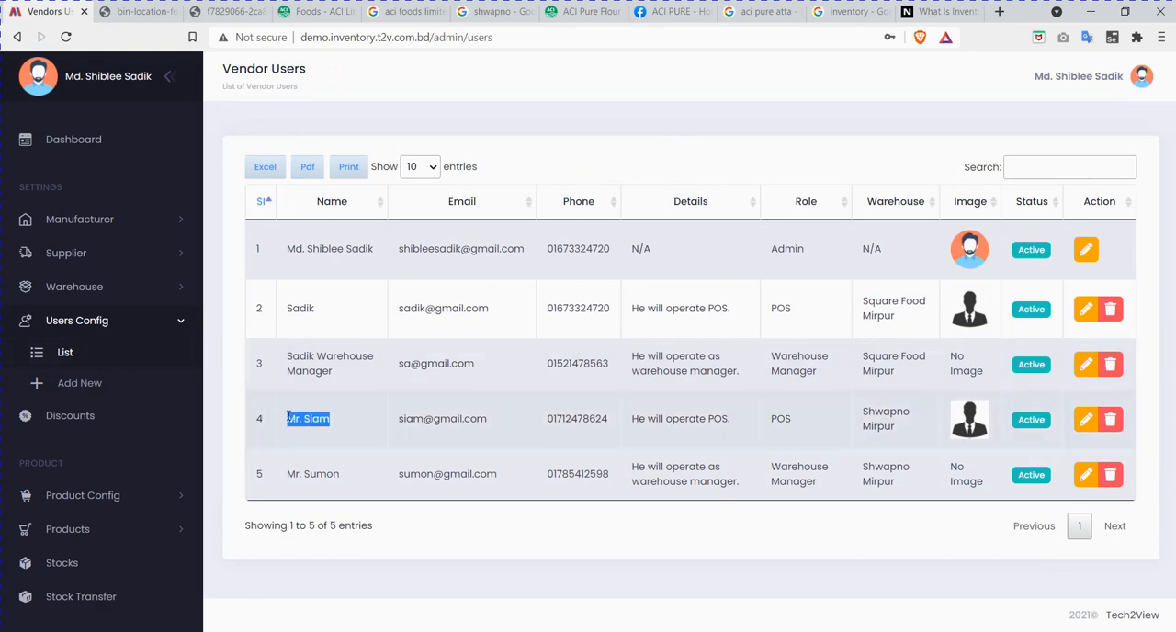
{"action": "left_click", "coordinate": [796, 422]}
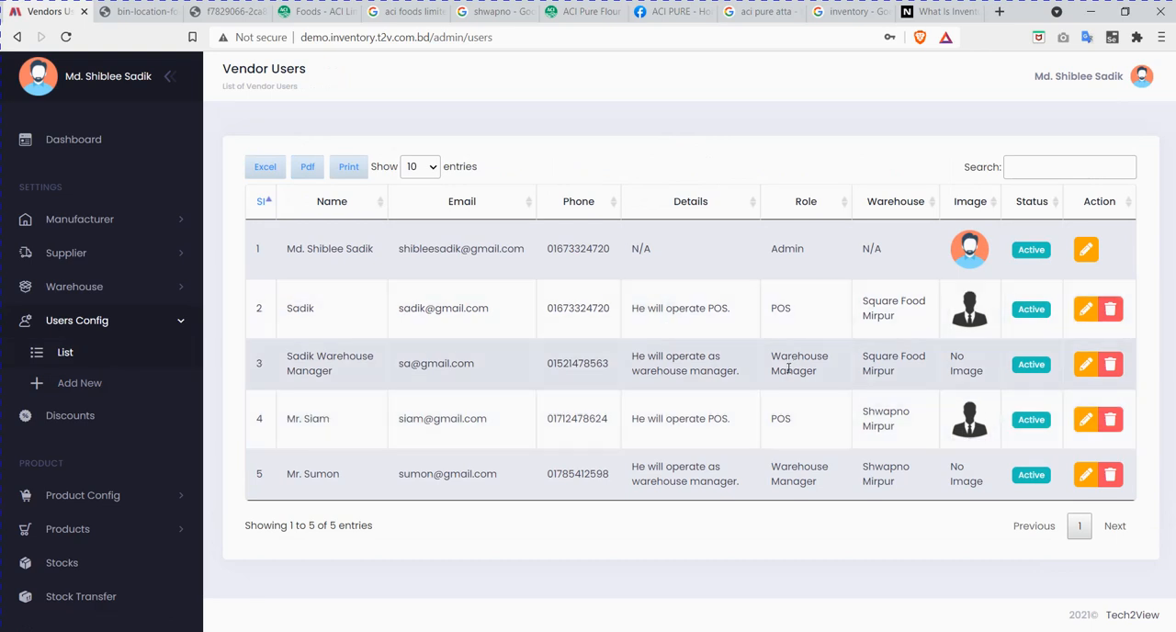
{"action": "left_click_drag", "start_coordinate": [800, 424], "coordinate": [772, 424]}
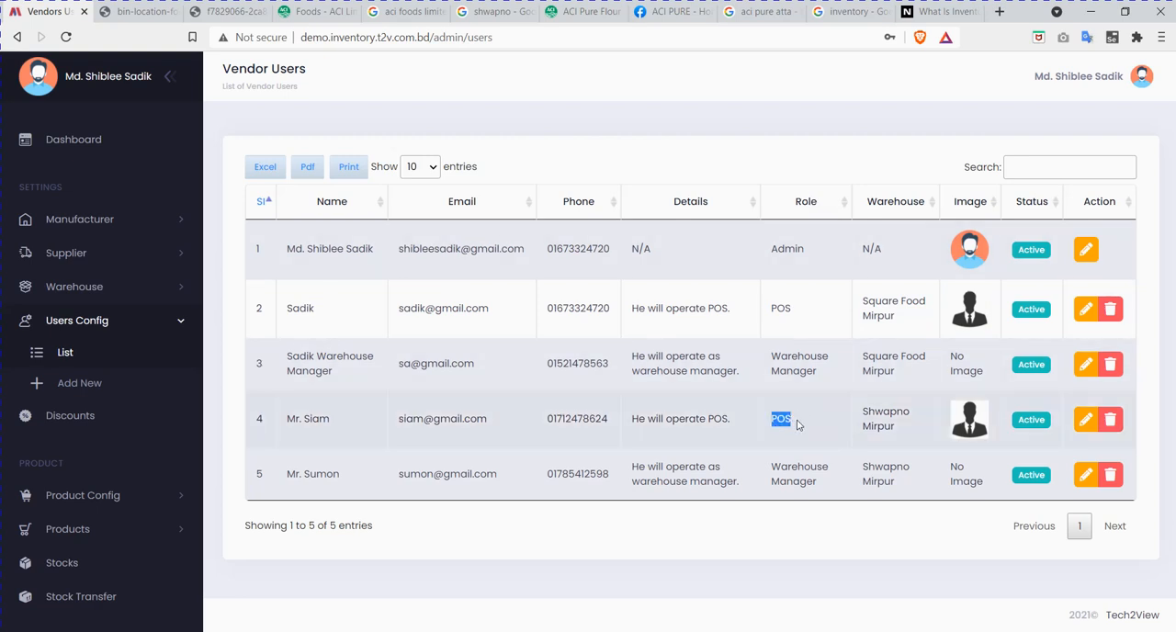
{"action": "left_click", "coordinate": [797, 424]}
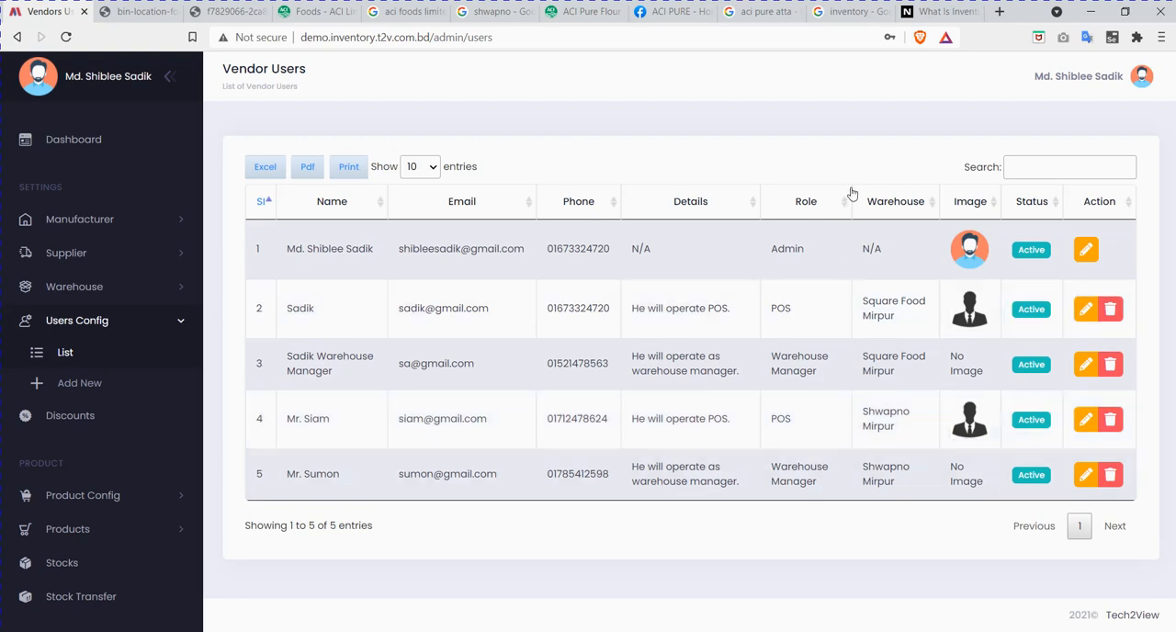
{"action": "left_click_drag", "start_coordinate": [830, 487], "coordinate": [778, 469]}
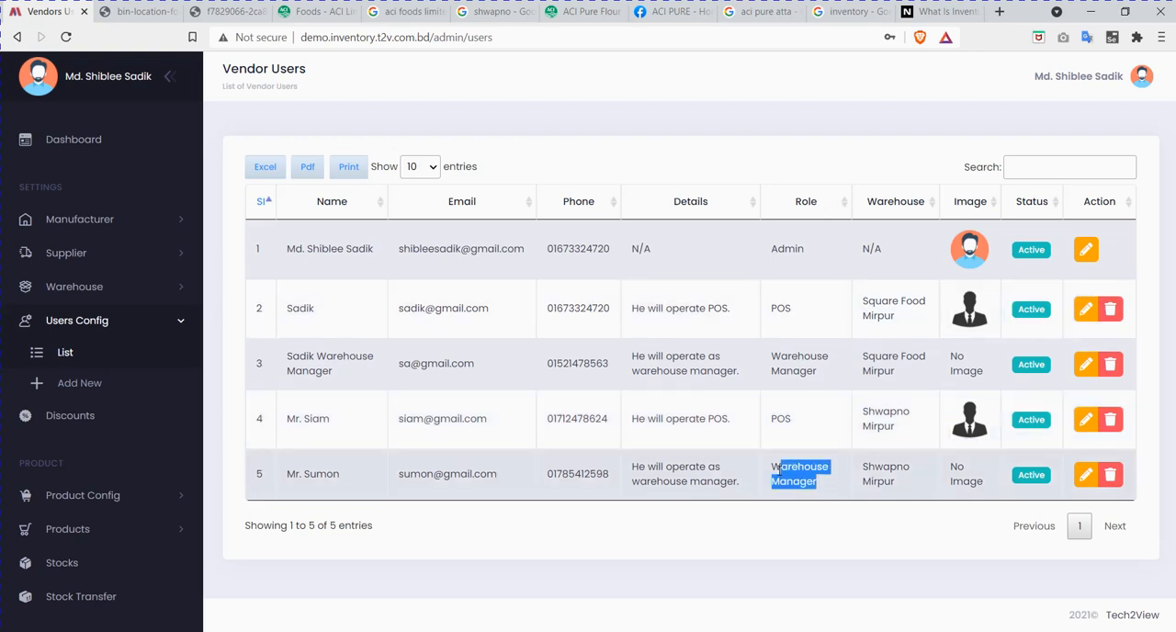
{"action": "left_click", "coordinate": [822, 490]}
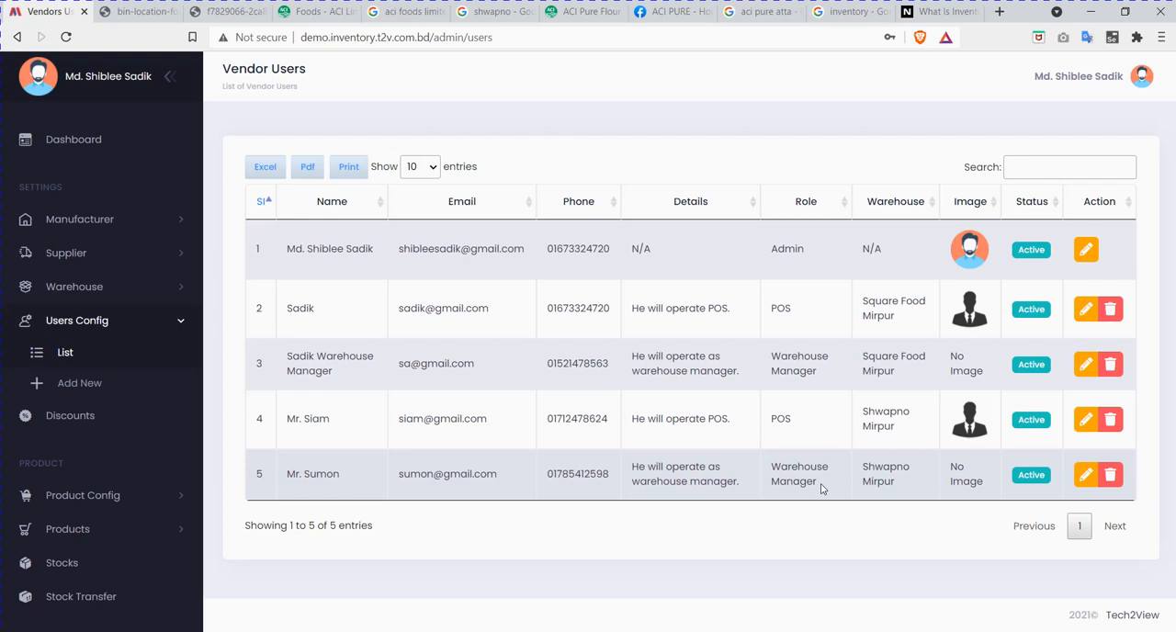
{"action": "left_click_drag", "start_coordinate": [489, 419], "coordinate": [397, 419]}
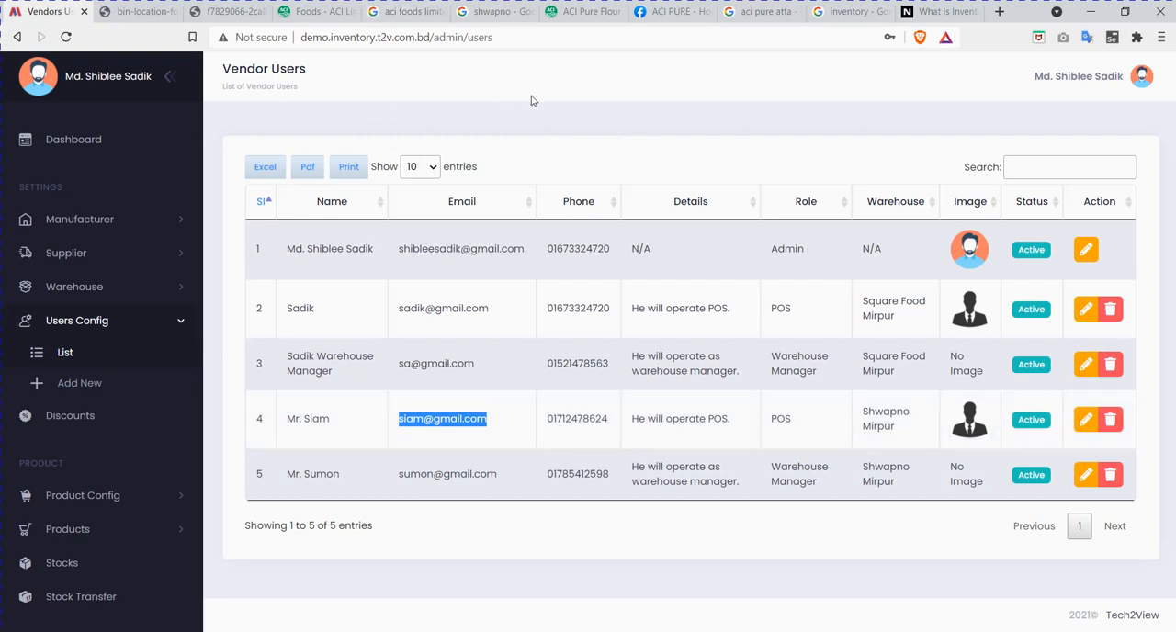
{"action": "left_click", "coordinate": [463, 421]}
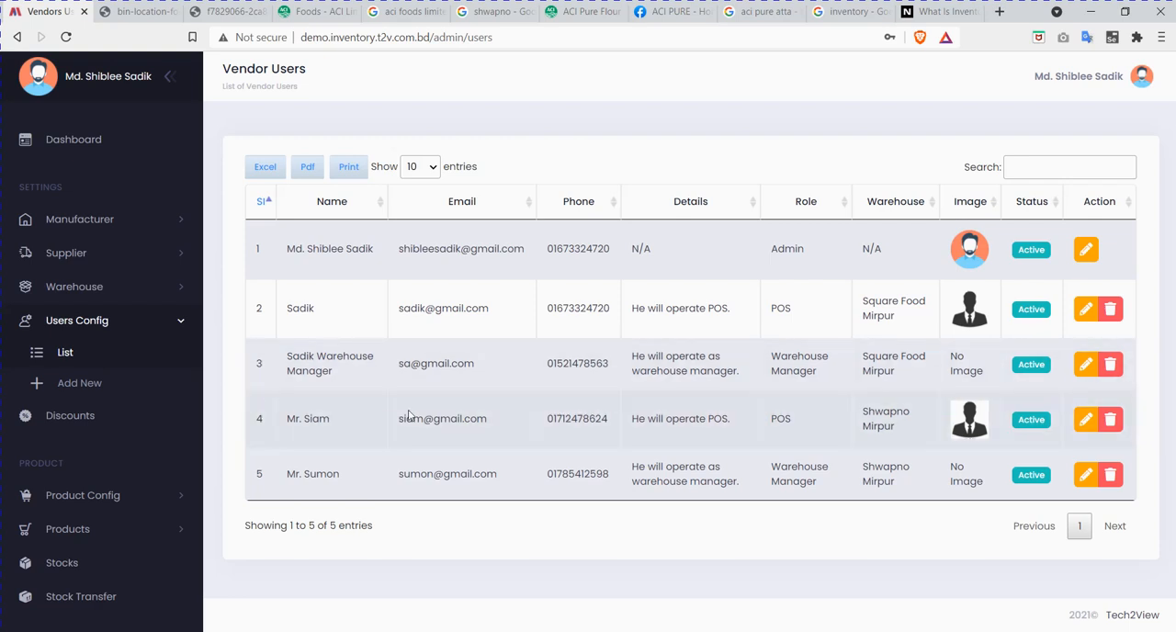
{"action": "left_click_drag", "start_coordinate": [503, 423], "coordinate": [399, 419]}
{"action": "key", "text": "ctrl+c"}
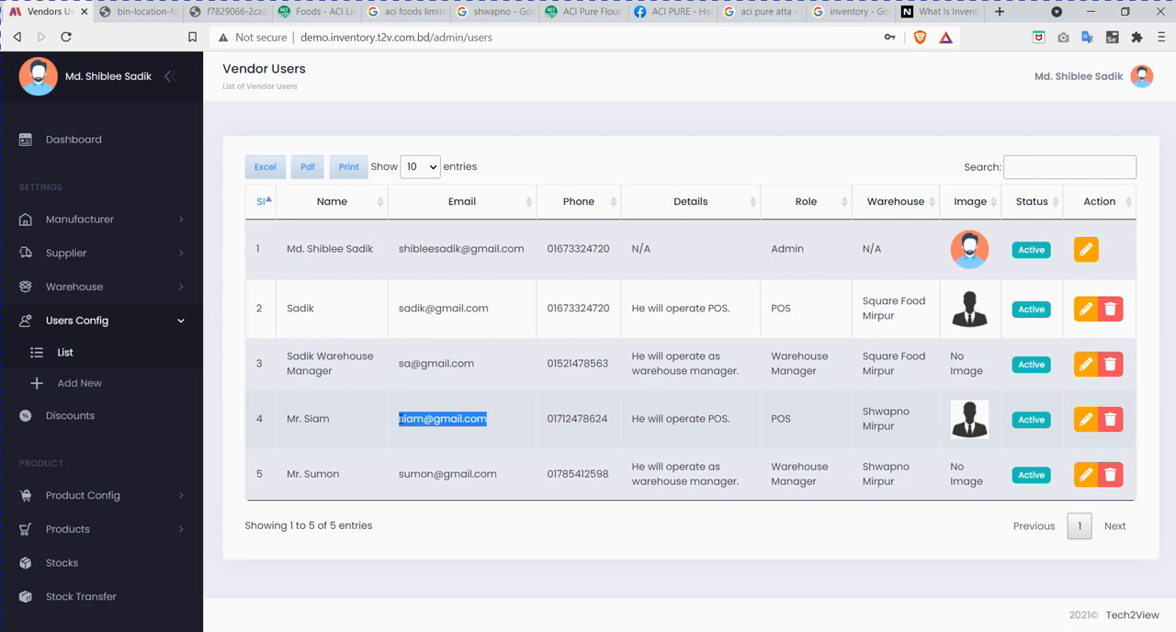
{"action": "left_click", "coordinate": [454, 421]}
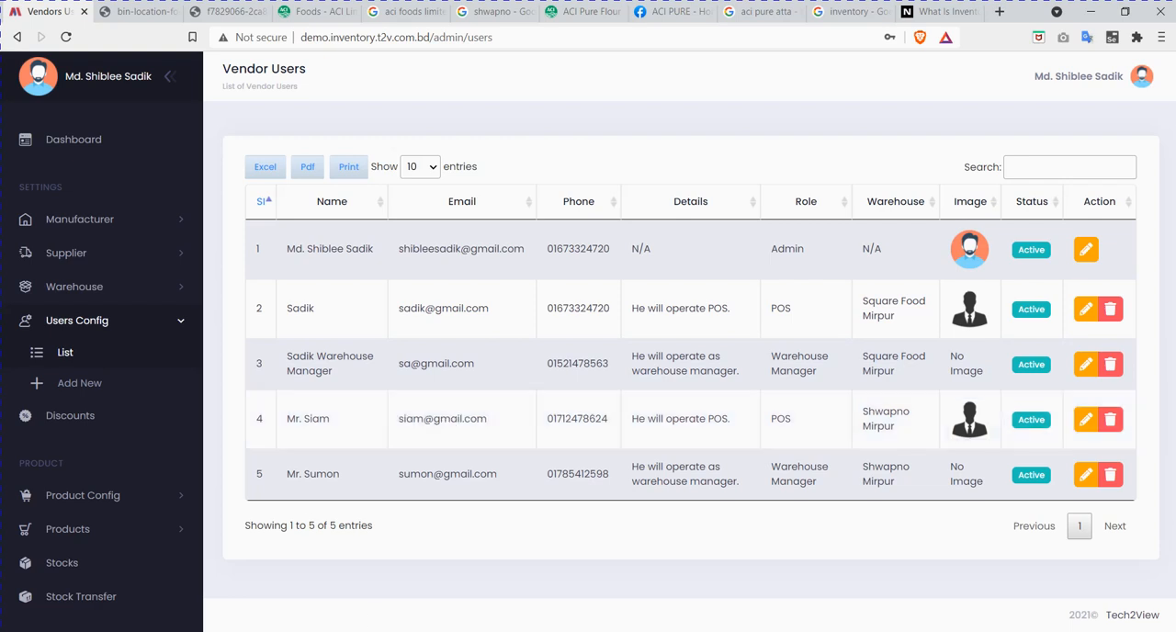
Step: Switch to the private browser window and sign out of the inventory system there
{"action": "left_click", "coordinate": [245, 631]}
{"action": "left_click", "coordinate": [161, 581]}
{"action": "mouse_move", "coordinate": [1123, 74]}
{"action": "left_click", "coordinate": [1113, 149]}
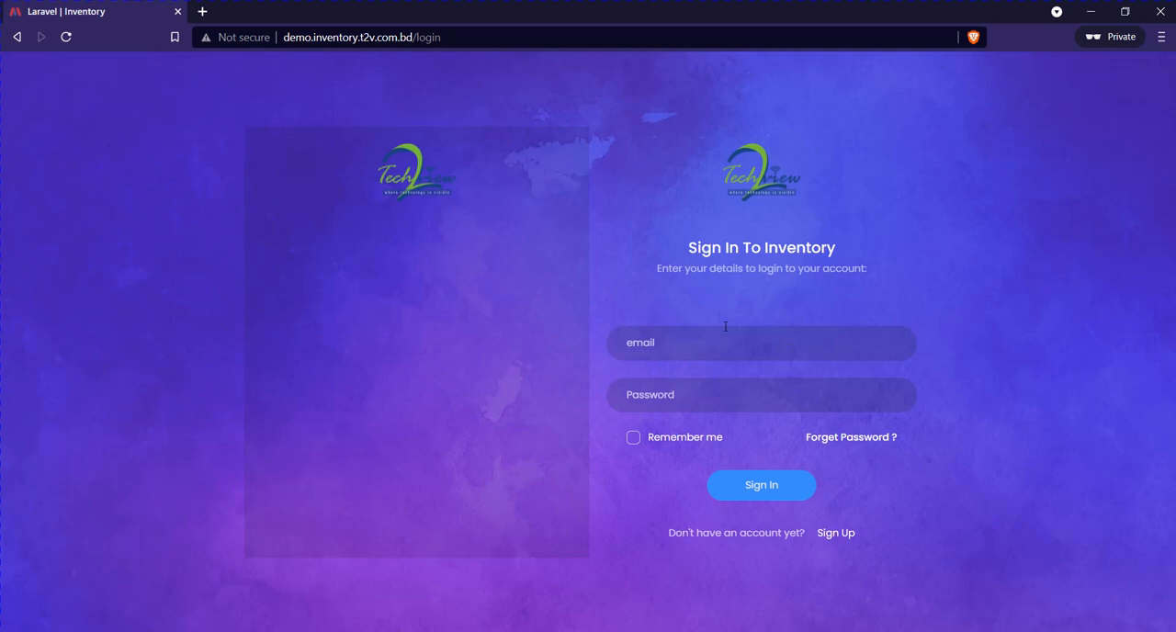
Step: Sign in to the inventory system with the new POS user's login email and account password
{"action": "left_click", "coordinate": [715, 344]}
{"action": "key", "text": "ctrl+v"}
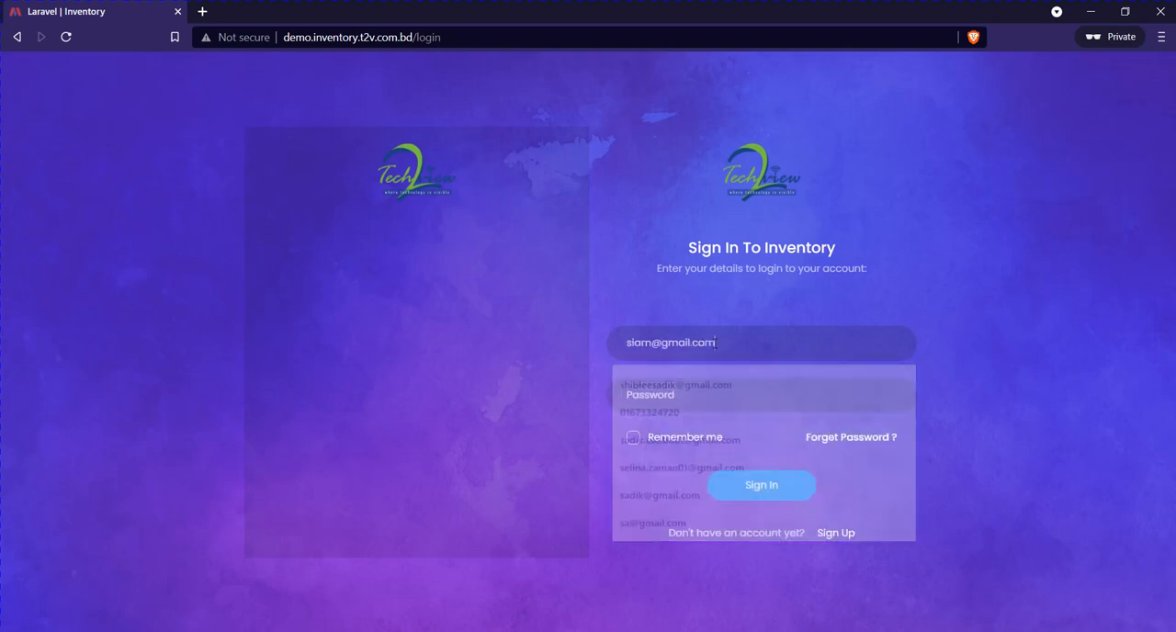
{"action": "type", "text": "12345"}
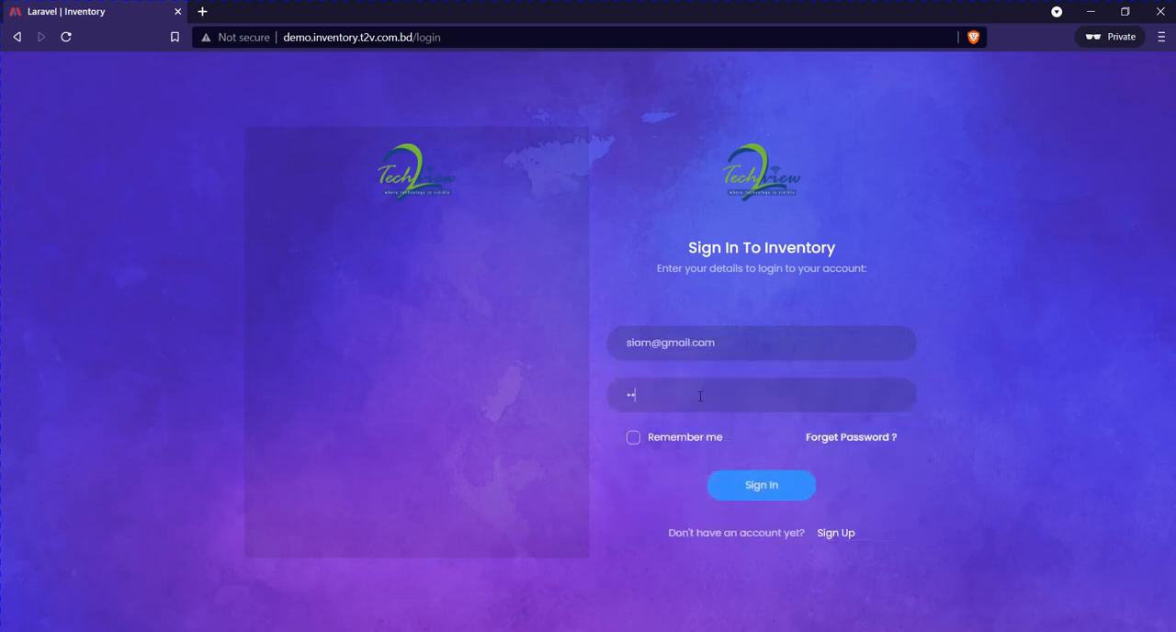
{"action": "type", "text": "6"}
{"action": "left_click", "coordinate": [774, 491]}
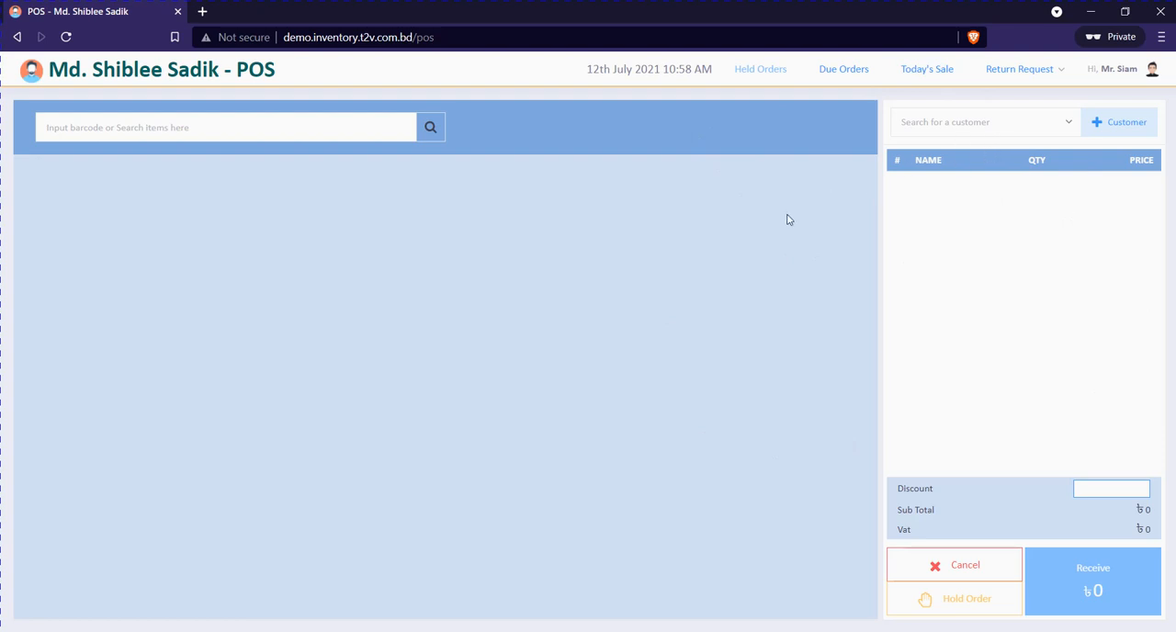
Step: Return to the admin's browser window and open the Discounts page
{"action": "left_click", "coordinate": [1098, 20]}
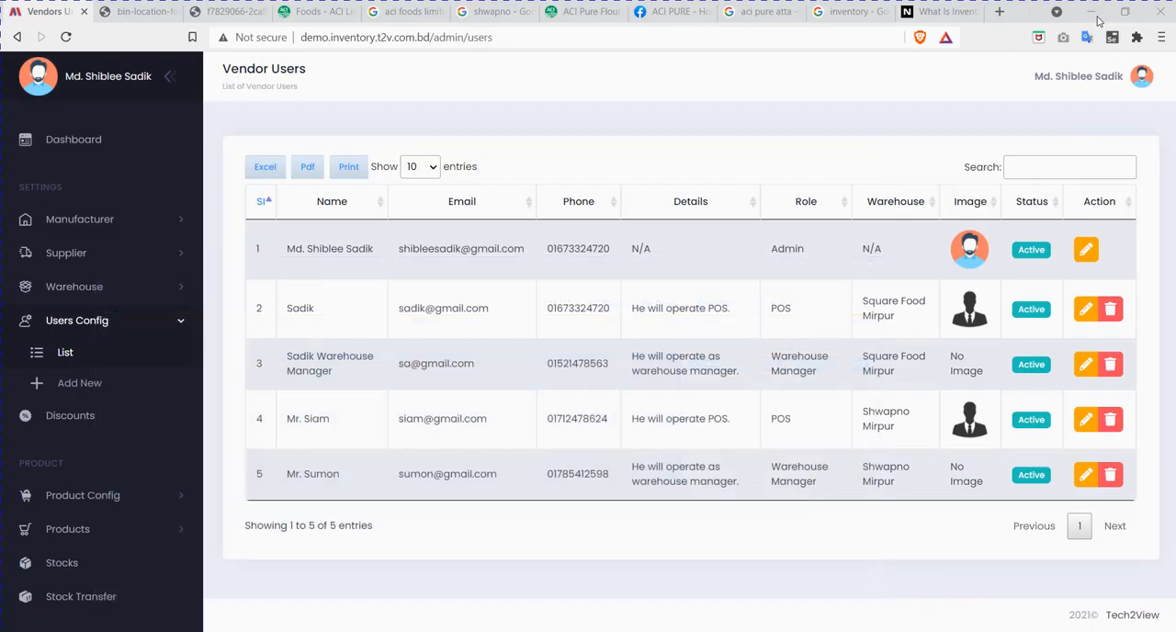
{"action": "left_click", "coordinate": [104, 324]}
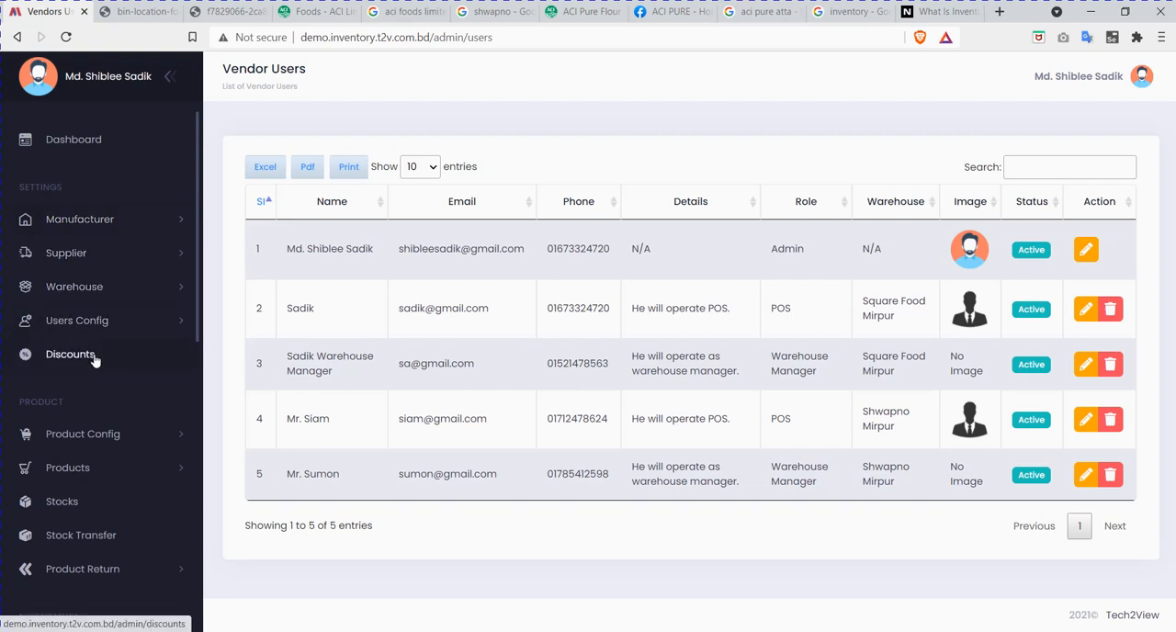
{"action": "left_click", "coordinate": [66, 357]}
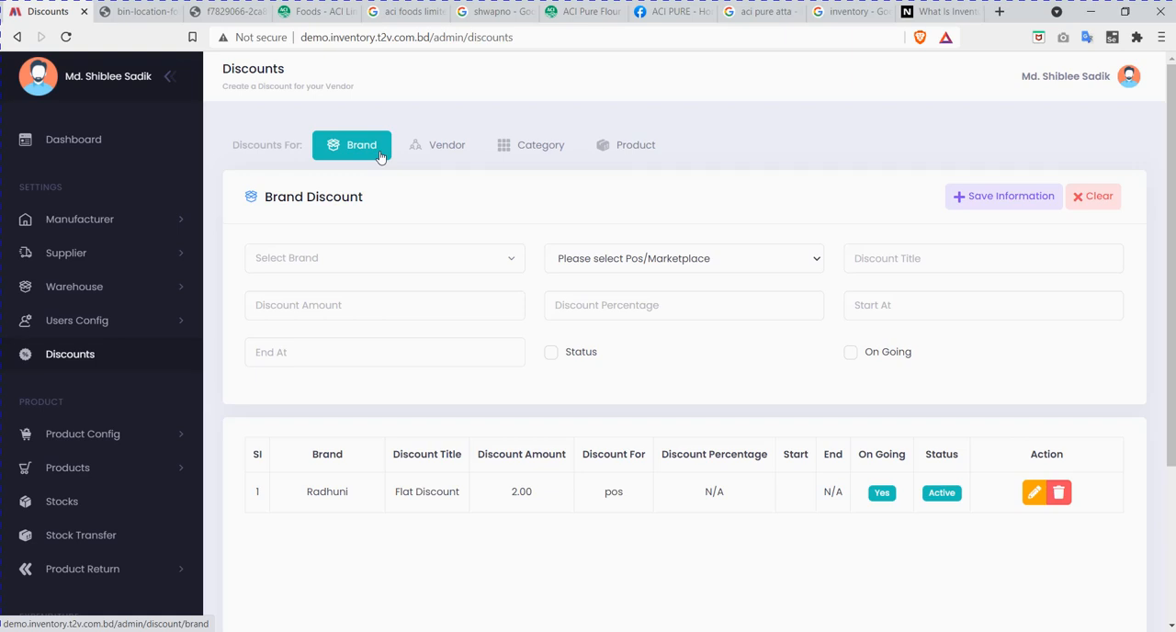
Step: Choose Radhuni as the brand and POS as the sales channel for the new brand discount
{"action": "left_click", "coordinate": [367, 257]}
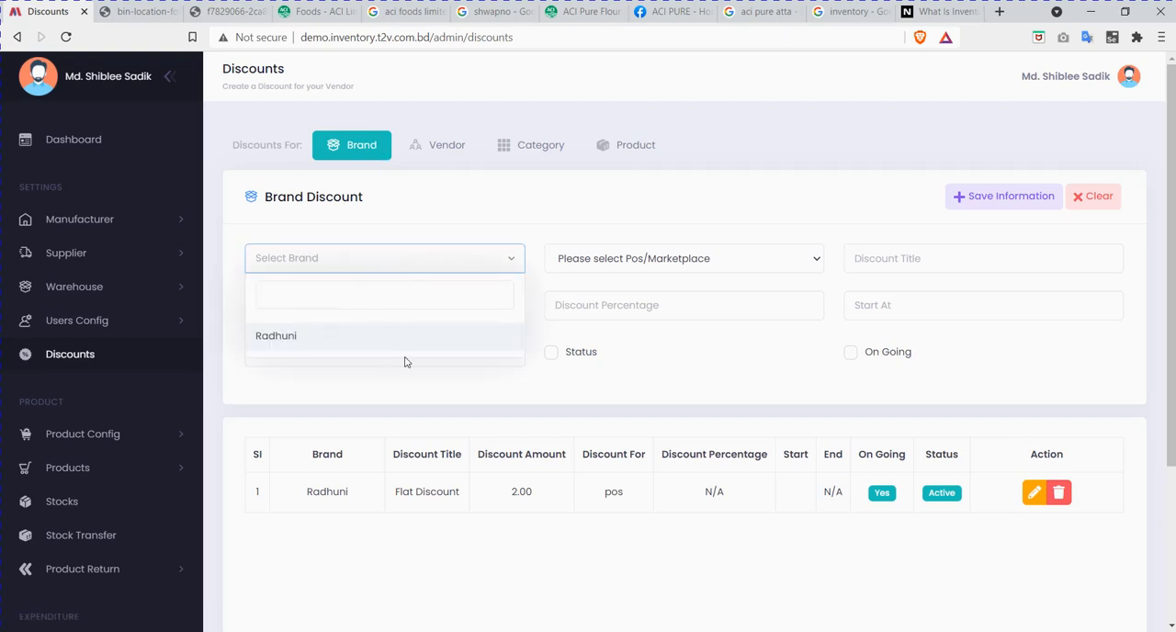
{"action": "left_click", "coordinate": [306, 340]}
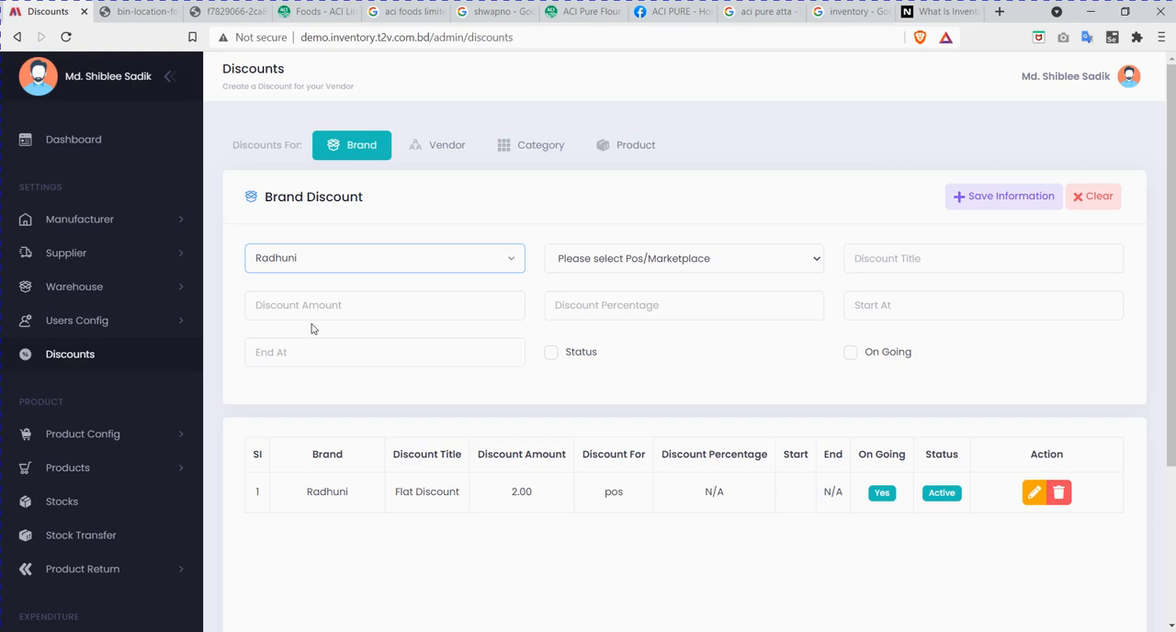
{"action": "left_click", "coordinate": [335, 263]}
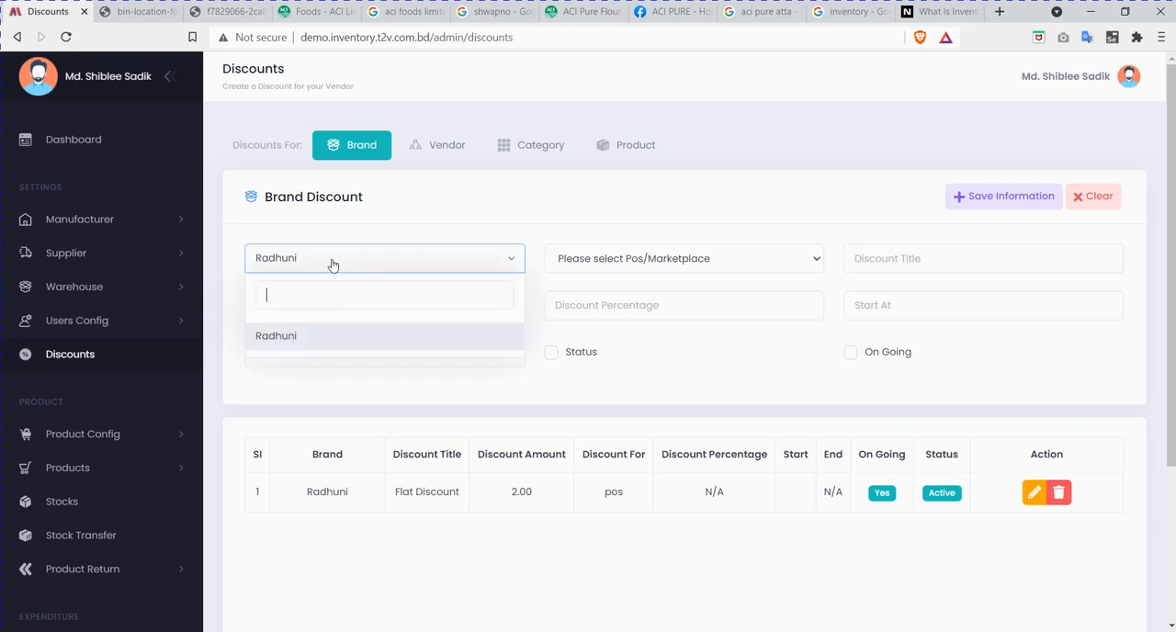
{"action": "left_click", "coordinate": [427, 263]}
{"action": "left_click", "coordinate": [644, 260]}
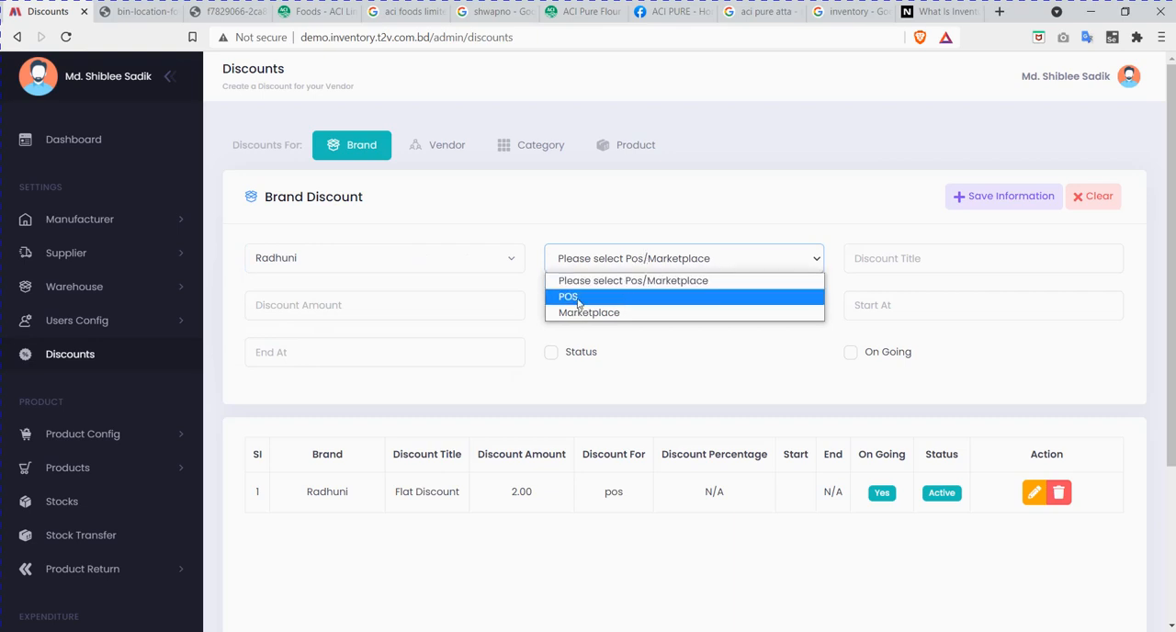
{"action": "left_click", "coordinate": [609, 299]}
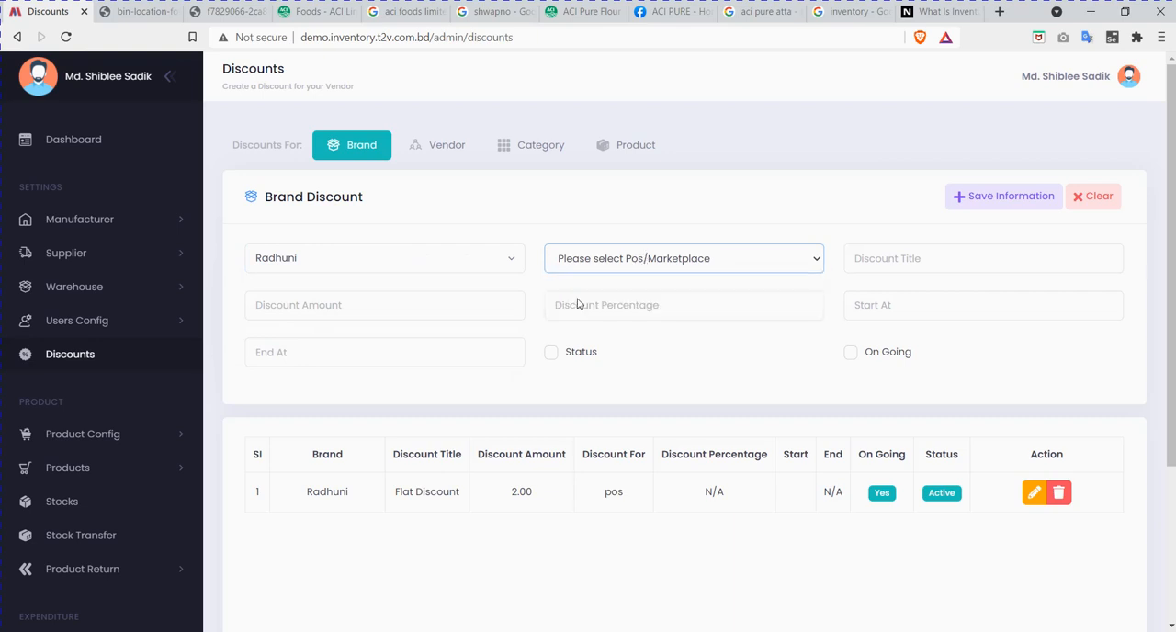
{"action": "left_click", "coordinate": [618, 267]}
{"action": "left_click", "coordinate": [602, 317]}
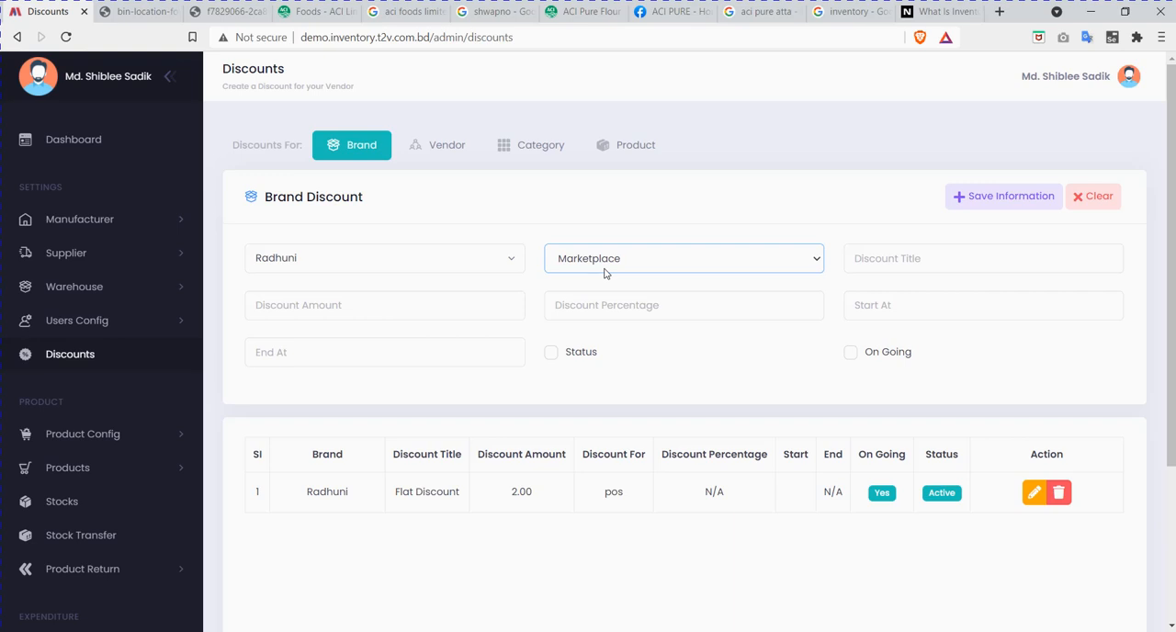
{"action": "left_click", "coordinate": [605, 272]}
{"action": "left_click", "coordinate": [601, 301]}
Step: Title the brand discount "Radhuni Eid Mega Discount"
{"action": "left_click", "coordinate": [958, 261]}
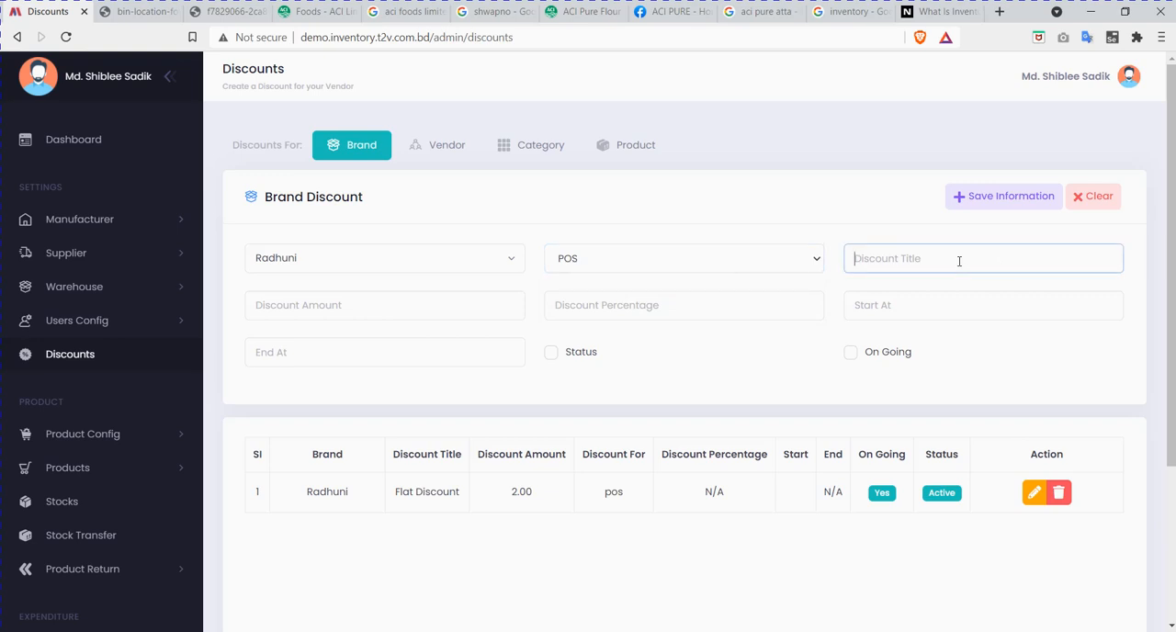
{"action": "type", "text": "Radhuni Eid Mega Discount"}
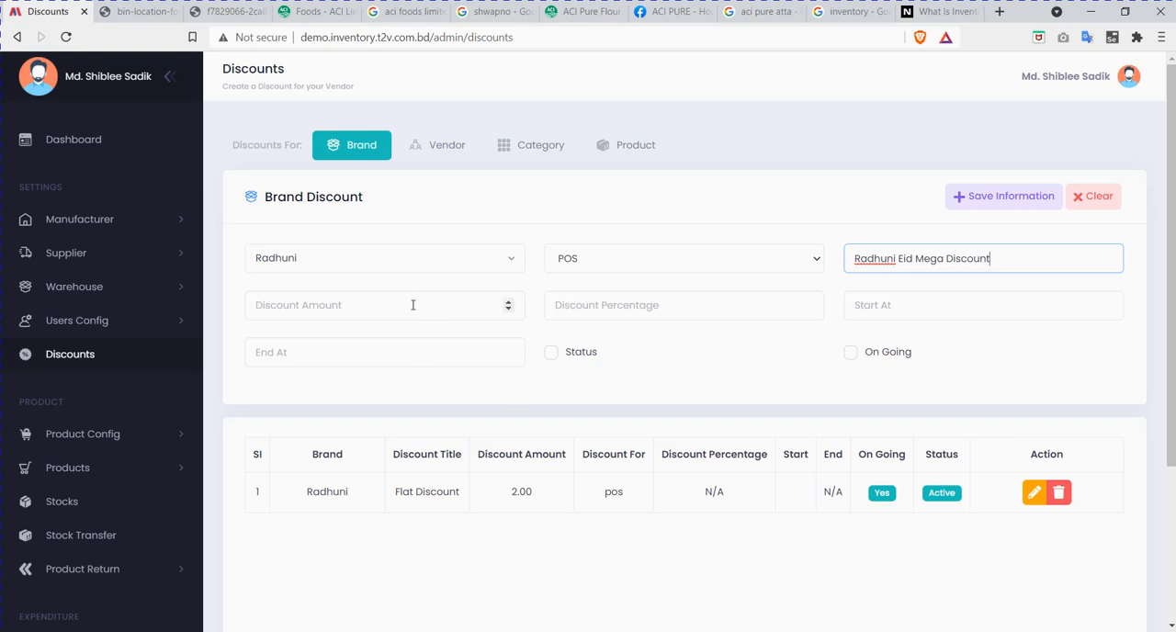
Step: Try a discount amount of 5 and a discount percentage of 2 in turn, clearing each entry again
{"action": "left_click", "coordinate": [413, 305]}
{"action": "type", "text": "5"}
{"action": "key", "text": "BackSpace"}
{"action": "left_click", "coordinate": [605, 310]}
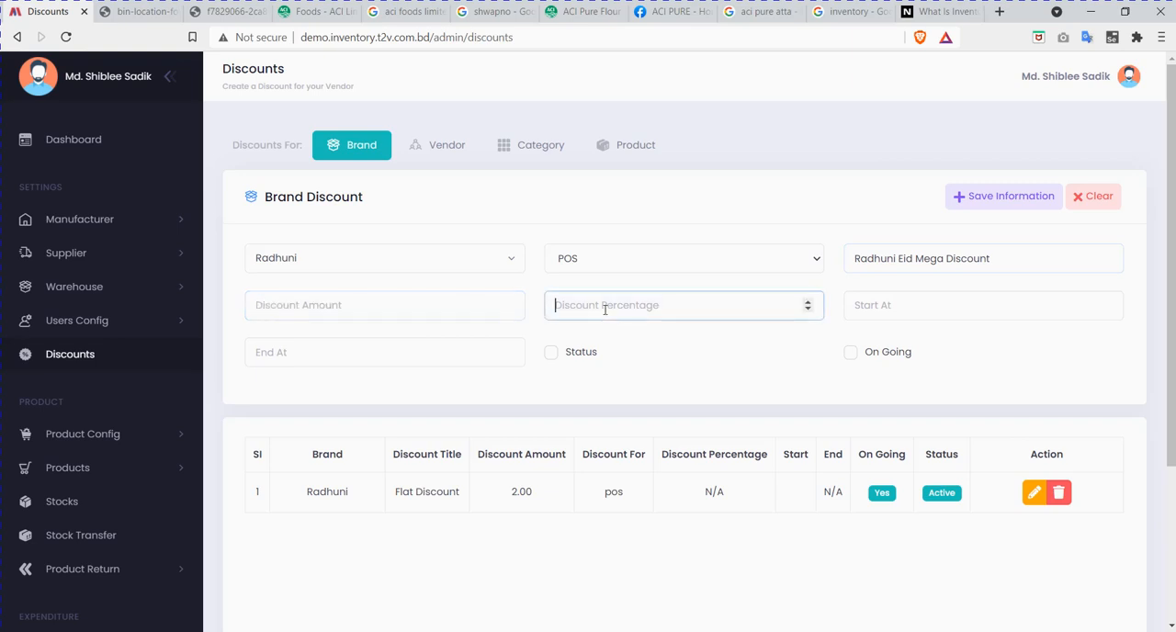
{"action": "type", "text": "2"}
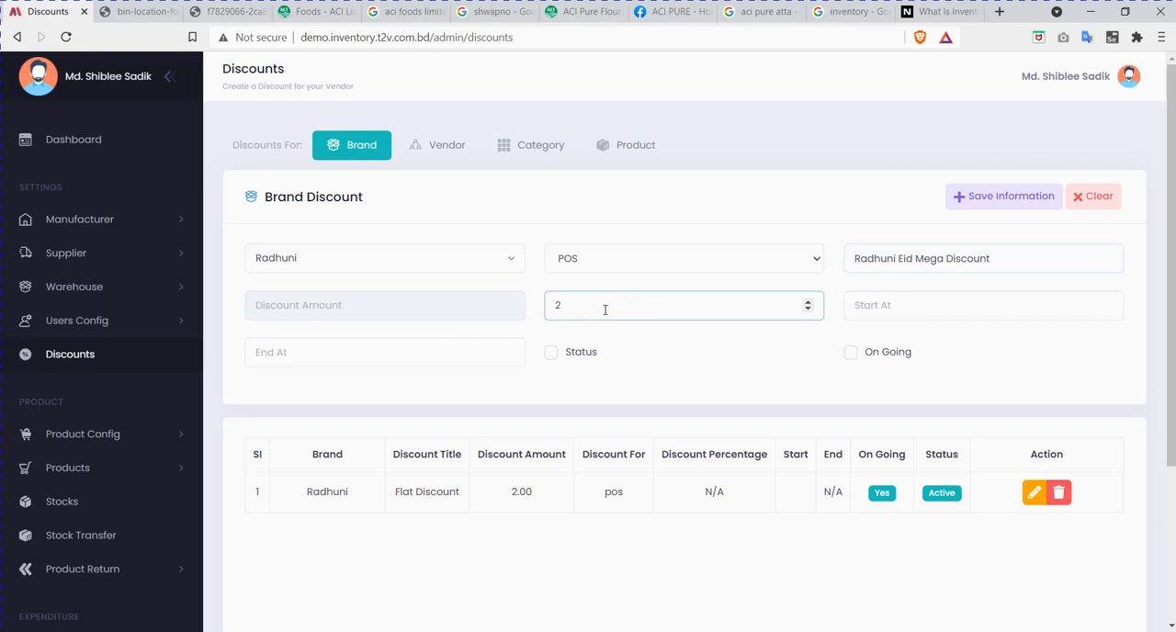
{"action": "key", "text": "BackSpace"}
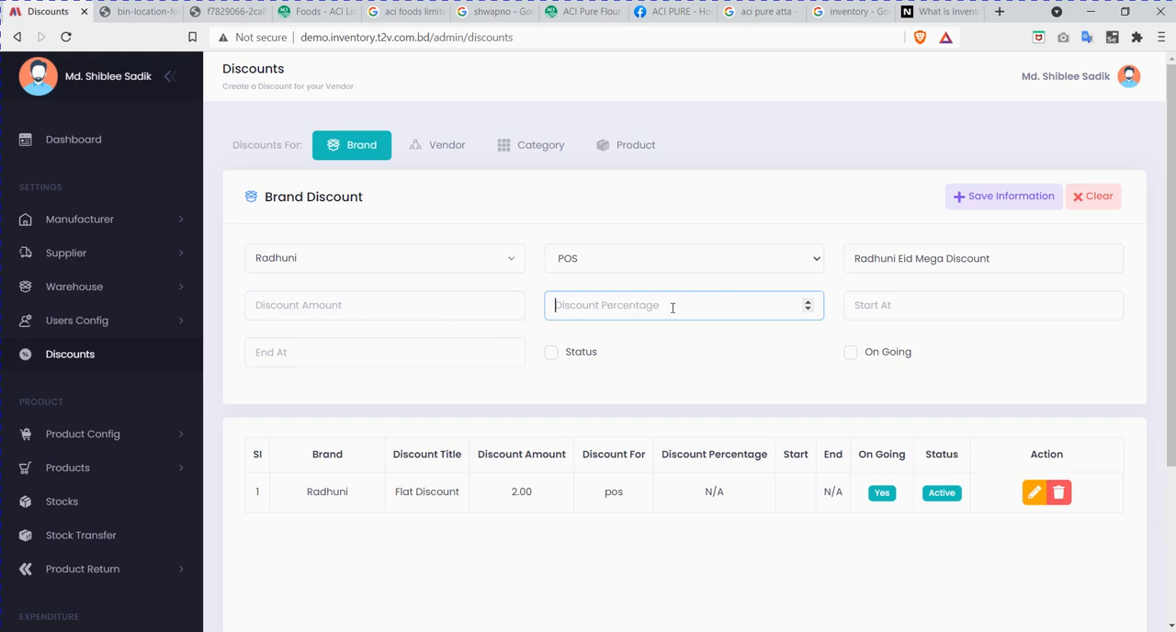
{"action": "left_click", "coordinate": [365, 310]}
{"action": "type", "text": "5"}
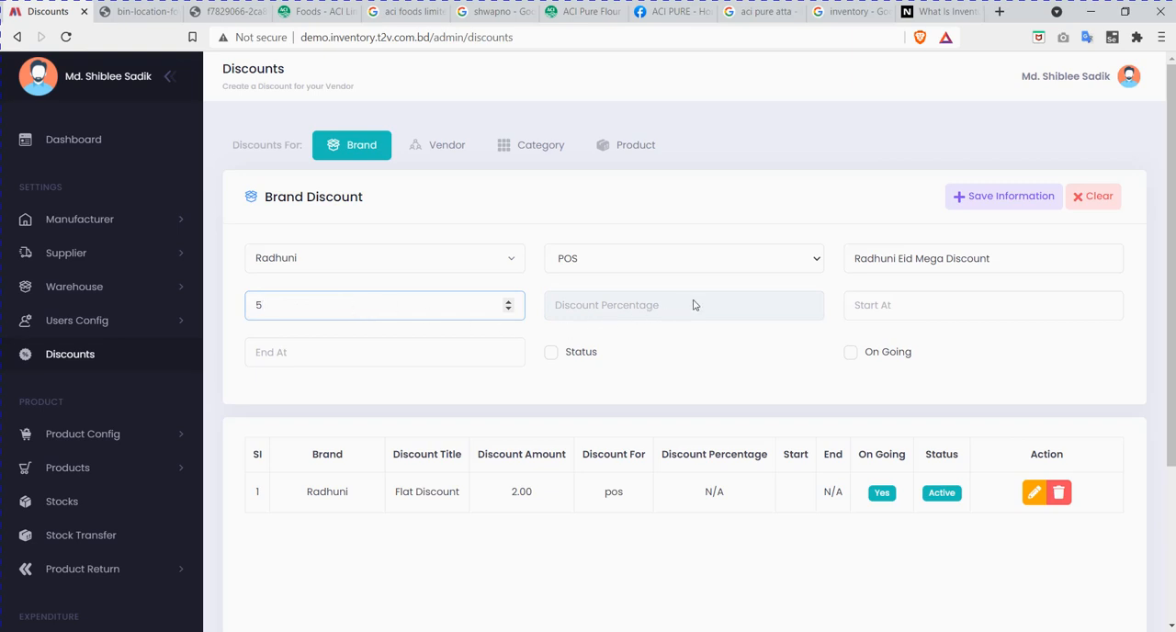
{"action": "left_click", "coordinate": [650, 311]}
{"action": "left_click", "coordinate": [333, 311]}
{"action": "key", "text": "BackSpace"}
Step: Set the discount percentage of the Radhuni brand discount to 2
{"action": "left_click", "coordinate": [670, 311]}
{"action": "type", "text": "2"}
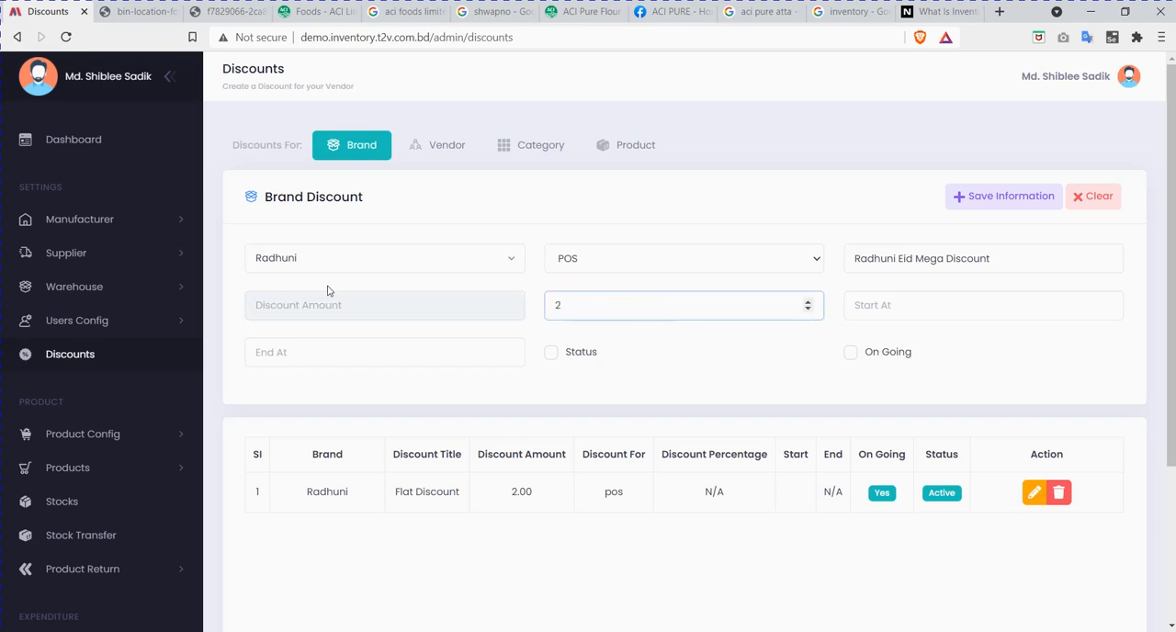
{"action": "left_click", "coordinate": [297, 303]}
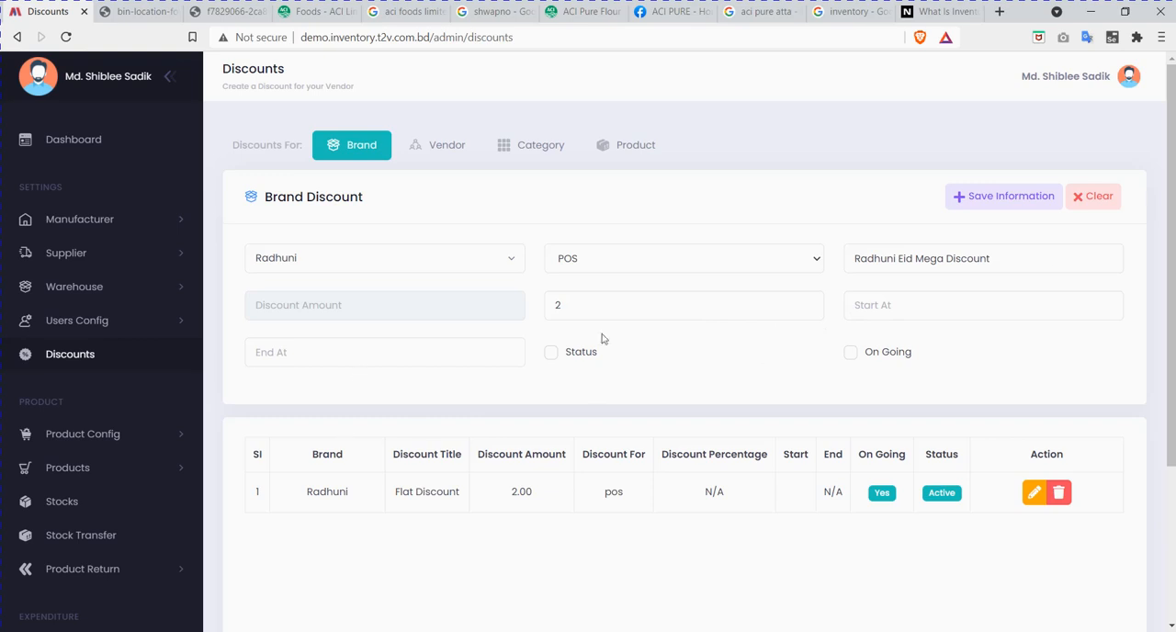
Step: Set the brand discount's start to 13 July 2021 at 10:00:10
{"action": "left_click", "coordinate": [962, 307]}
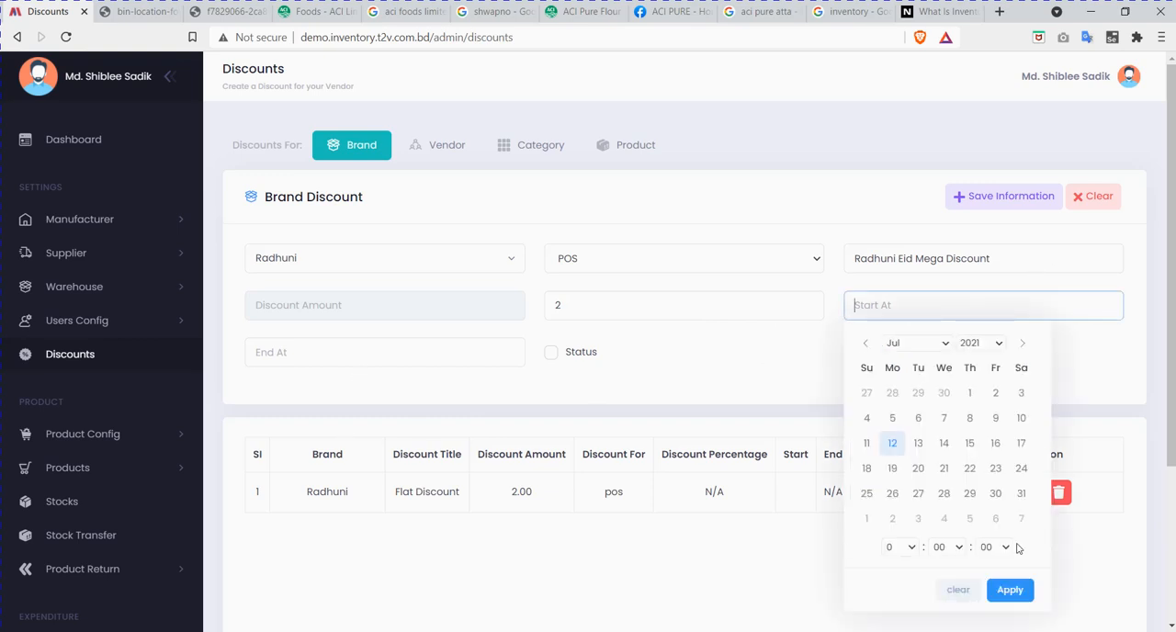
{"action": "left_click", "coordinate": [918, 445]}
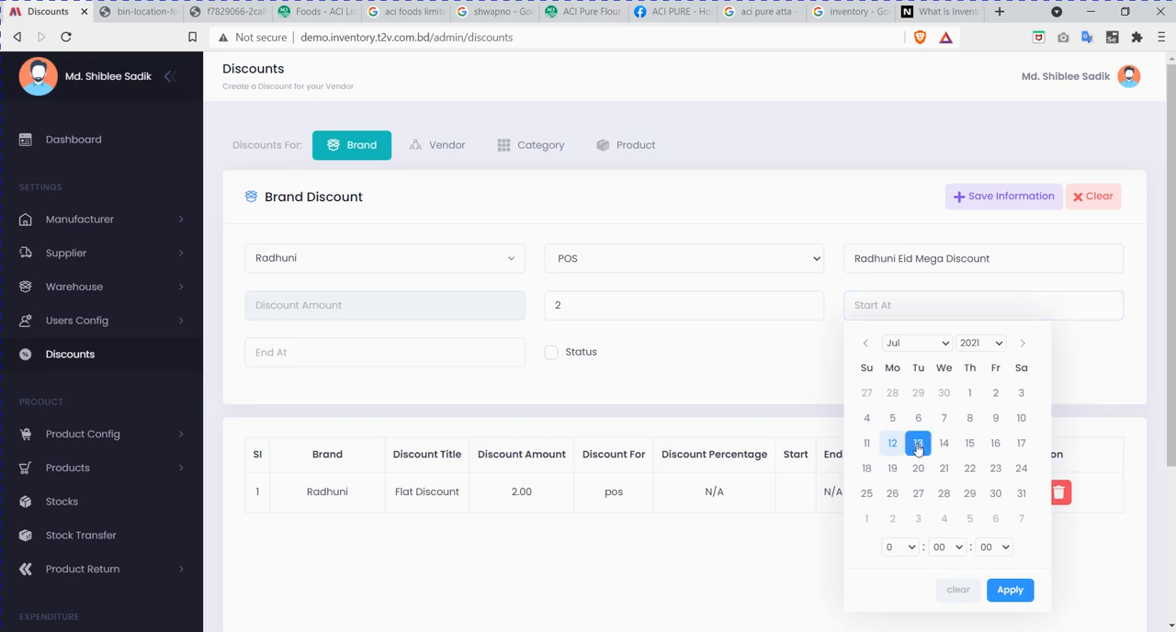
{"action": "left_click", "coordinate": [902, 546]}
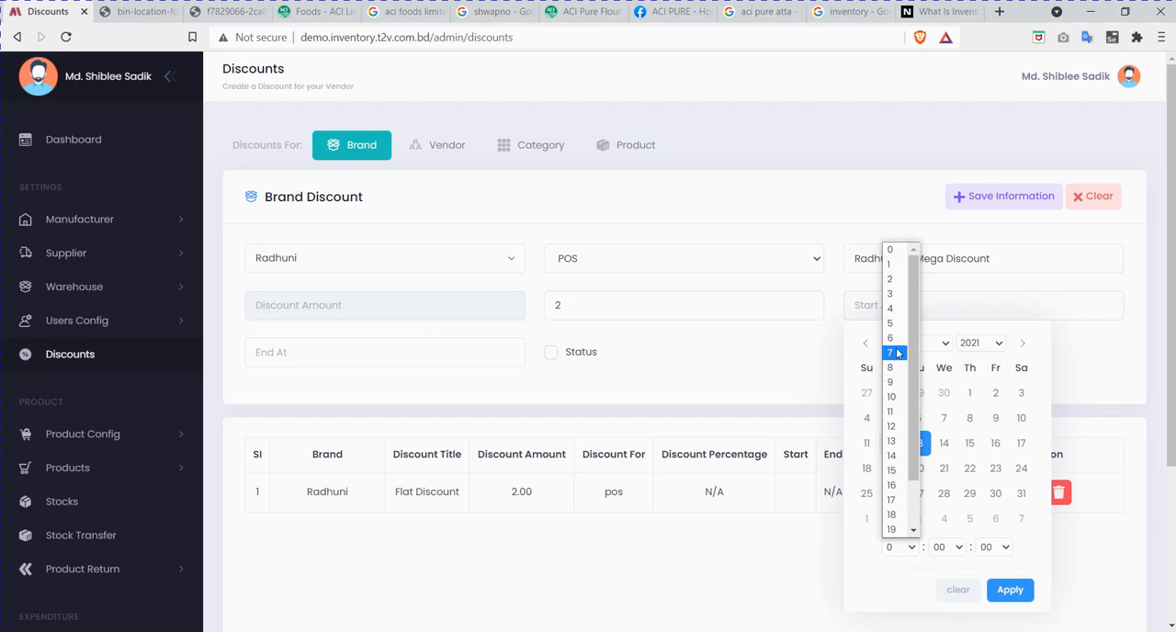
{"action": "left_click", "coordinate": [891, 397]}
{"action": "left_click", "coordinate": [992, 548]}
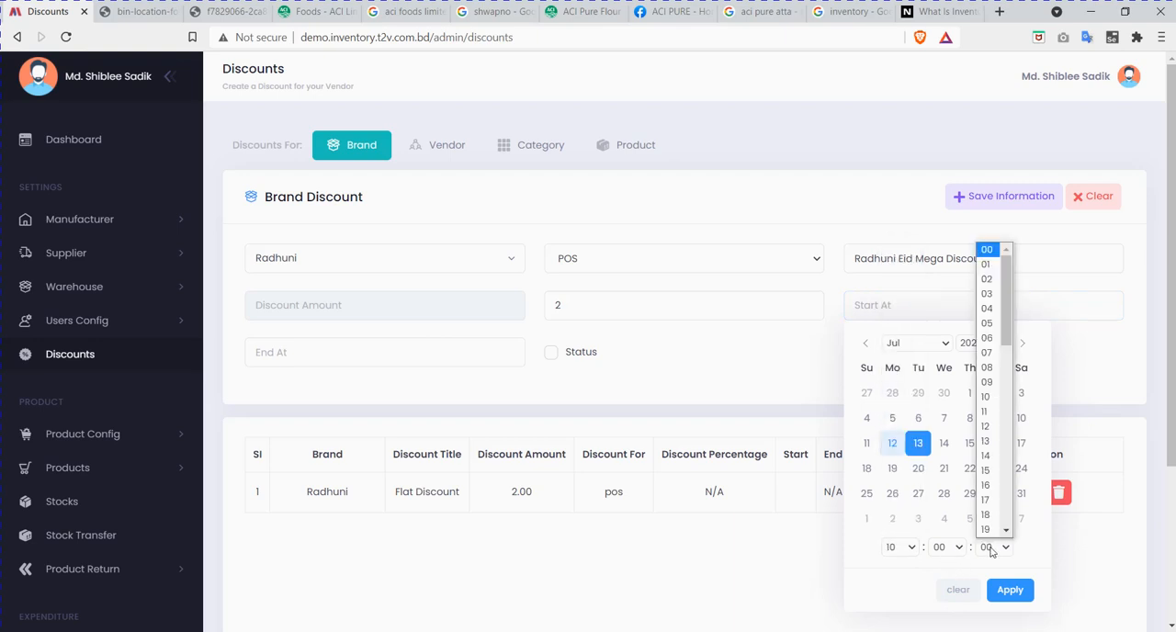
{"action": "left_click", "coordinate": [988, 402]}
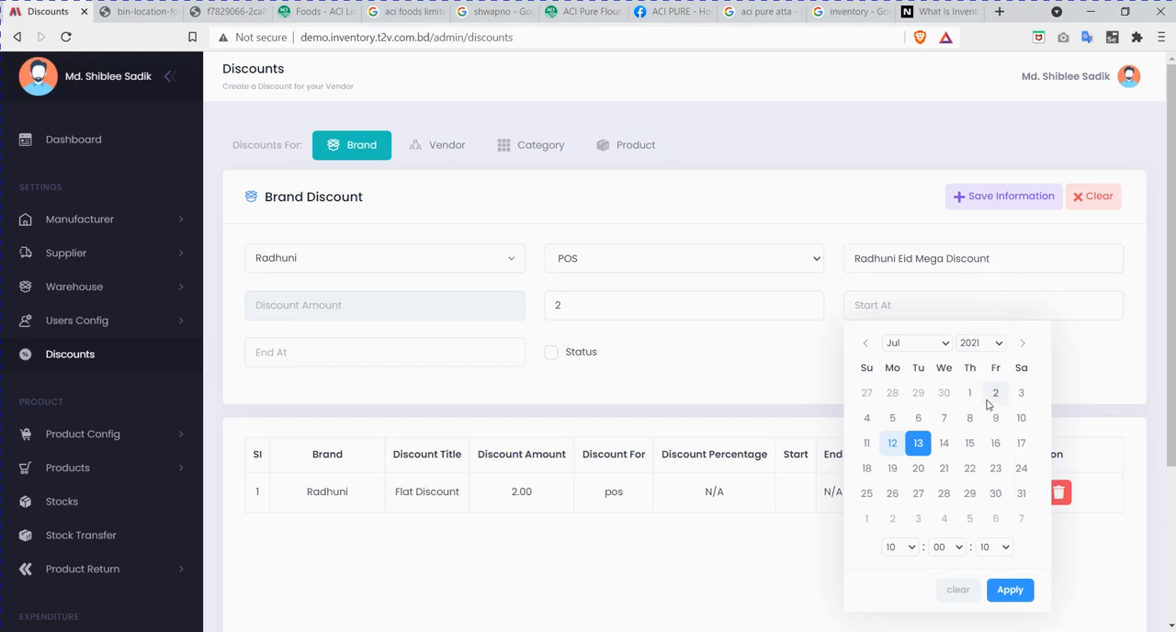
{"action": "left_click", "coordinate": [1011, 594]}
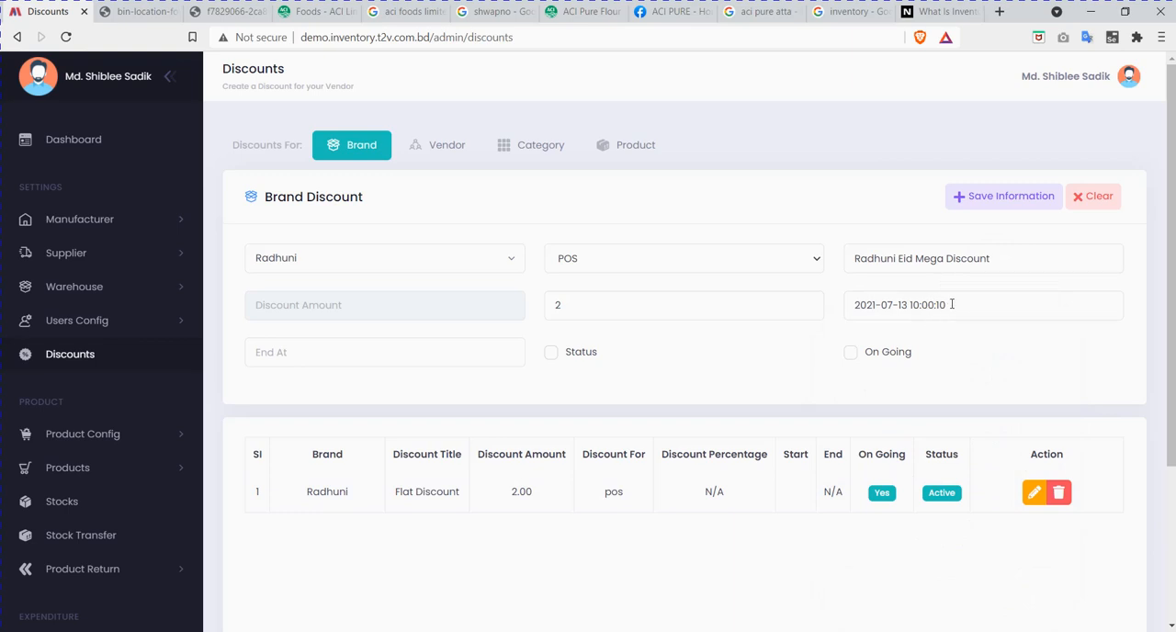
Step: Leave the end date empty, enable Status and On Going, and save the Radhuni brand discount
{"action": "left_click", "coordinate": [377, 358]}
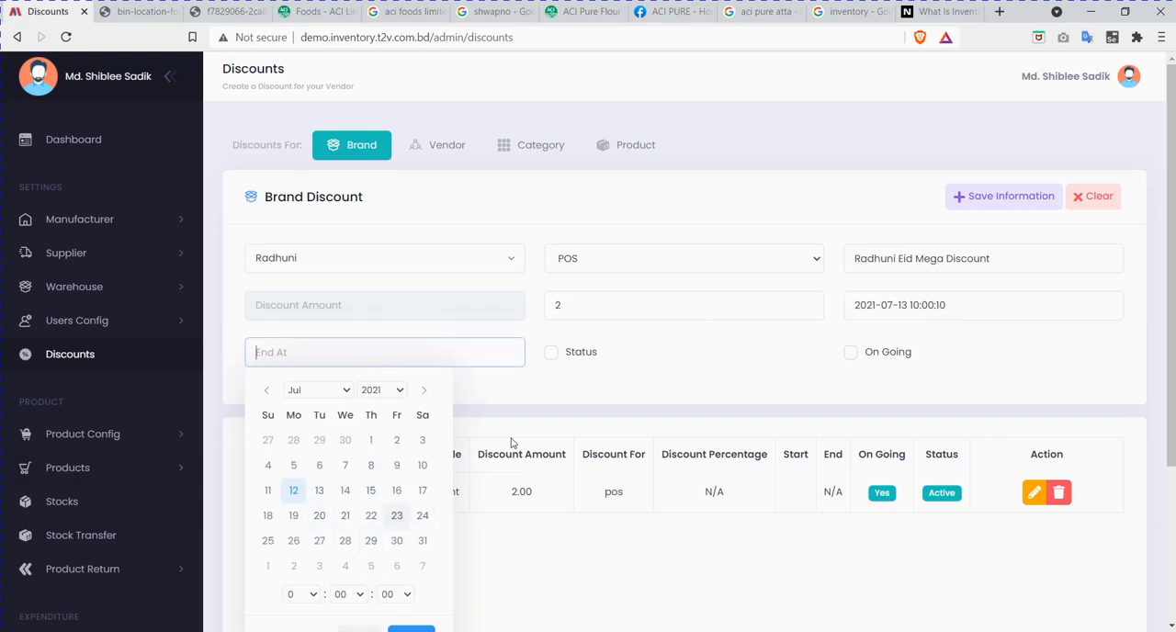
{"action": "left_click", "coordinate": [593, 386]}
{"action": "left_click", "coordinate": [550, 357]}
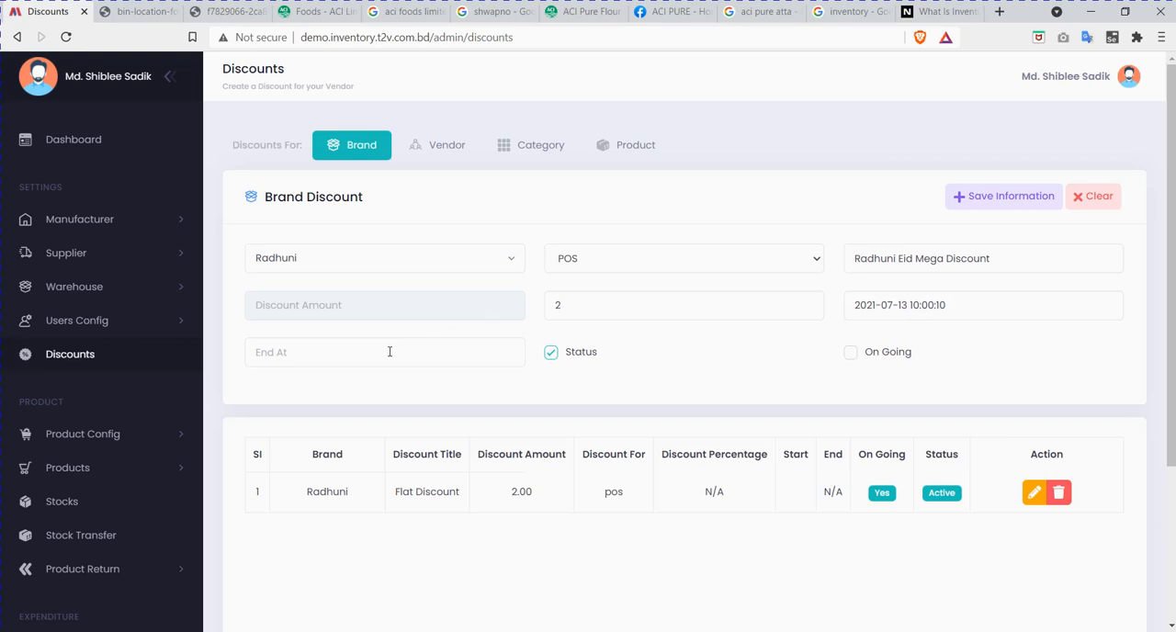
{"action": "left_click", "coordinate": [852, 356]}
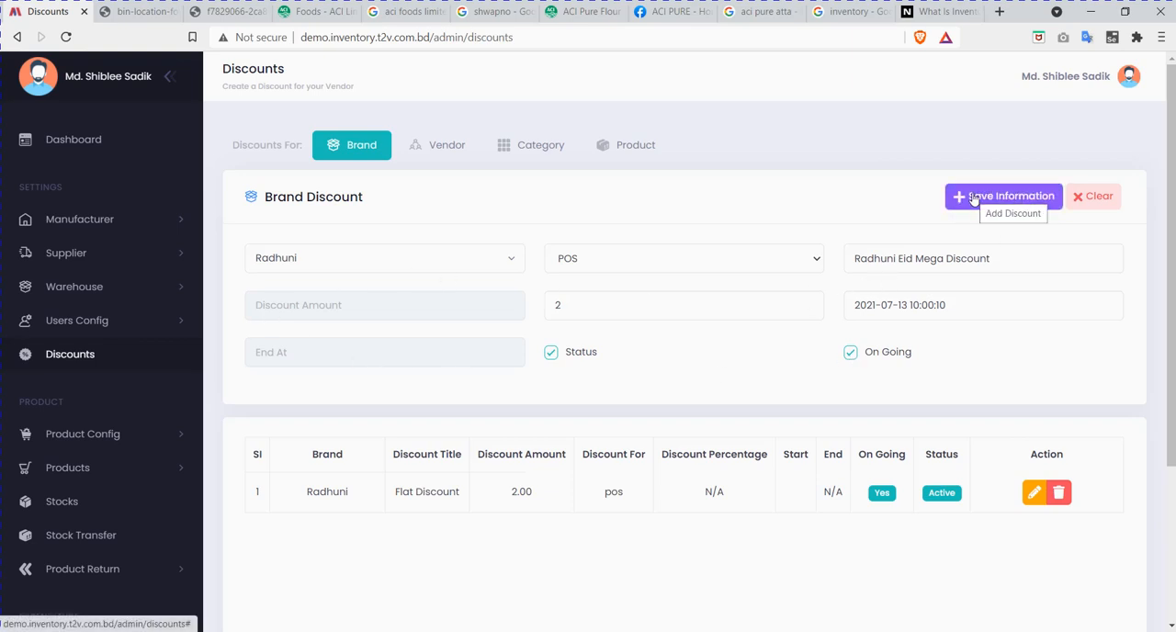
{"action": "left_click", "coordinate": [1004, 199]}
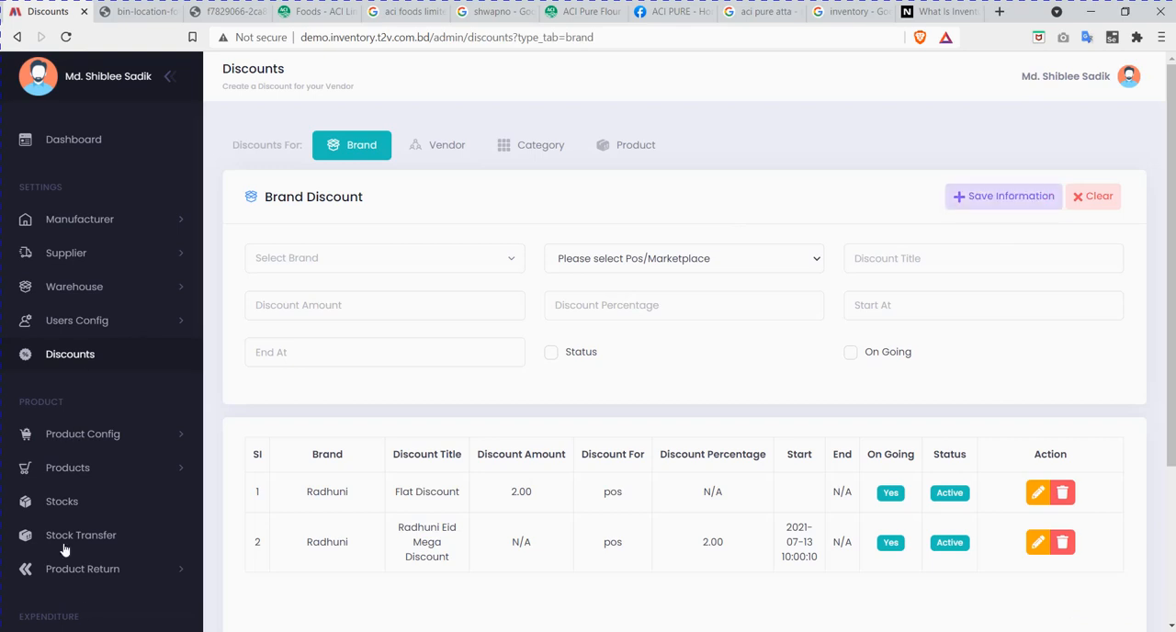
Step: Examine the title and percentage of the newly saved Radhuni discount in the brand discount list
{"action": "left_click_drag", "start_coordinate": [451, 562], "coordinate": [400, 531]}
{"action": "left_click", "coordinate": [417, 542]}
{"action": "left_click_drag", "start_coordinate": [724, 545], "coordinate": [703, 544]}
{"action": "left_click", "coordinate": [724, 547]}
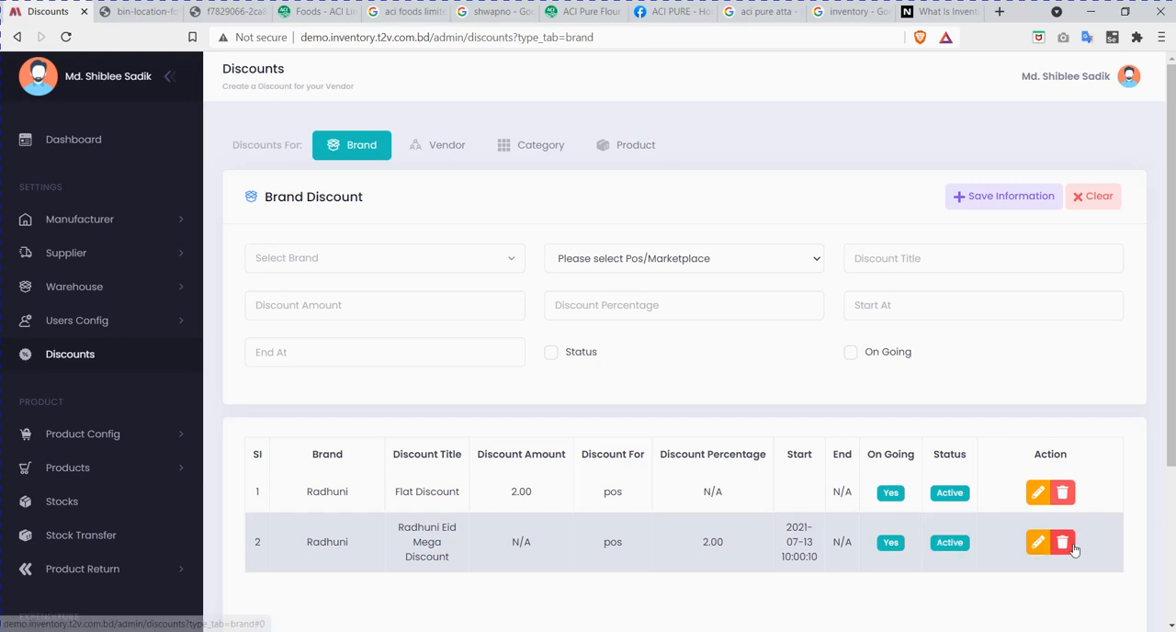
Step: Switch to vendor discounts and select the only available vendor for a new discount
{"action": "left_click", "coordinate": [438, 151]}
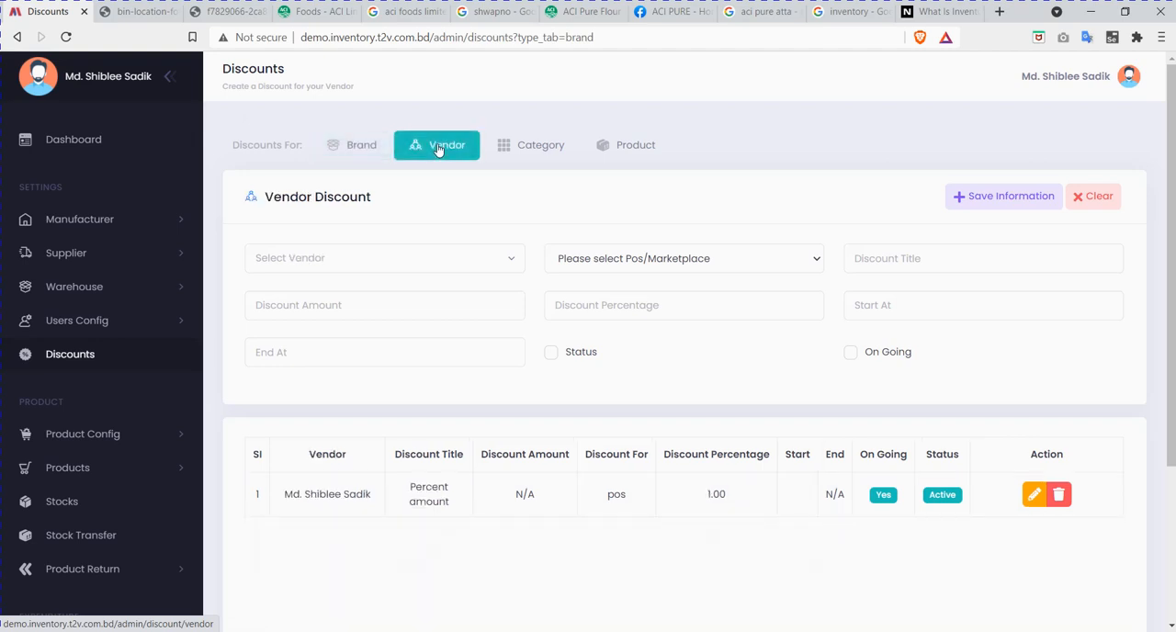
{"action": "left_click", "coordinate": [394, 266]}
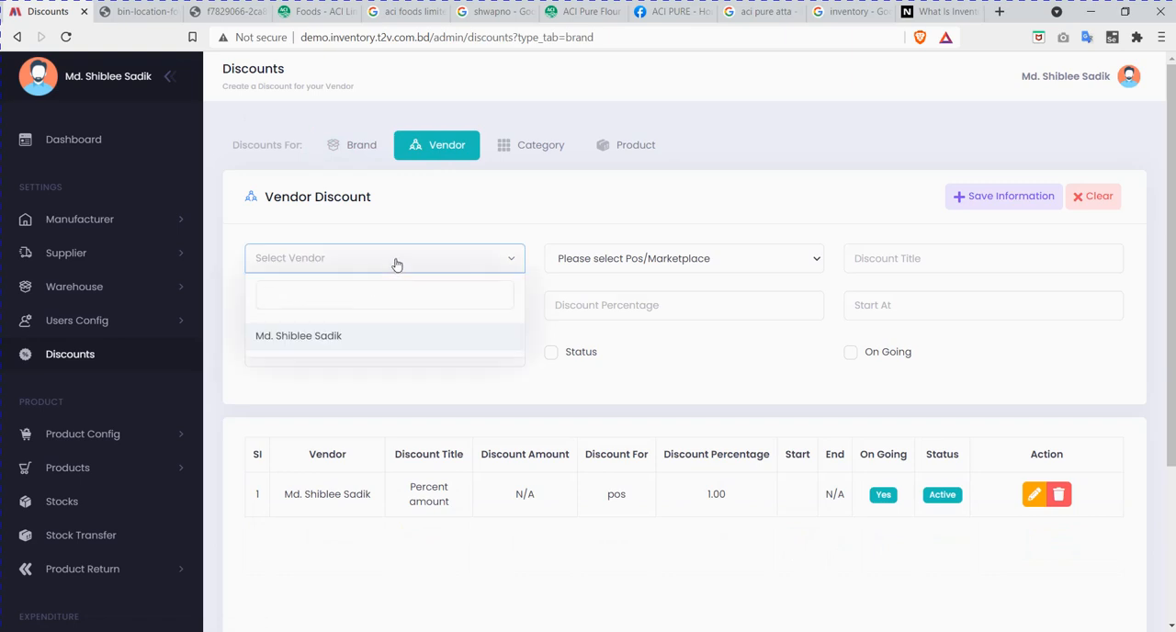
{"action": "left_click", "coordinate": [465, 217]}
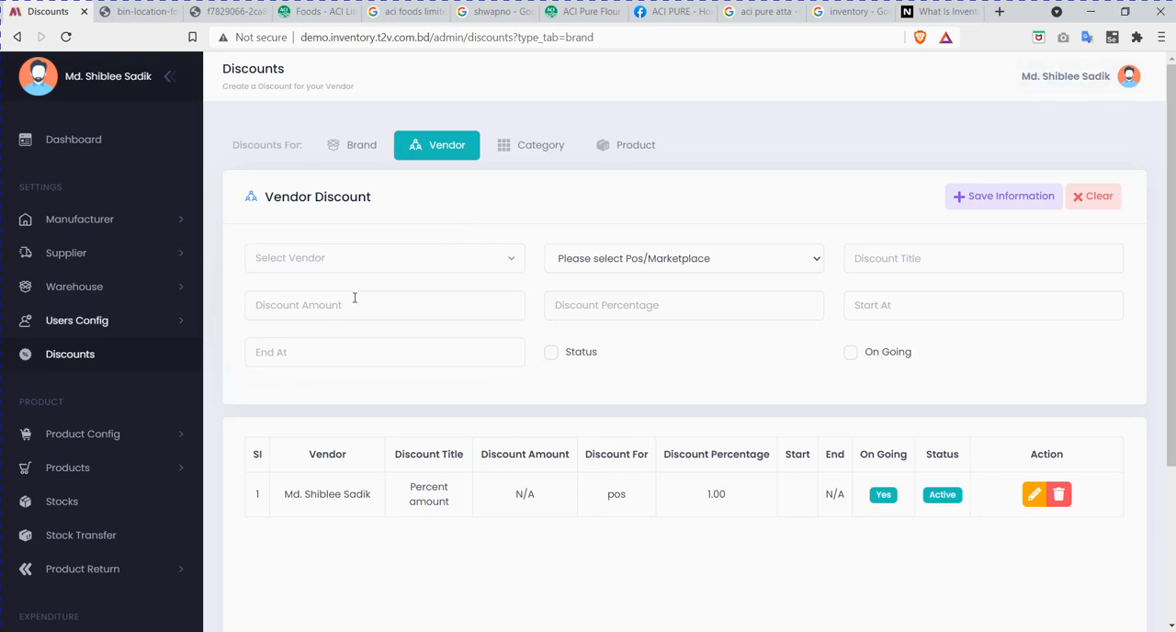
{"action": "left_click", "coordinate": [400, 259]}
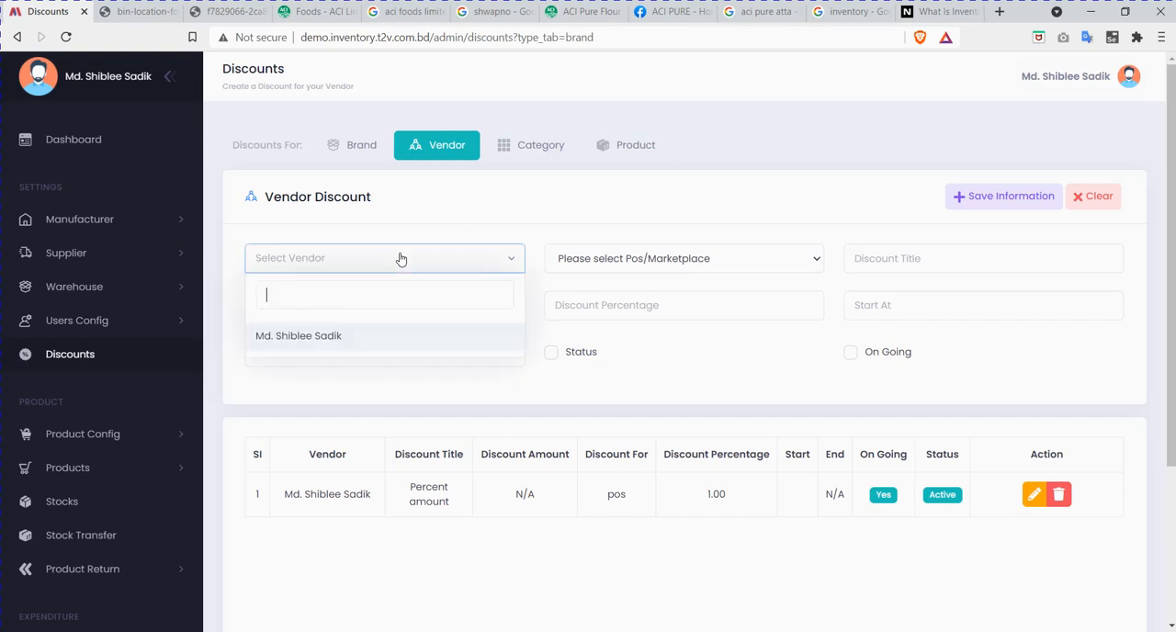
{"action": "left_click", "coordinate": [344, 337]}
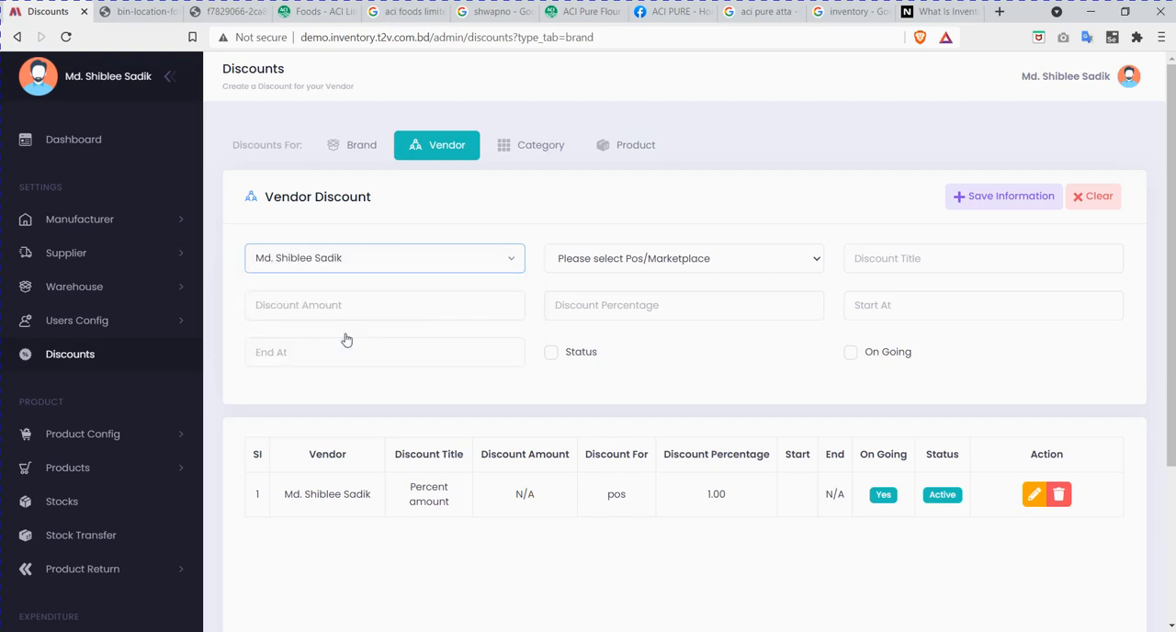
Step: Set the new vendor discount to apply to POS and go to its empty discount title
{"action": "left_click", "coordinate": [722, 266]}
{"action": "left_click", "coordinate": [646, 298]}
{"action": "left_click", "coordinate": [888, 257]}
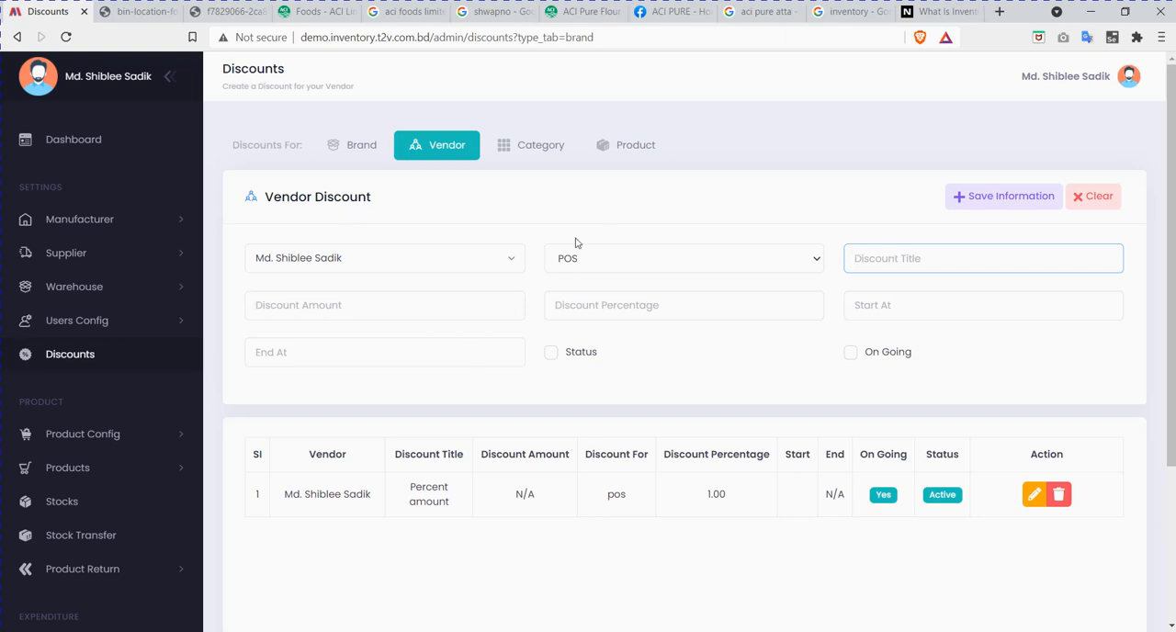
Step: Switch to category discounts, set the new discount to apply to POS, and enable its Status
{"action": "left_click", "coordinate": [525, 147]}
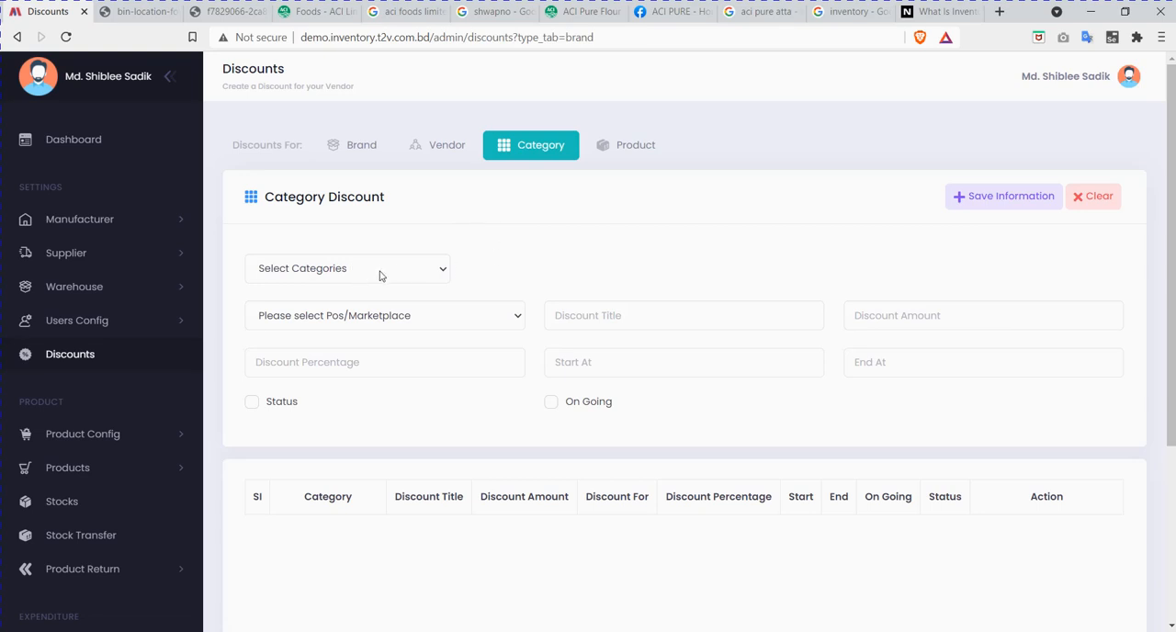
{"action": "left_click", "coordinate": [425, 325]}
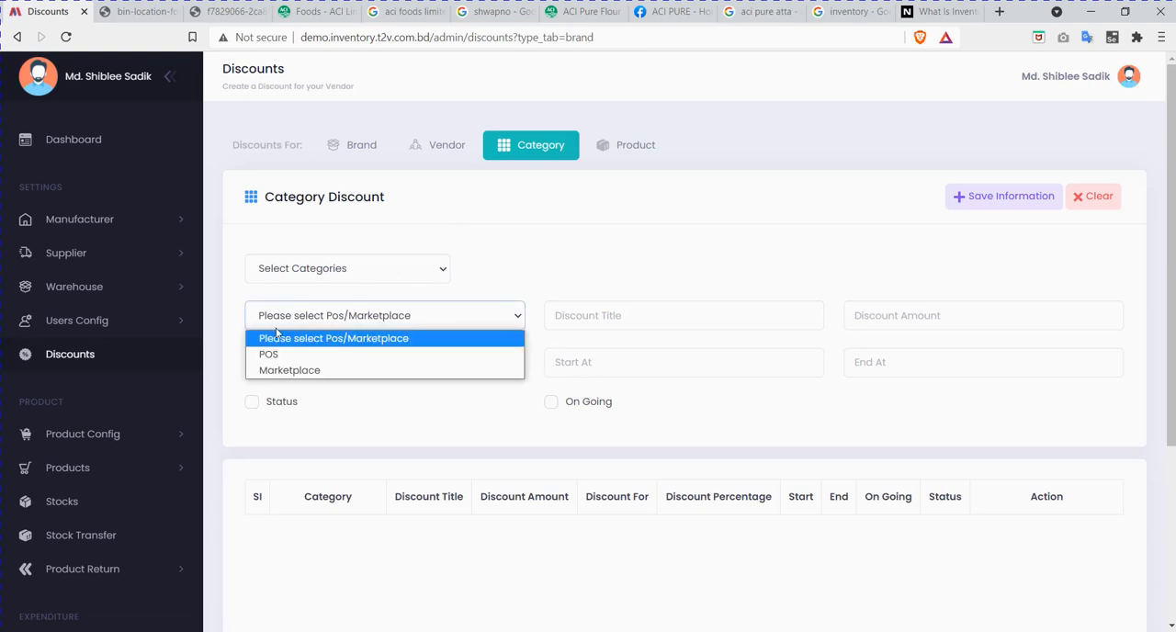
{"action": "left_click", "coordinate": [314, 355]}
{"action": "left_click", "coordinate": [643, 323]}
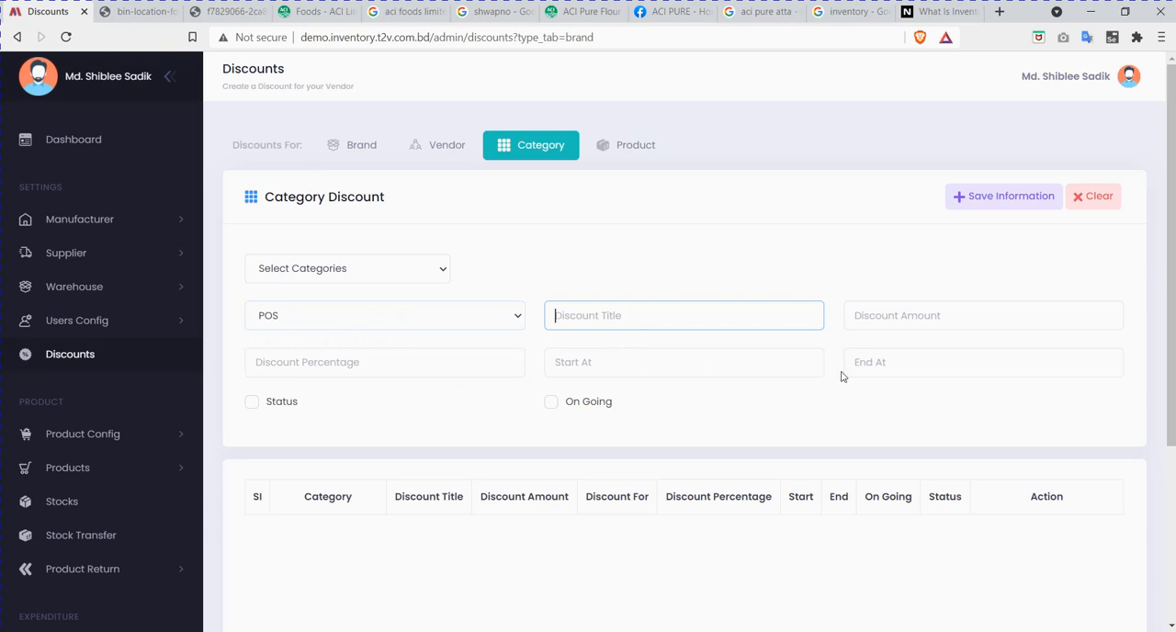
{"action": "left_click", "coordinate": [250, 404]}
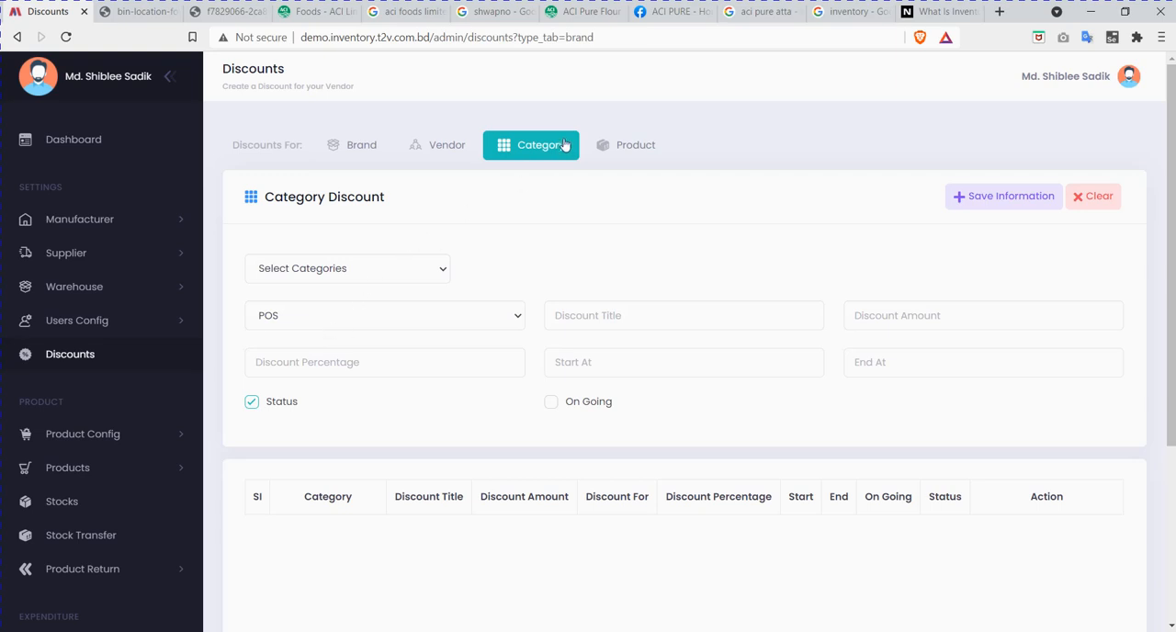
Step: Switch to product discounts, examine the product selection's category filter and title search, and close the selection
{"action": "left_click", "coordinate": [635, 147]}
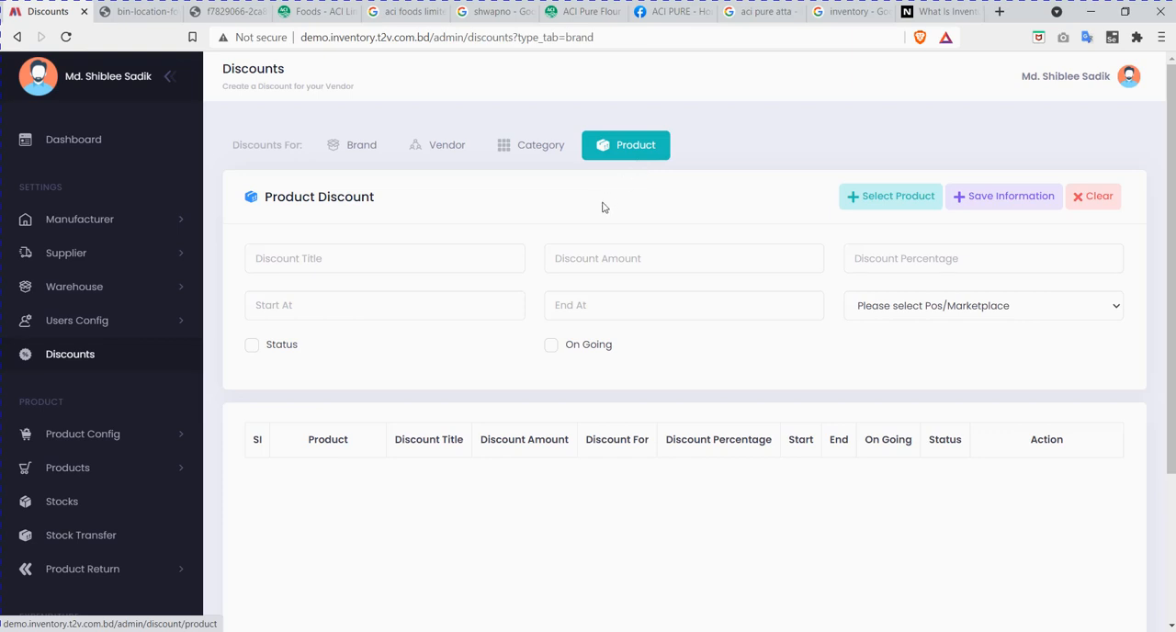
{"action": "left_click", "coordinate": [896, 198]}
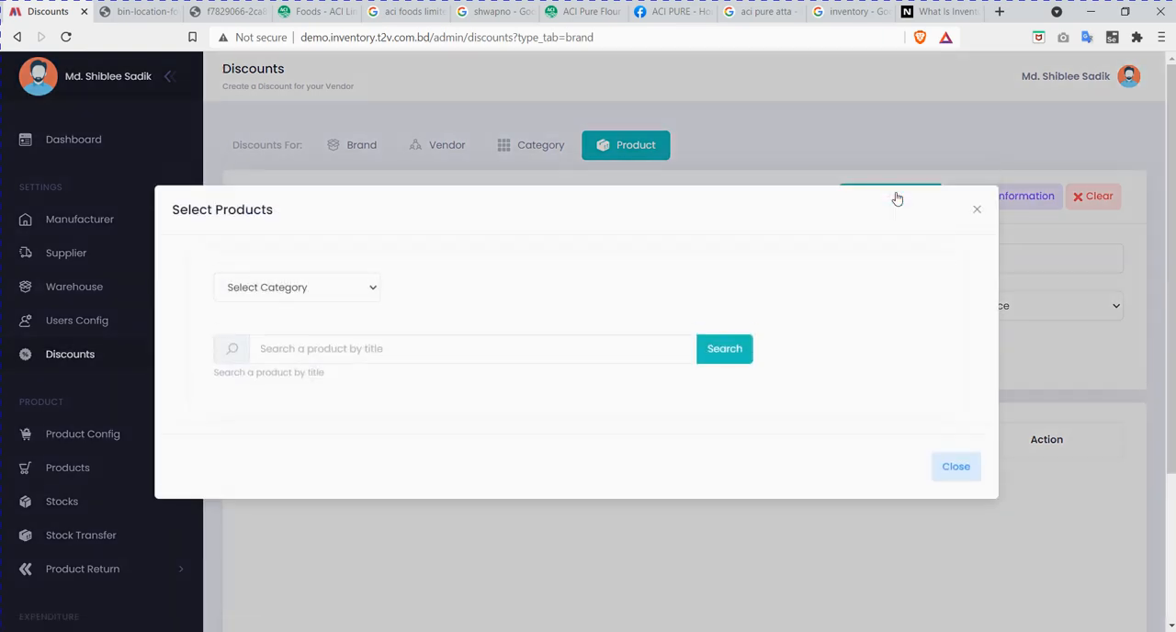
{"action": "left_click", "coordinate": [308, 290]}
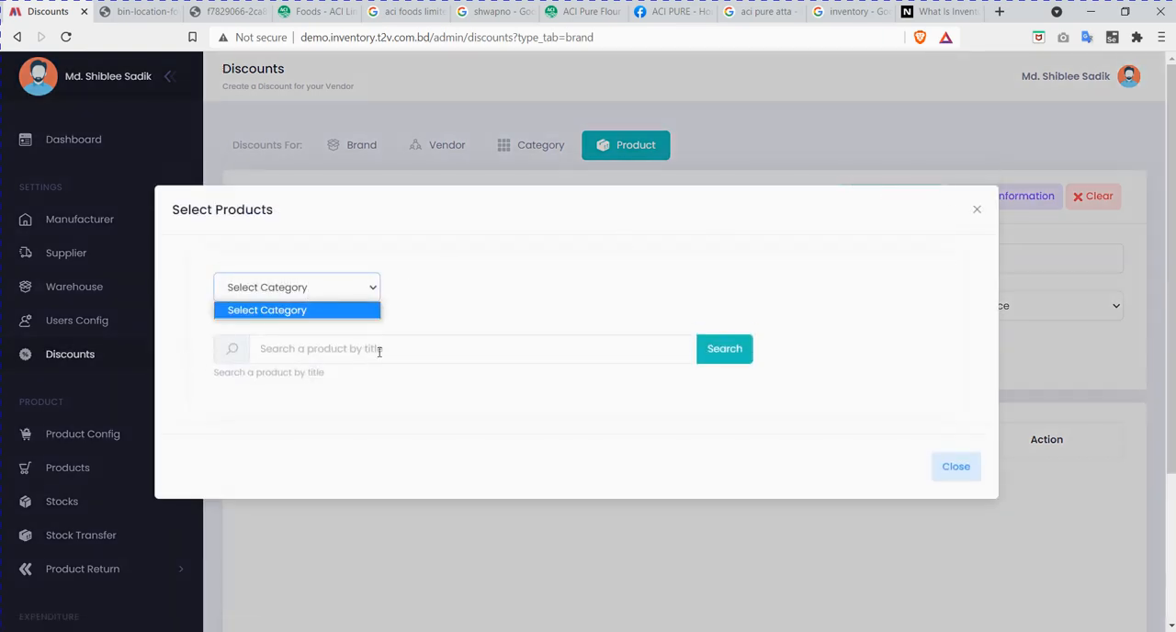
{"action": "left_click", "coordinate": [542, 299]}
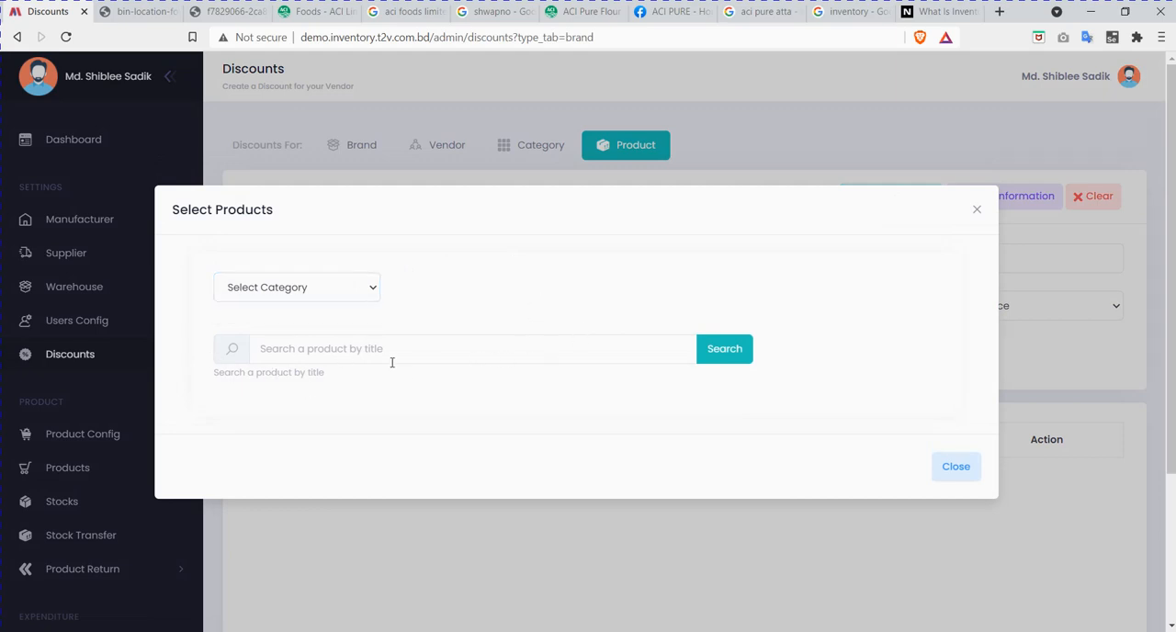
{"action": "left_click", "coordinate": [439, 349]}
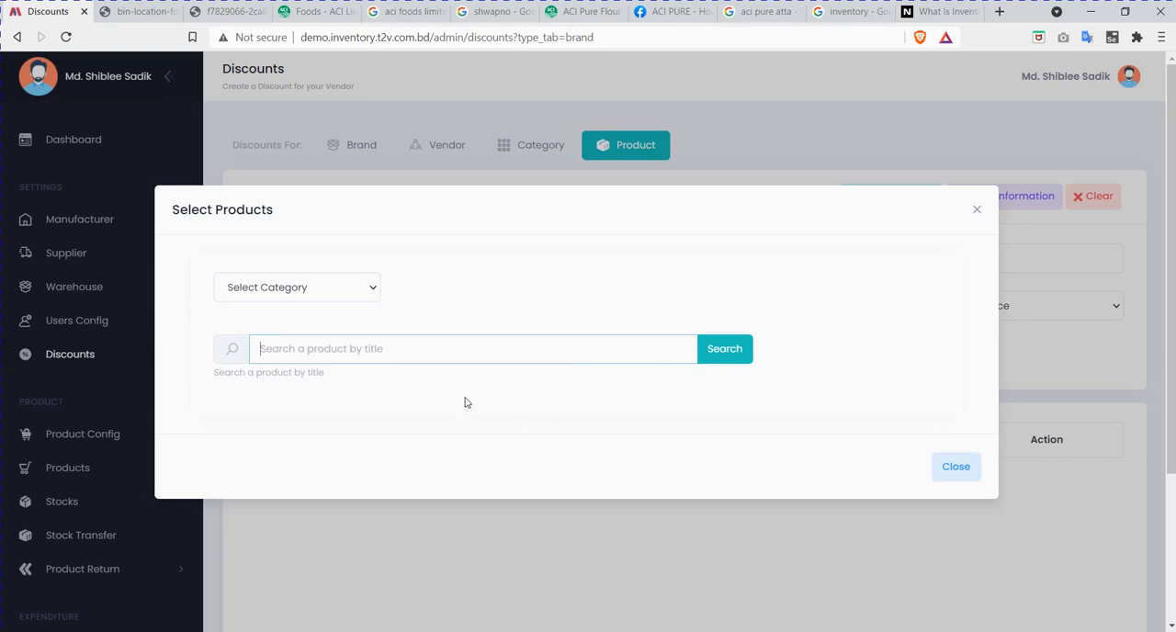
{"action": "left_click", "coordinate": [951, 469]}
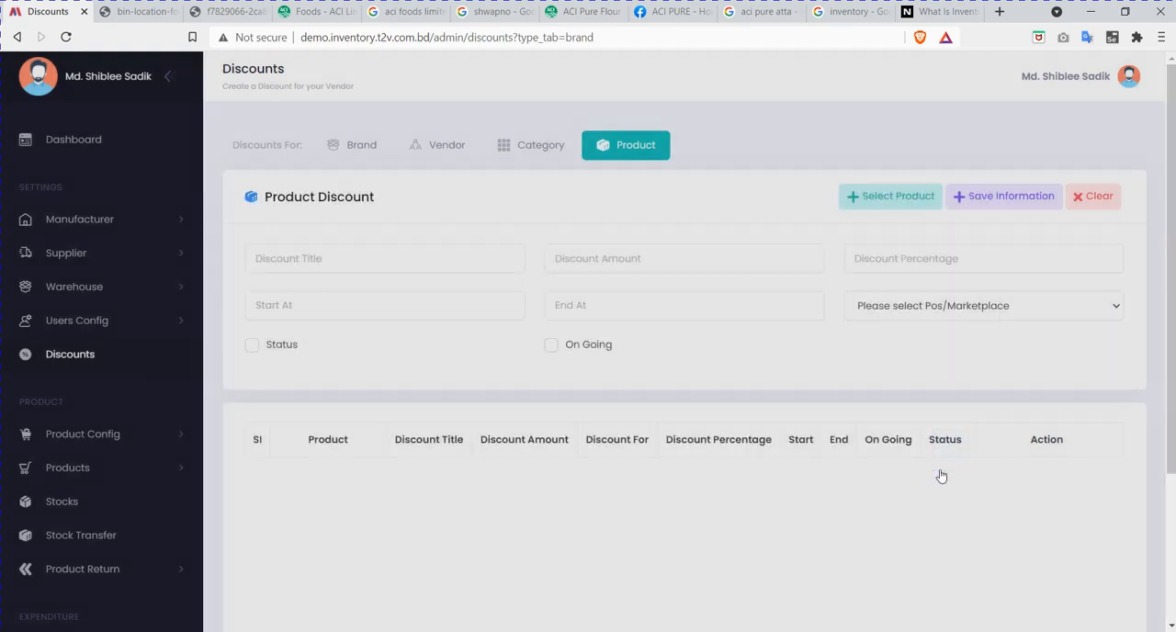
Step: Go through the product discount's title and amount fields, leaving them empty, and set the discount to apply to POS
{"action": "left_click", "coordinate": [454, 262]}
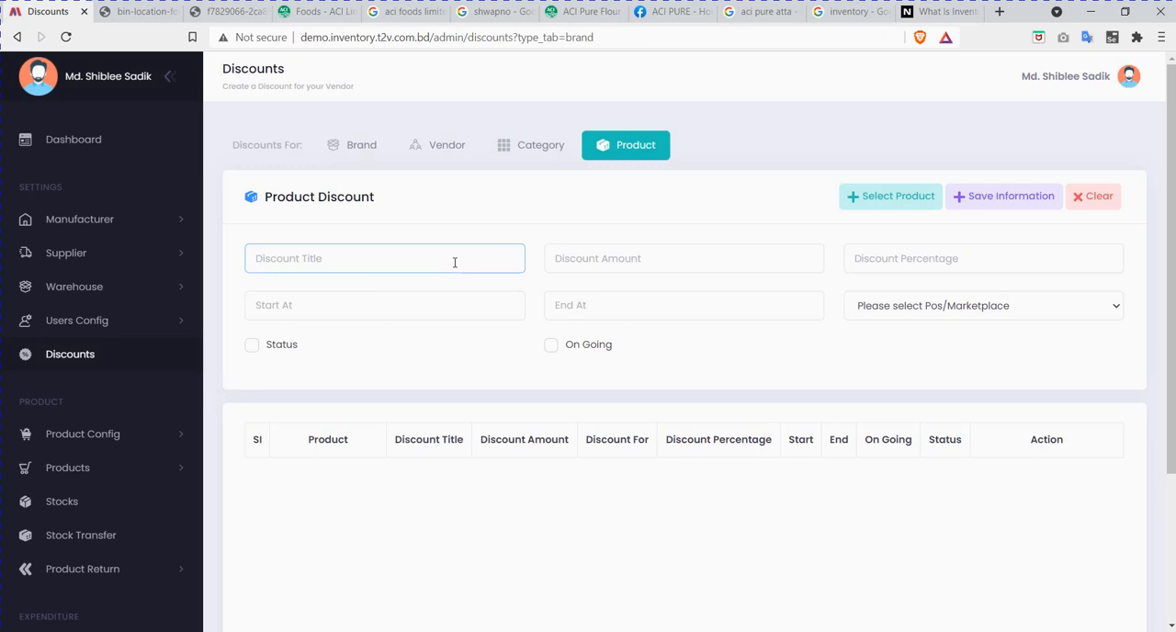
{"action": "left_click", "coordinate": [650, 258]}
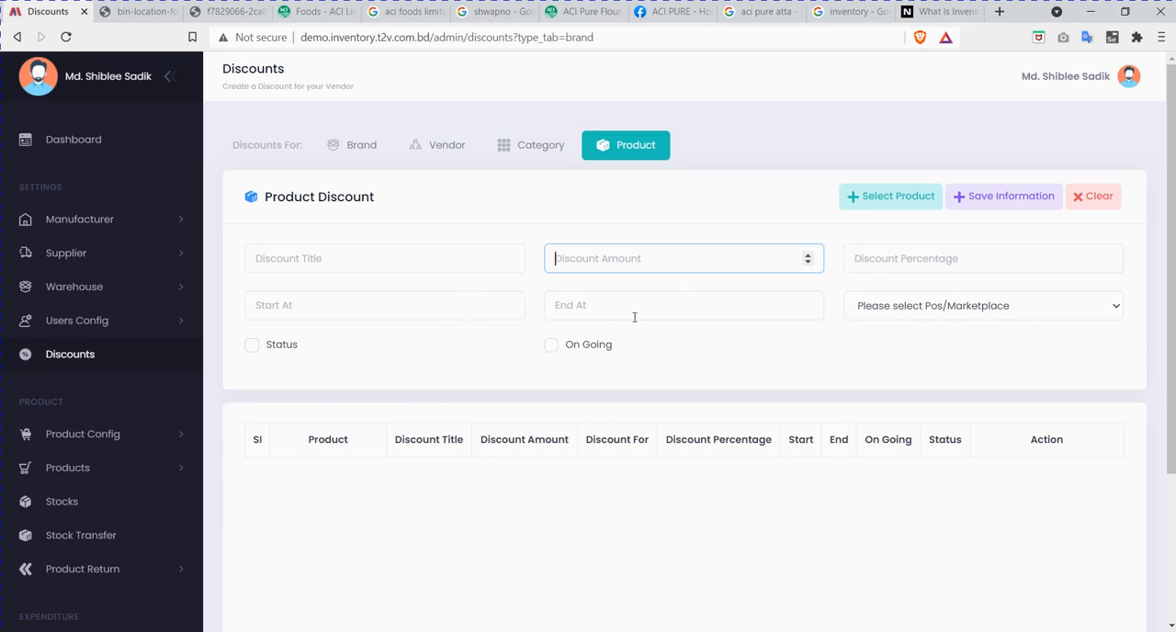
{"action": "left_click", "coordinate": [931, 303]}
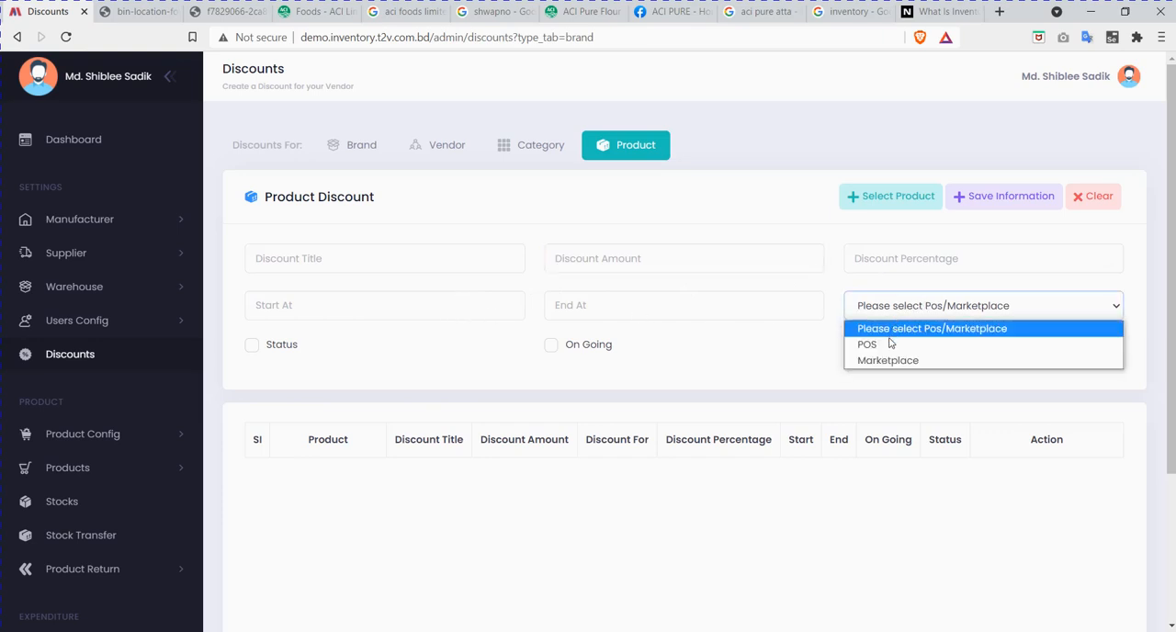
{"action": "left_click", "coordinate": [869, 345]}
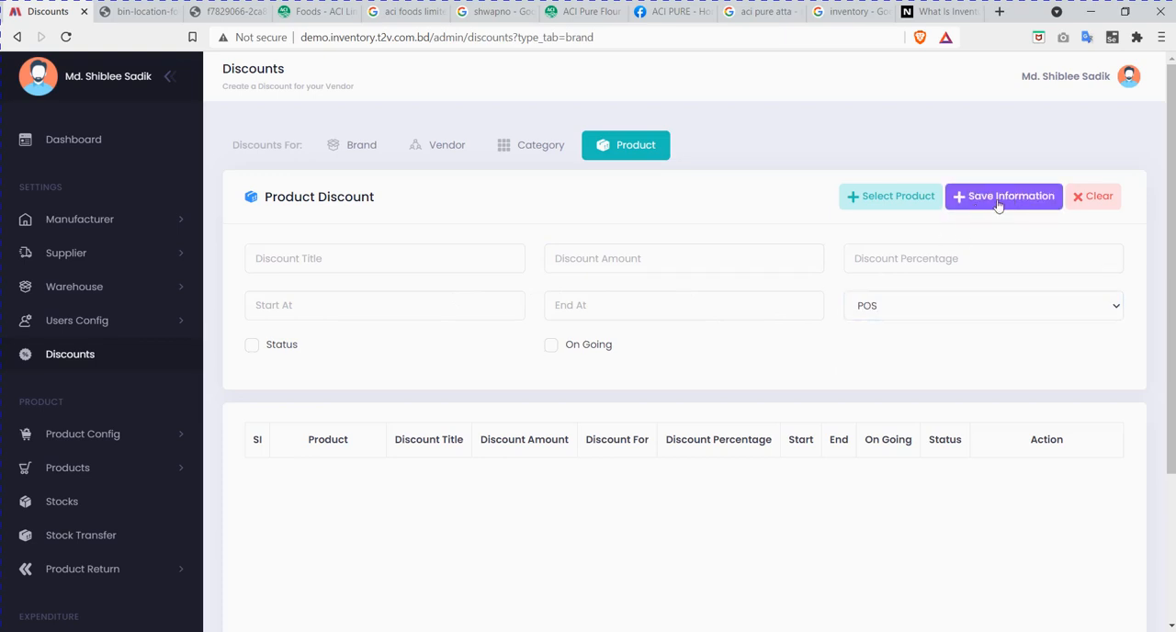
Step: Try out product discount amounts of 5 and 645646, clearing the form after each entry
{"action": "left_click", "coordinate": [621, 260]}
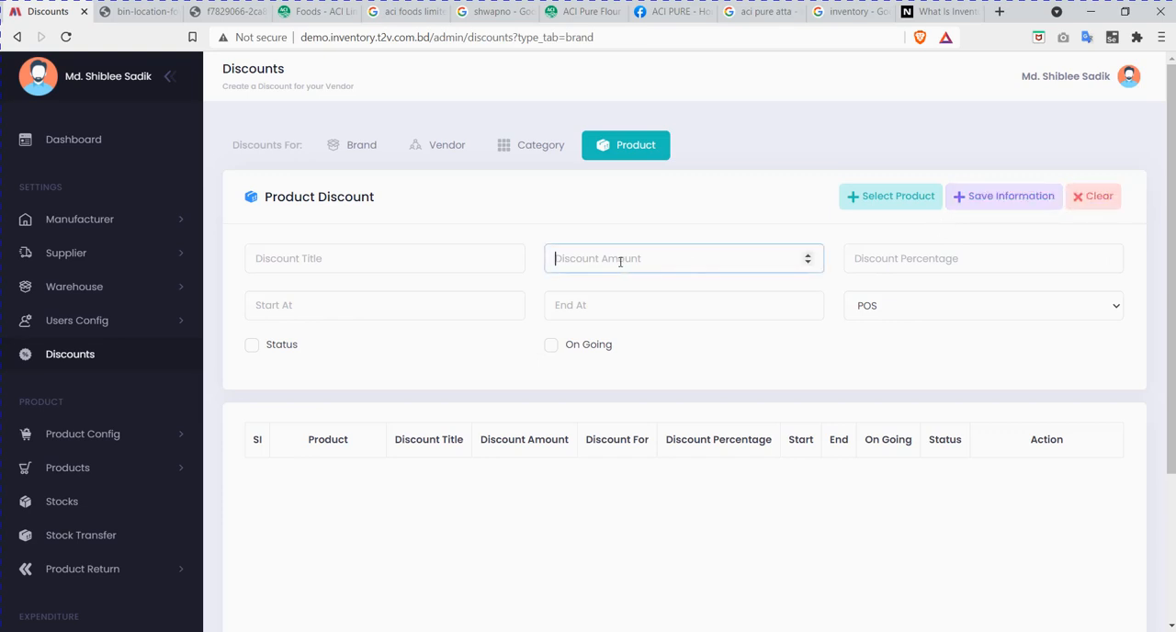
{"action": "type", "text": "5"}
{"action": "left_click", "coordinate": [1094, 196]}
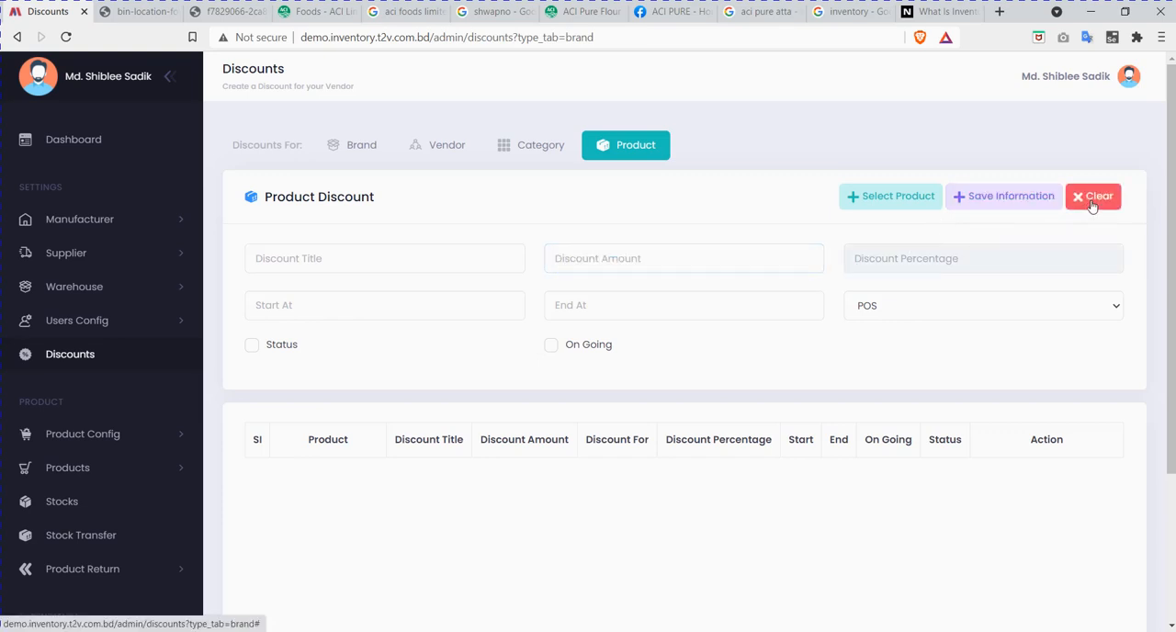
{"action": "left_click", "coordinate": [721, 261]}
{"action": "type", "text": "645646"}
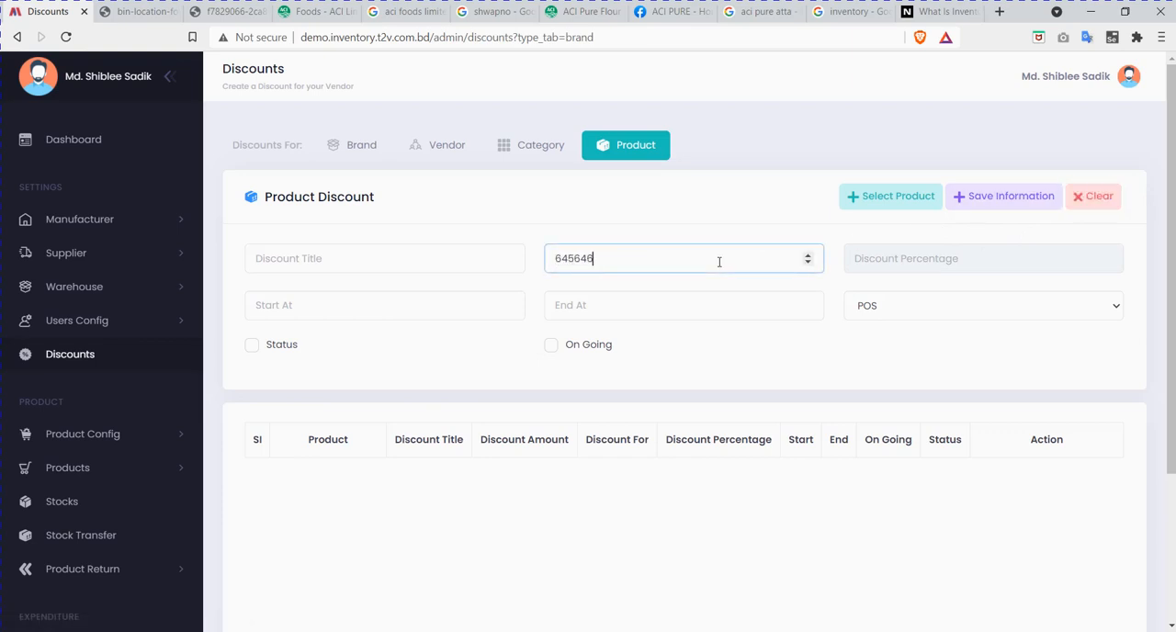
{"action": "left_click", "coordinate": [1091, 199]}
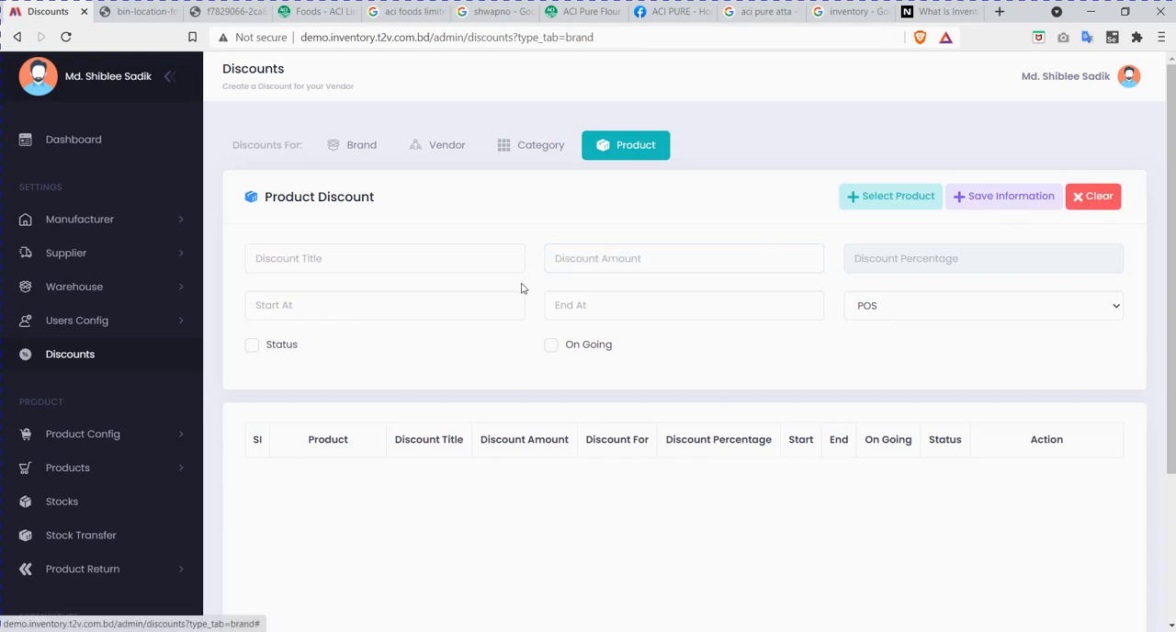